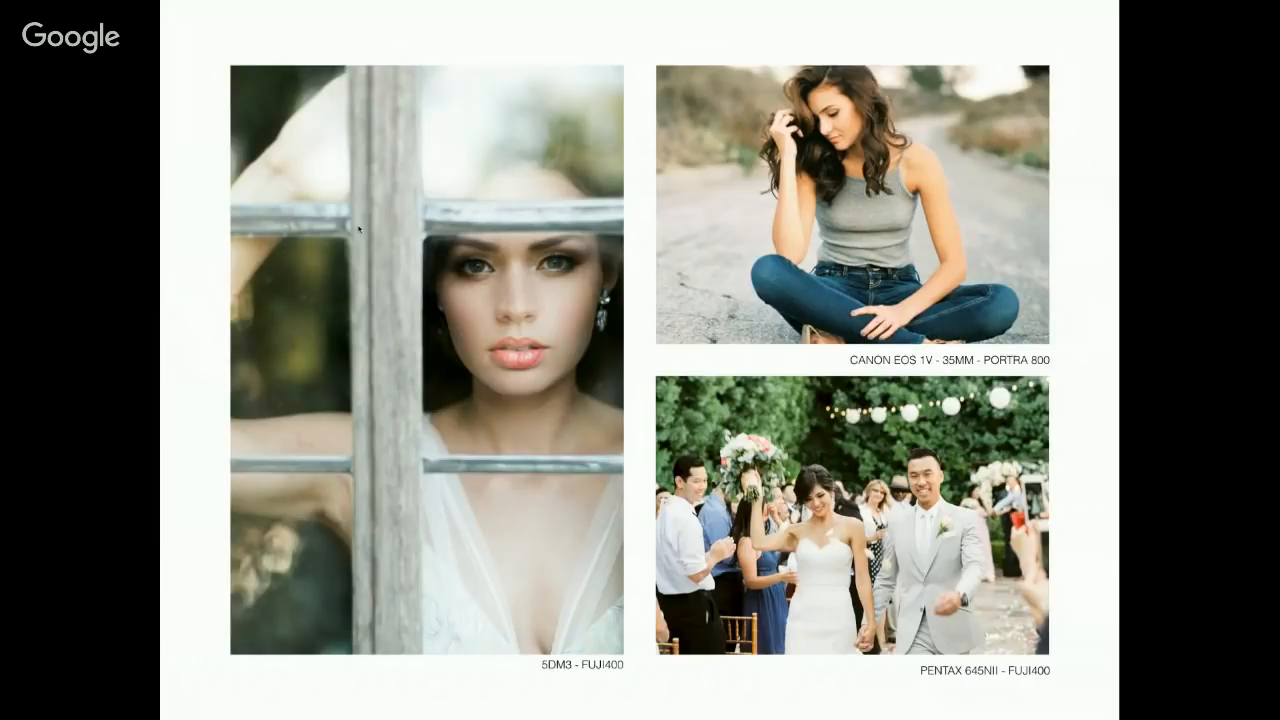
- Advance through the remaining sample photo slides and leave the slideshow
key(Right)
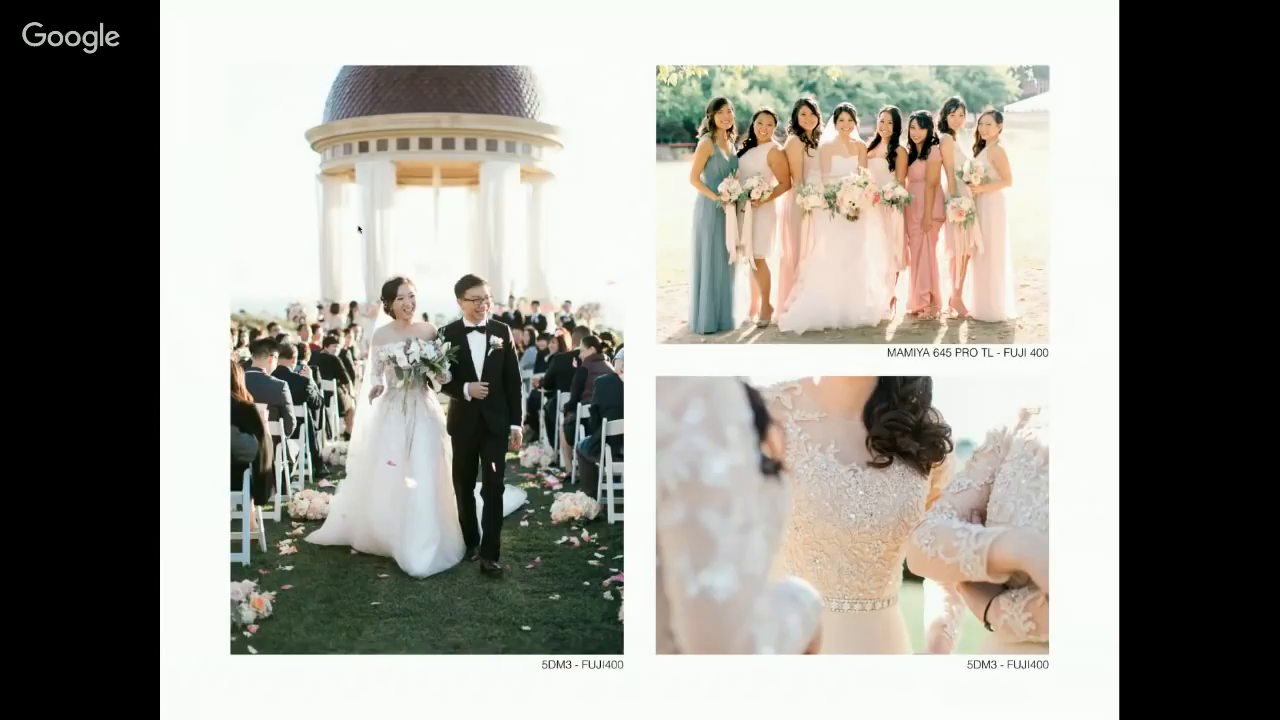
key(Right)
key(Right)
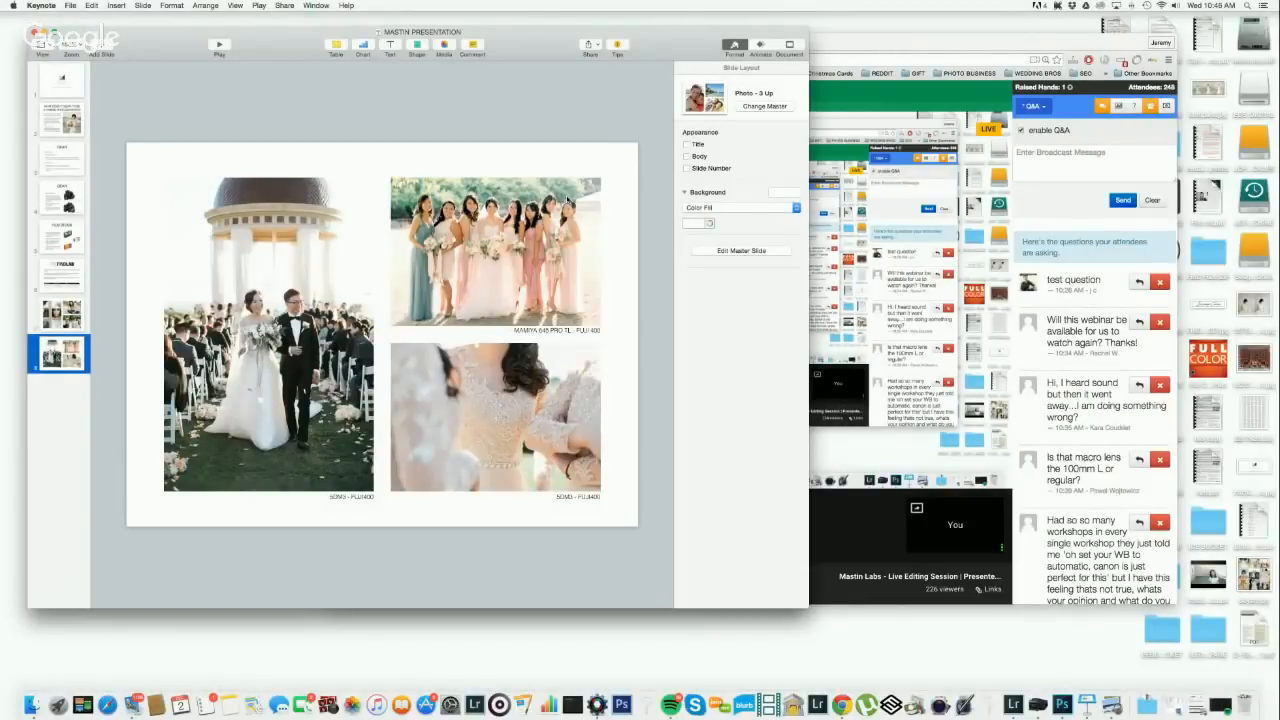
- Bring the webinar broadcast window forward, shift it slightly aside, and switch to Lightroom
drag(880, 41, 851, 46)
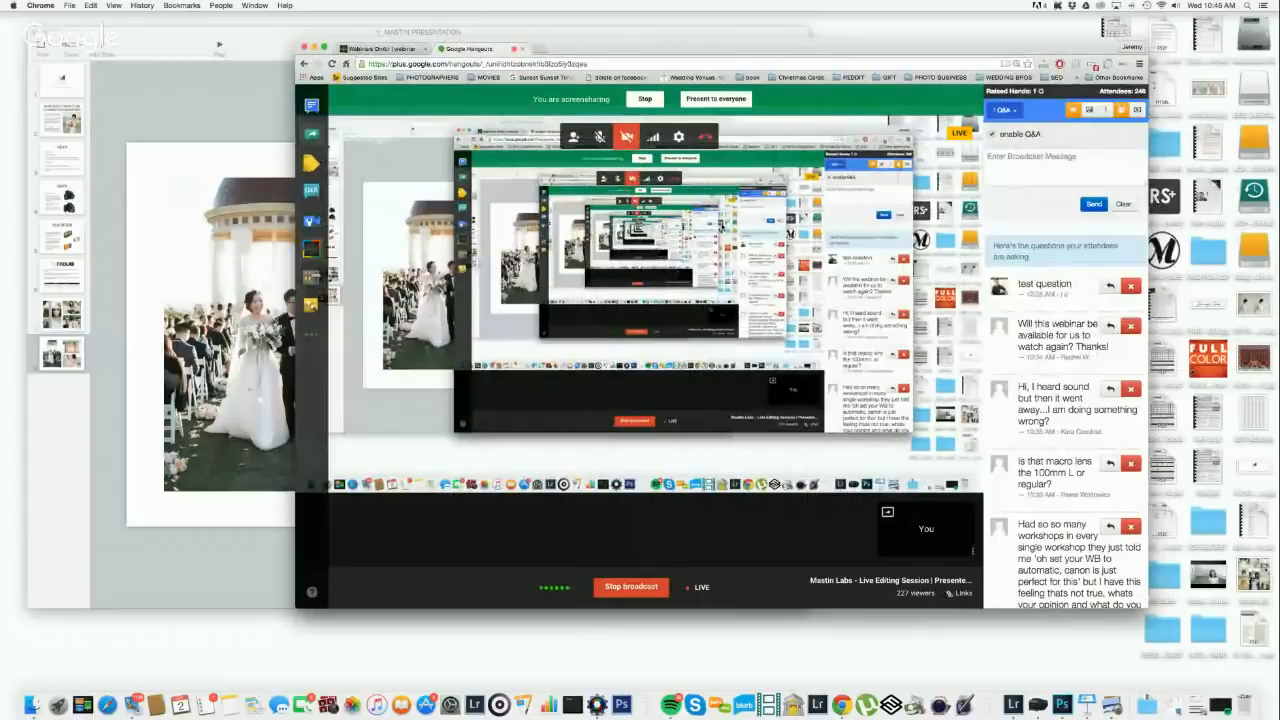
scroll(1020, 302, down, 4)
scroll(1030, 306, up, 4)
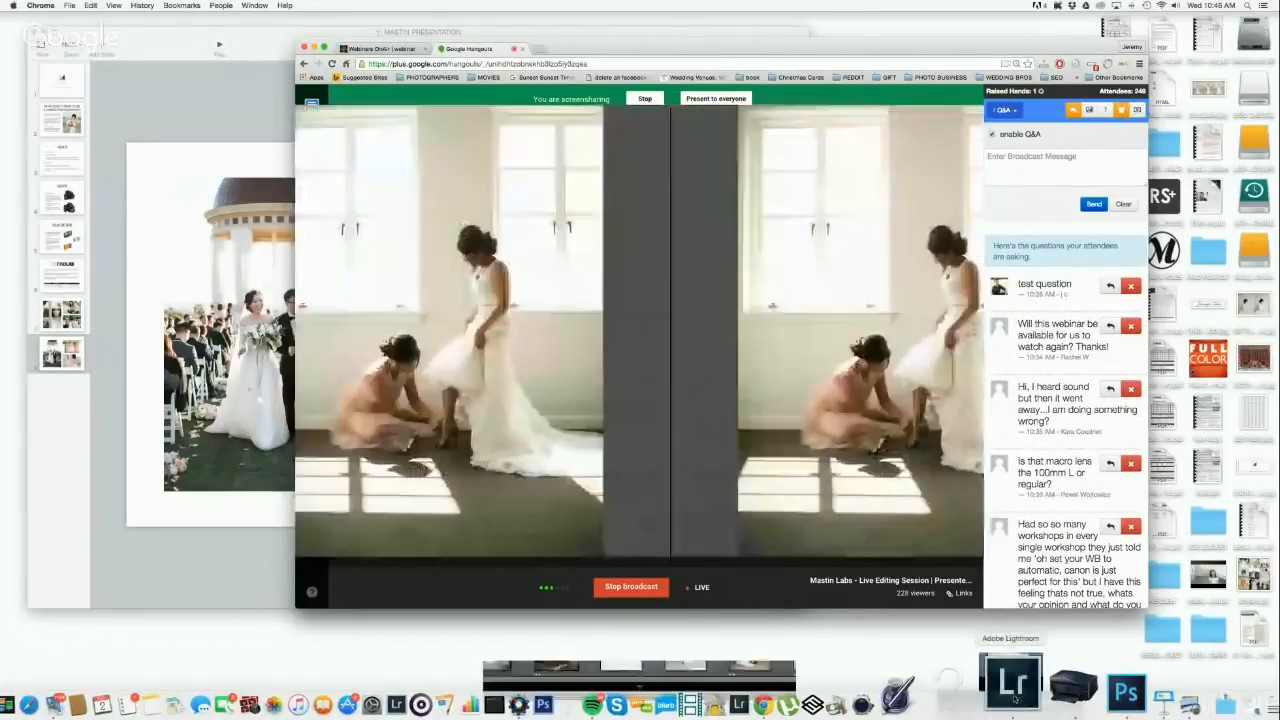
click(1013, 690)
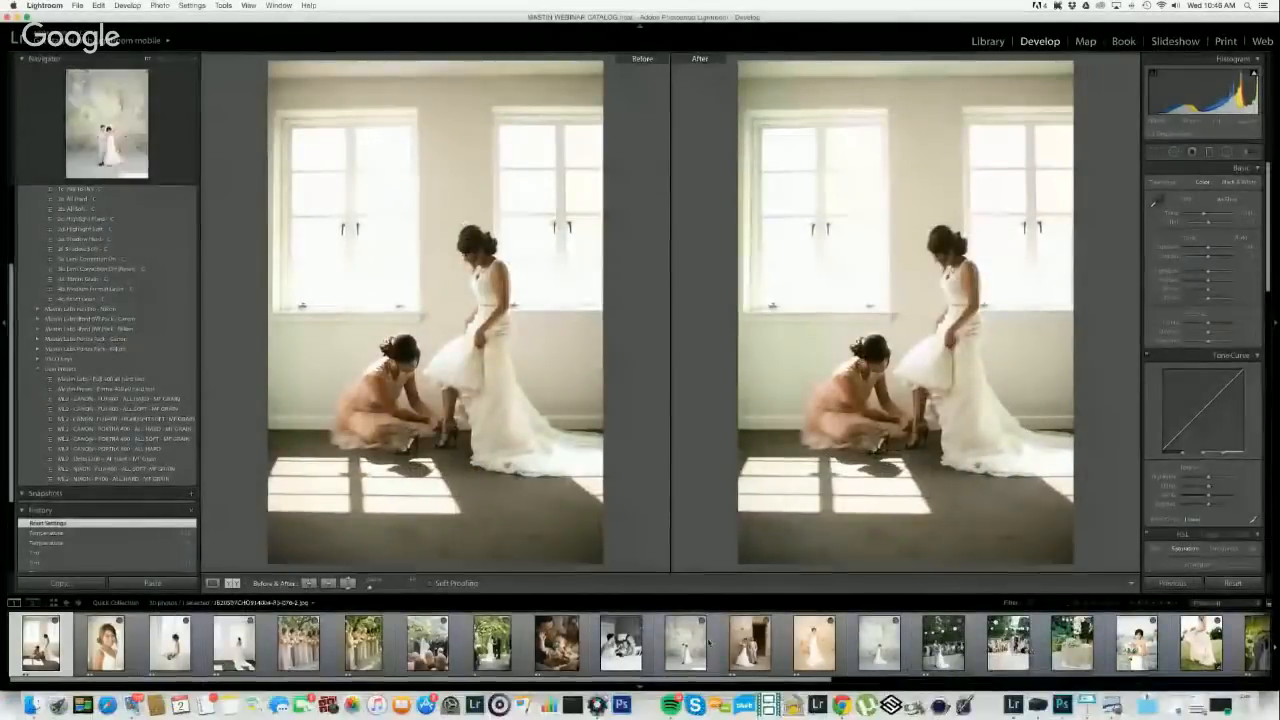
- Browse the smiling bride, window bouquet and stone-wall couple photos in before/after view, shortening the program window to clear the dock
click(122, 640)
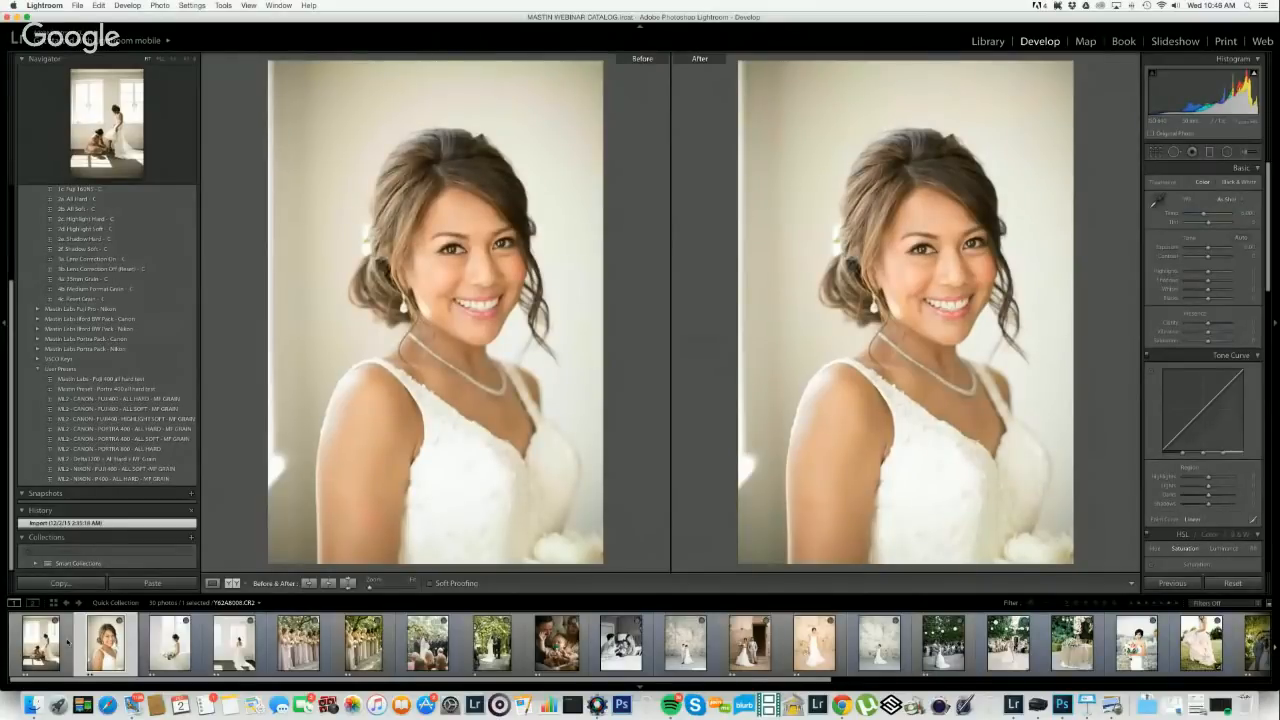
click(151, 643)
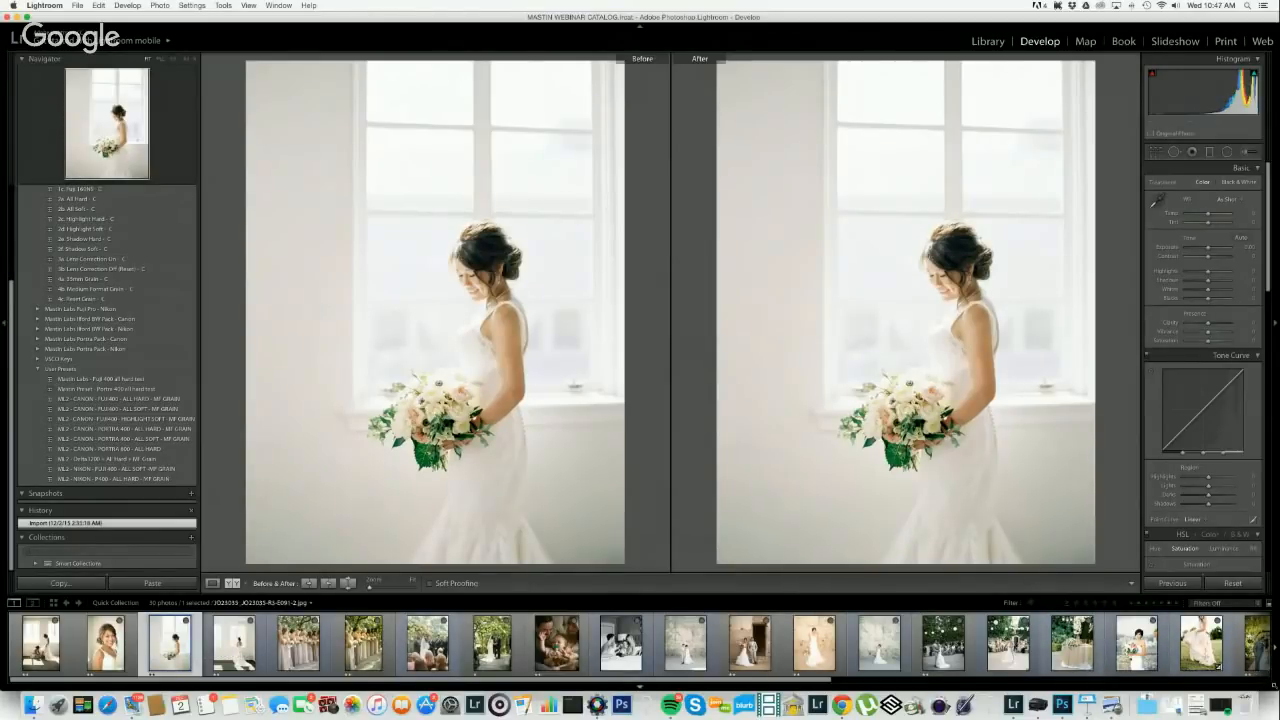
drag(1272, 682, 1273, 662)
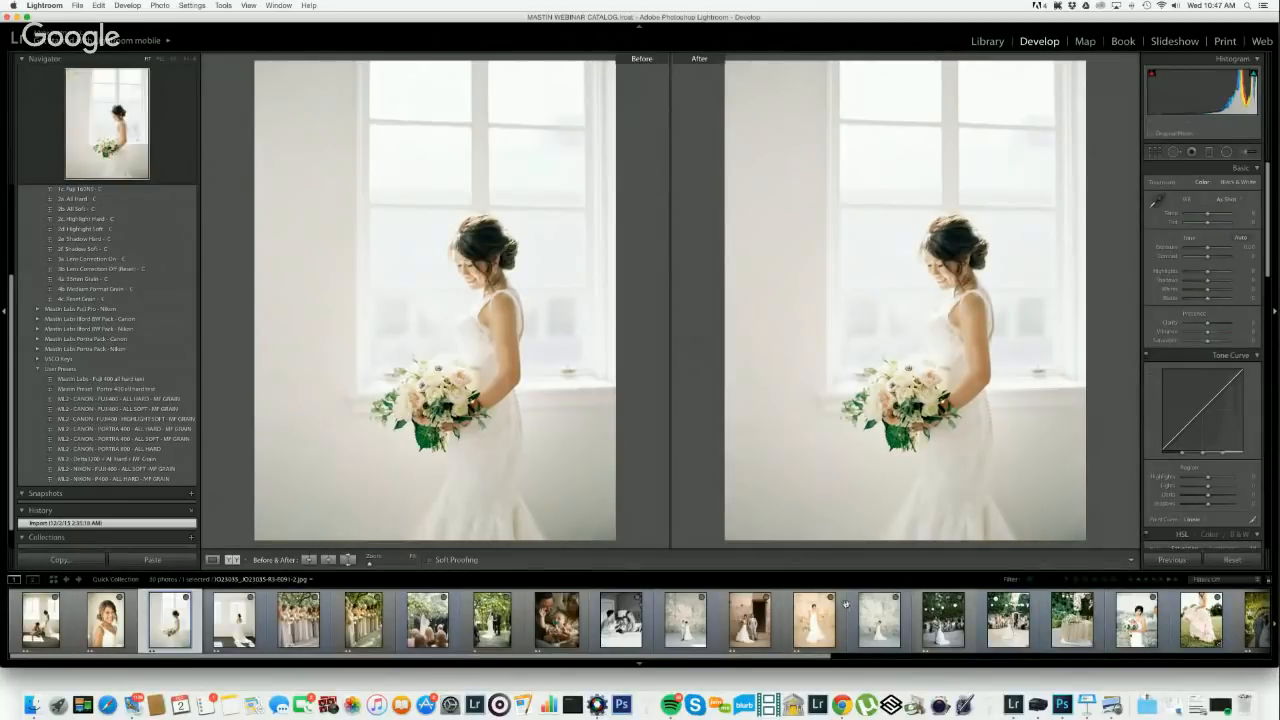
click(686, 615)
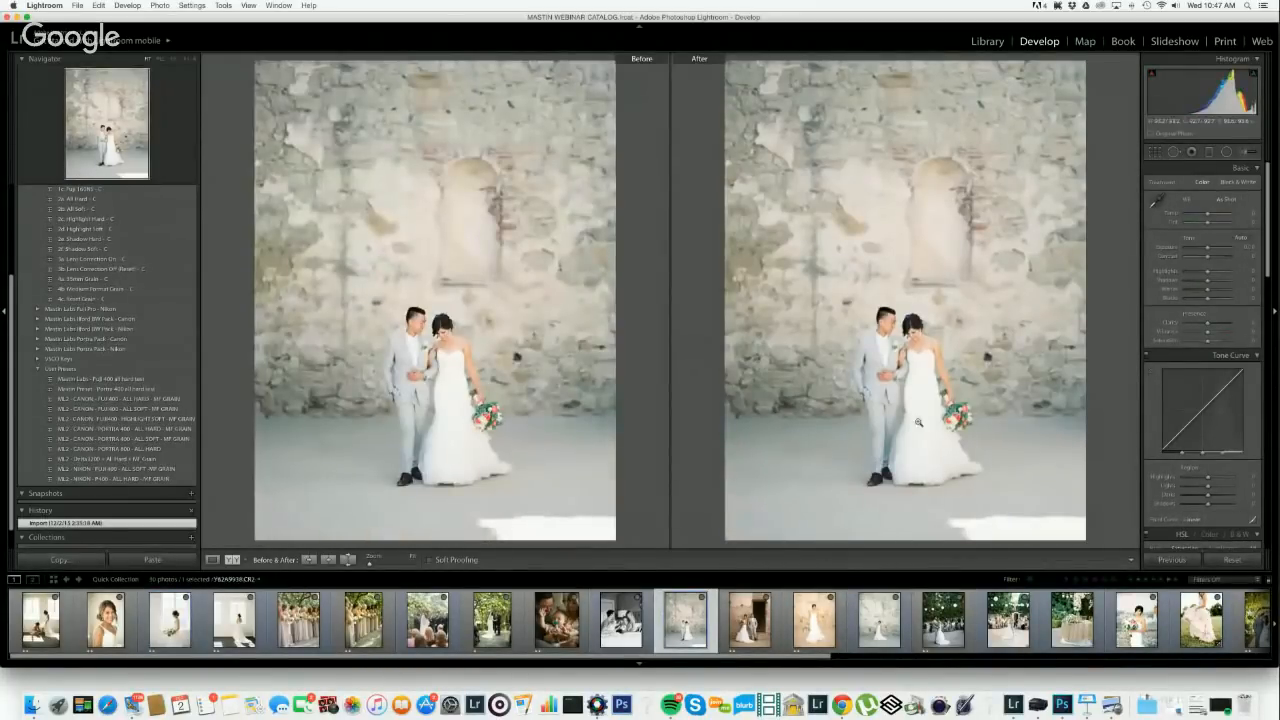
- Show the Quick Collection as a Library grid and select the photo of the bride holding a bouquet by the window
click(980, 42)
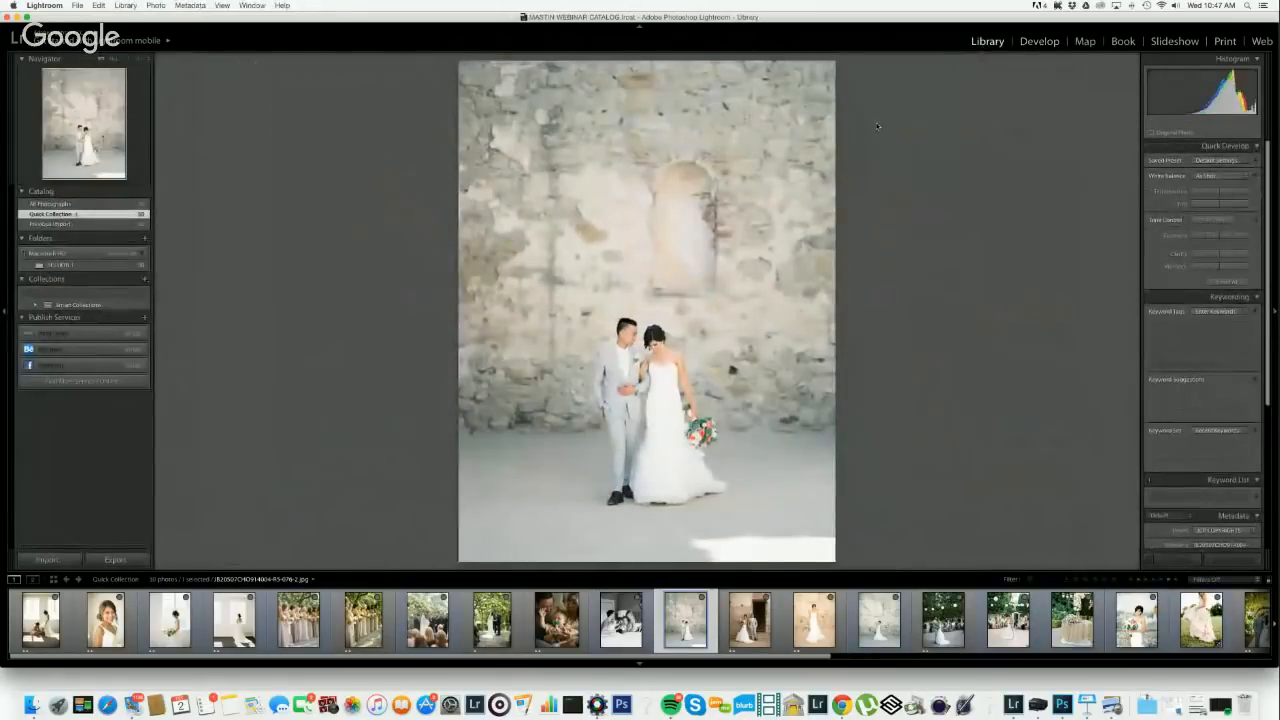
key(g)
key(equal)
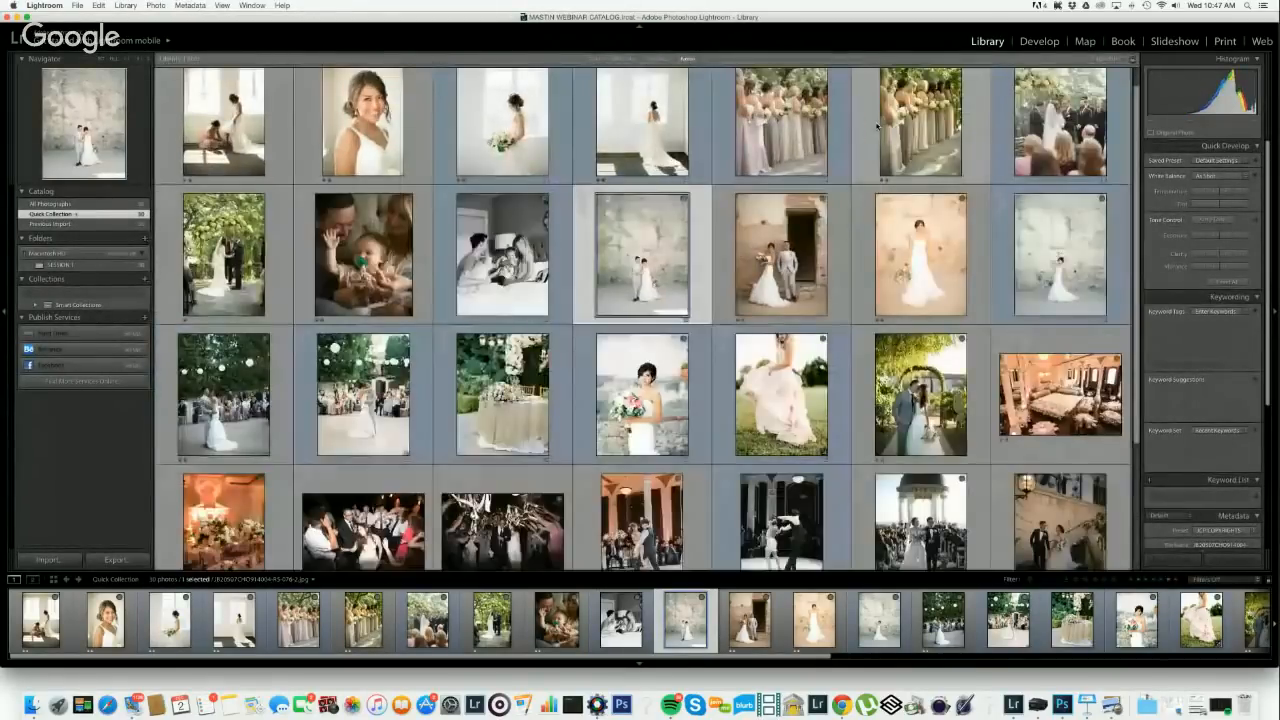
click(781, 140)
click(673, 152)
click(534, 152)
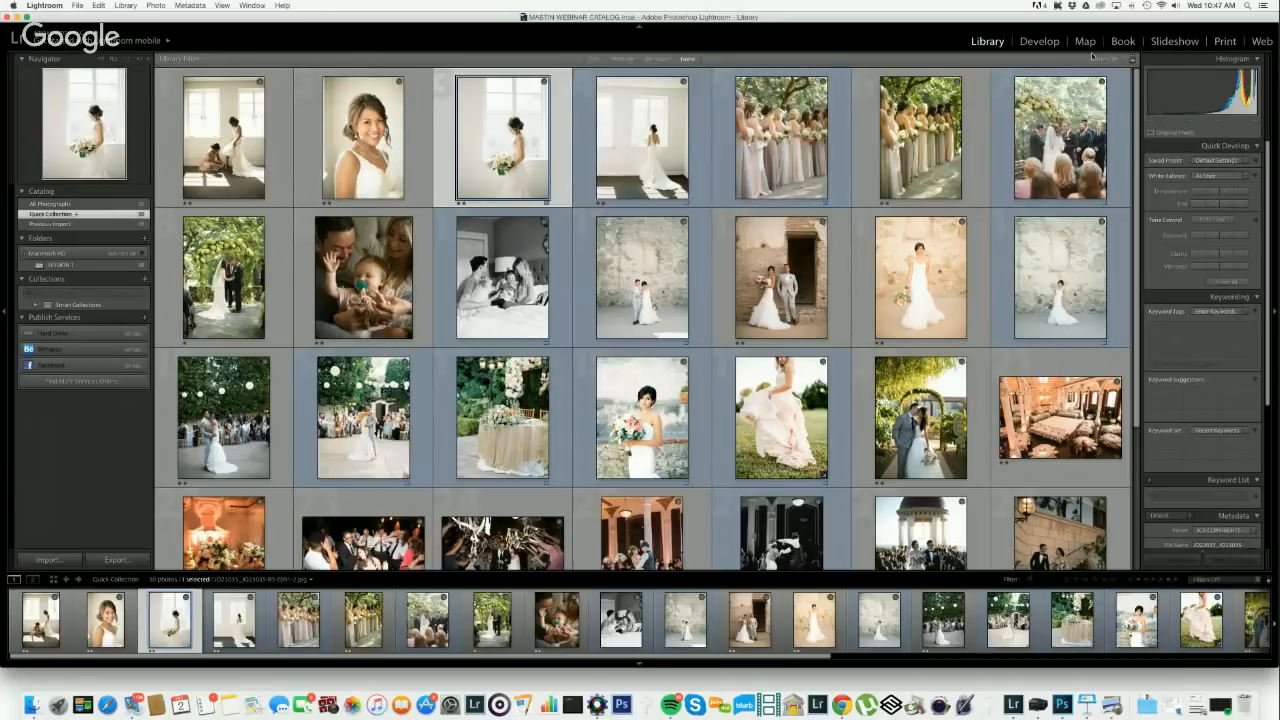
- Return to Develop and open the first photo, in which the bride's shoe is being fastened, in before/after view
click(1039, 41)
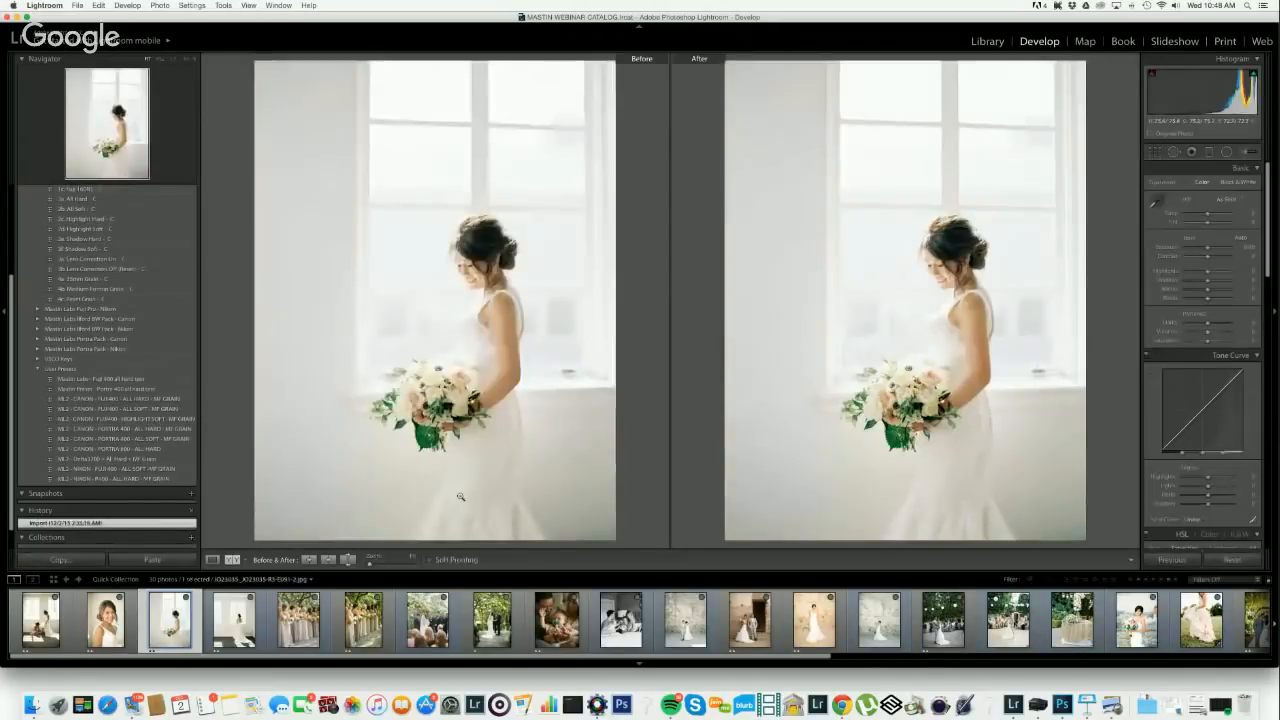
click(118, 620)
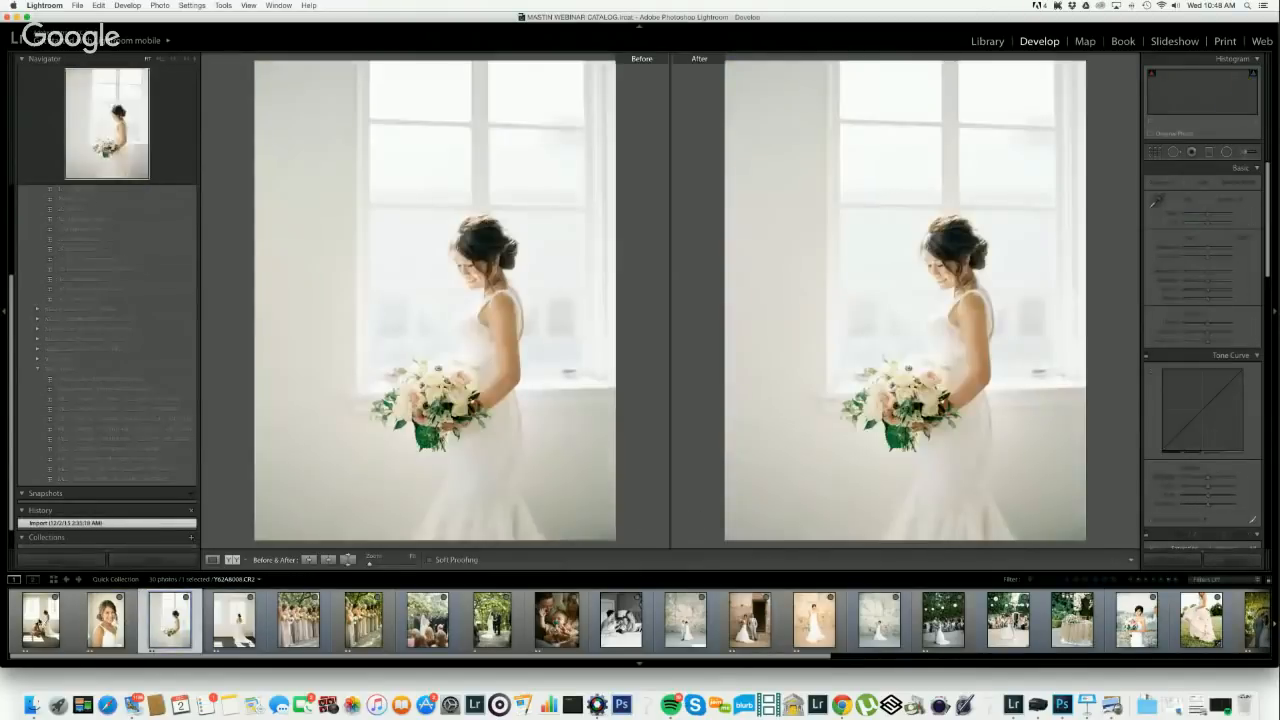
click(40, 620)
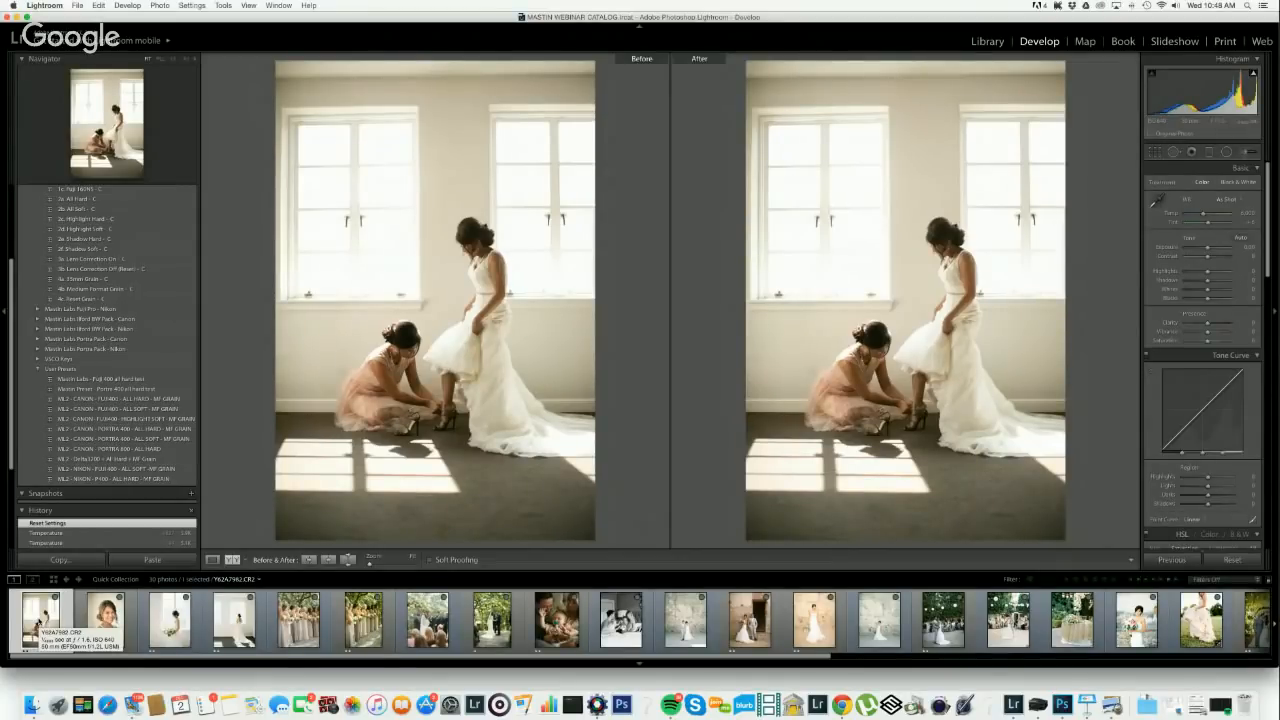
key(Right)
key(Left)
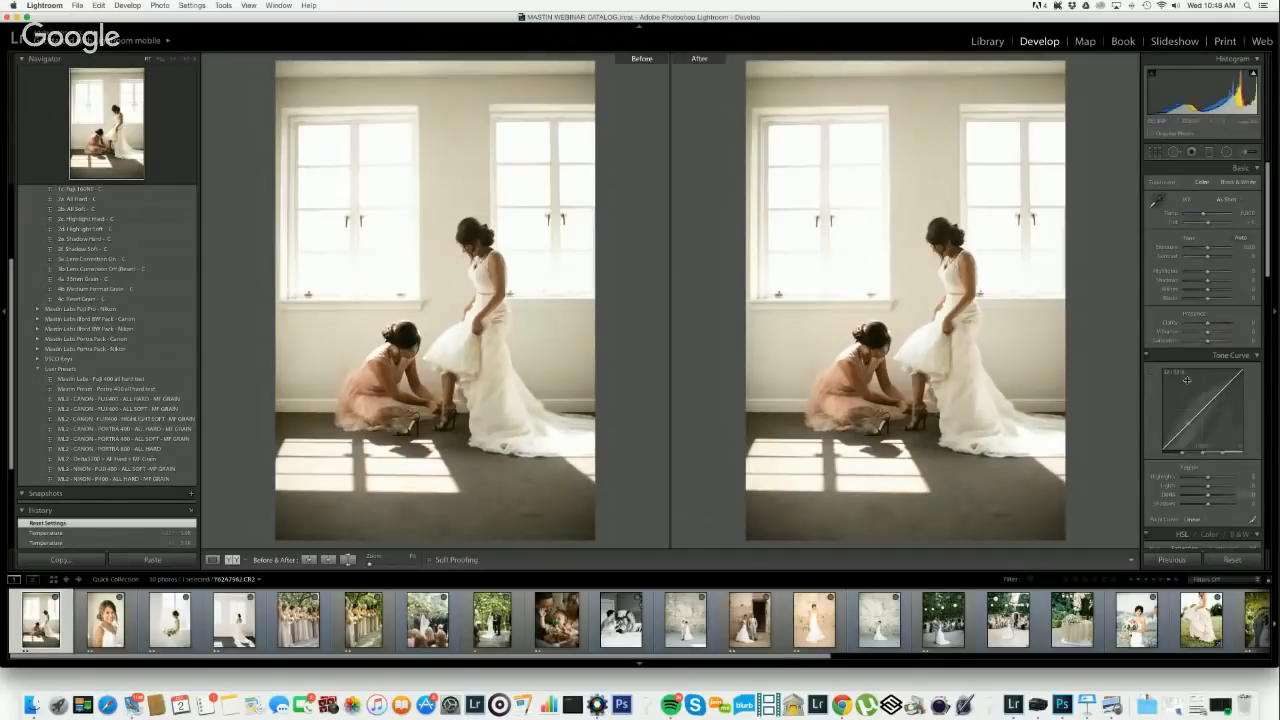
scroll(1219, 277, down, 1)
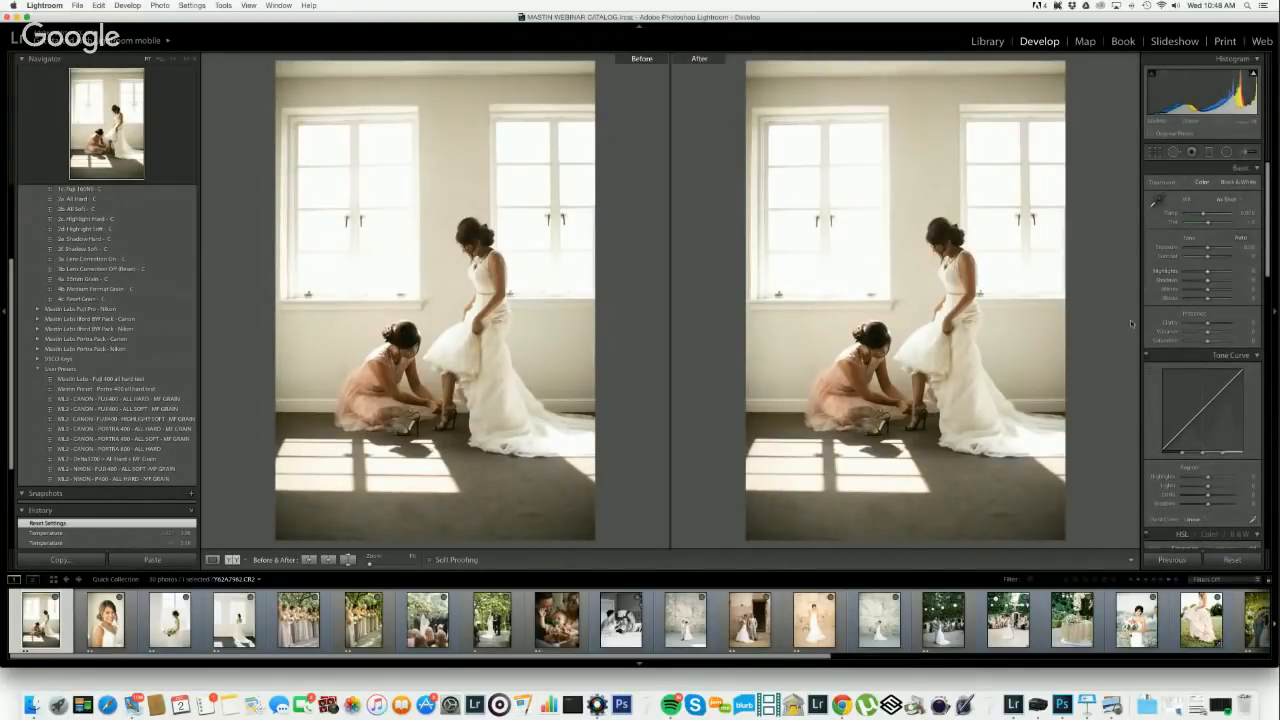
- Examine the highlights and shadow detail of the white dress in the smiling bride portrait at close zoom
click(105, 620)
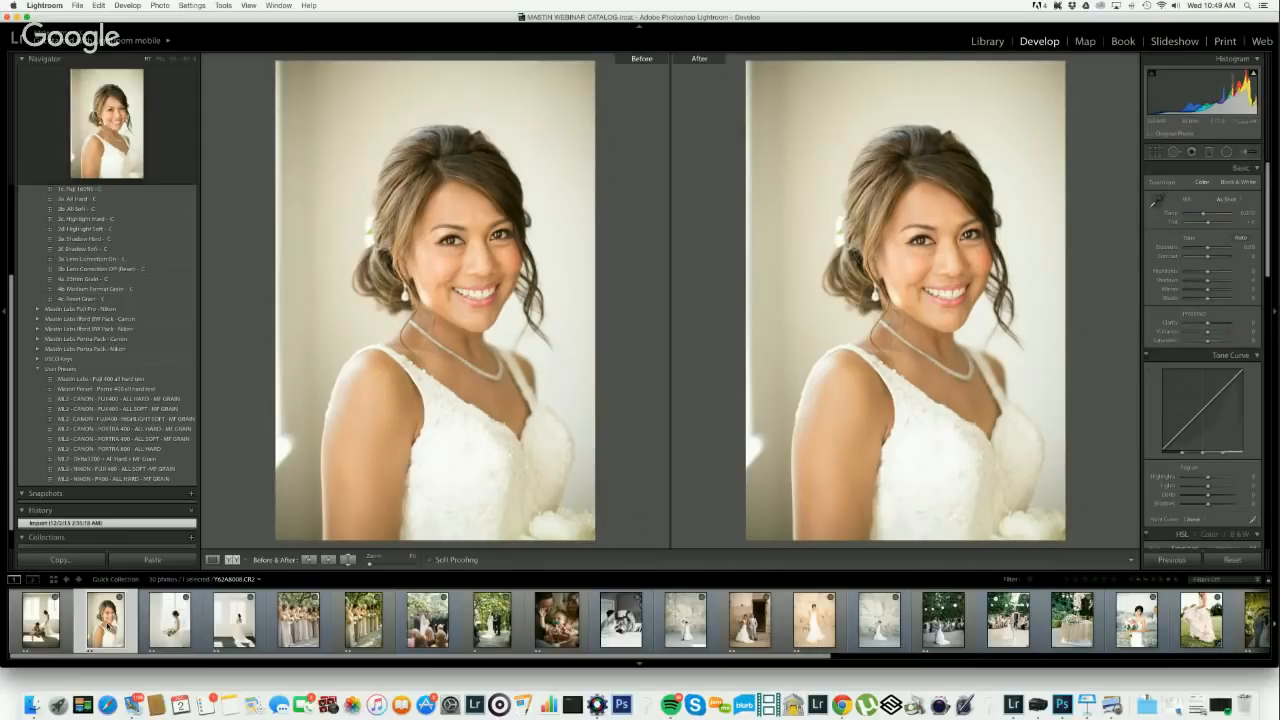
click(522, 462)
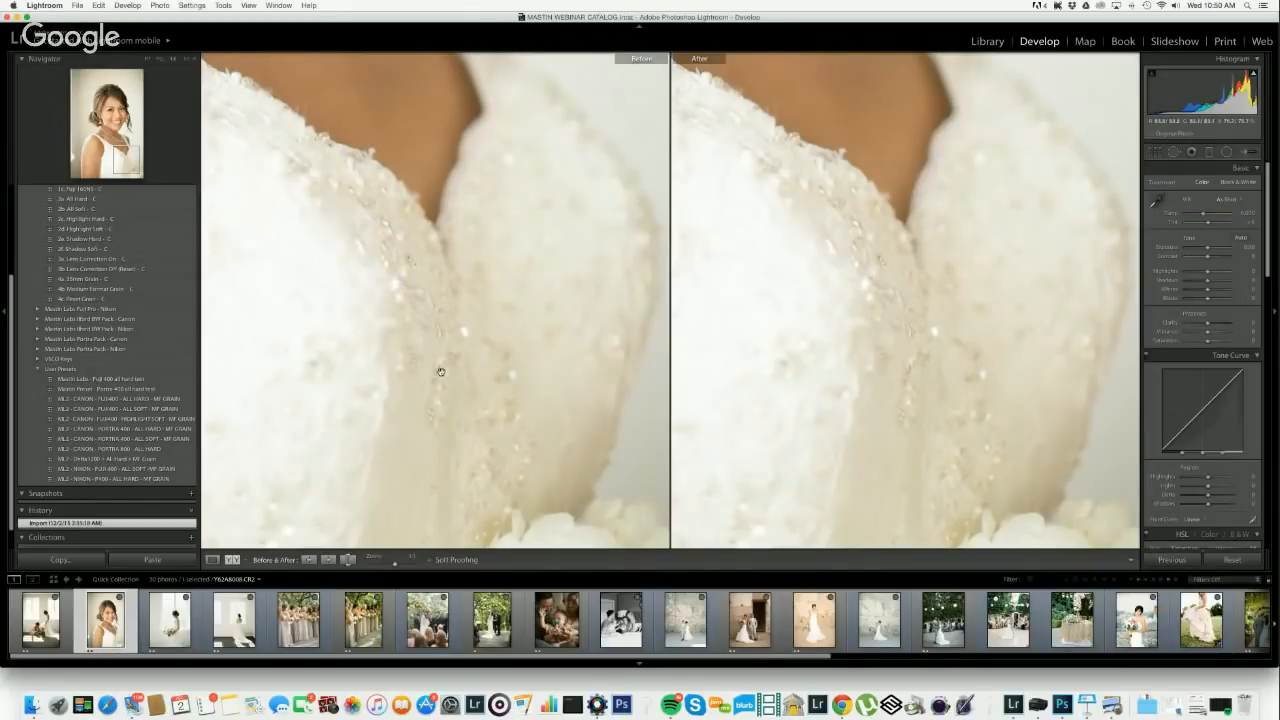
scroll(437, 366, down, 5)
scroll(491, 345, down, 8)
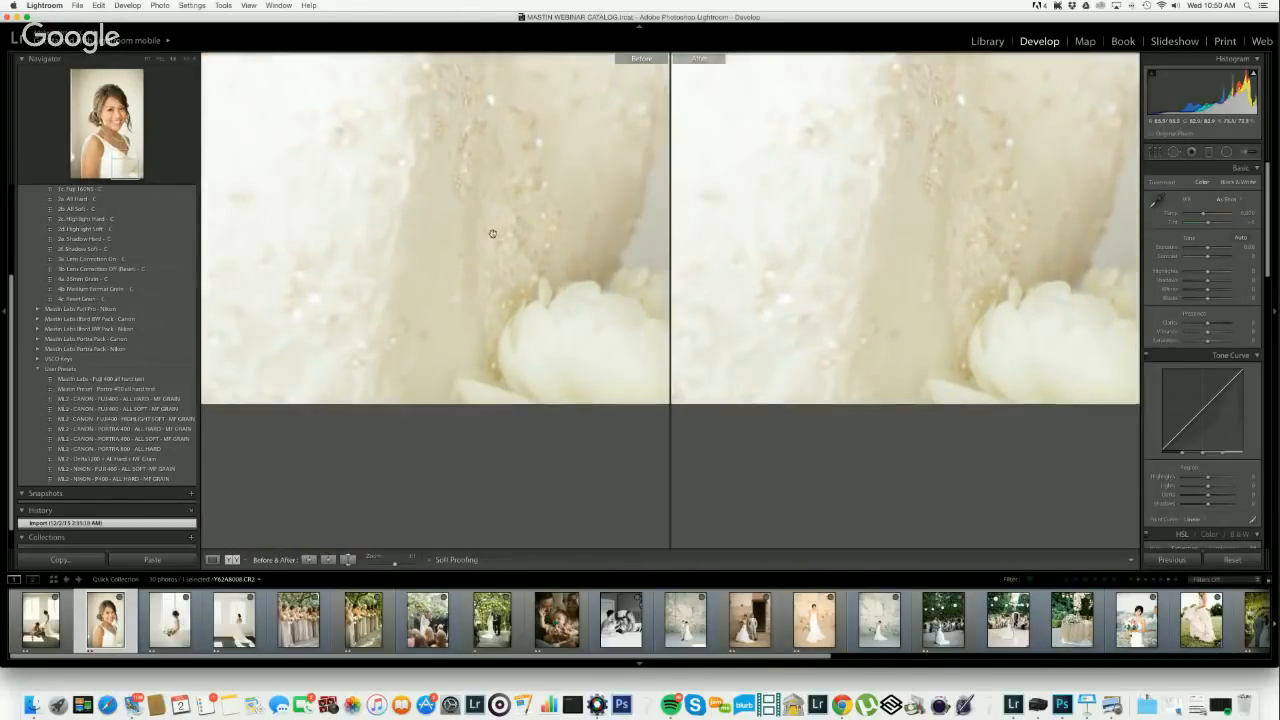
scroll(500, 340, up, 3)
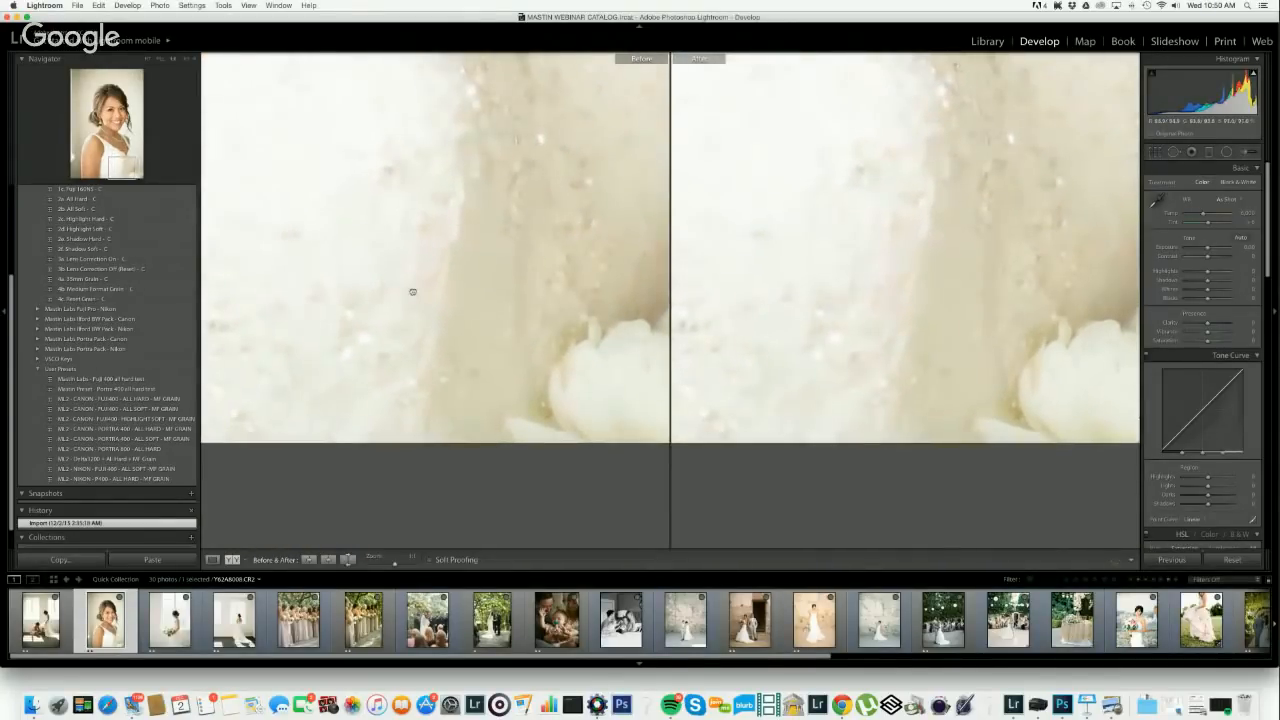
scroll(414, 289, up, 2)
click(511, 278)
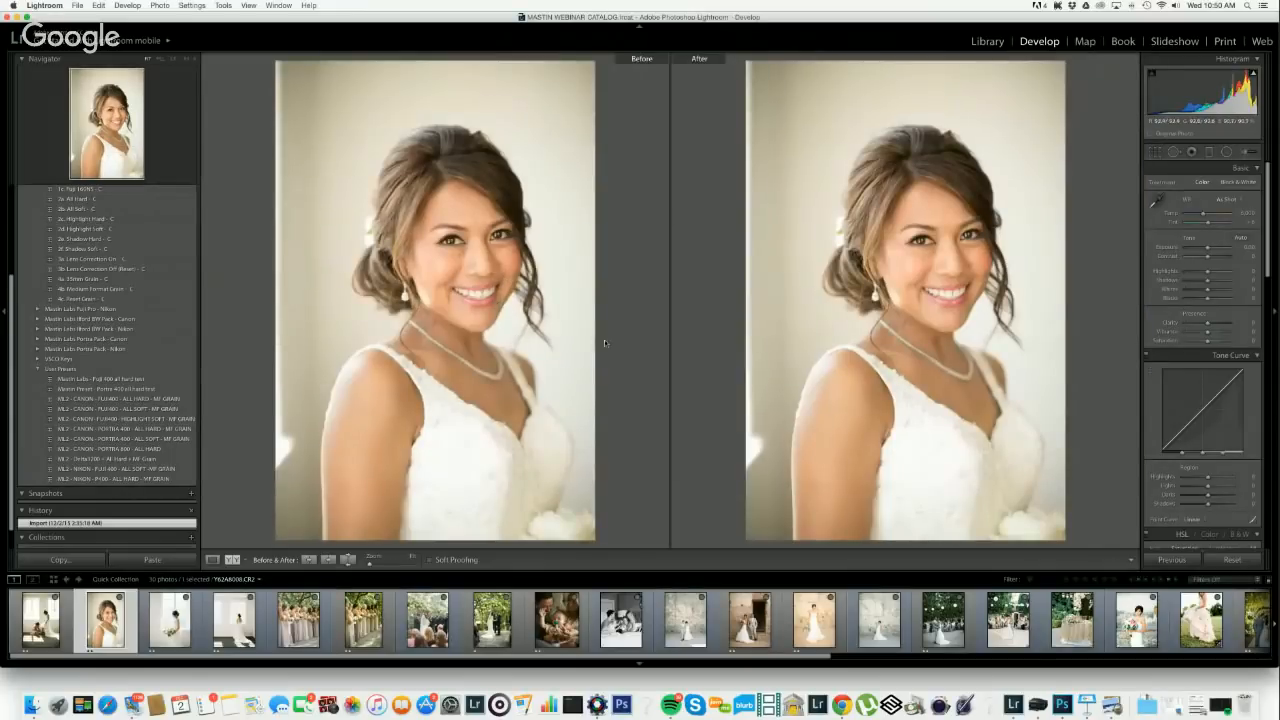
- Open a secondary Loupe window and lock it to the photo of the bride holding a bouquet by the window
key(Right)
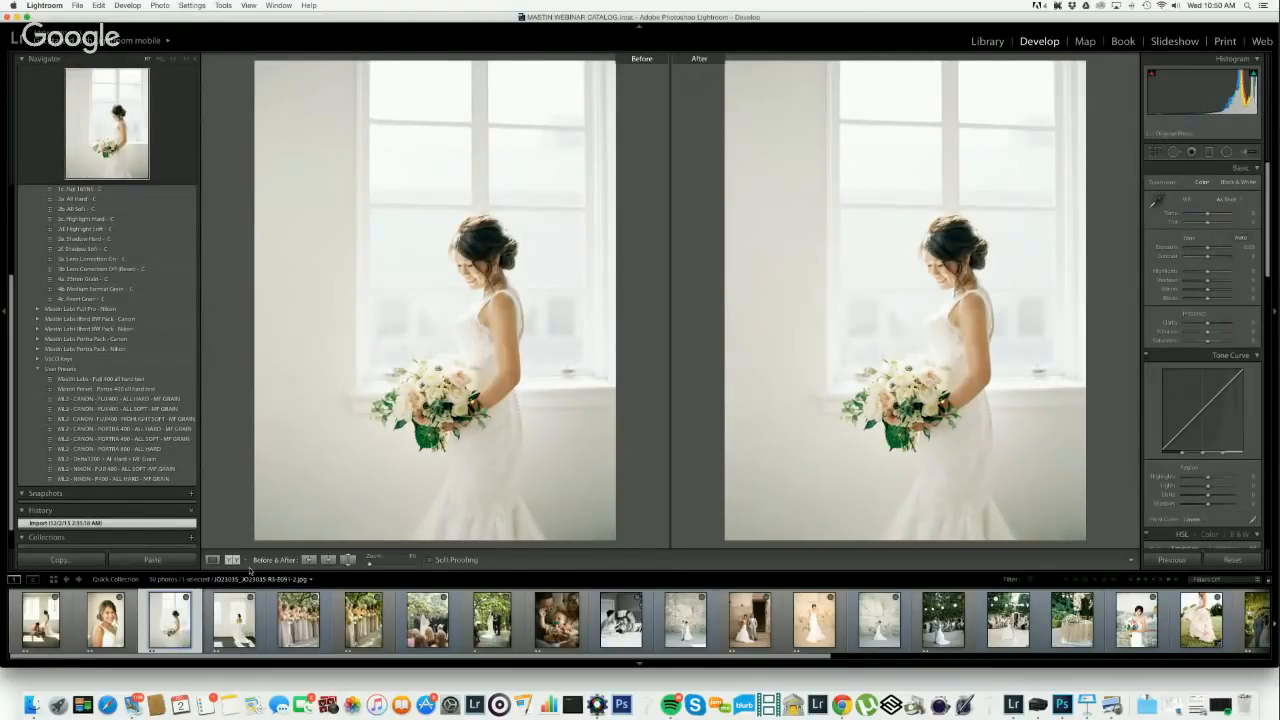
click(33, 580)
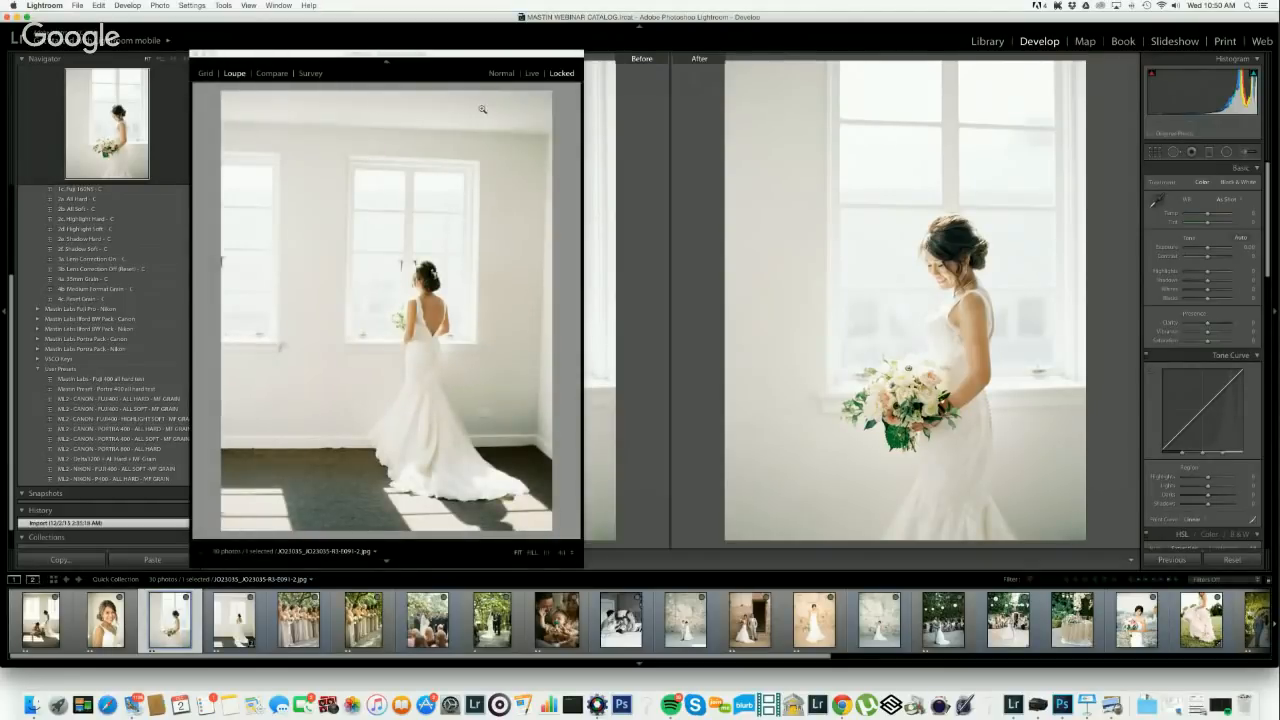
click(33, 581)
click(33, 581)
click(501, 73)
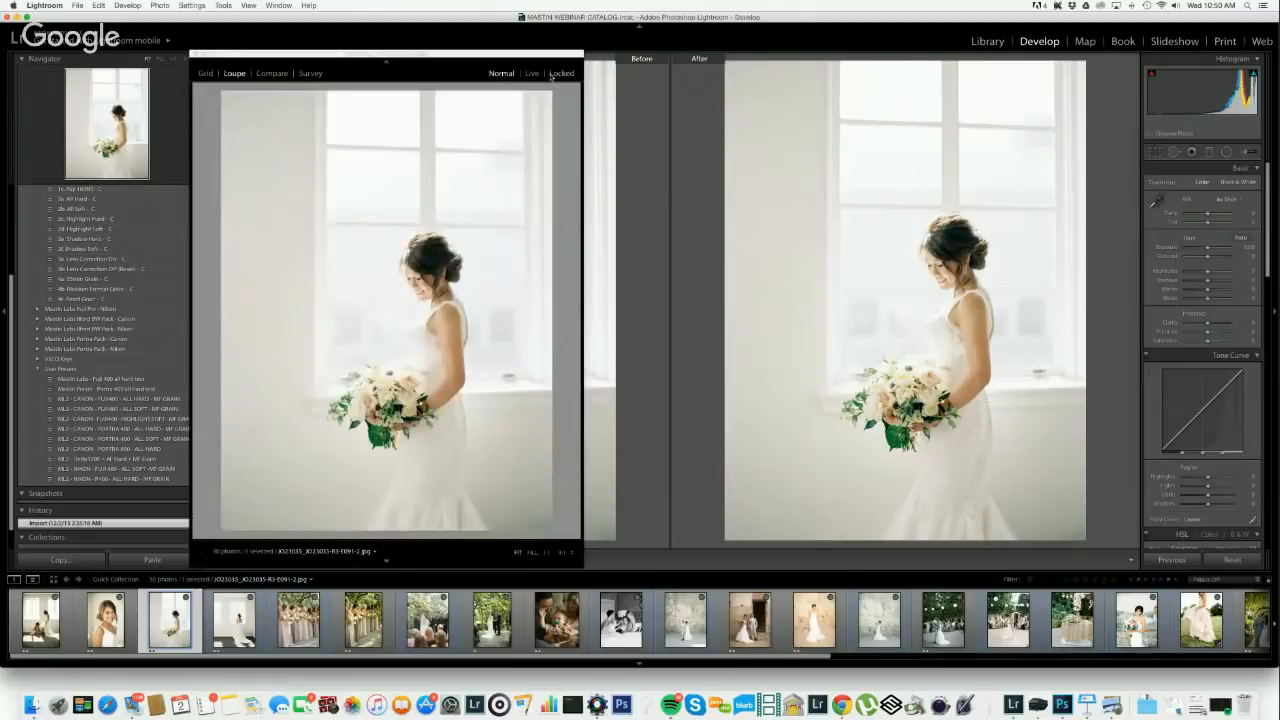
click(562, 75)
- Place and widen the locked reference window over the Before view, with the shoe-fastening photo open beside it
drag(490, 60, 558, 43)
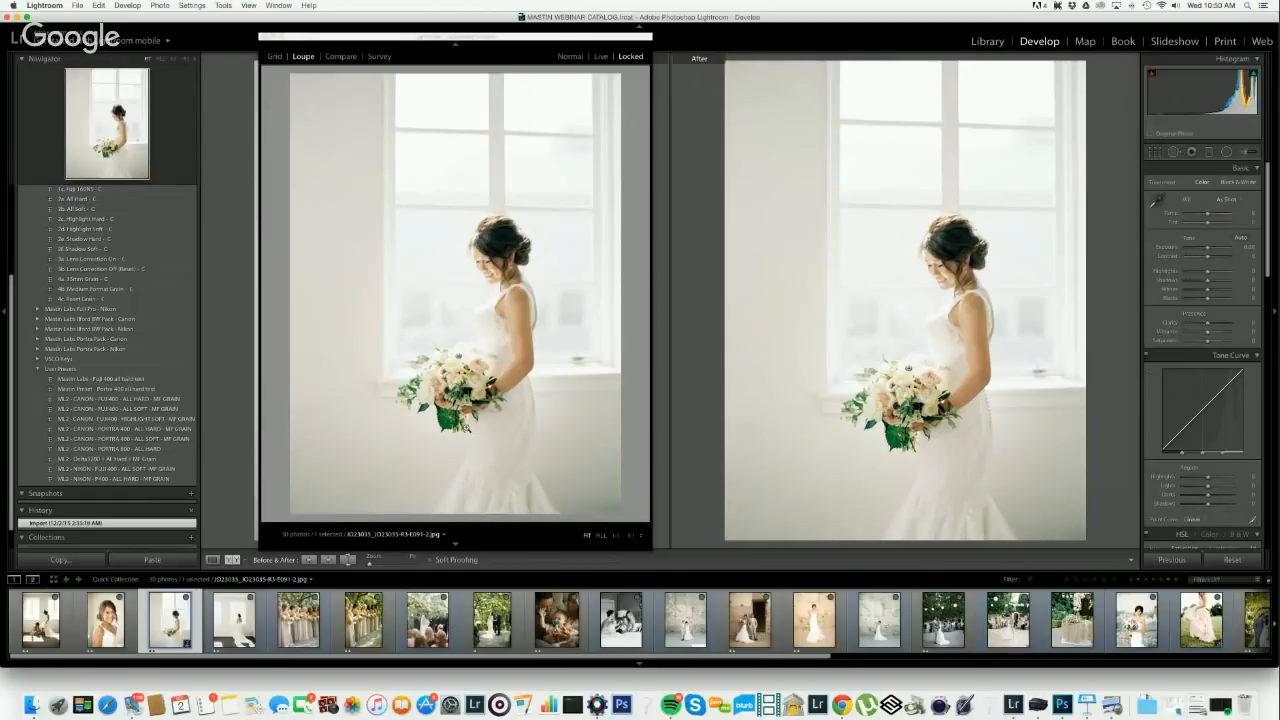
click(41, 619)
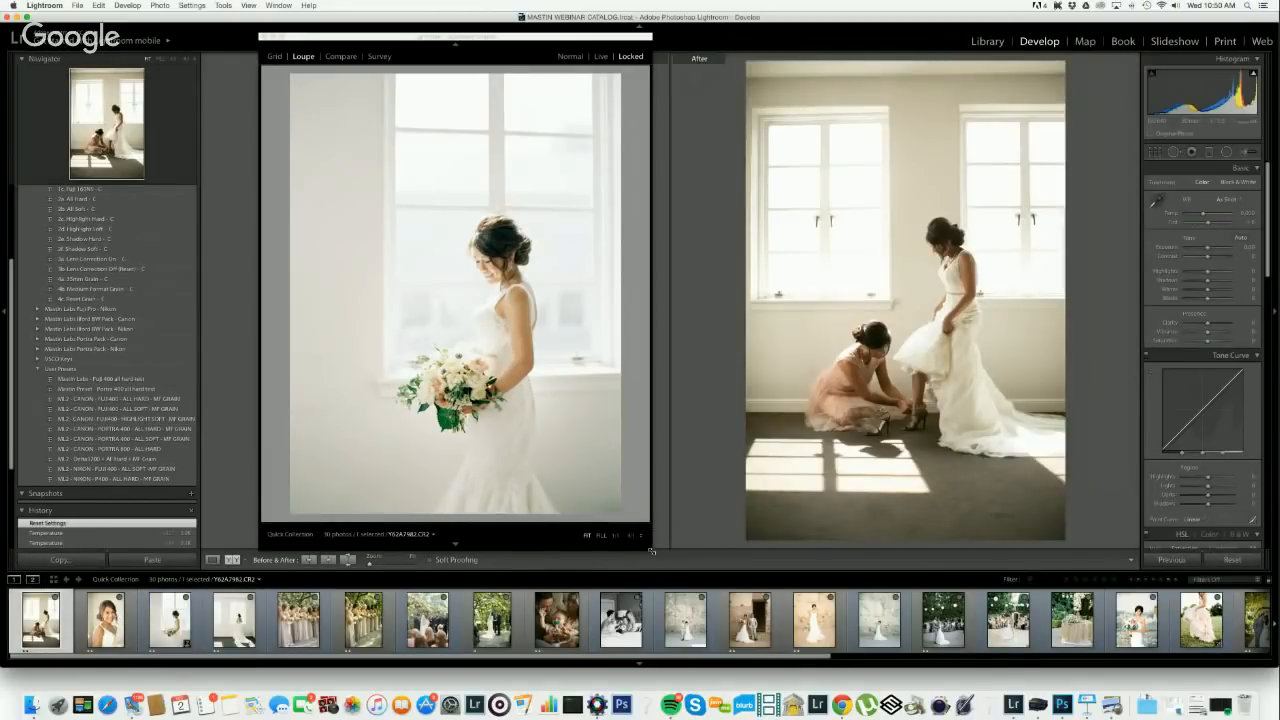
drag(651, 558, 732, 560)
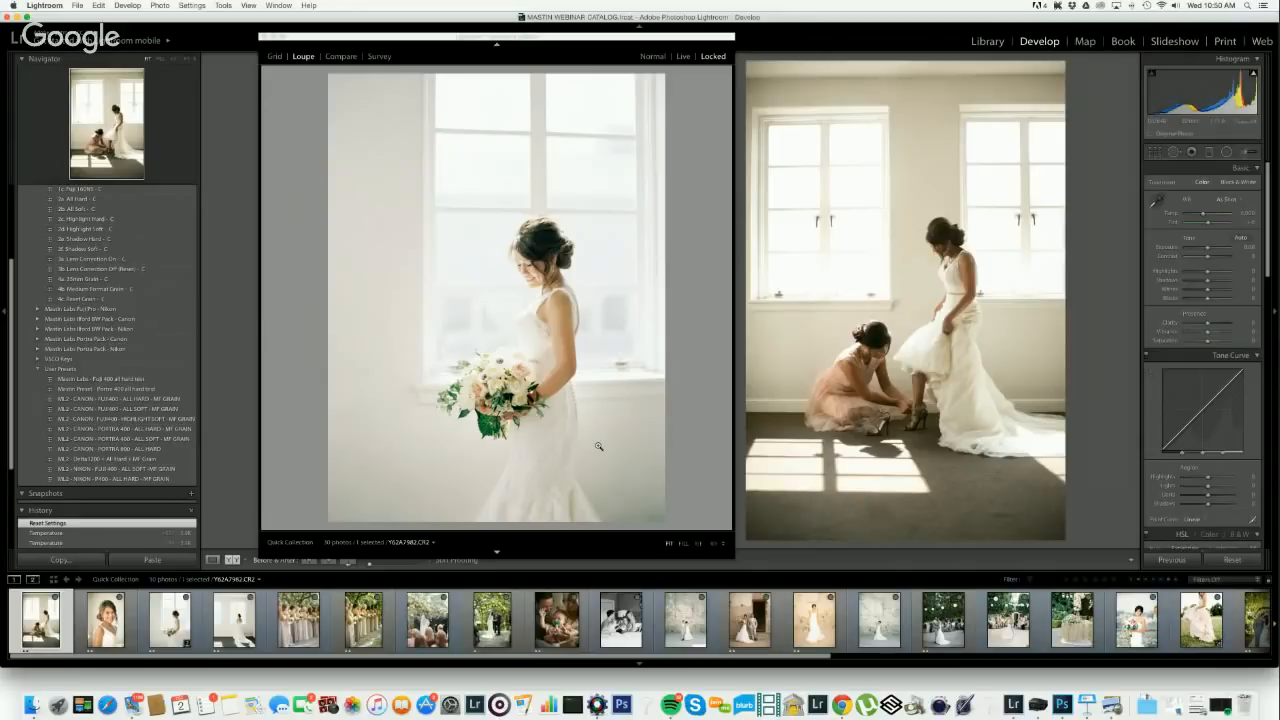
- Apply the Mastin Labs Fuji Pro - Canon presets 1a Pro 400H Neutral - C and 2b All Soft - C to the shoe-fastening photo
scroll(73, 369, up, 1)
scroll(52, 333, up, 3)
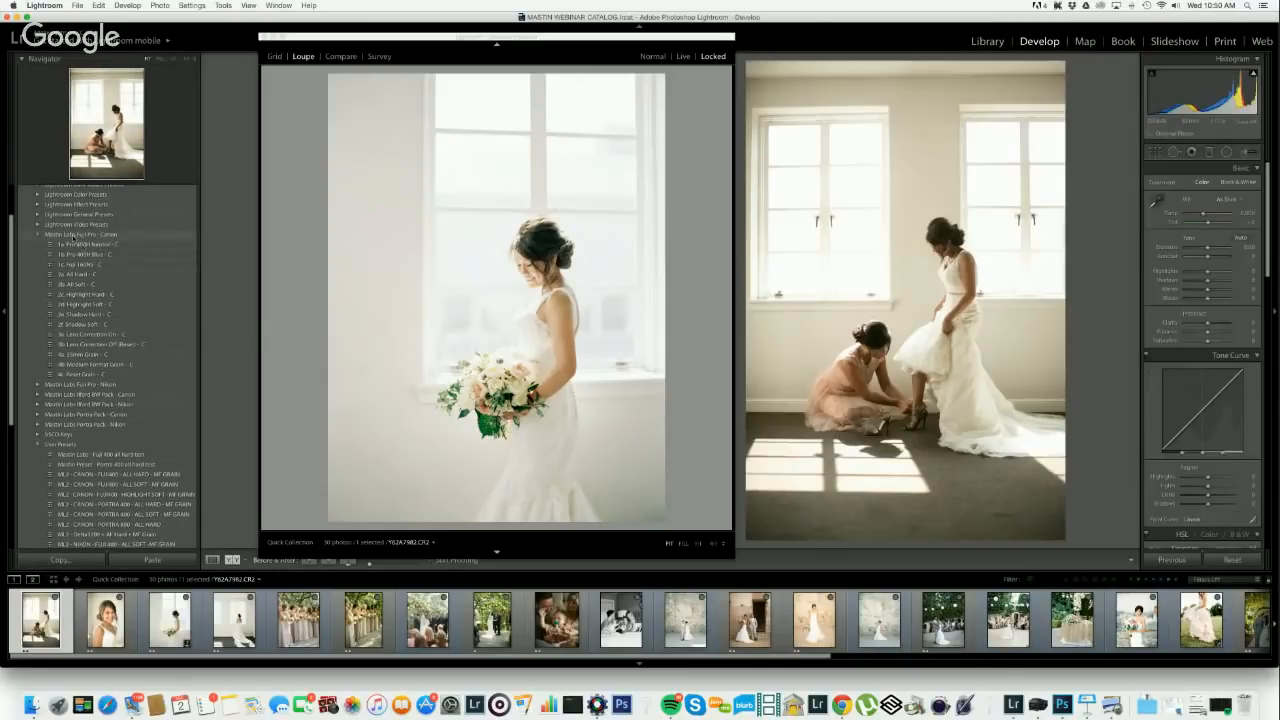
click(103, 245)
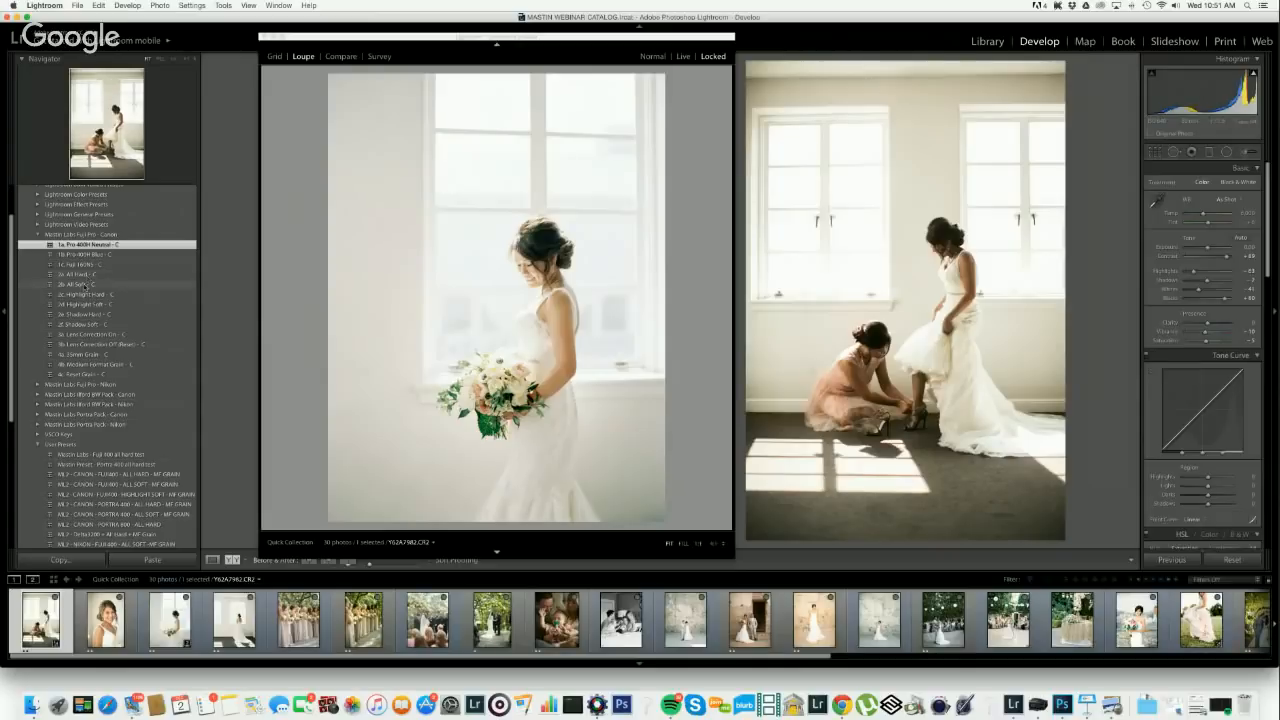
click(84, 286)
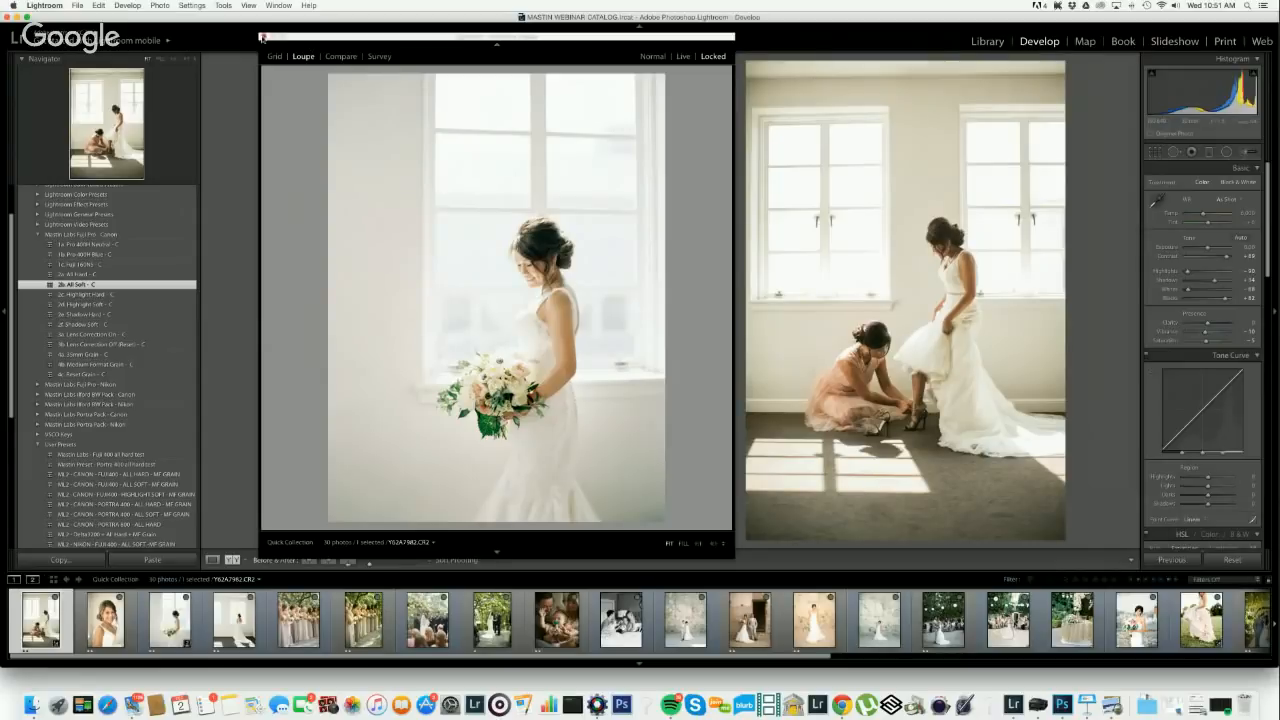
- Close the secondary reference window and reset all develop settings of the shoe-fastening photo
click(265, 39)
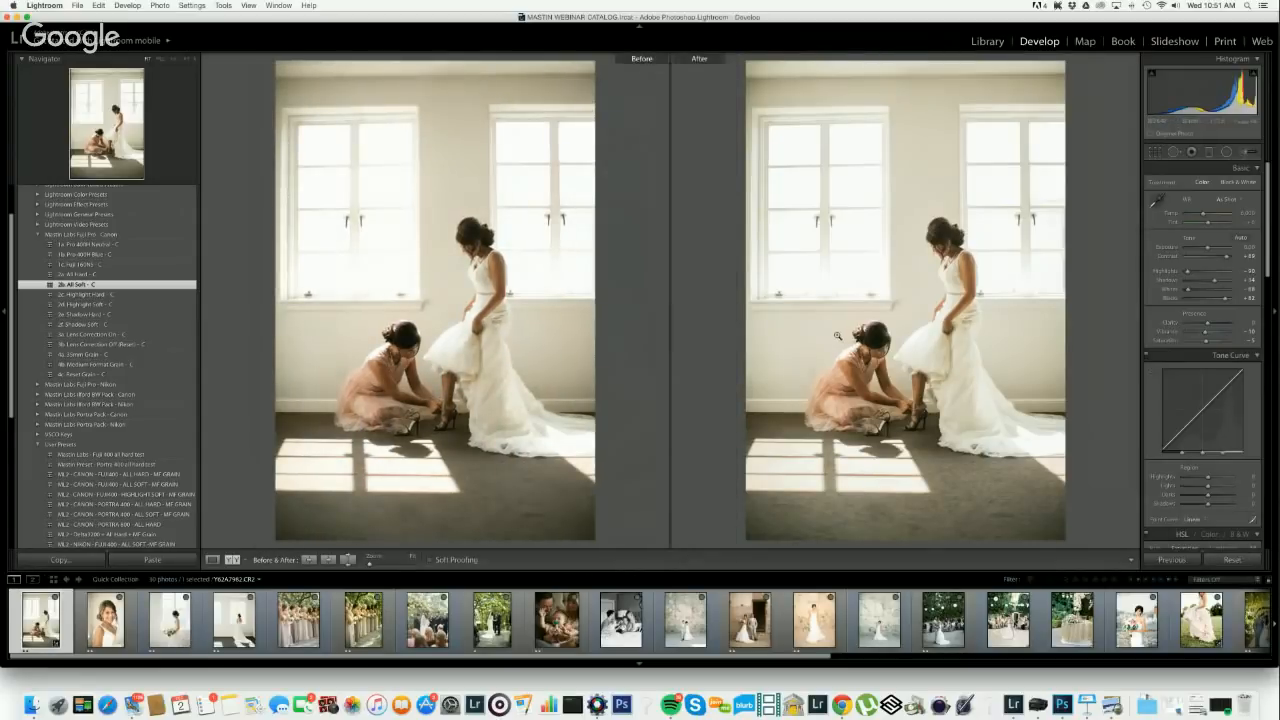
key(super+shift+r)
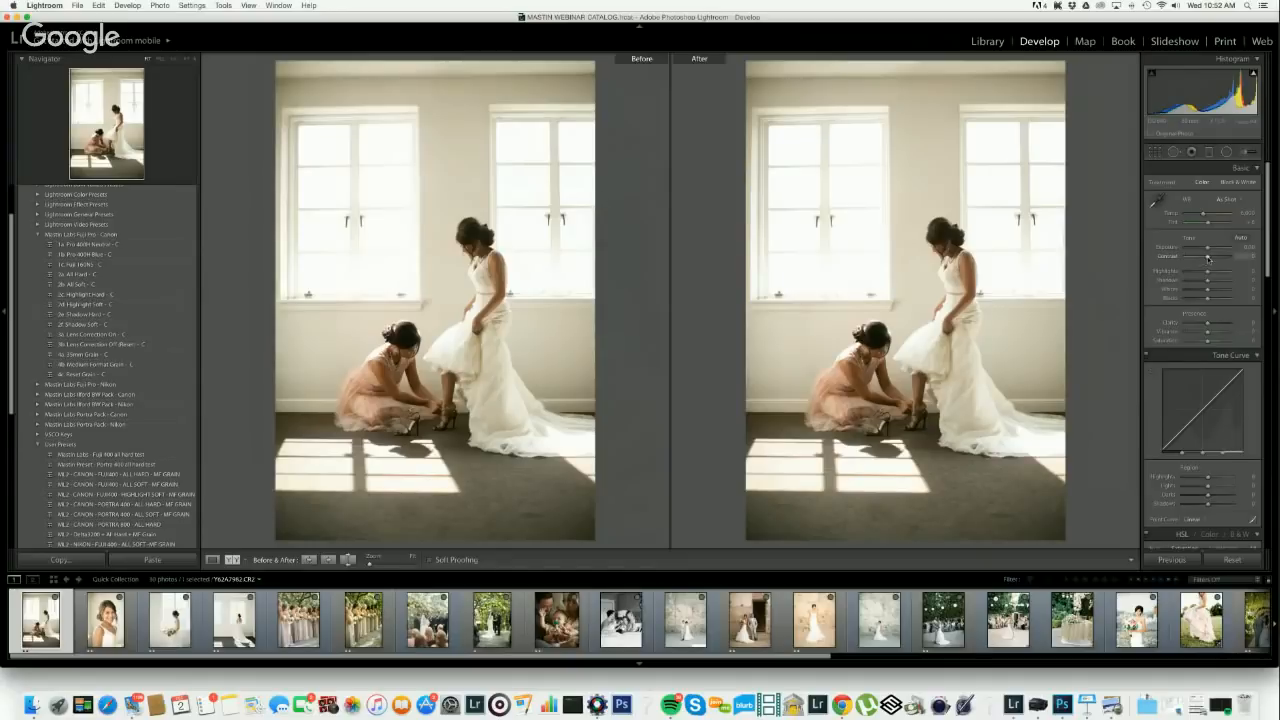
- Lower the shoe-fastening photo's exposure until it is almost black, and bring it back to slightly below zero
drag(1208, 249, 1207, 251)
drag(1207, 250, 1180, 251)
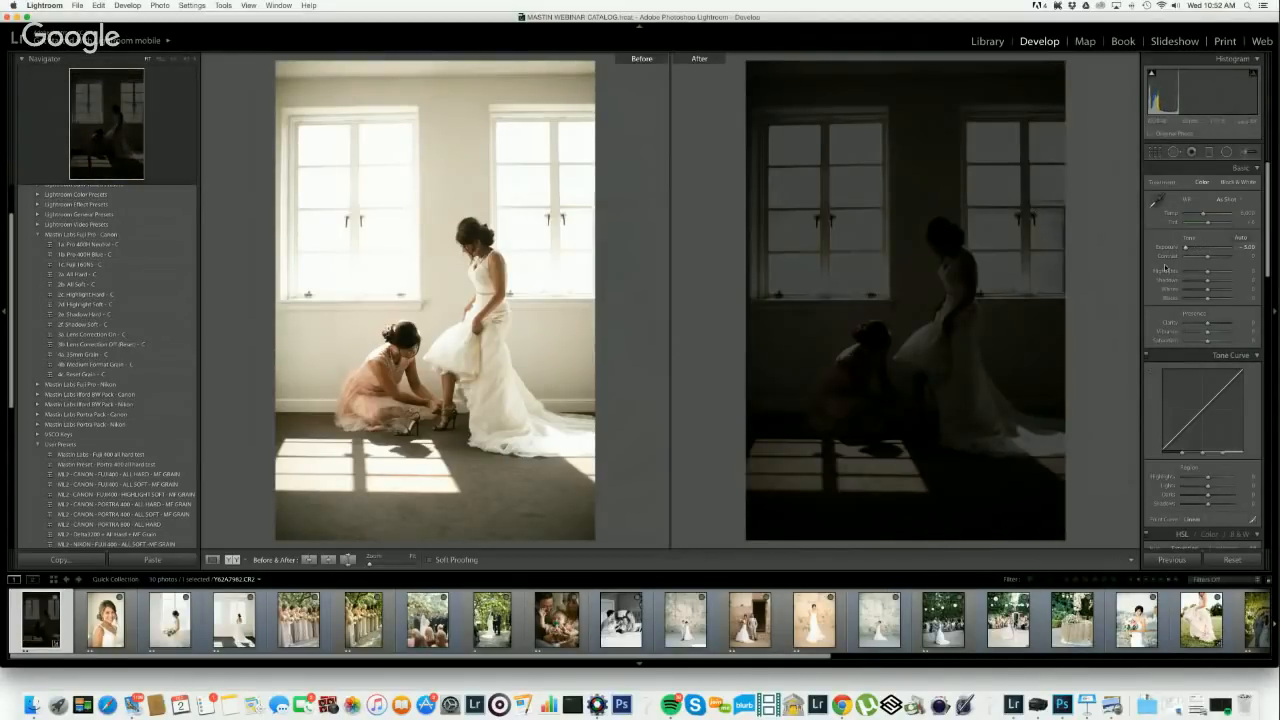
drag(1186, 247, 1207, 250)
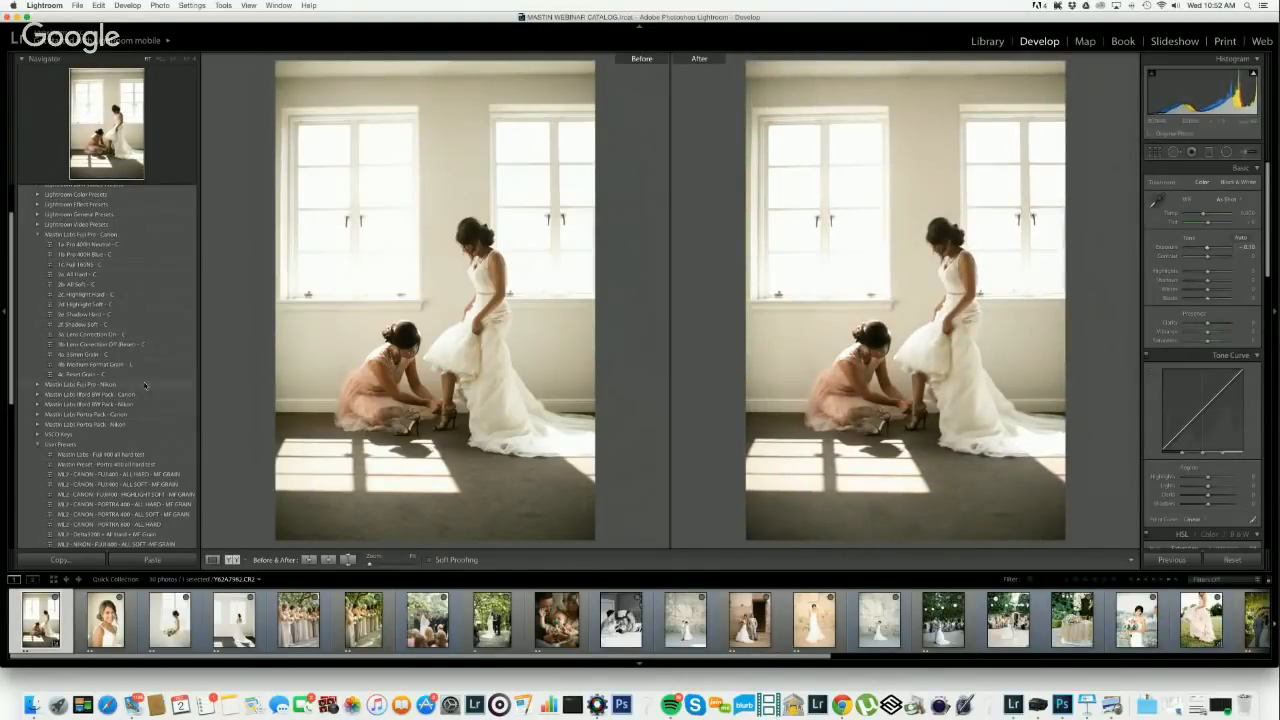
- Apply the presets 1a Pro 400H Neutral - C, 2b All Soft - C, 3a Lens Correction On - C and 4b Medium Format Grain - C to the photo
scroll(145, 385, up, 3)
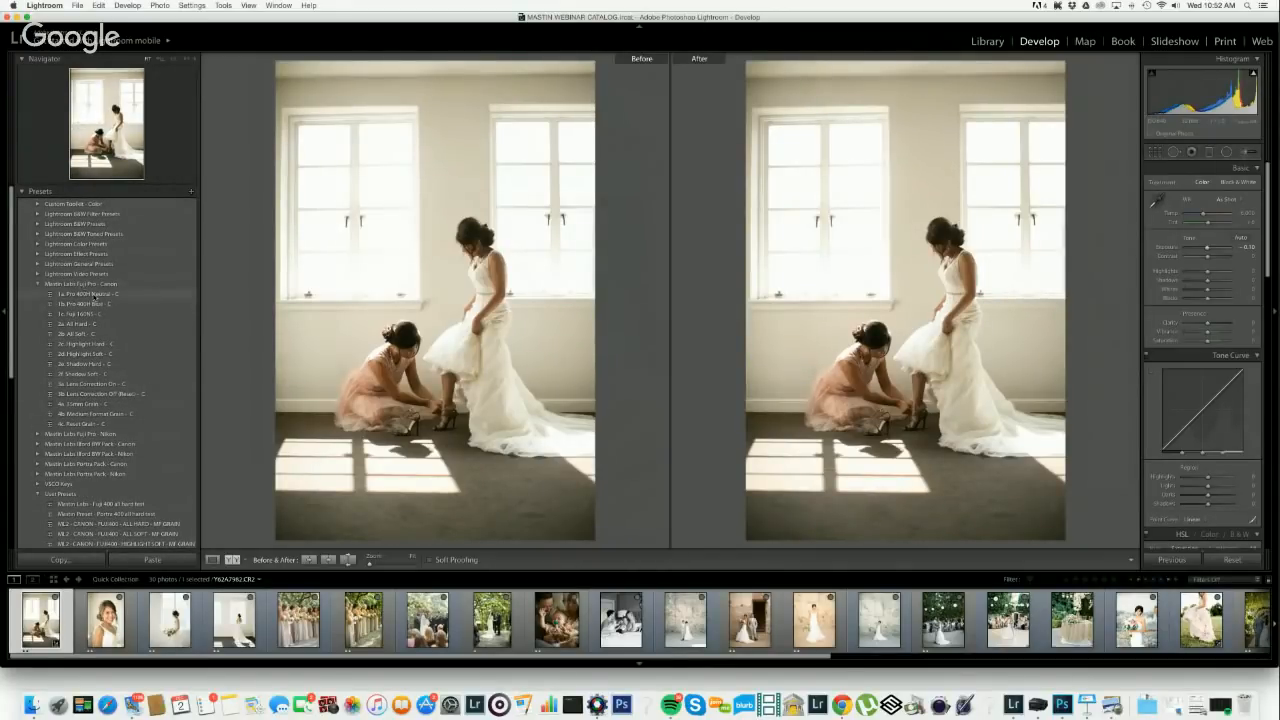
click(88, 294)
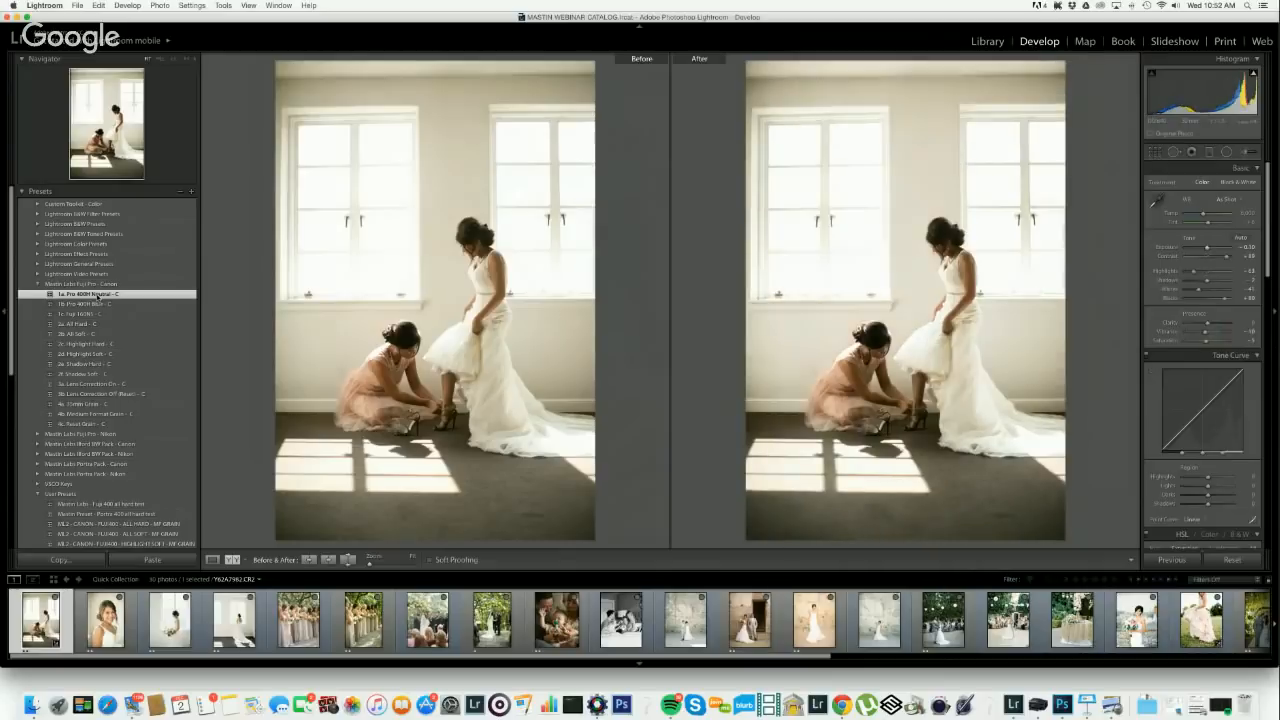
click(93, 334)
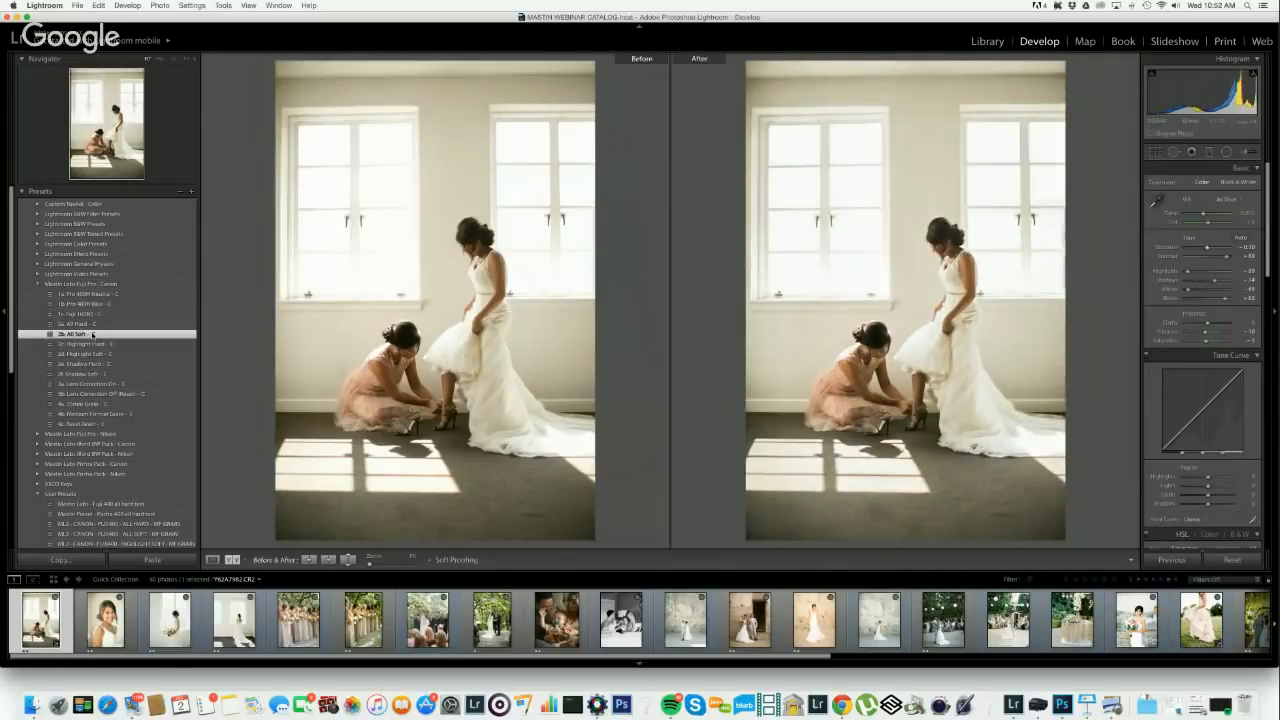
click(113, 385)
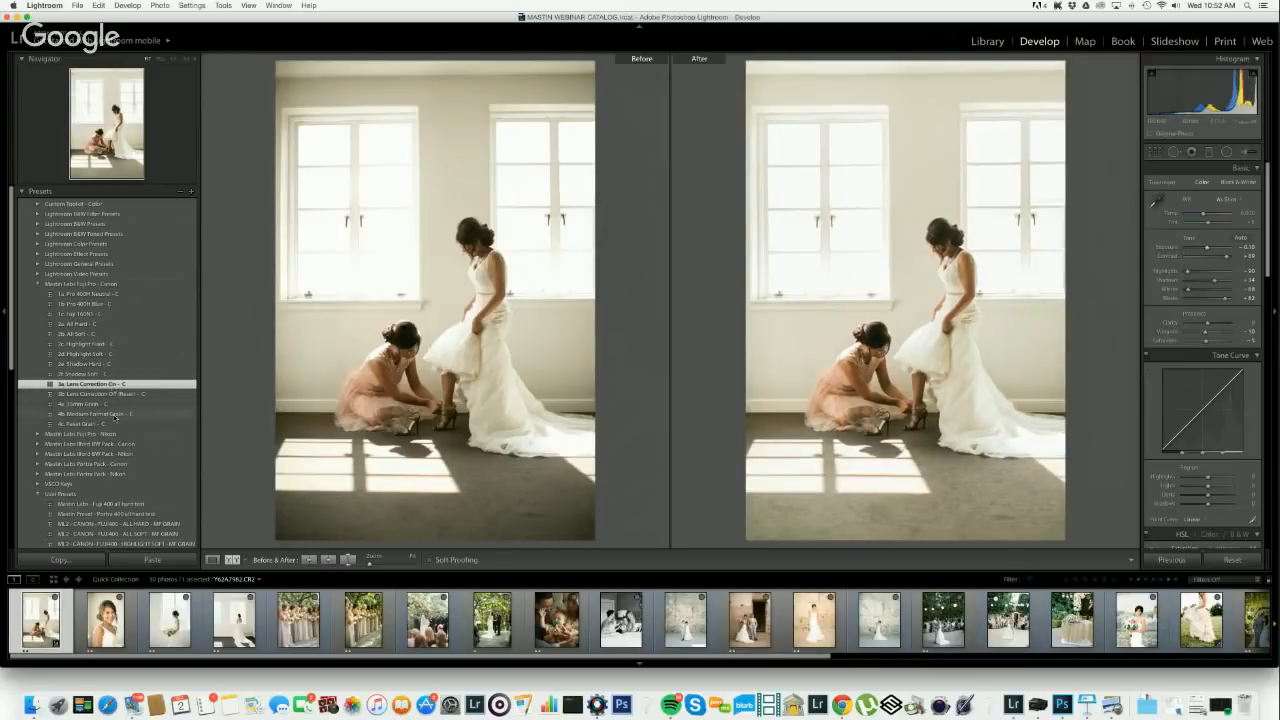
click(115, 414)
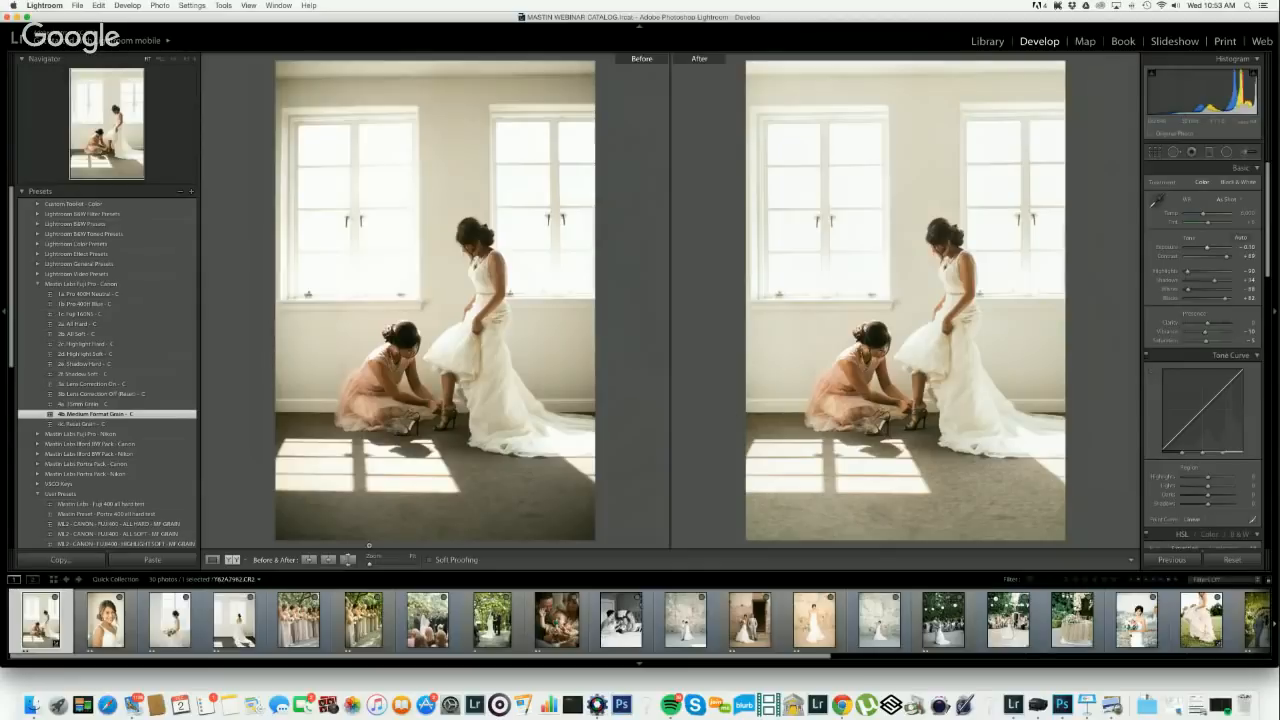
- Lock the film scan of the bride seen from behind in the secondary window and place it over the Before view beside the shoe-fastening photo
click(236, 624)
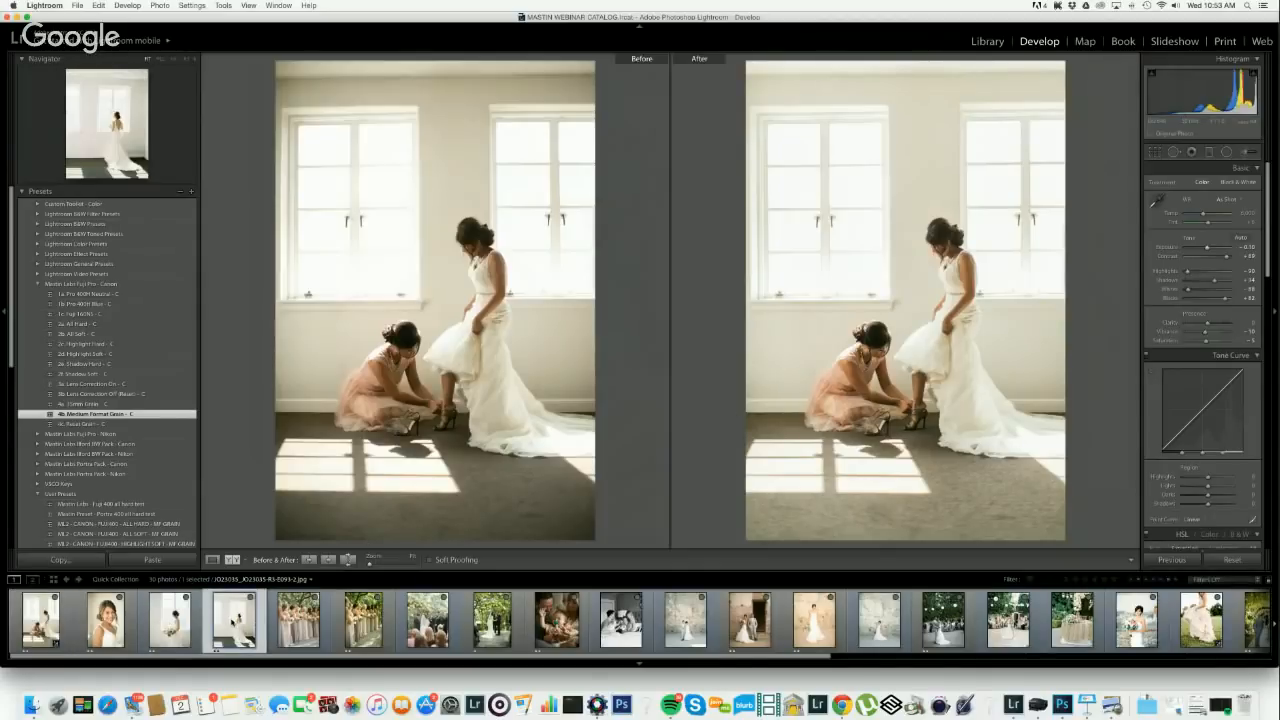
click(33, 580)
click(652, 56)
click(713, 57)
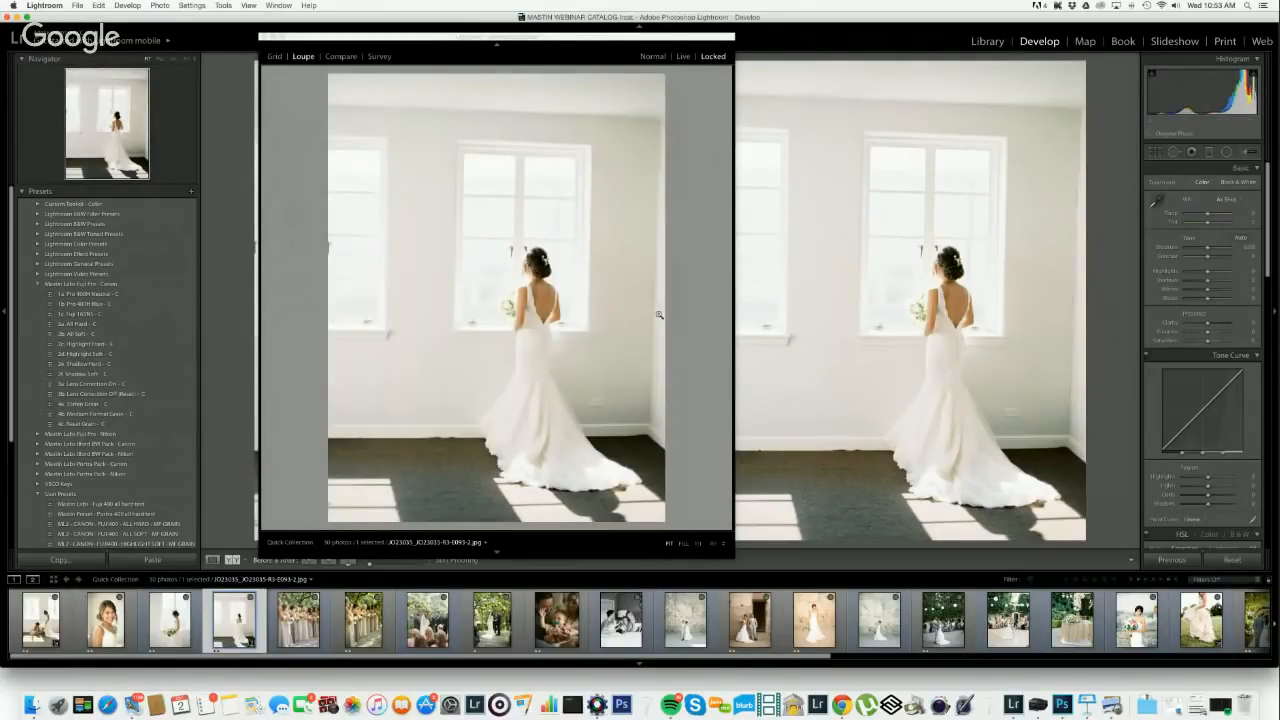
click(41, 618)
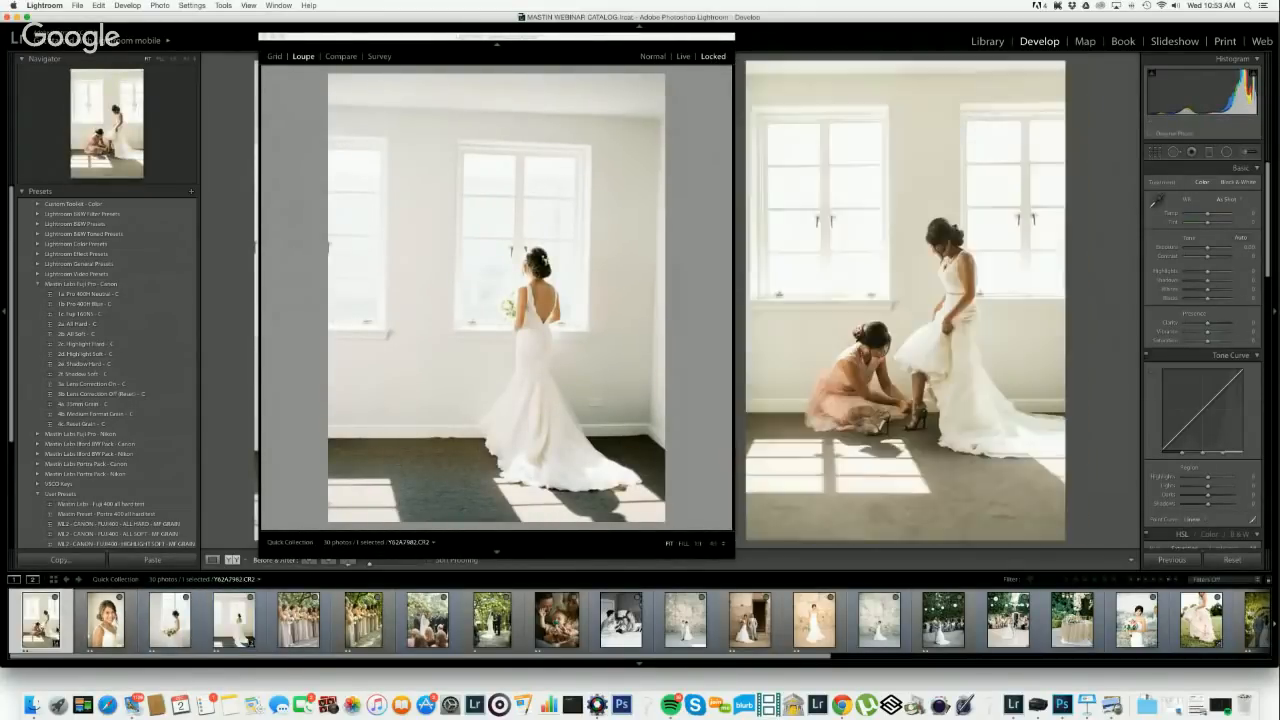
drag(580, 40, 538, 40)
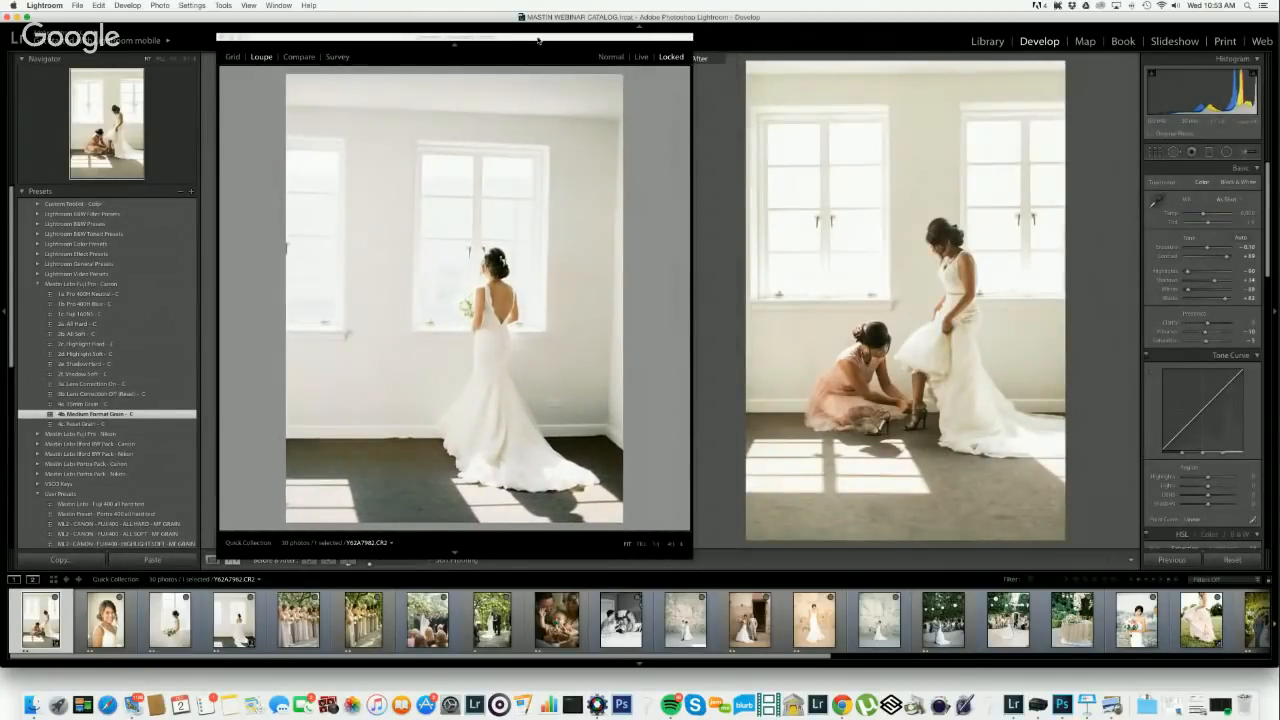
drag(538, 40, 534, 40)
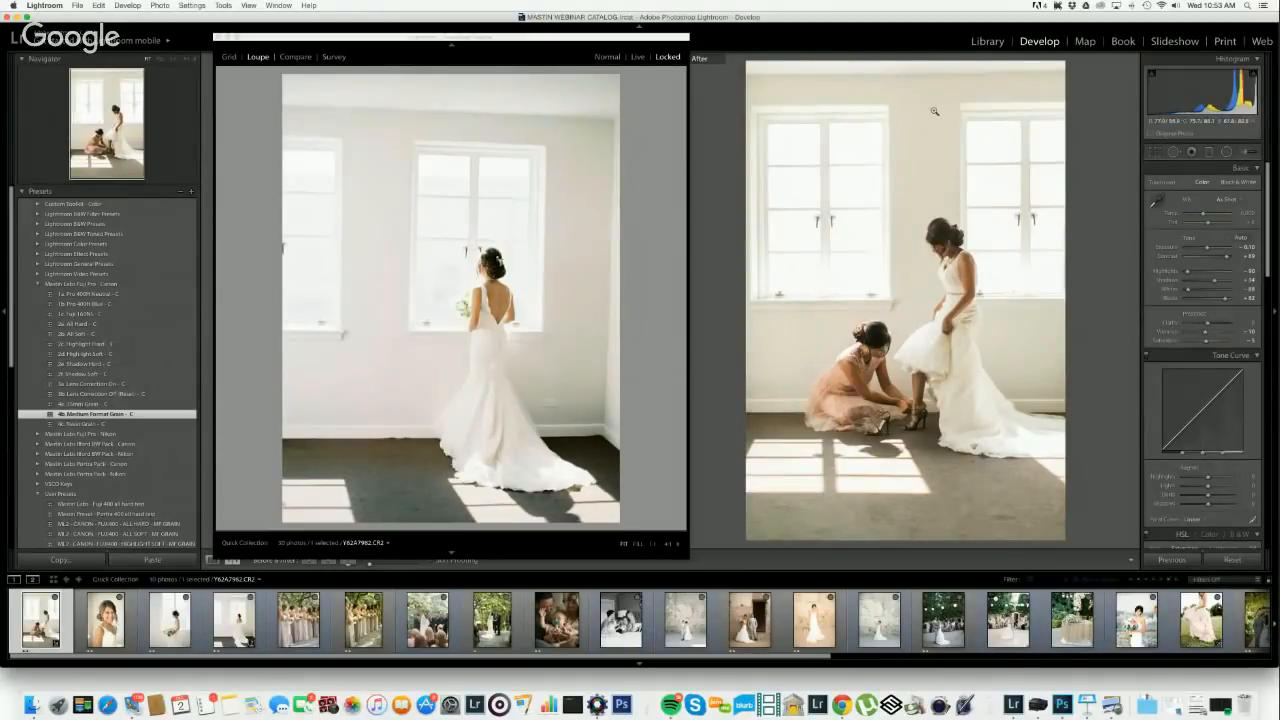
- Cool the shoe-fastening photo's white balance, adjust its tint and raise the exposure to about +0.50 to match the film scan
drag(1204, 215, 1202, 214)
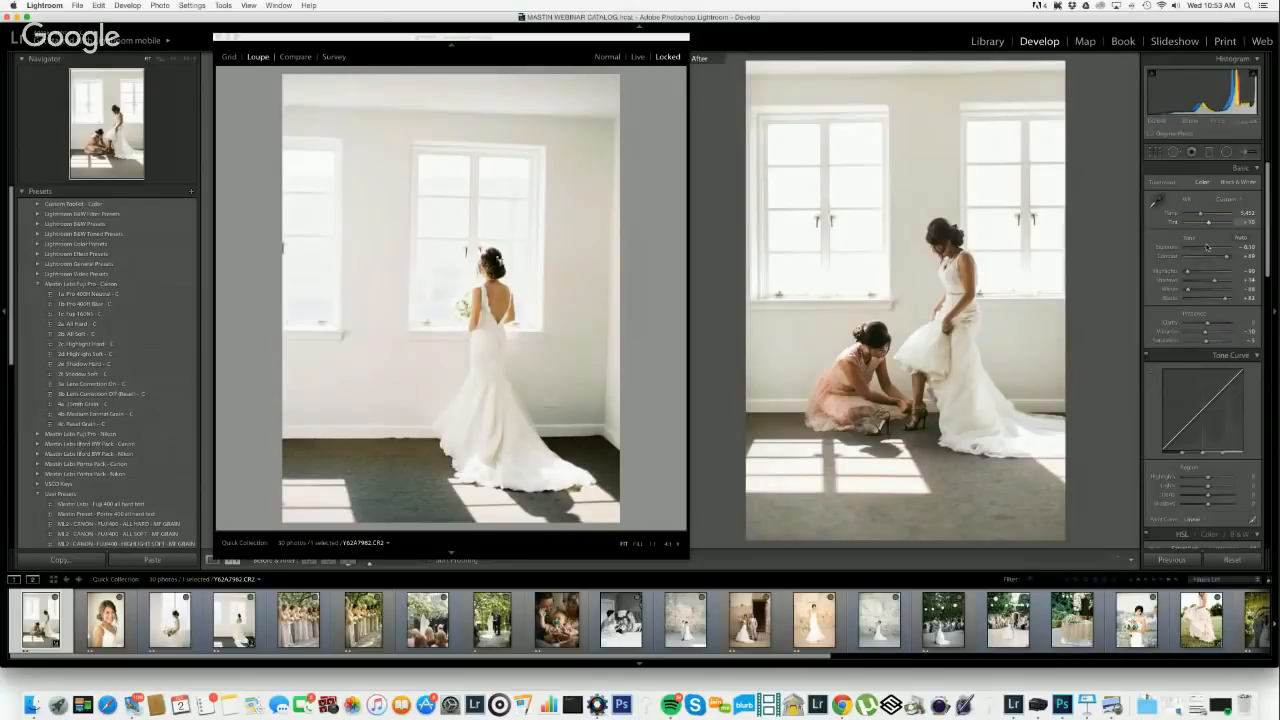
drag(1208, 252, 1207, 250)
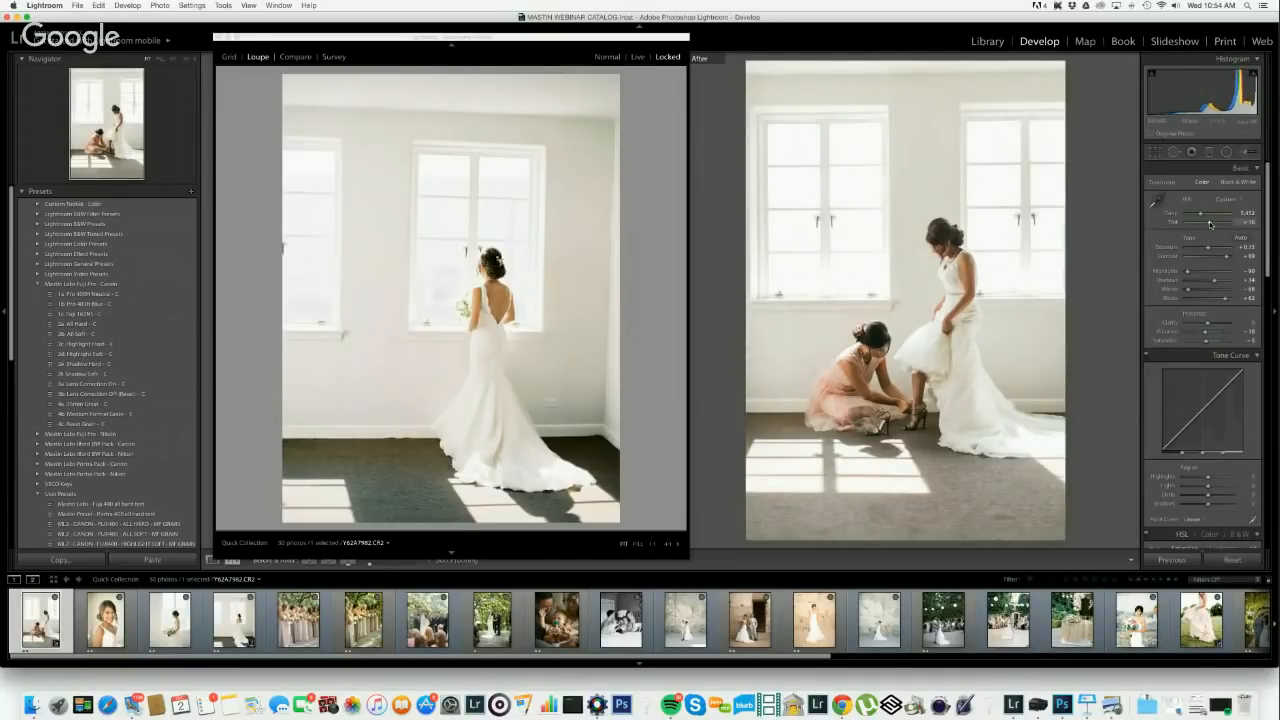
drag(1202, 213, 1200, 214)
drag(1200, 214, 1201, 215)
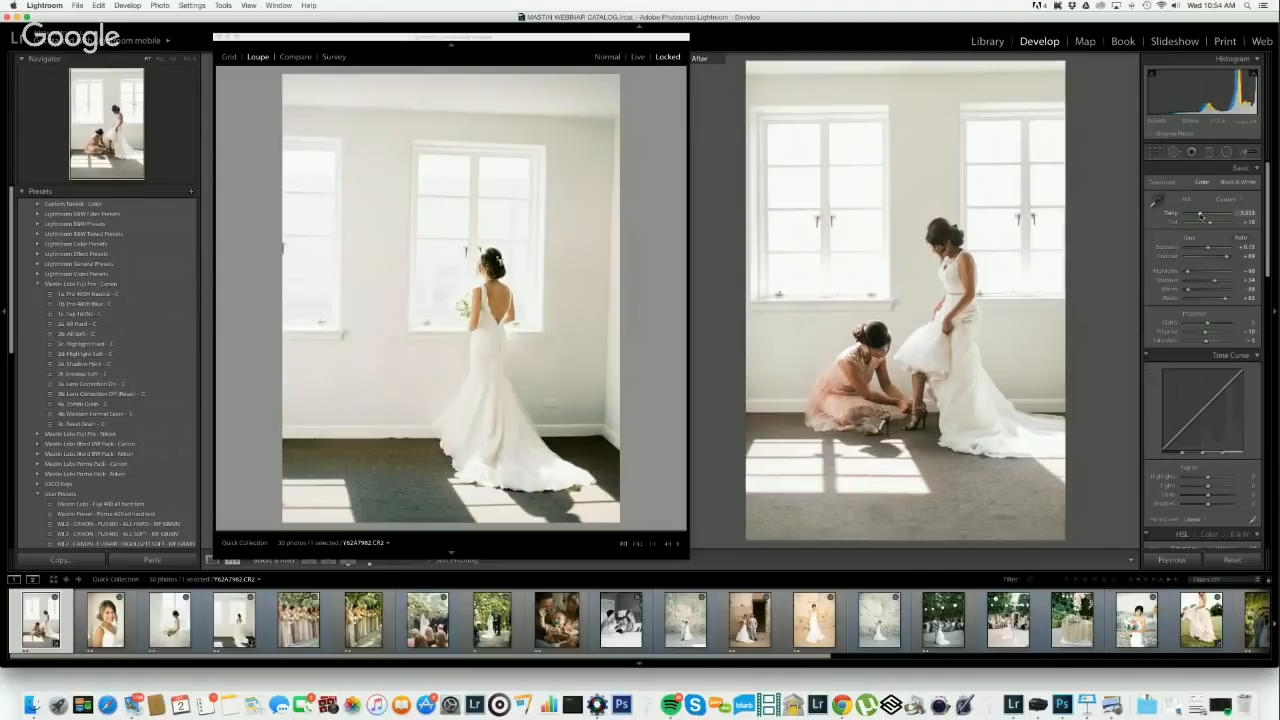
mouse_move(1208, 249)
mouse_down()
mouse_move(1201, 215)
mouse_move(1211, 225)
mouse_up()
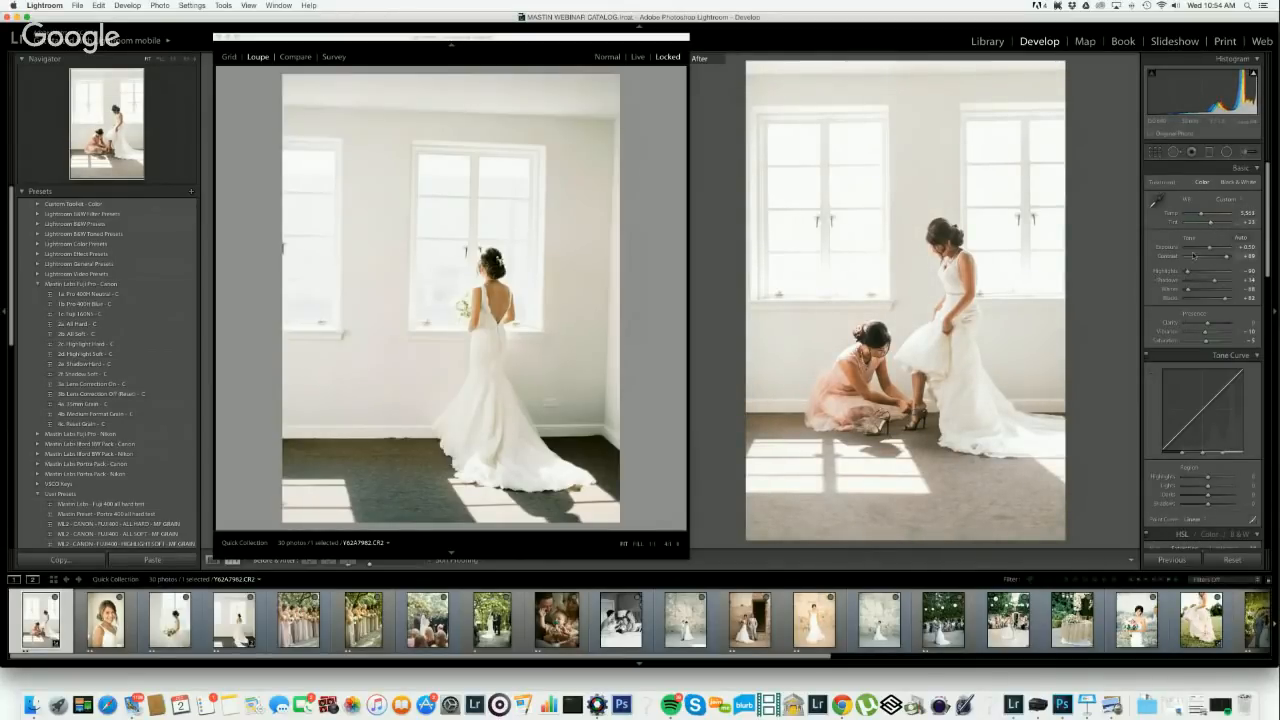
drag(1210, 224, 1210, 225)
drag(1200, 215, 1199, 215)
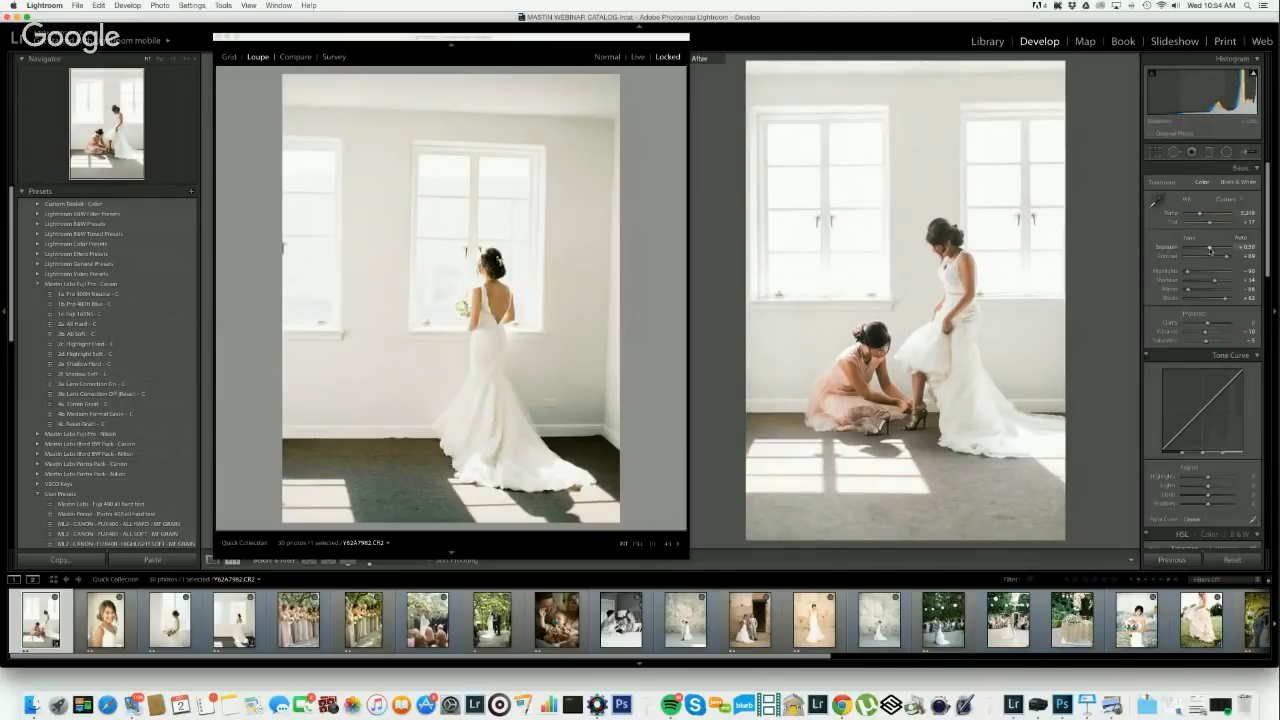
- Lower the shoe-fastening photo's blacks to about +42 and fine-tune its temperature and tint
drag(1222, 299, 1217, 300)
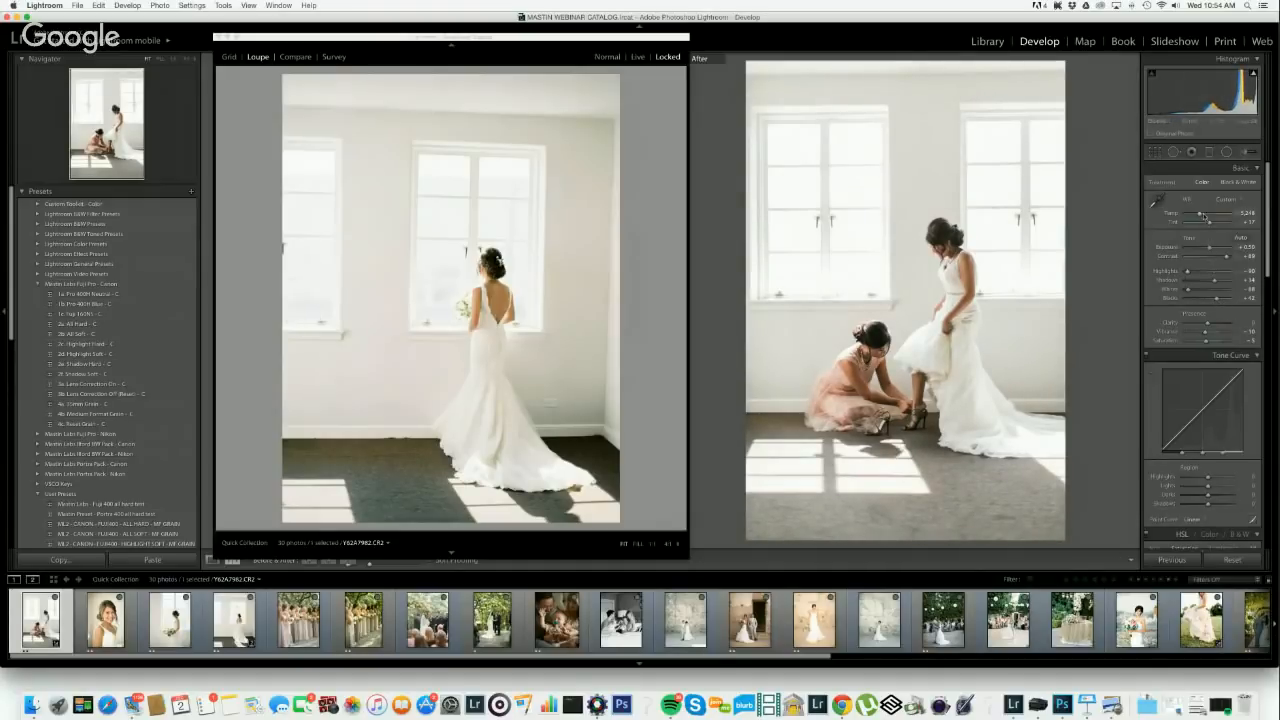
drag(1199, 215, 1201, 215)
drag(1210, 223, 1212, 224)
drag(1211, 224, 1208, 225)
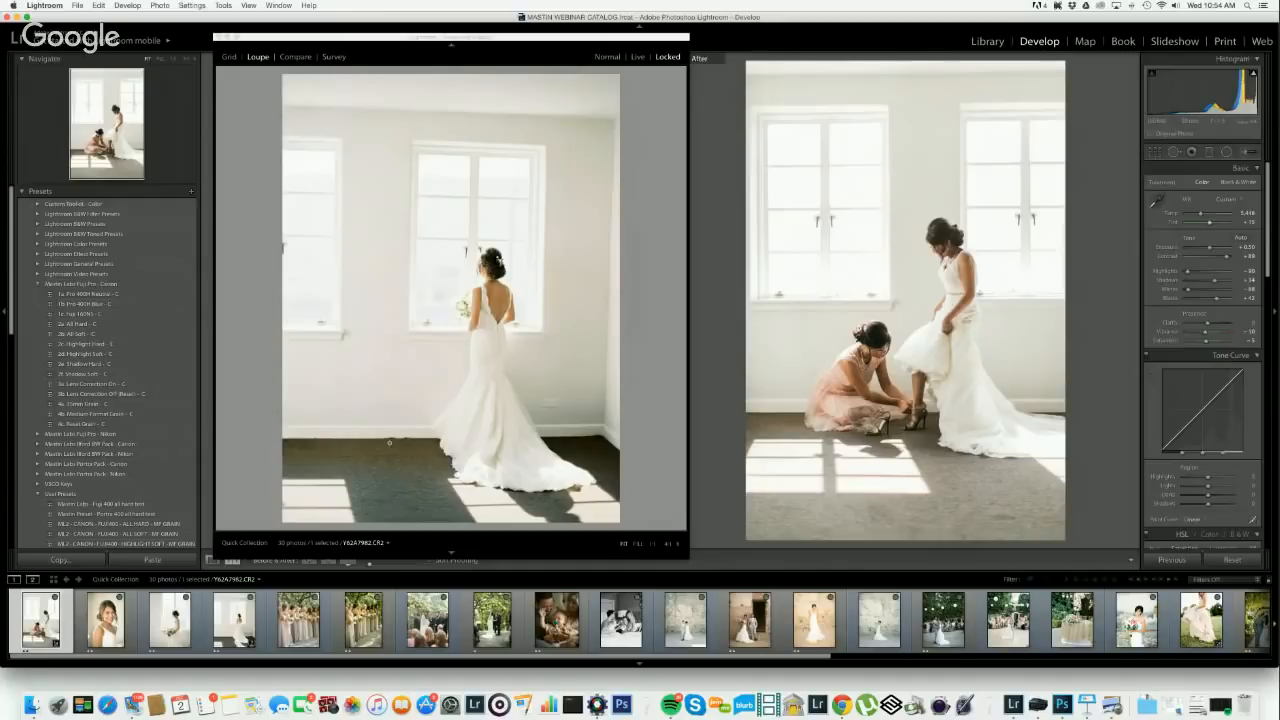
- Examine the window highlights and the carpet shadows of the film reference scan up close
click(451, 283)
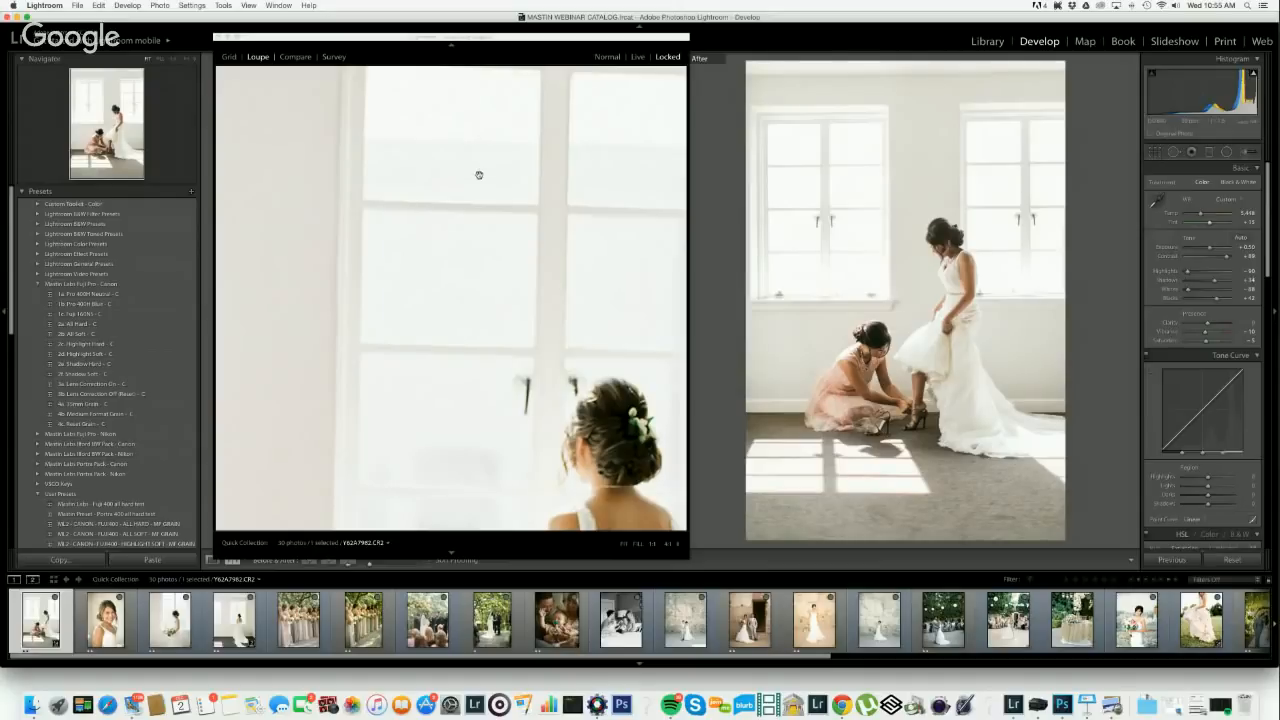
drag(477, 171, 508, 210)
drag(485, 322, 449, 160)
click(450, 161)
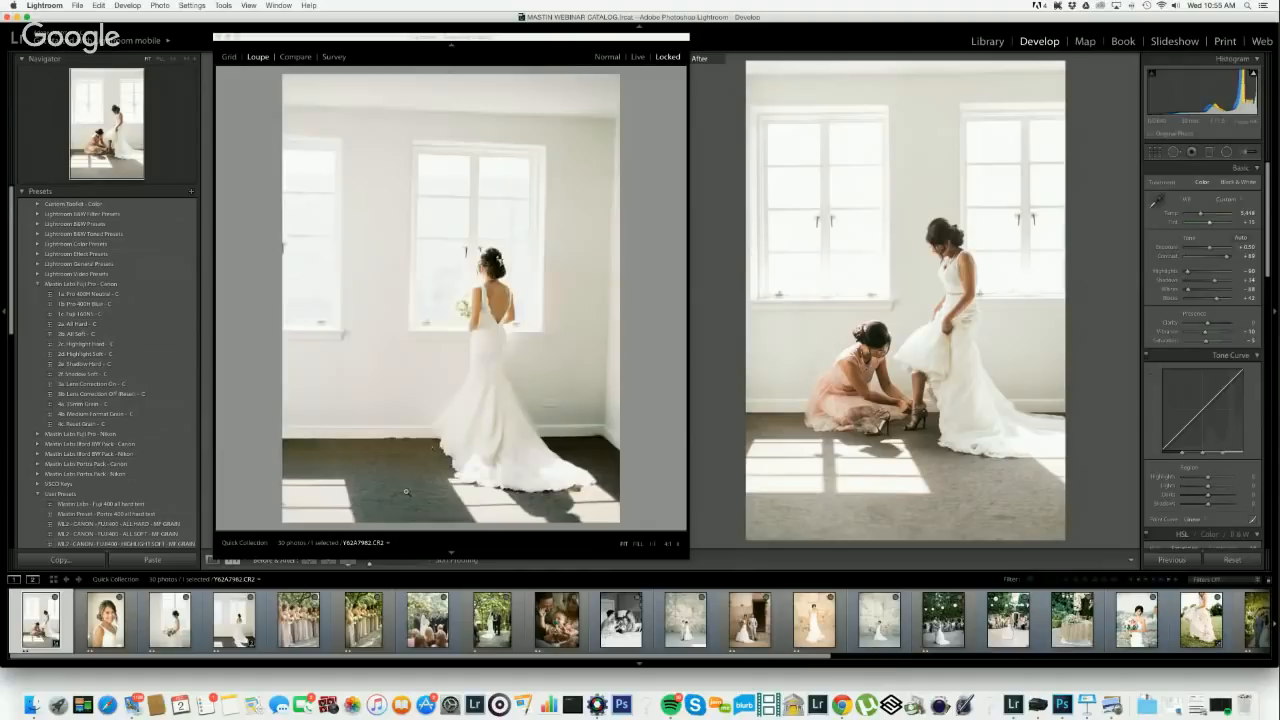
click(408, 492)
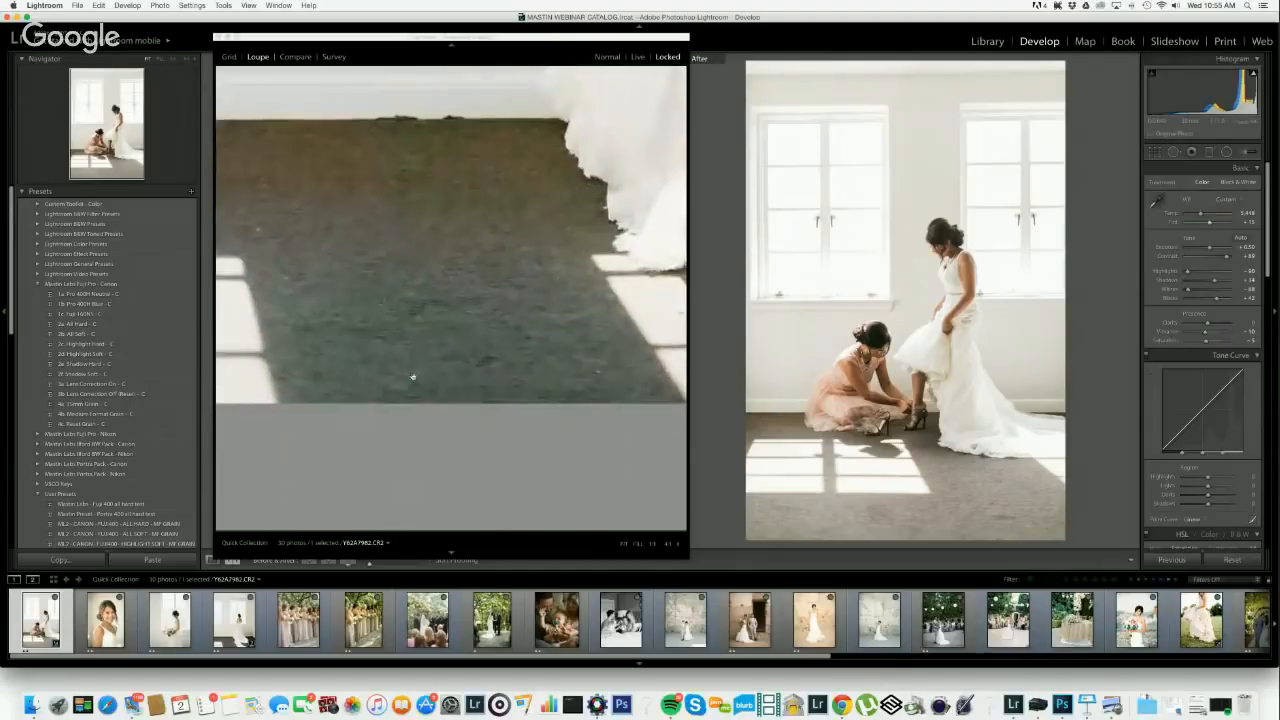
click(444, 249)
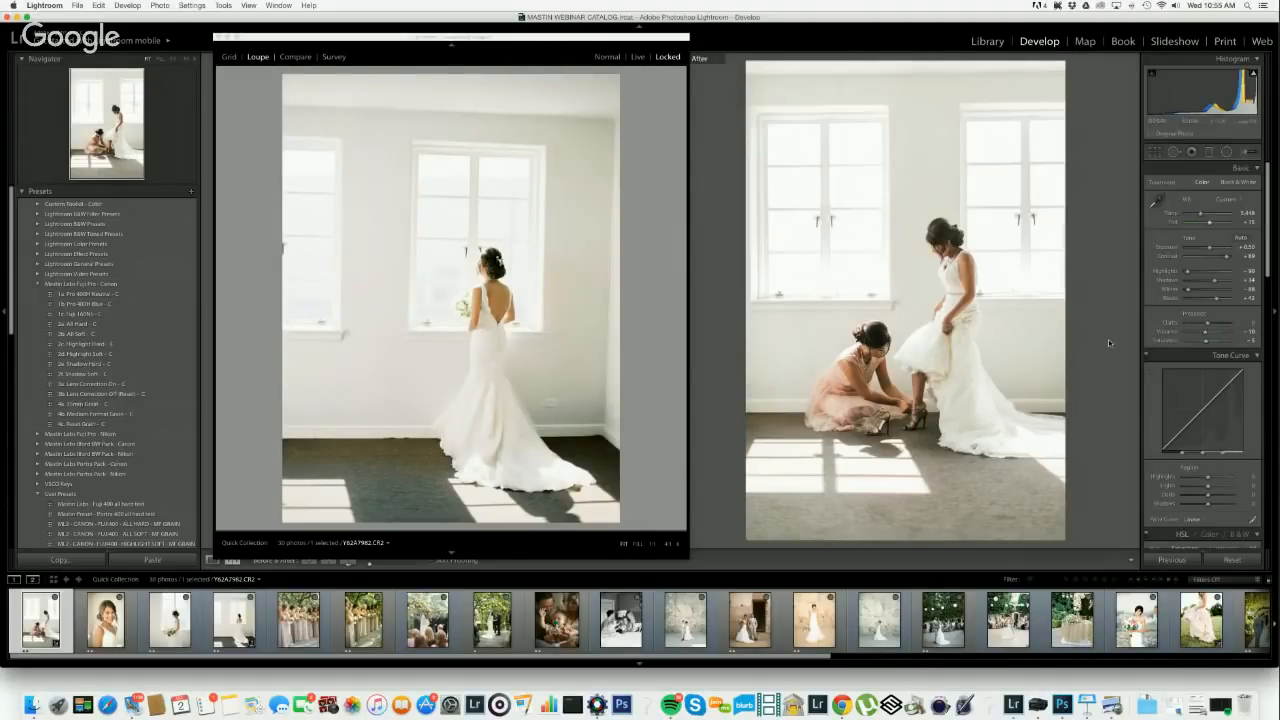
- Try the 2e Shadow Hard - C preset on the shoe-fastening photo and undo it
click(100, 366)
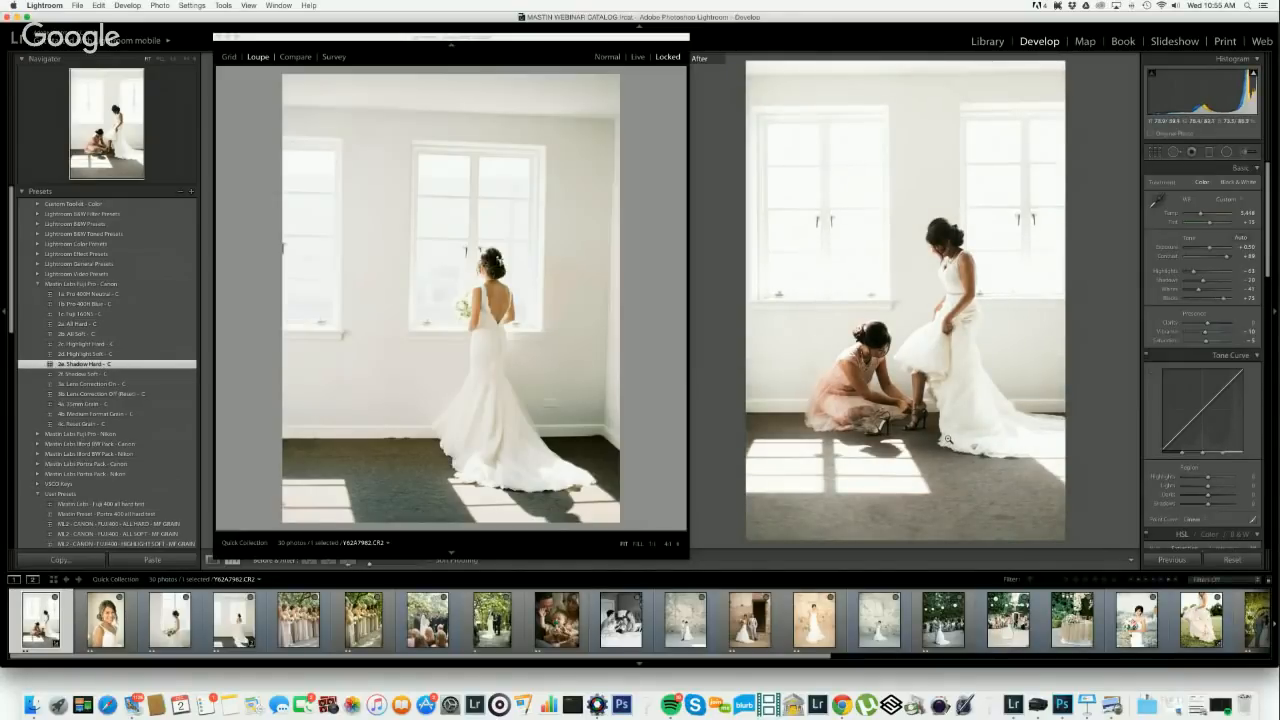
key(super+z)
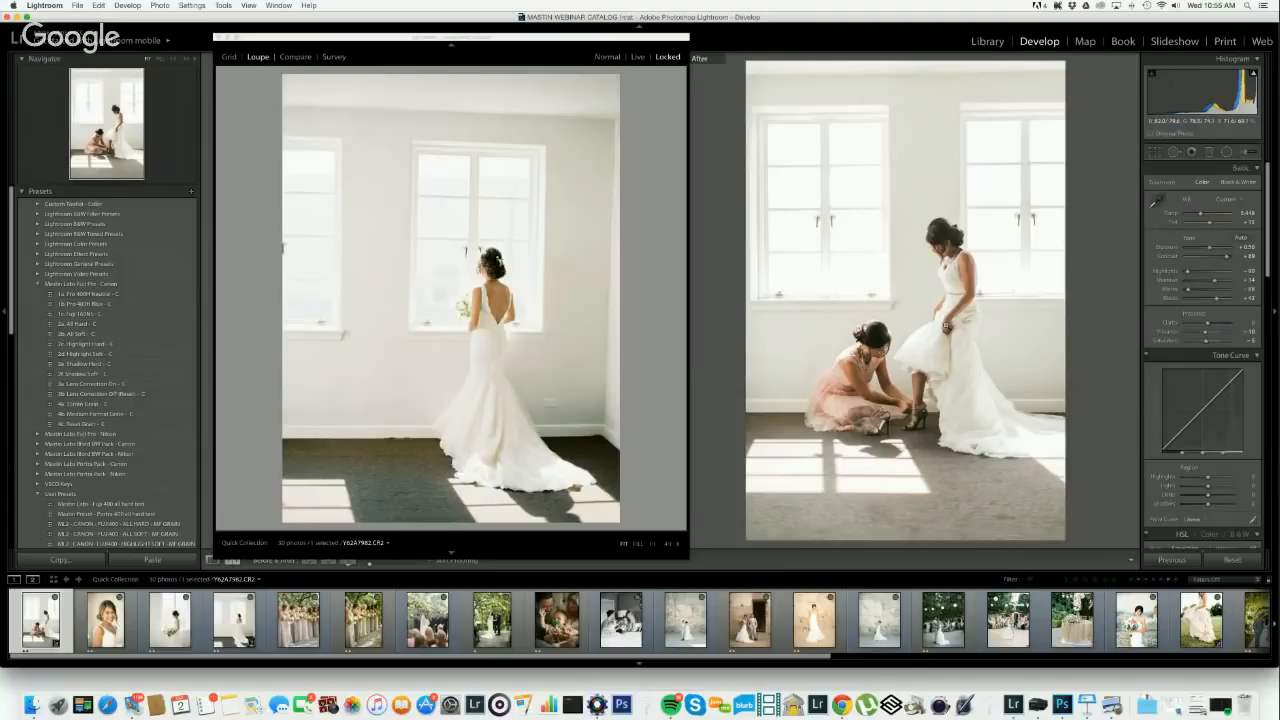
- Cool the shoe-fastening photo's temperature slightly and close the secondary reference window
drag(1203, 215, 1200, 216)
click(218, 38)
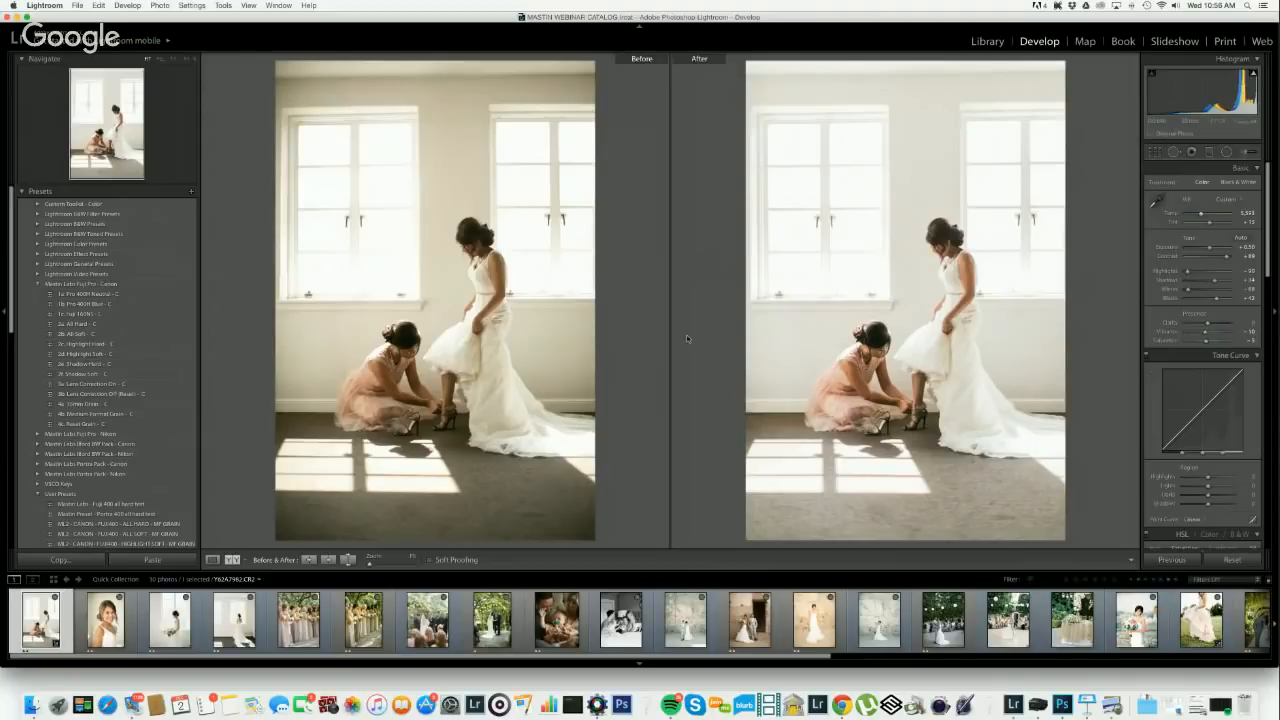
- Lock the film scan of the bride with the bouquet in the secondary window and open the smiling bride portrait beside it
click(118, 622)
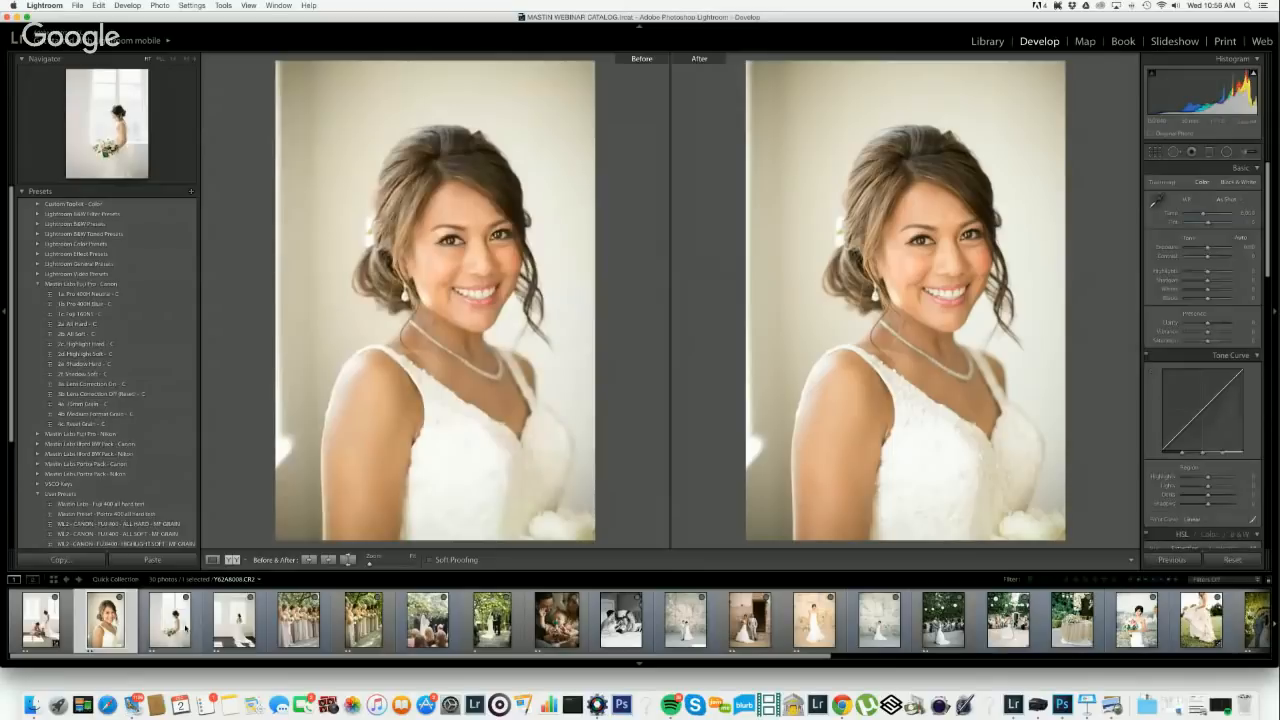
click(170, 620)
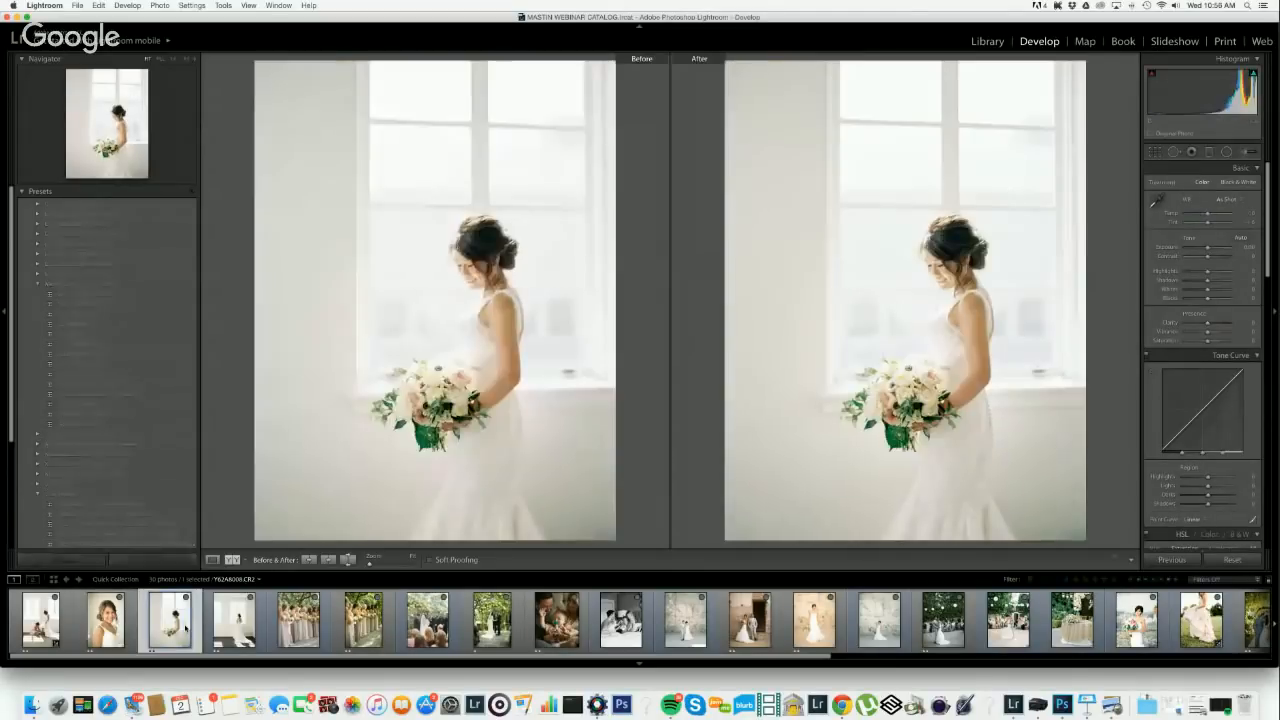
click(33, 579)
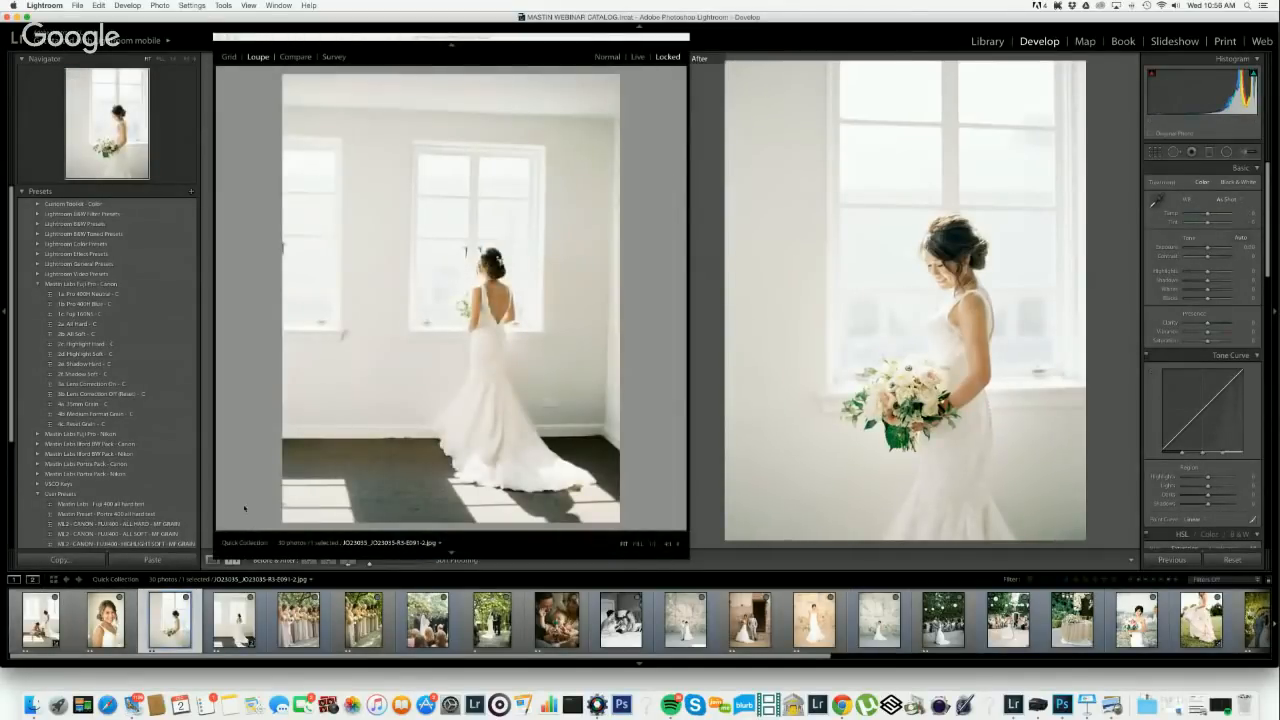
click(609, 57)
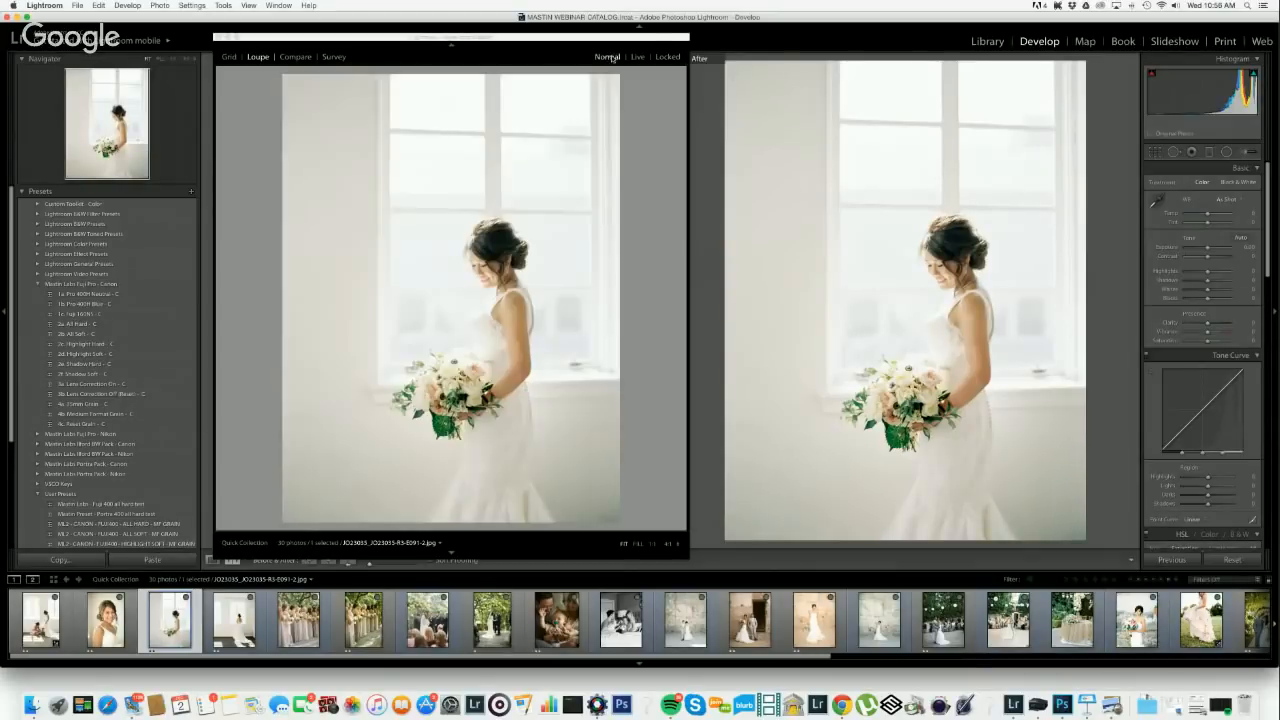
click(668, 57)
key(Left)
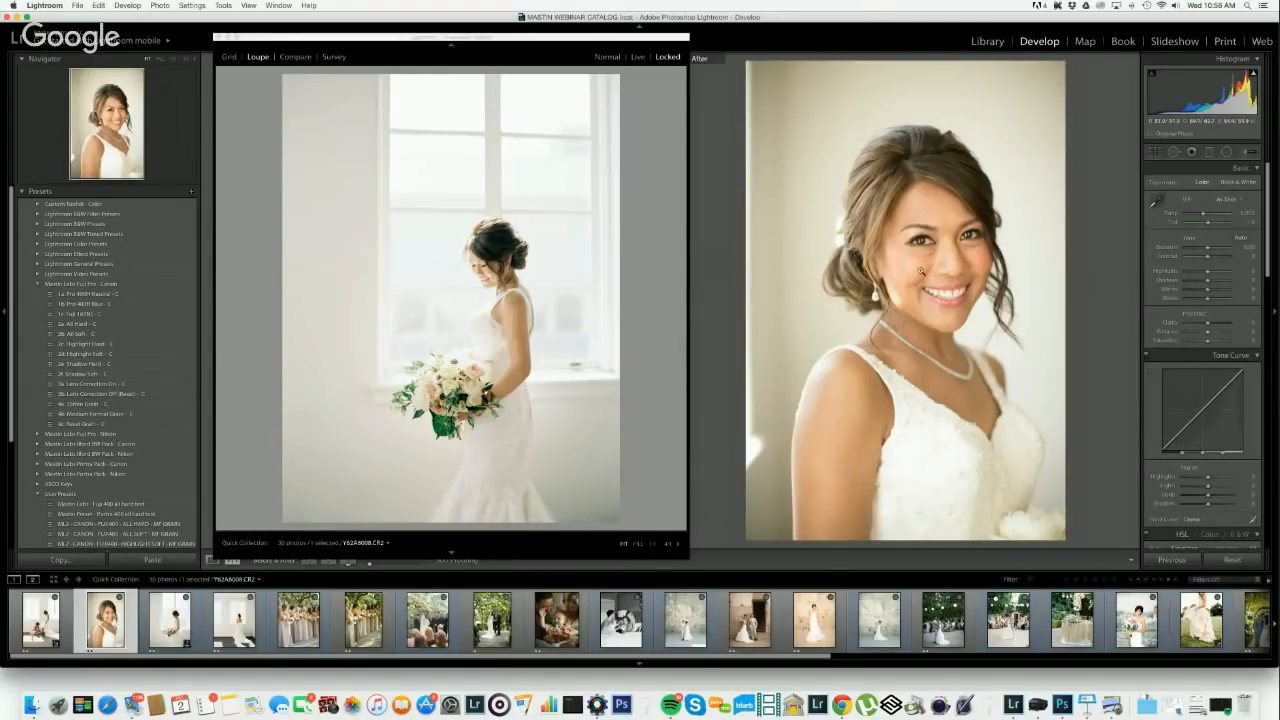
- Compare the skin tones of the bride's arm up close in the portrait and in the film reference scan
click(892, 407)
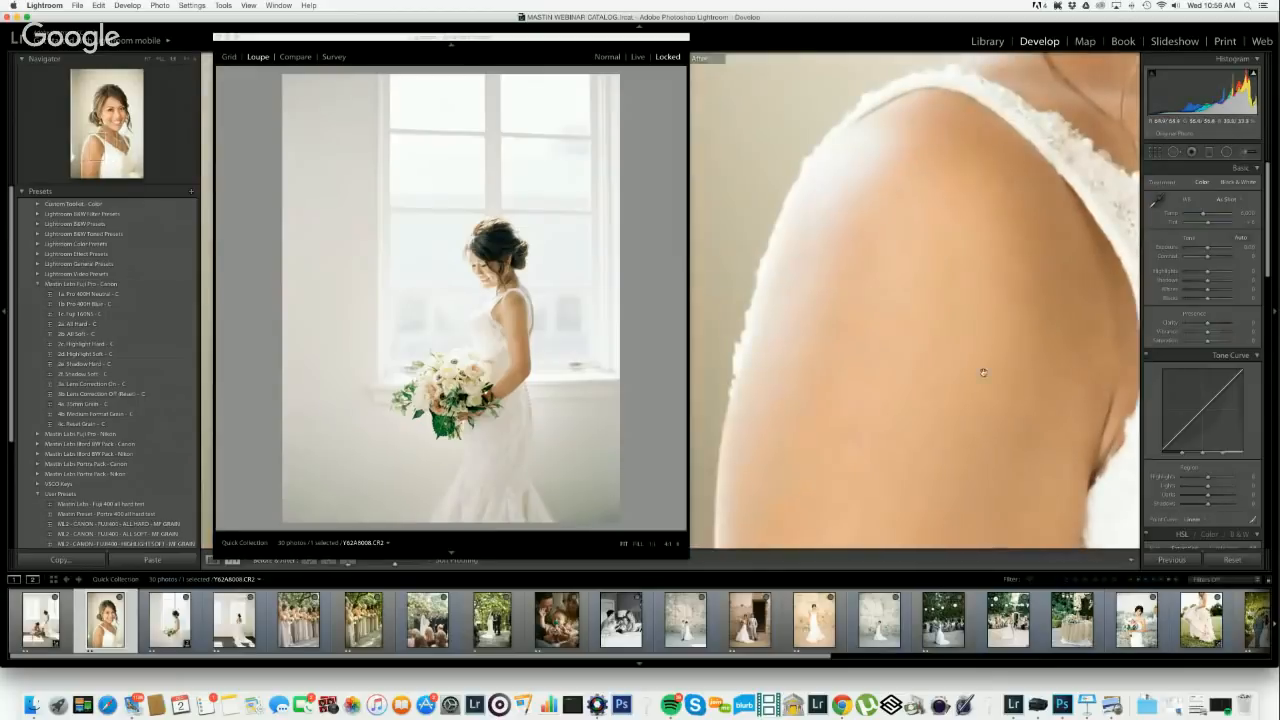
click(533, 282)
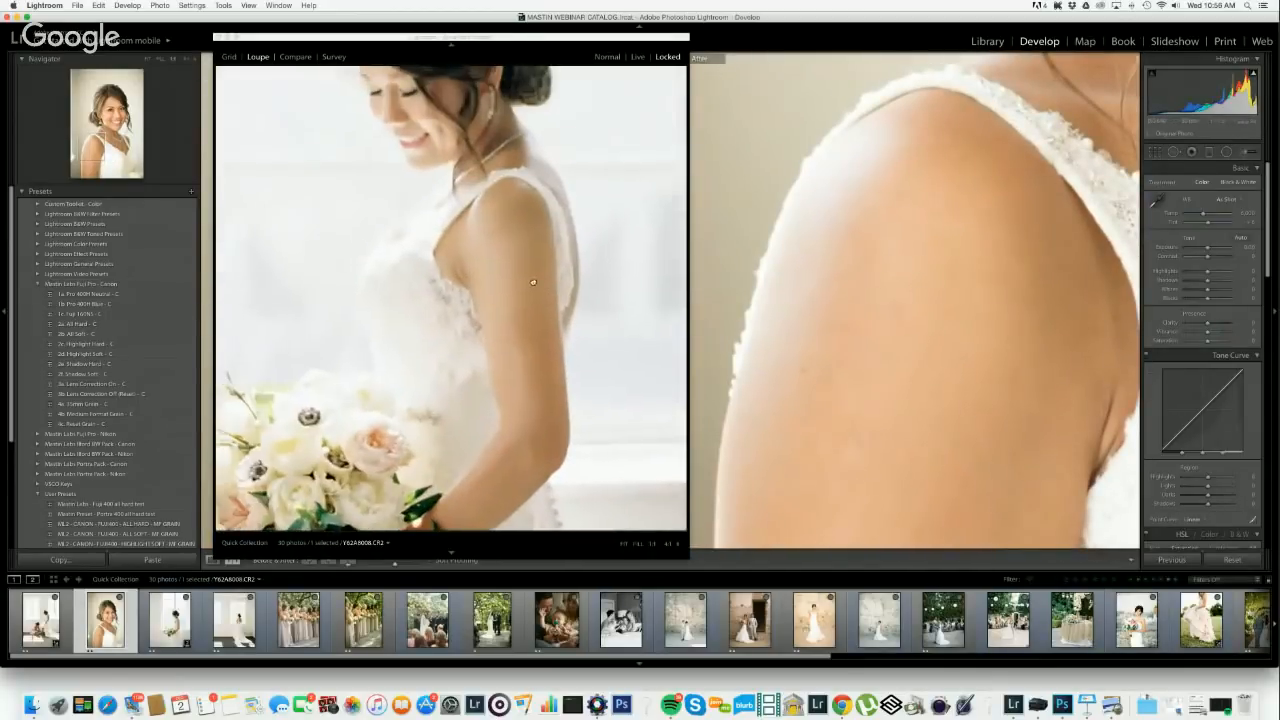
click(523, 247)
click(957, 272)
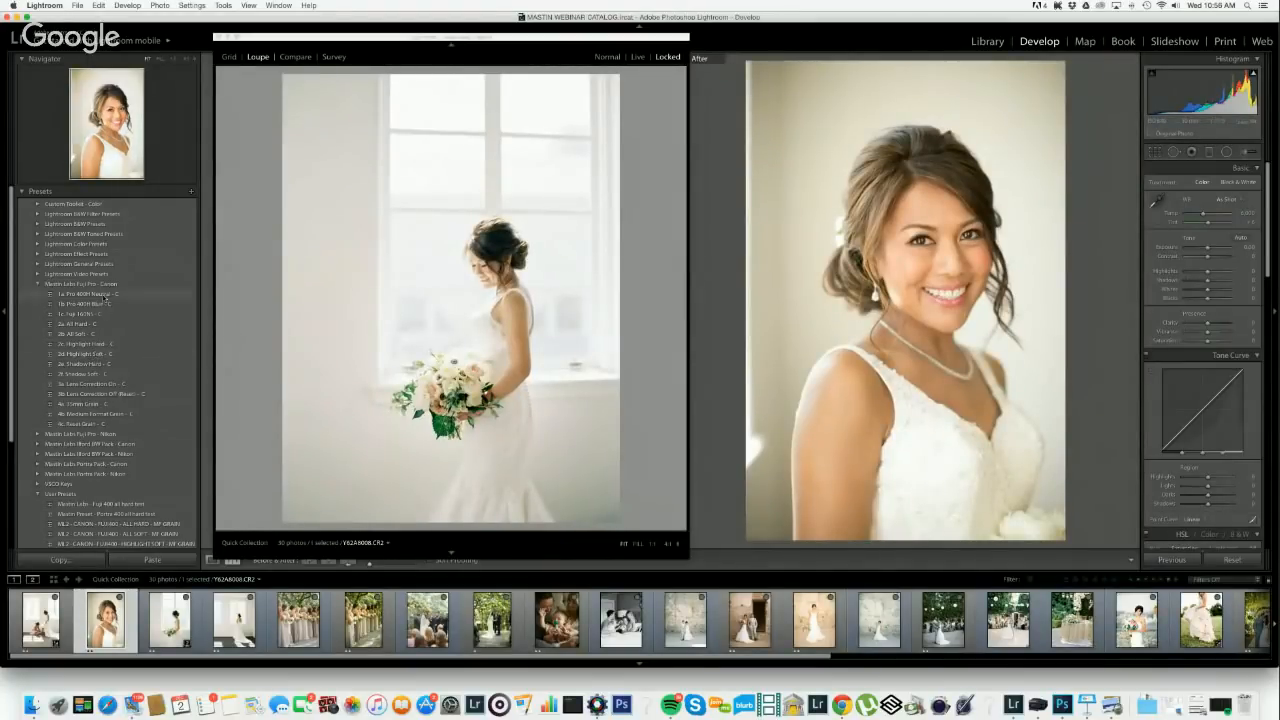
- Try the 1a Pro 400H Neutral, 2b All Soft, 3a Lens Correction On and 4b Medium Format Grain presets on the smiling bride portrait
click(104, 295)
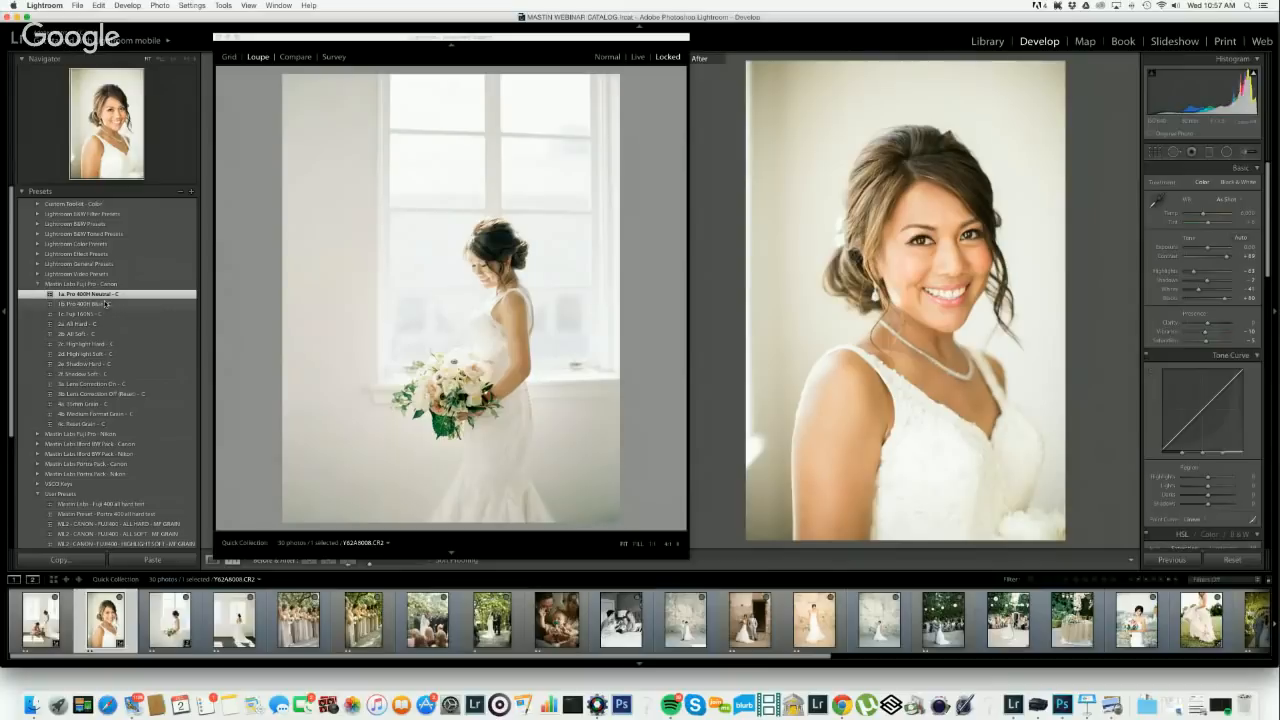
click(94, 334)
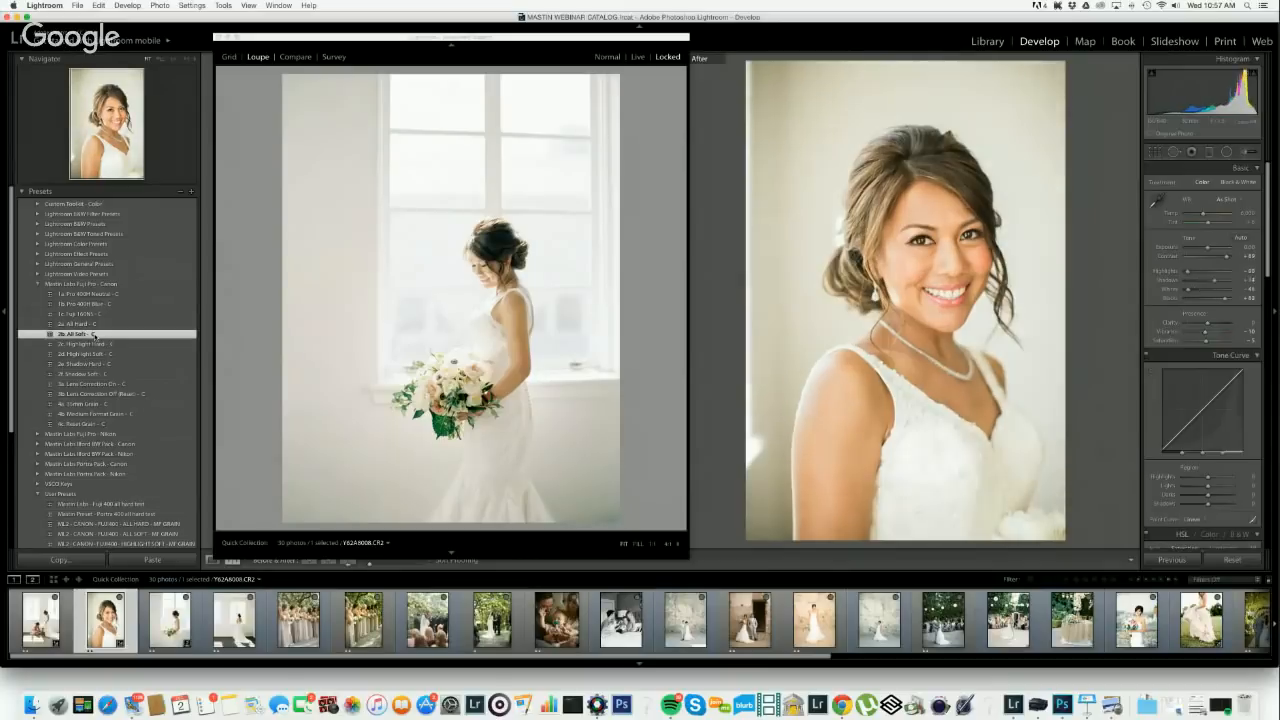
click(114, 384)
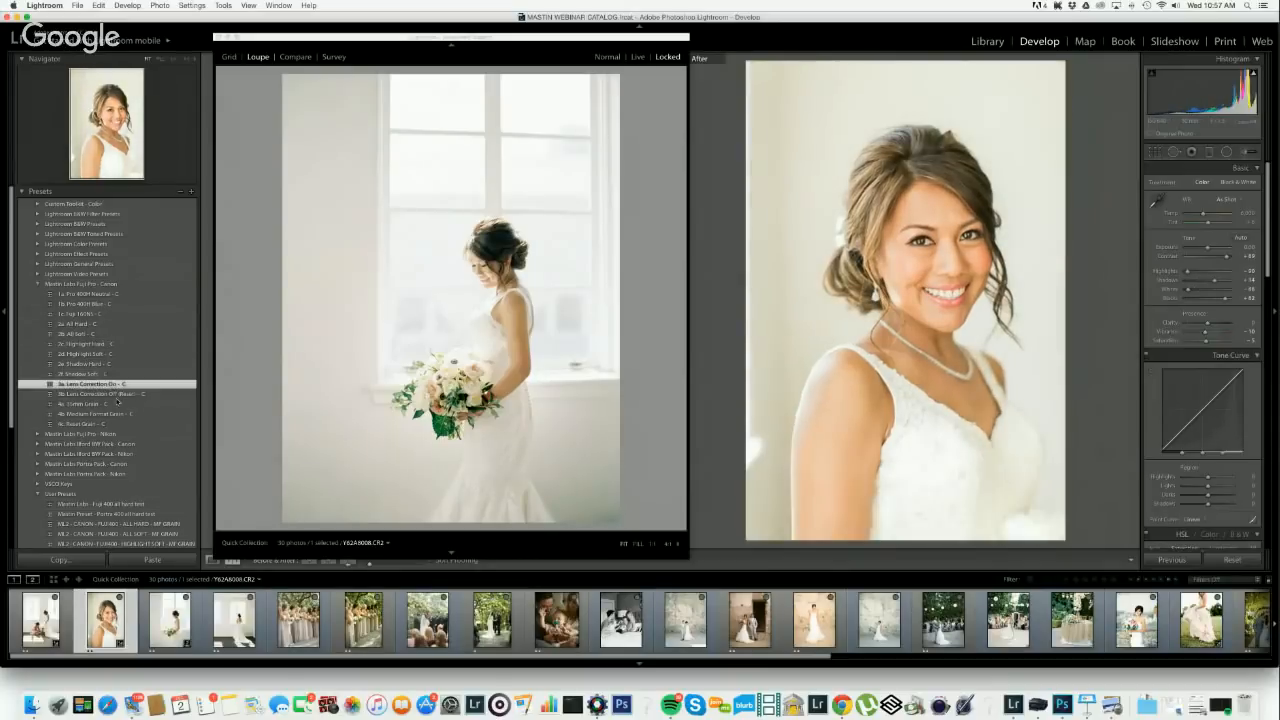
click(119, 414)
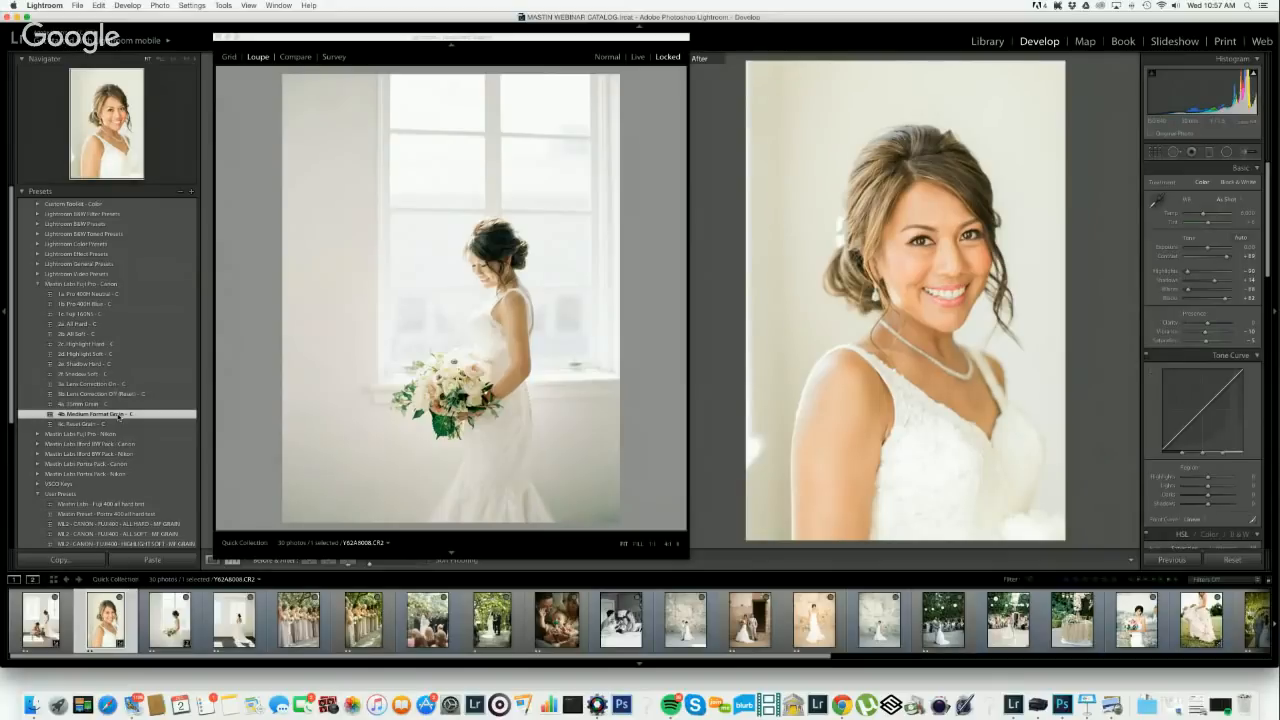
- Reset the bride portrait's develop settings and apply the combined user preset ML2 - CANON - FUJI400 - ALL SOFT - MF GRAIN
scroll(120, 396, down, 5)
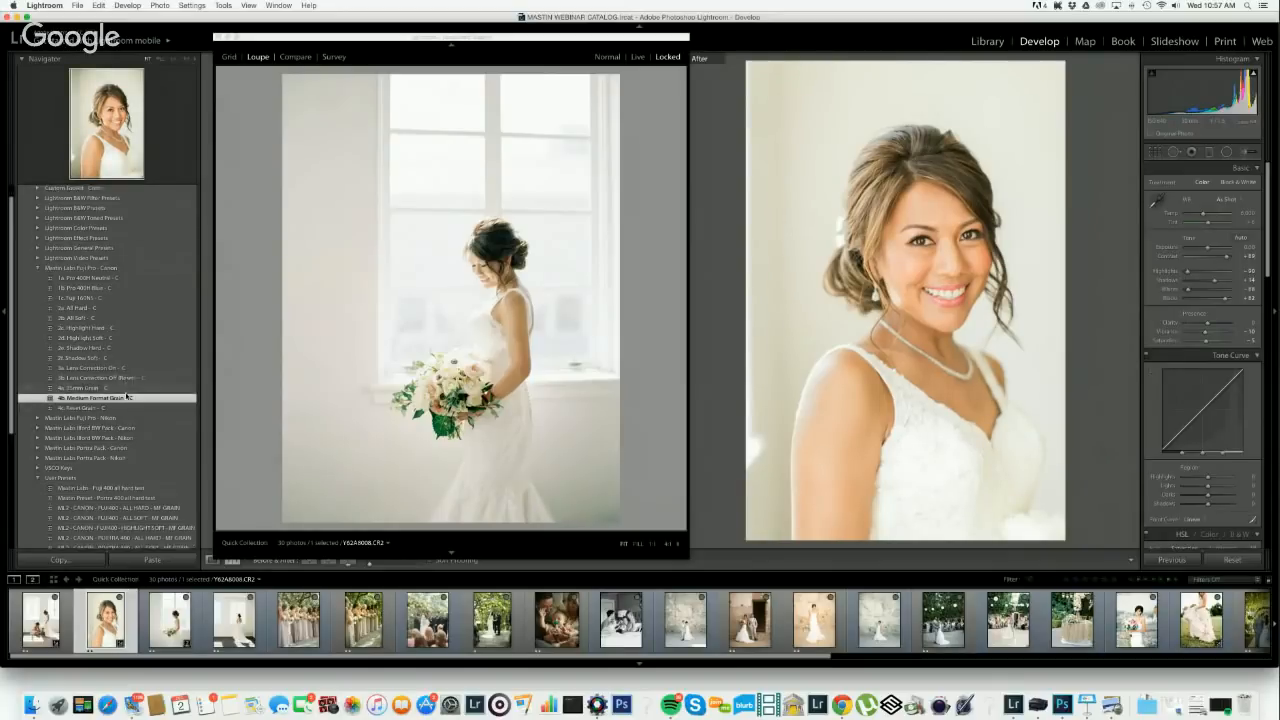
scroll(113, 398, up, 3)
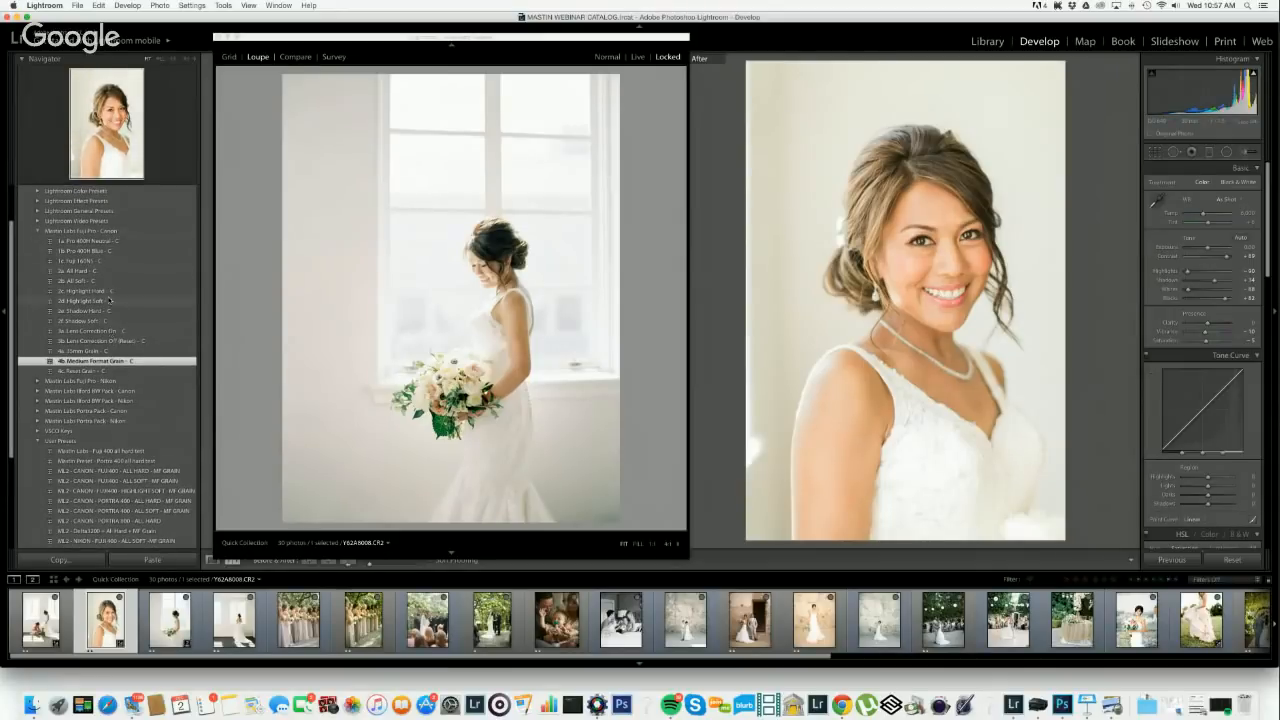
scroll(113, 290, down, 1)
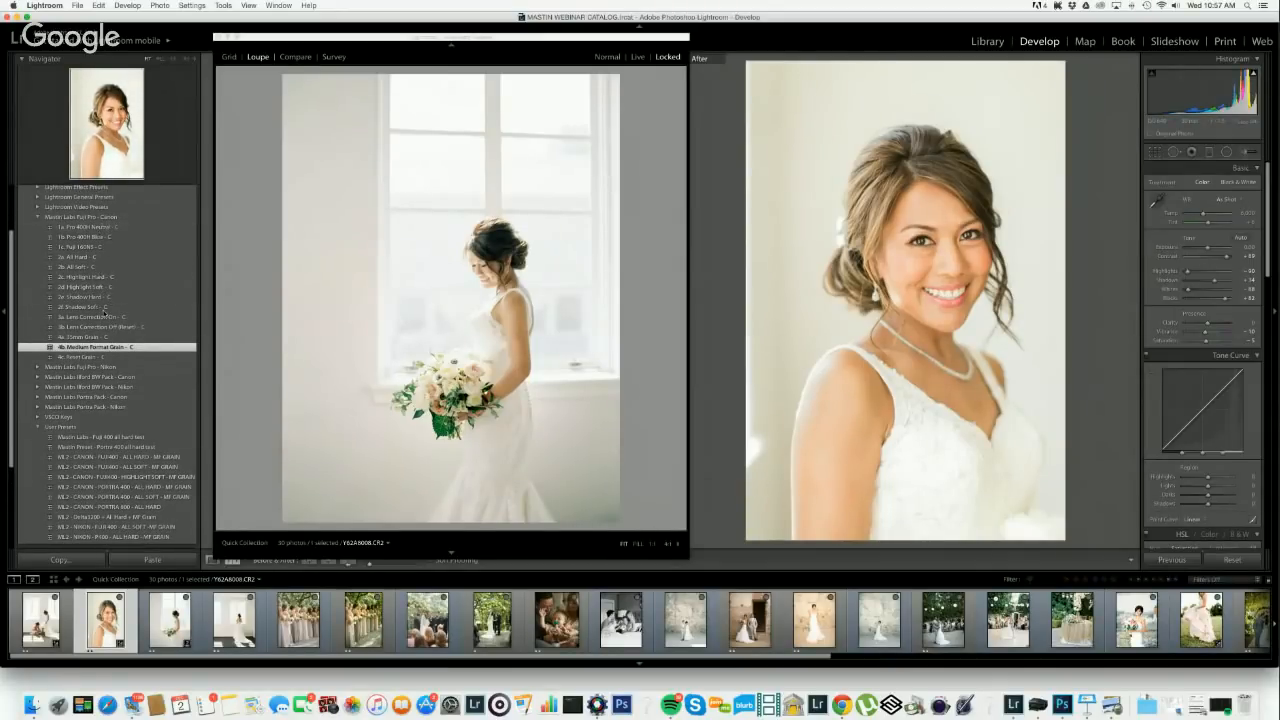
scroll(102, 333, down, 3)
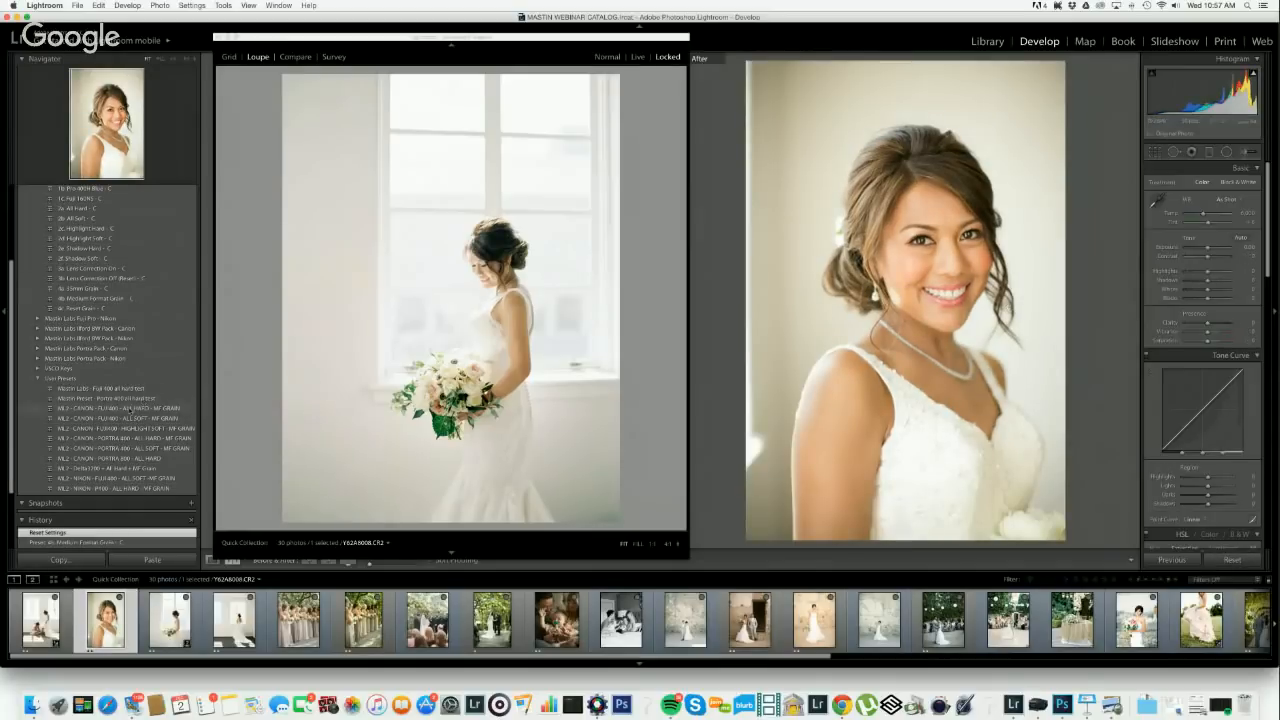
click(133, 418)
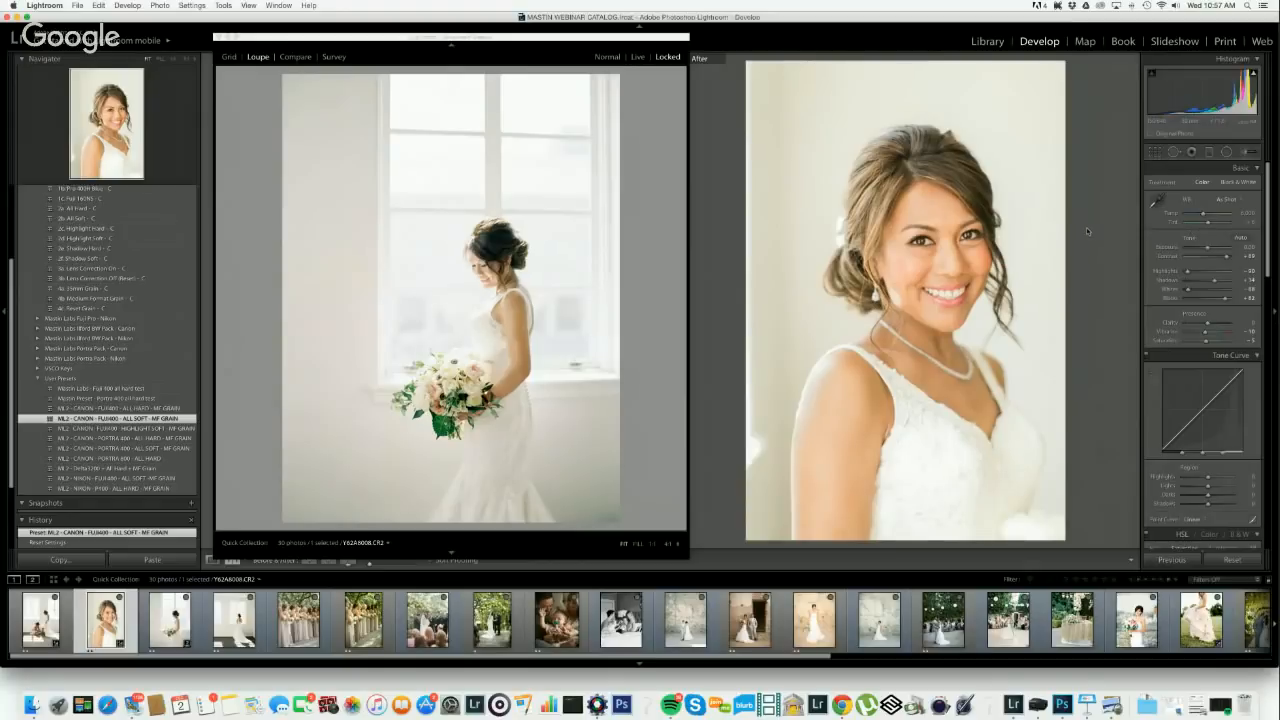
- Set the portrait's white balance by sampling several neutral points on the bride's dress with the White Balance Selector
click(1156, 202)
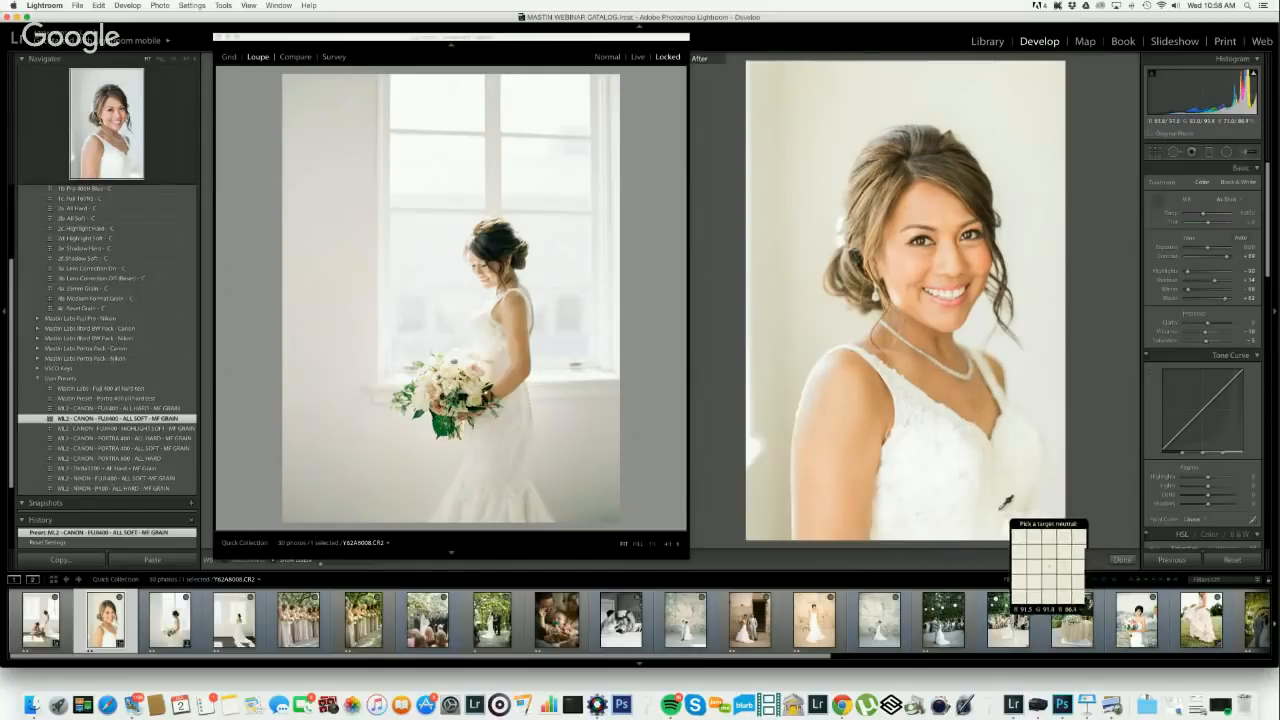
click(992, 446)
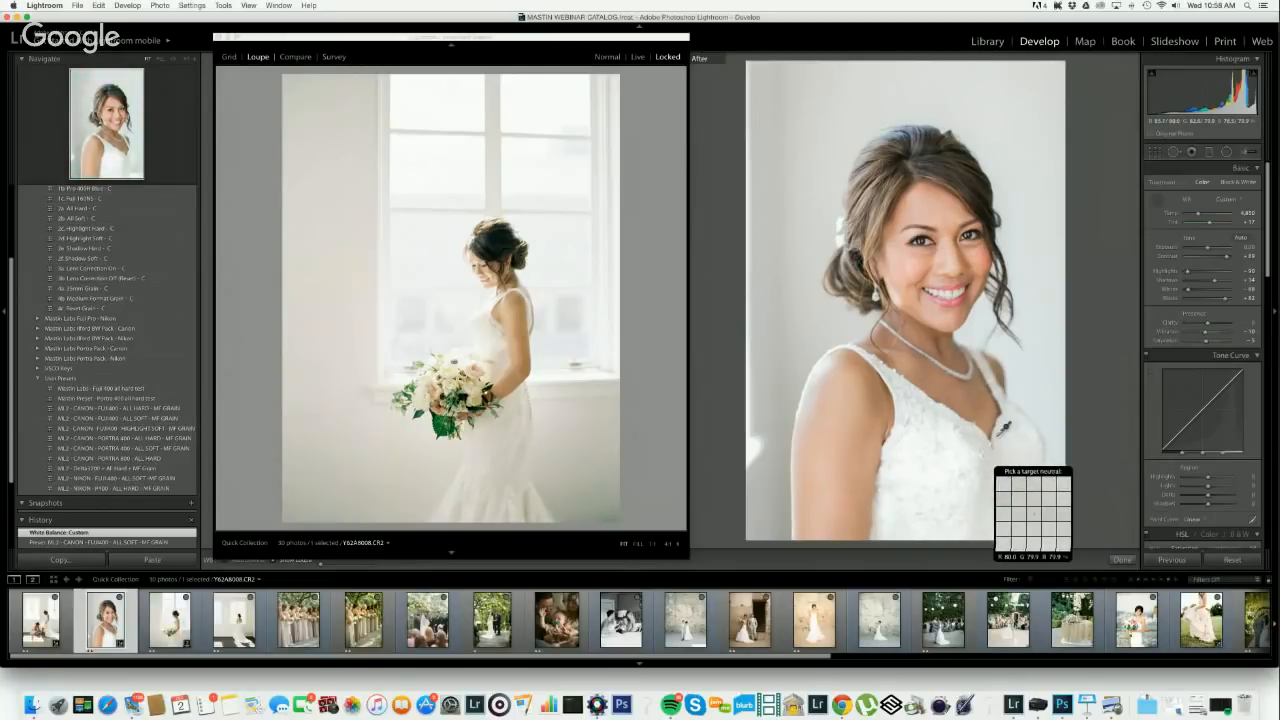
click(988, 445)
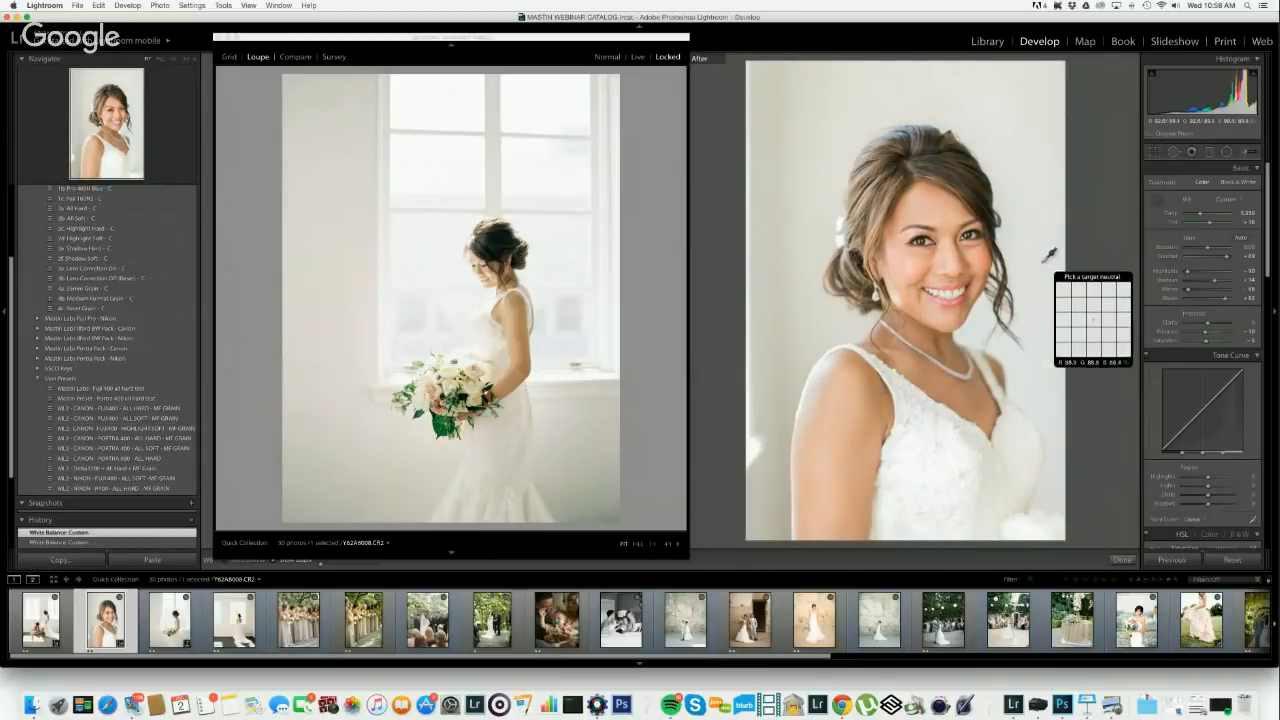
click(977, 433)
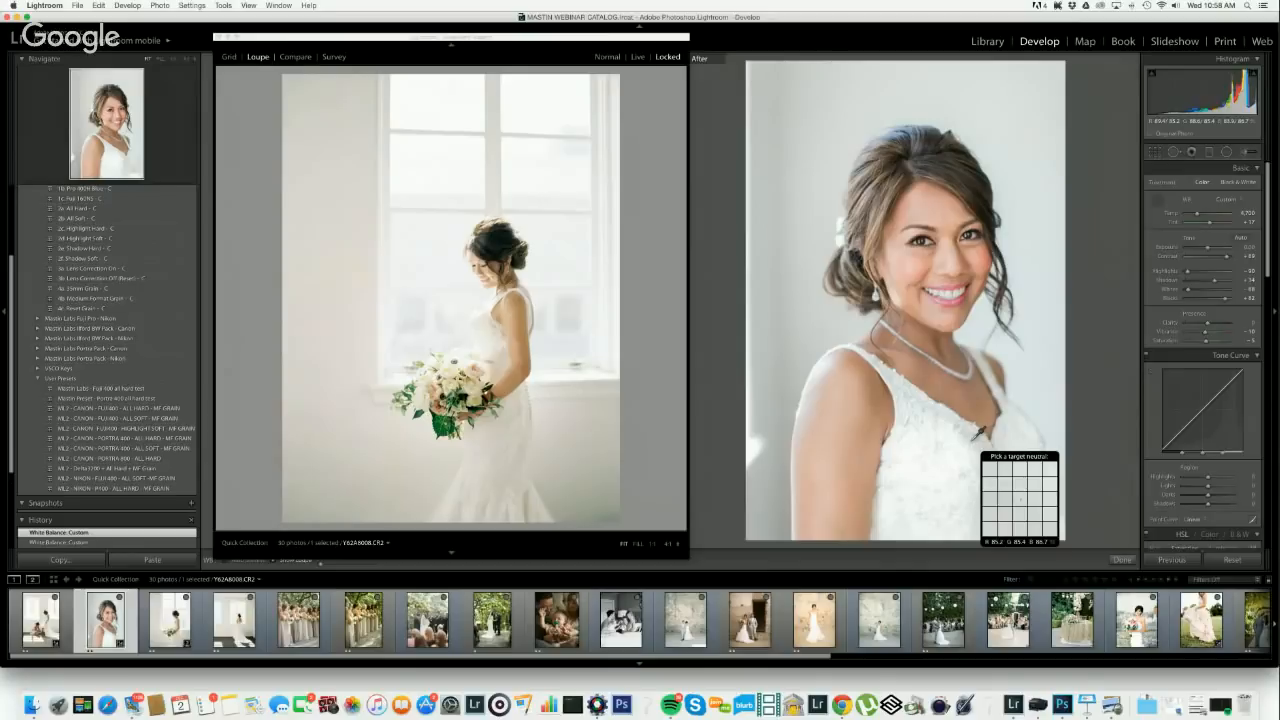
click(977, 432)
click(945, 456)
click(990, 467)
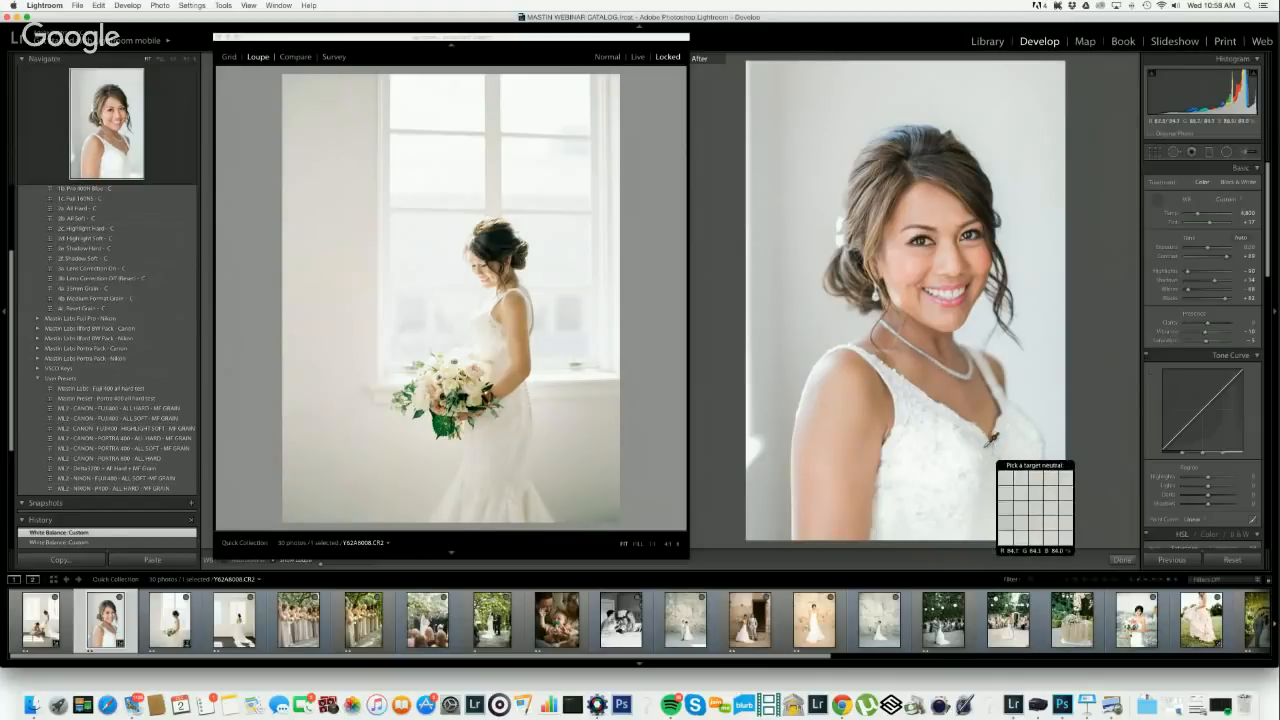
click(1122, 560)
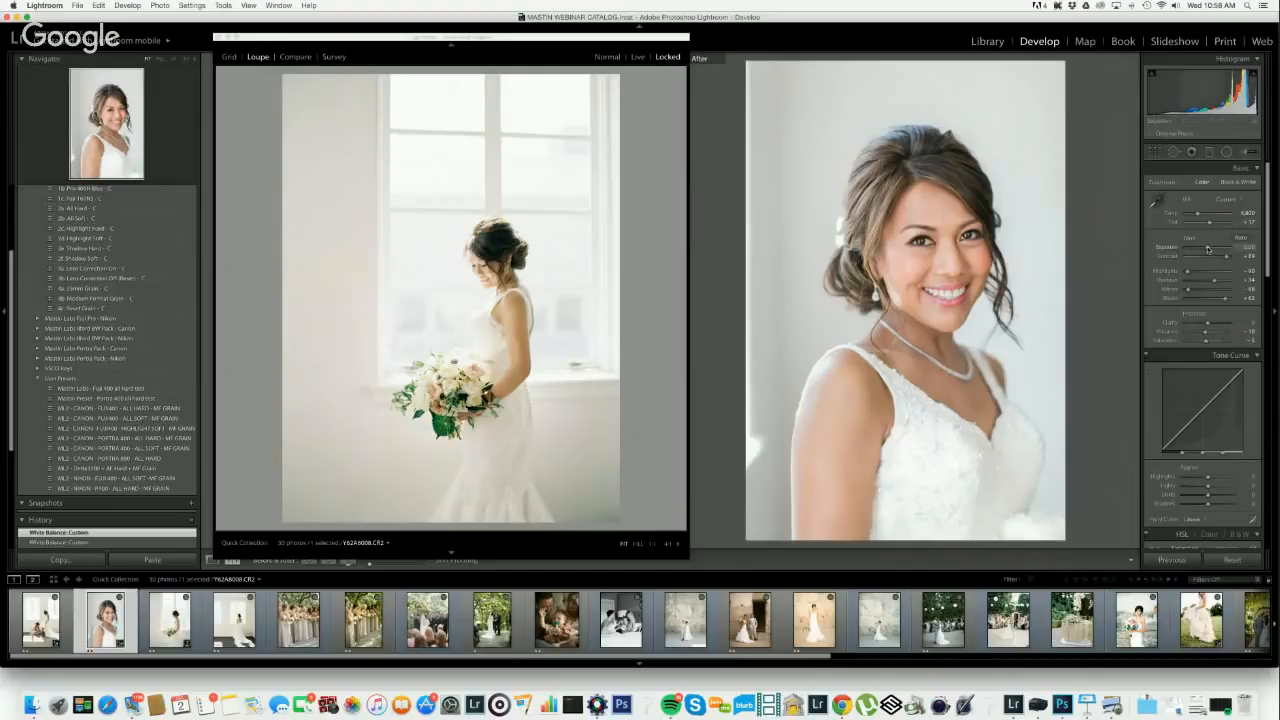
- Set the portrait's exposure to +0.15, and cool its white balance slightly with the temperature and tint
drag(1208, 248, 1209, 248)
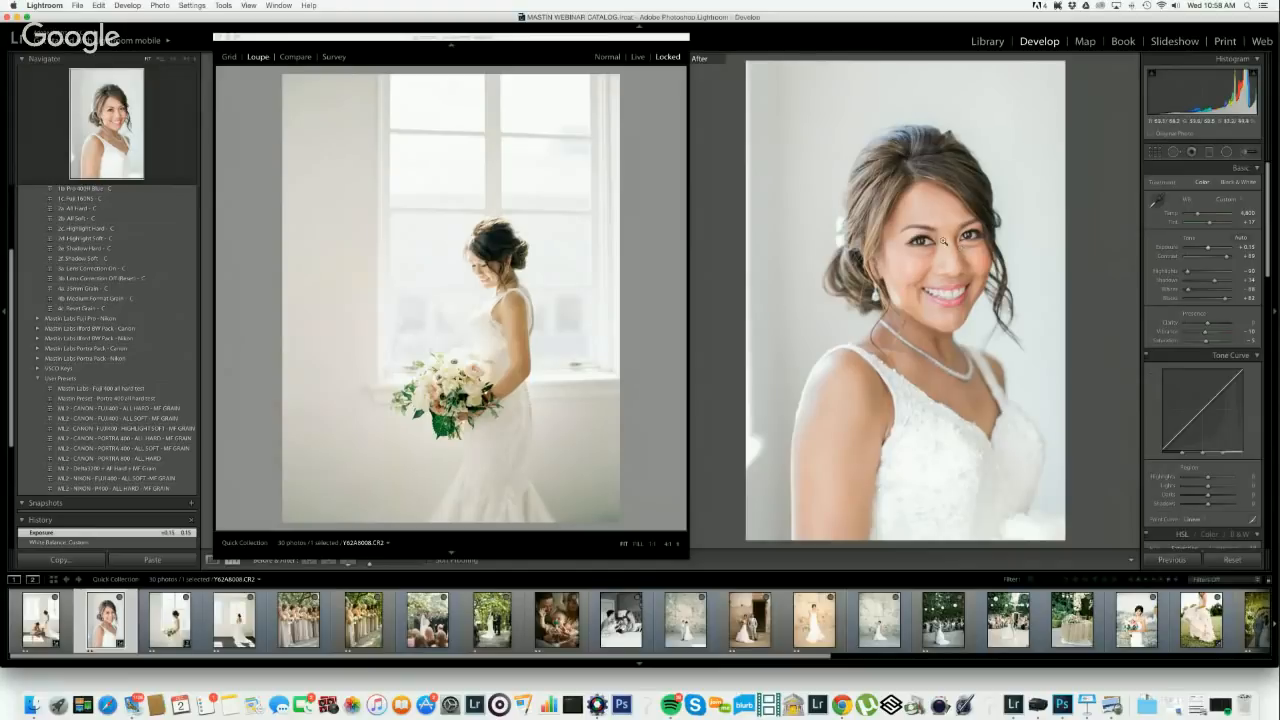
drag(1198, 214, 1195, 214)
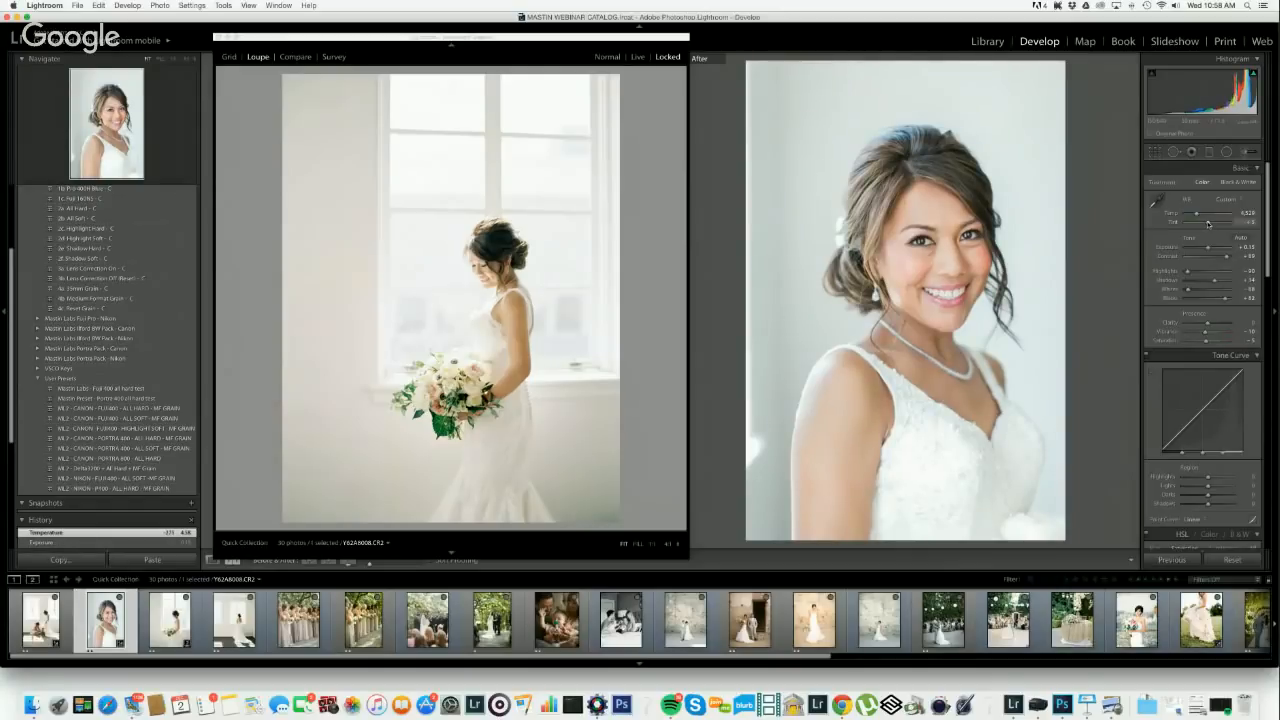
click(1208, 223)
drag(1208, 224, 1209, 224)
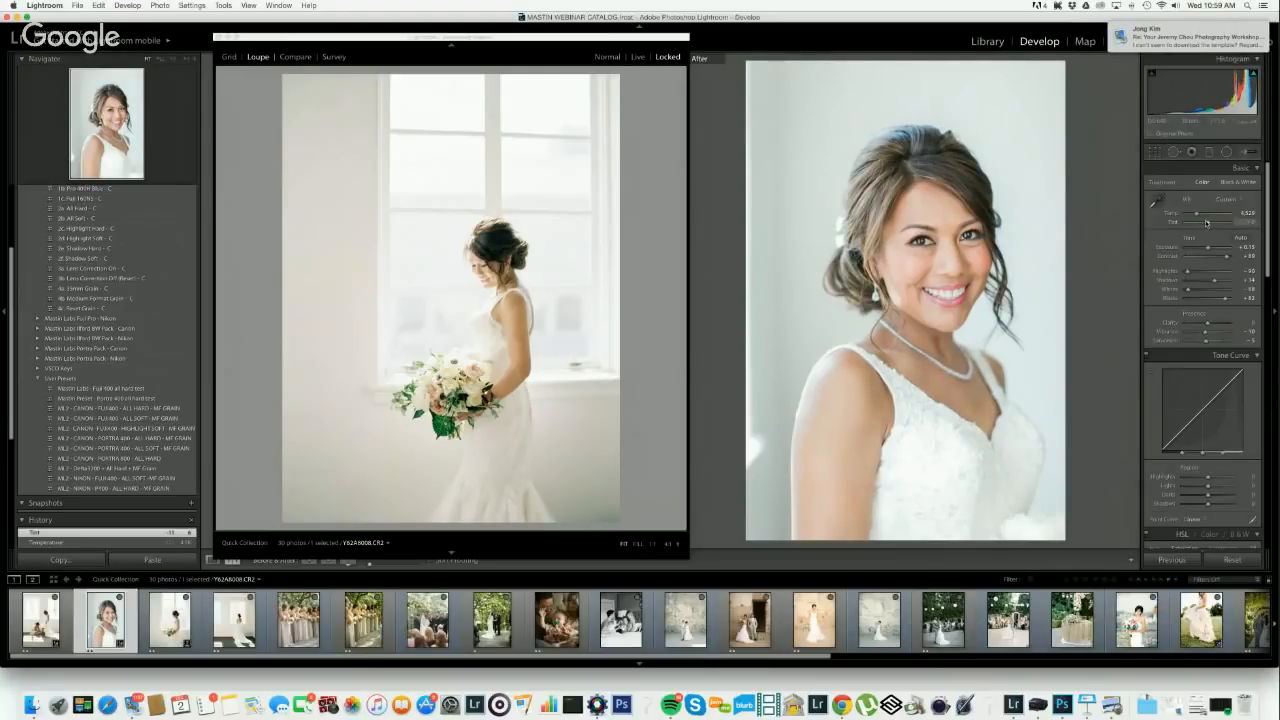
- Fine-tune the orange and red saturation of the bride portrait in the HSL adjustments
scroll(1202, 233, down, 4)
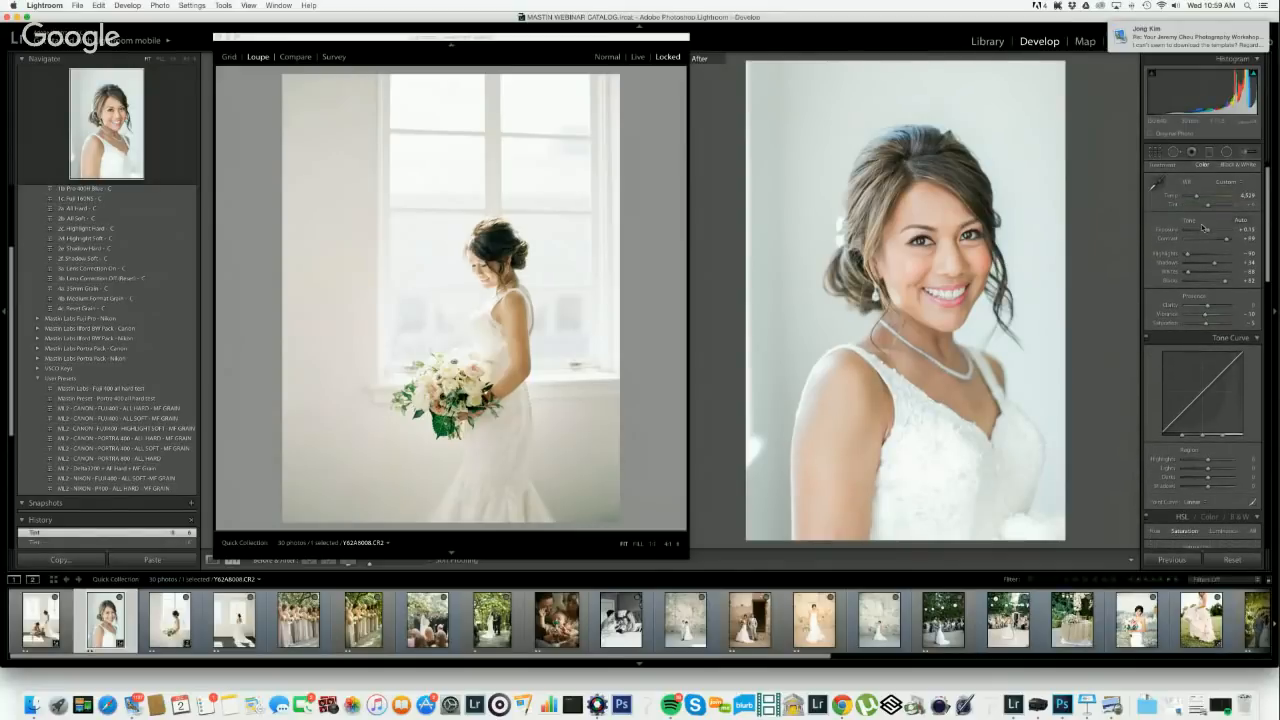
scroll(1202, 228, down, 10)
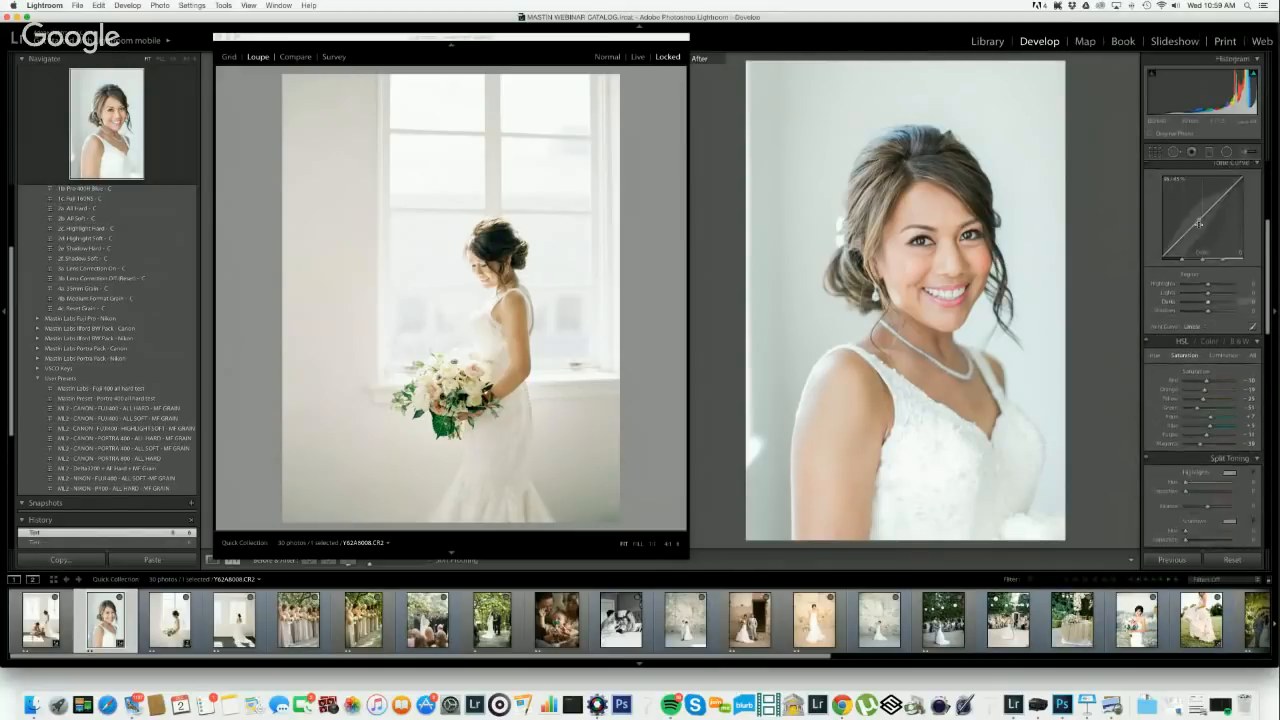
scroll(1203, 233, up, 2)
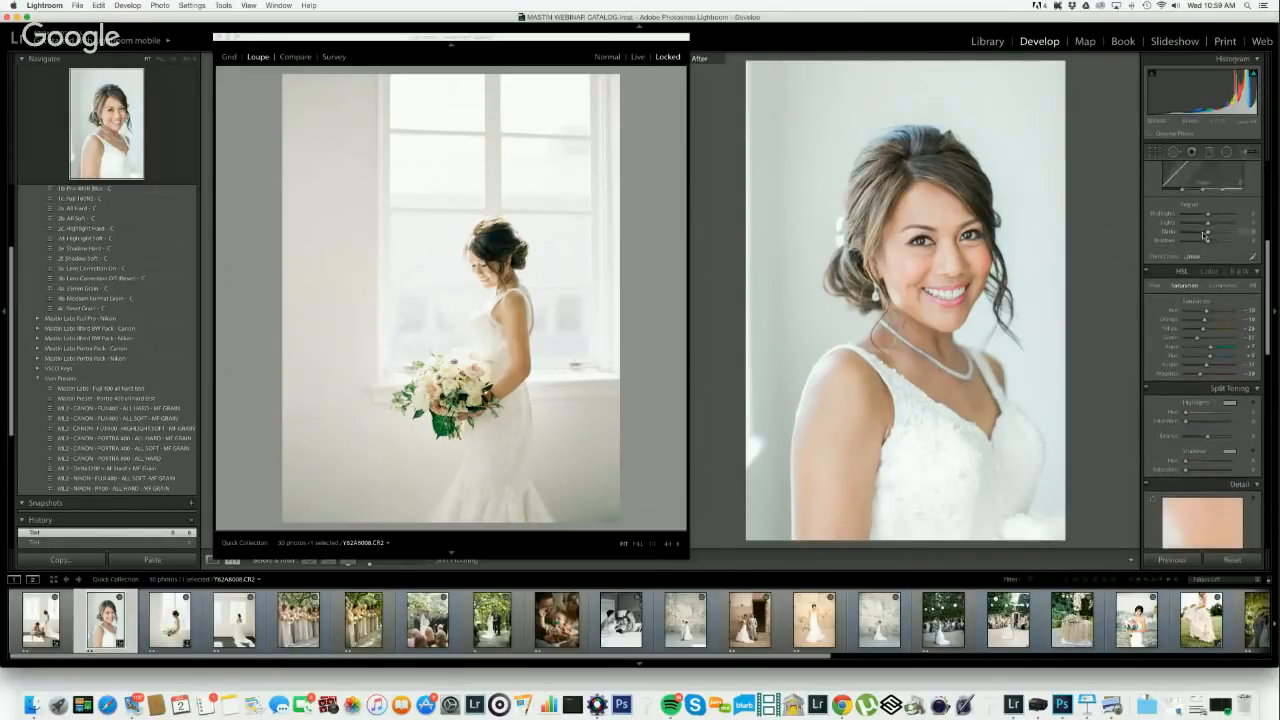
click(1205, 320)
click(1205, 311)
- Warm the portrait's temperature to about 5.0K and close the secondary reference window
scroll(1202, 260, up, 10)
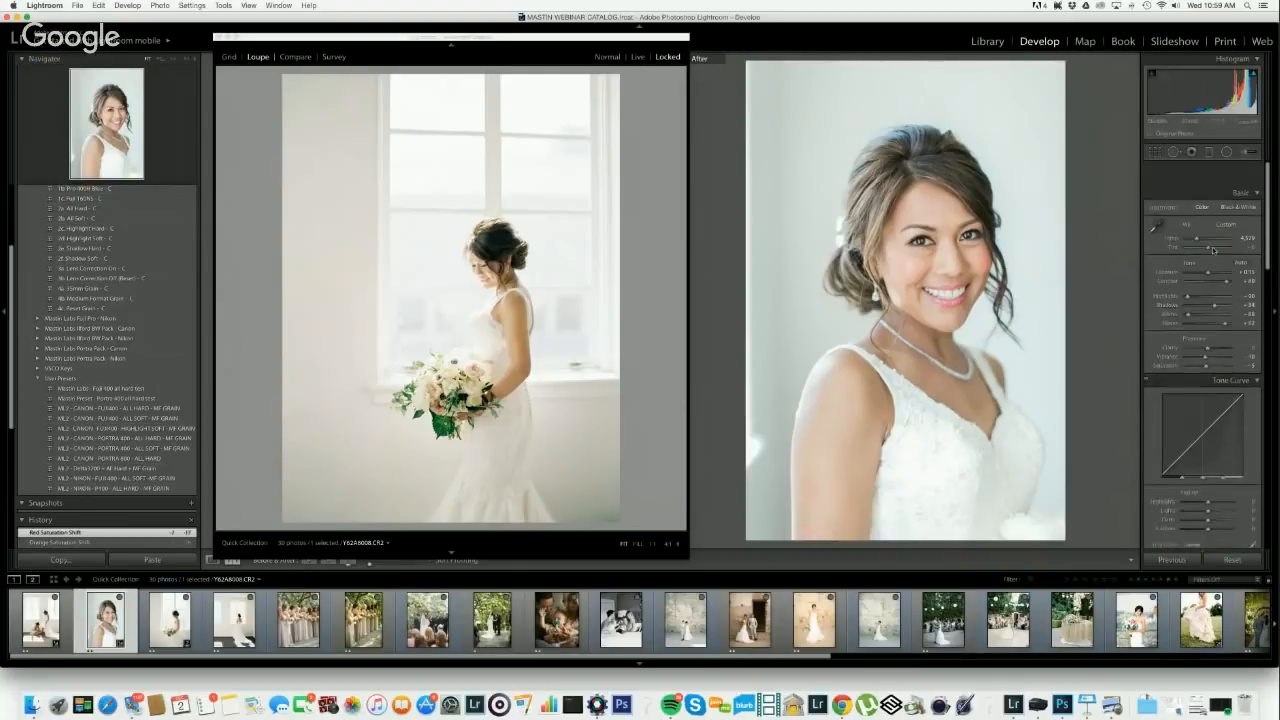
click(1197, 214)
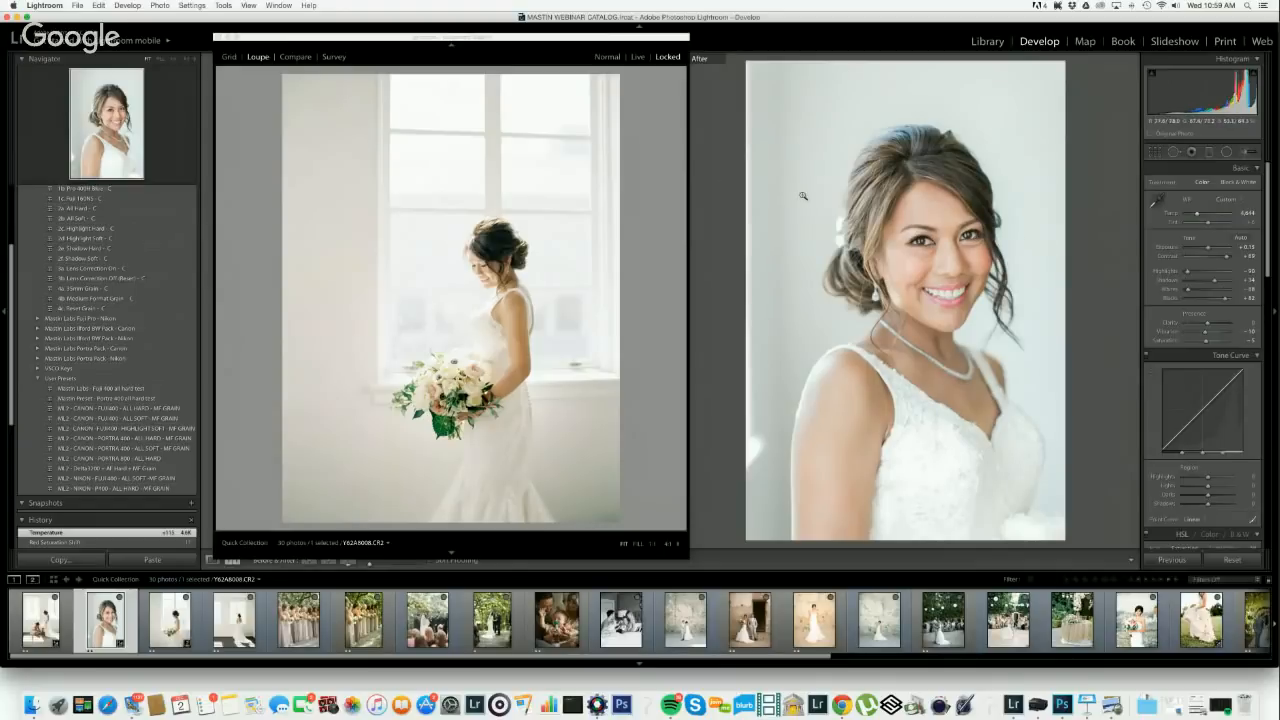
click(218, 37)
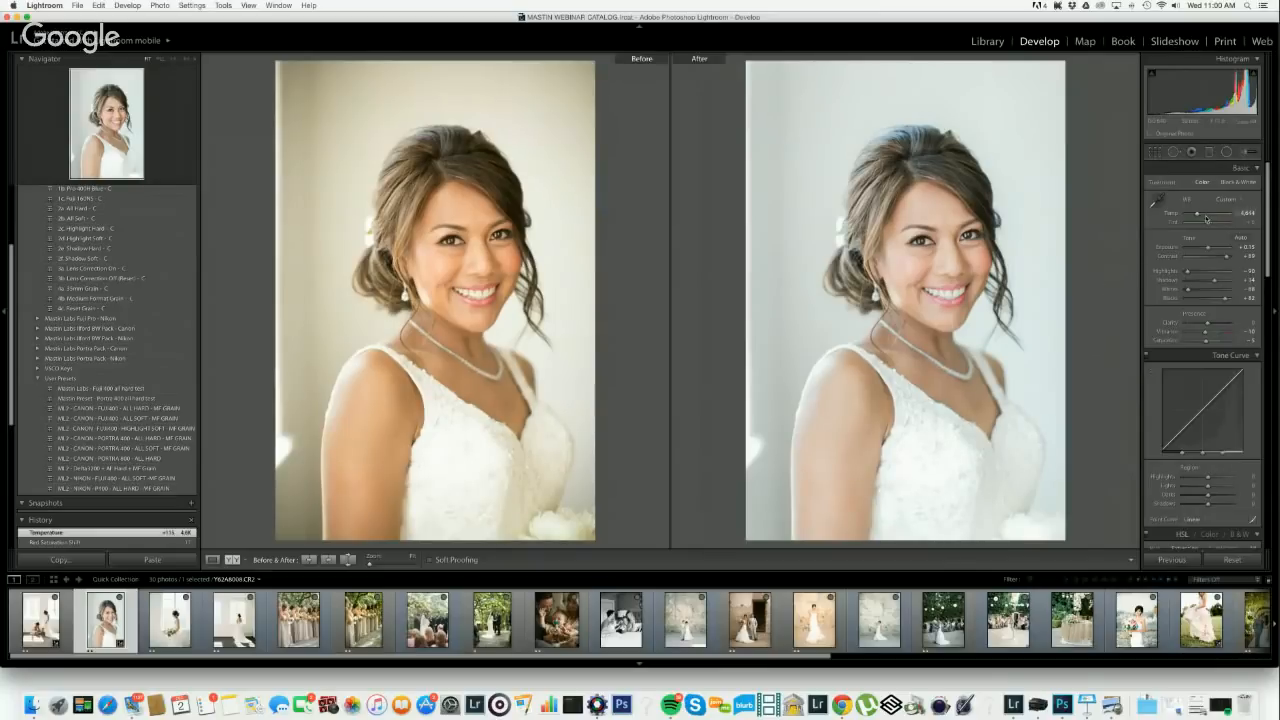
drag(1197, 215, 1200, 215)
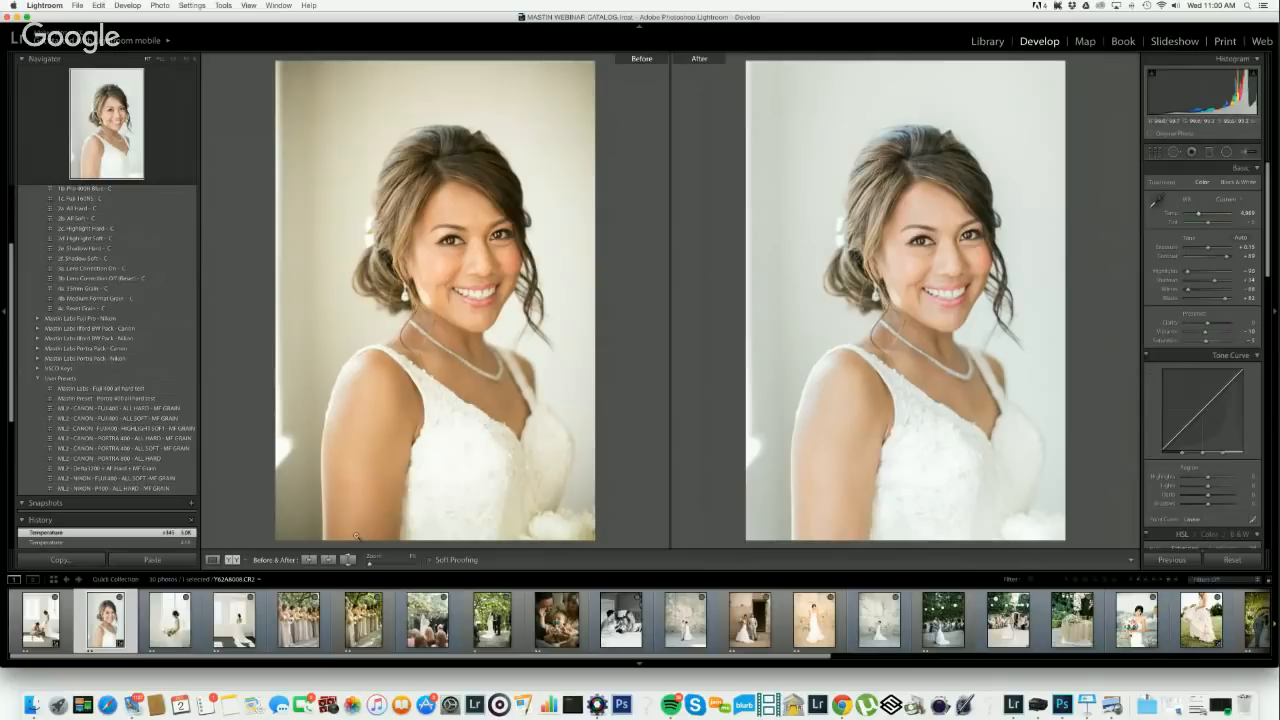
- Browse the outdoor ceremony photos and compare the bridesmaids' film scan with the matching digital photo
click(313, 631)
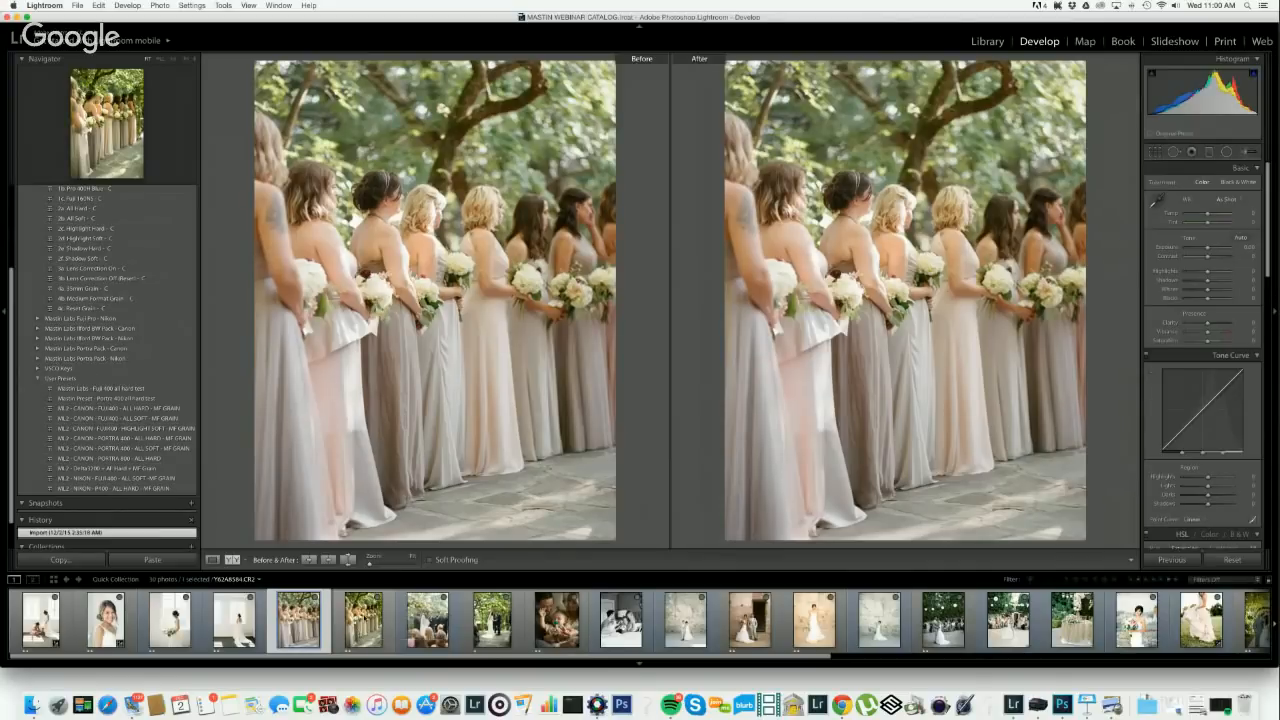
click(492, 620)
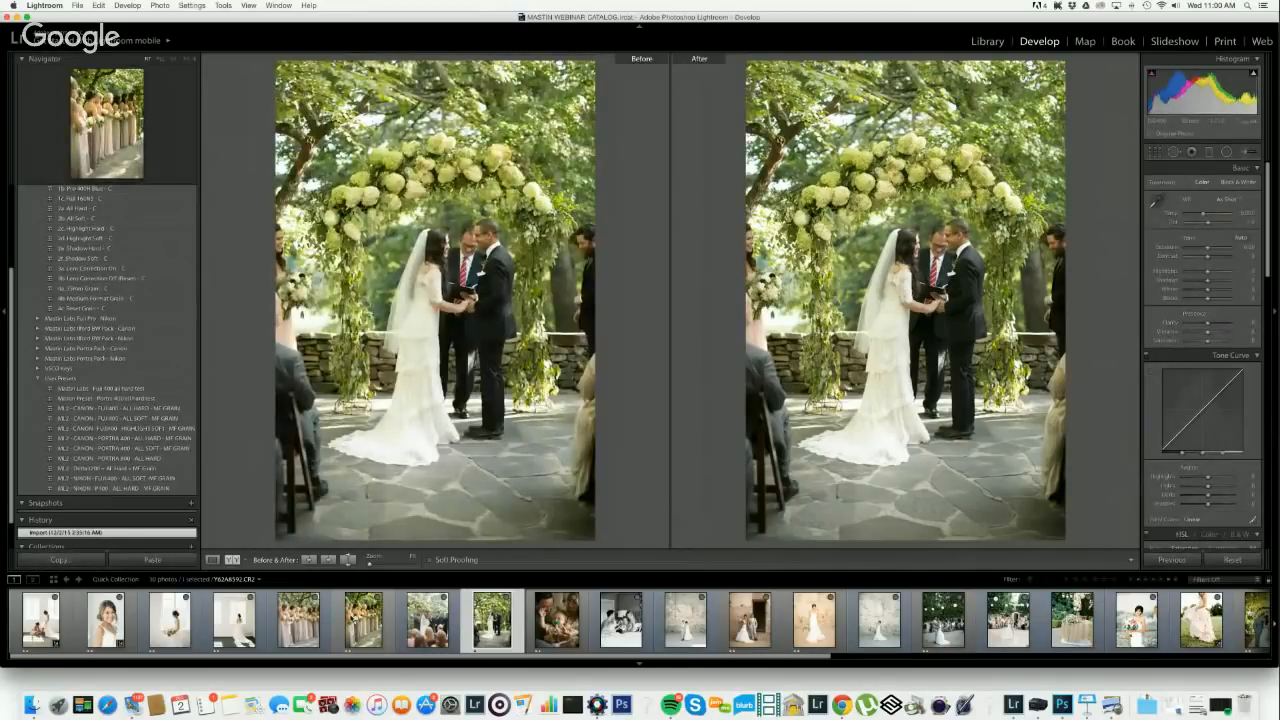
click(276, 617)
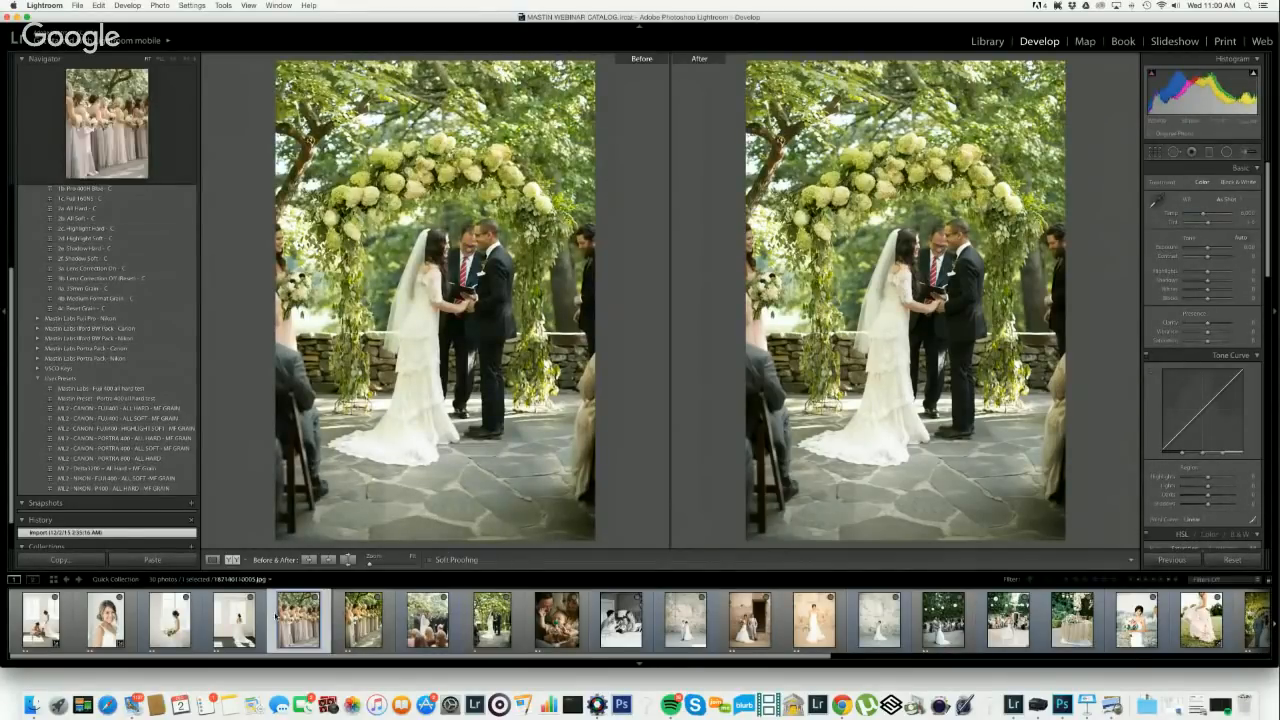
click(363, 620)
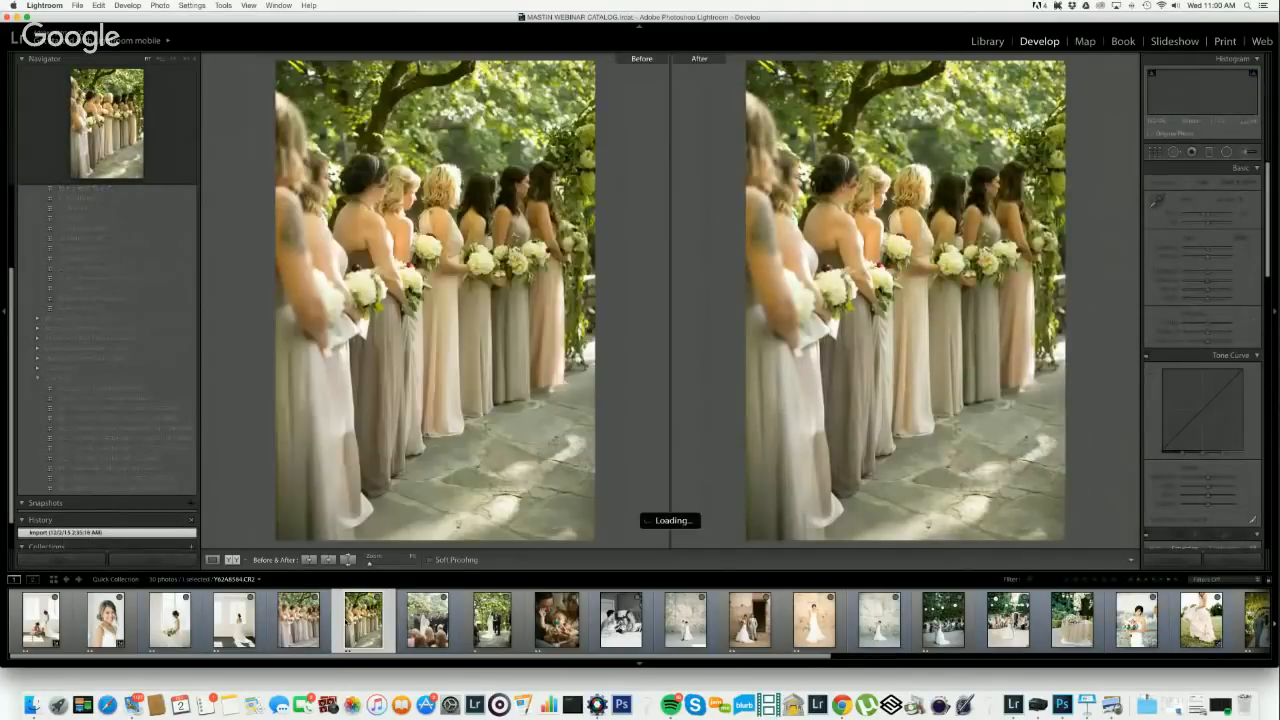
key(Left)
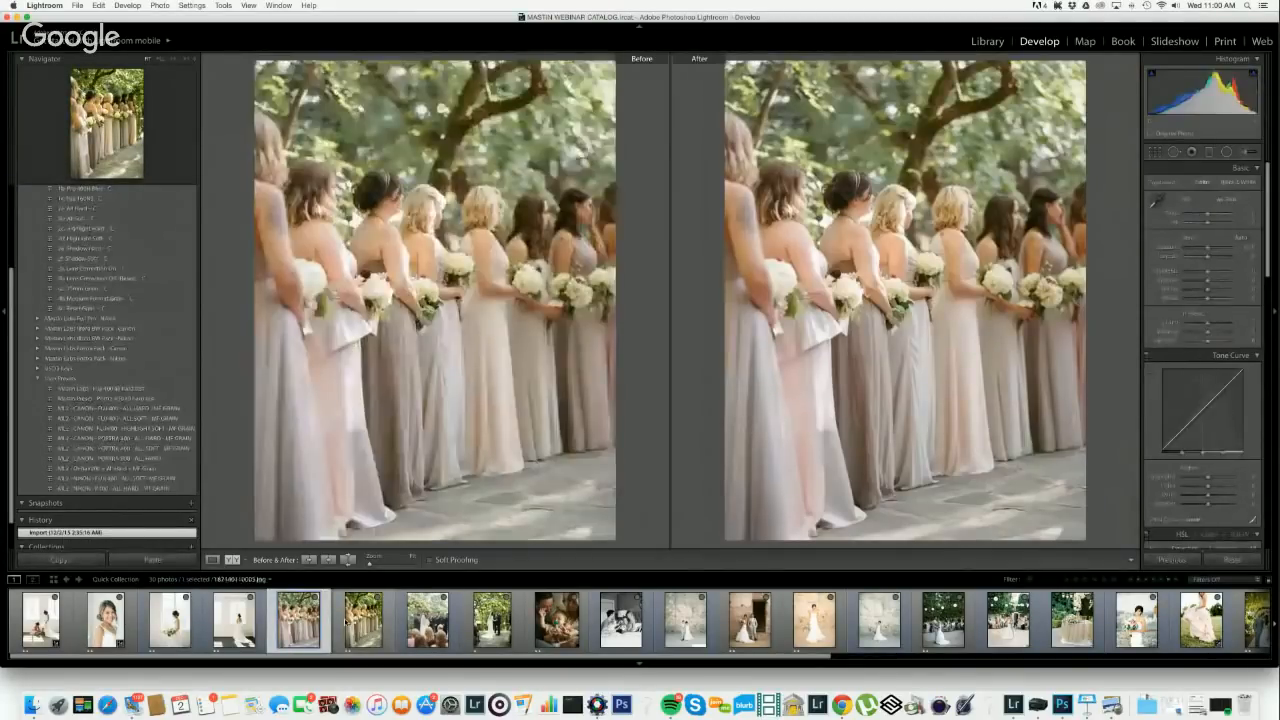
key(Right)
key(Left)
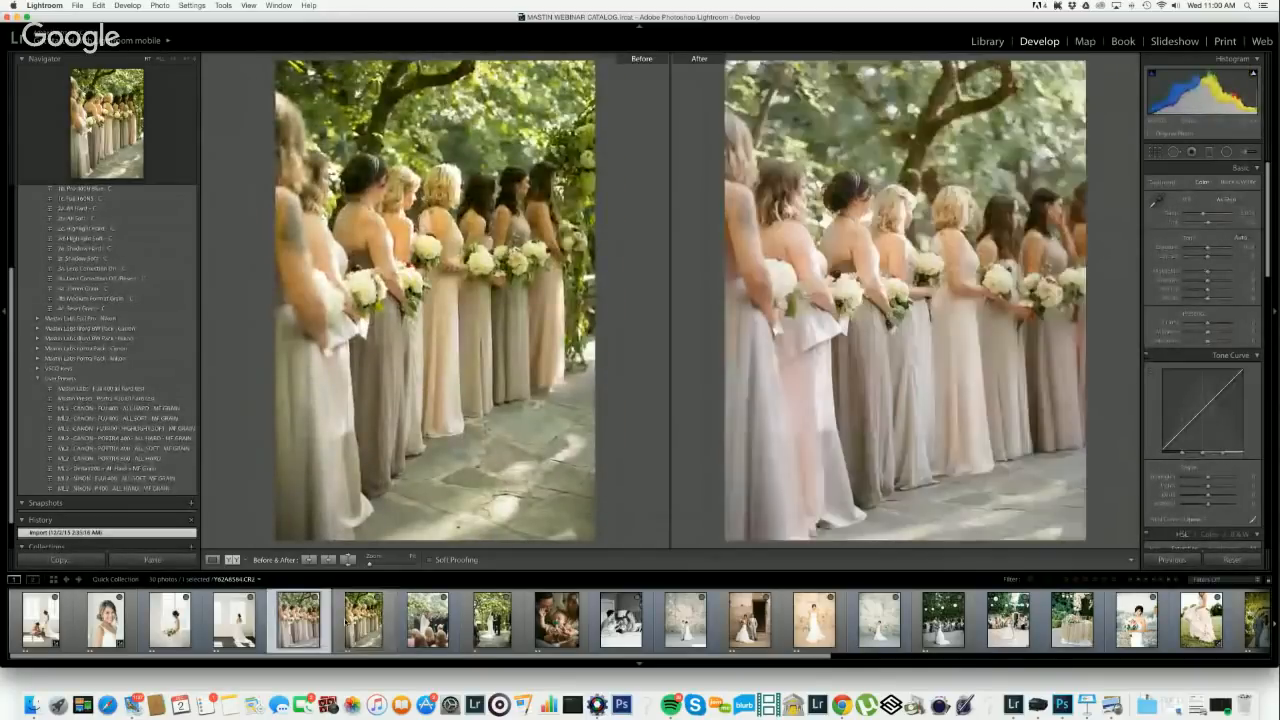
- Lock the bridesmaids' film scan in the secondary window and open the unedited digital bridesmaids photo beside it
click(35, 579)
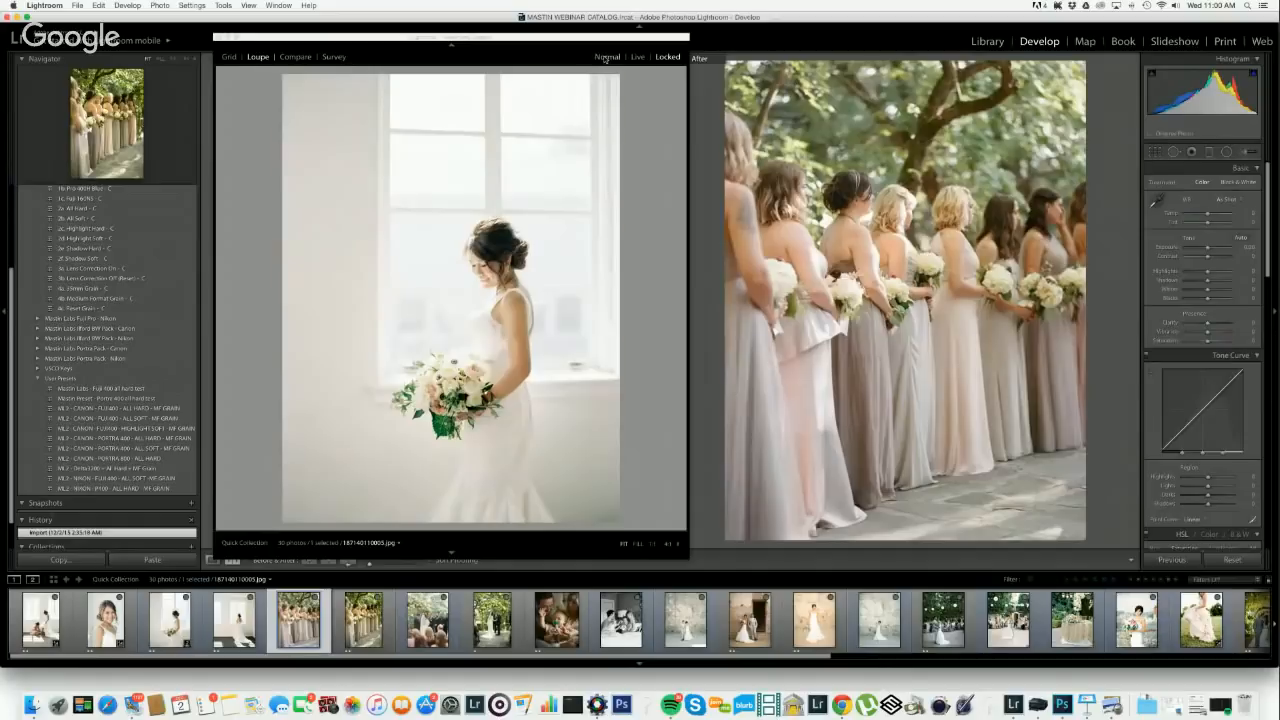
click(607, 57)
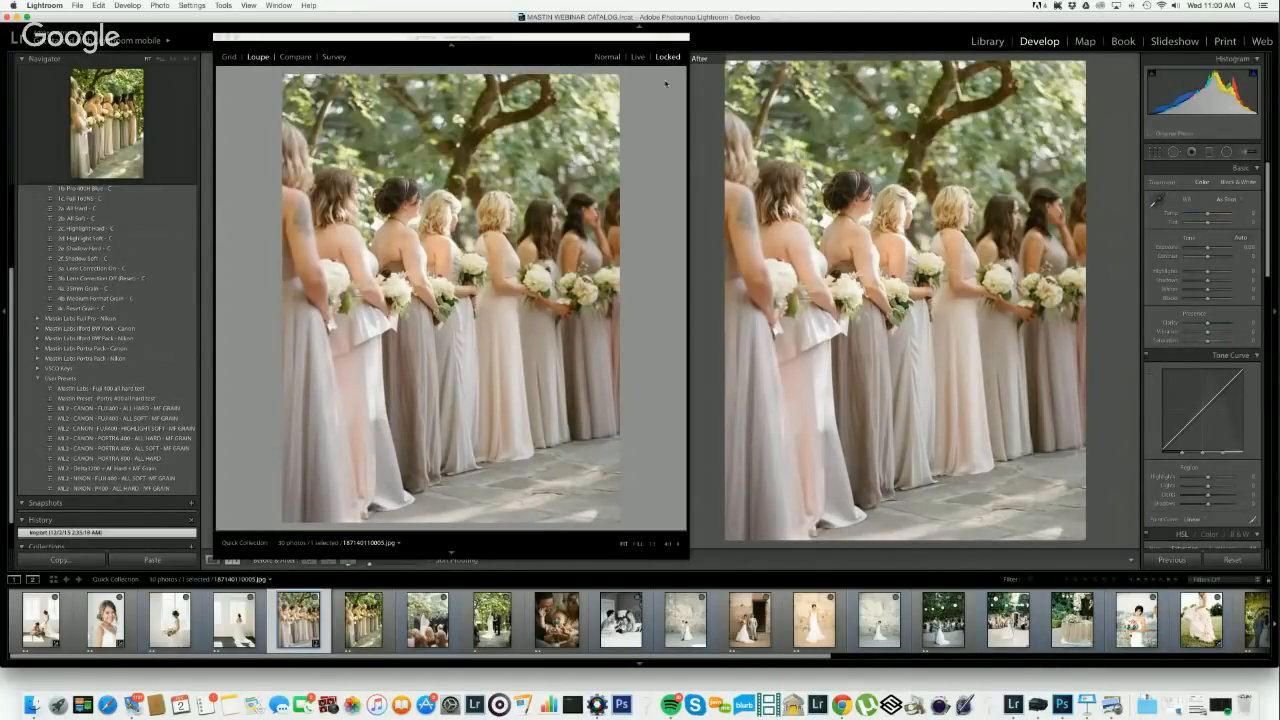
key(Right)
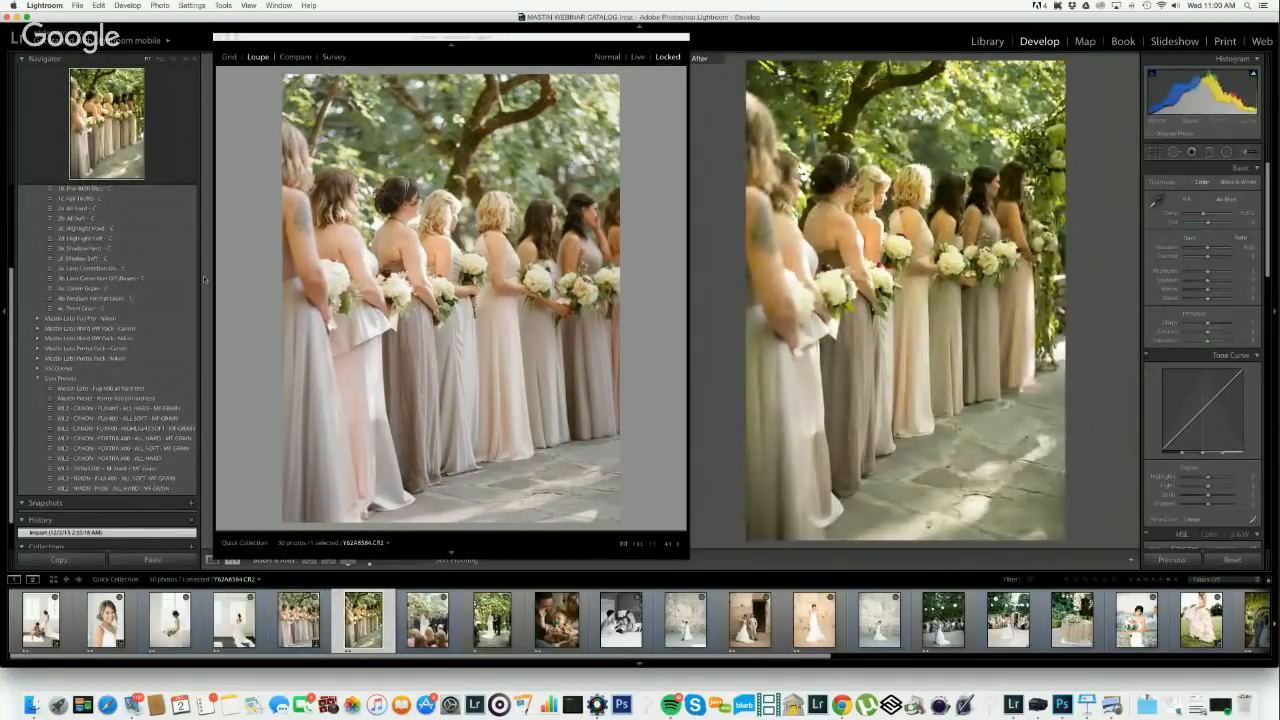
scroll(152, 290, up, 2)
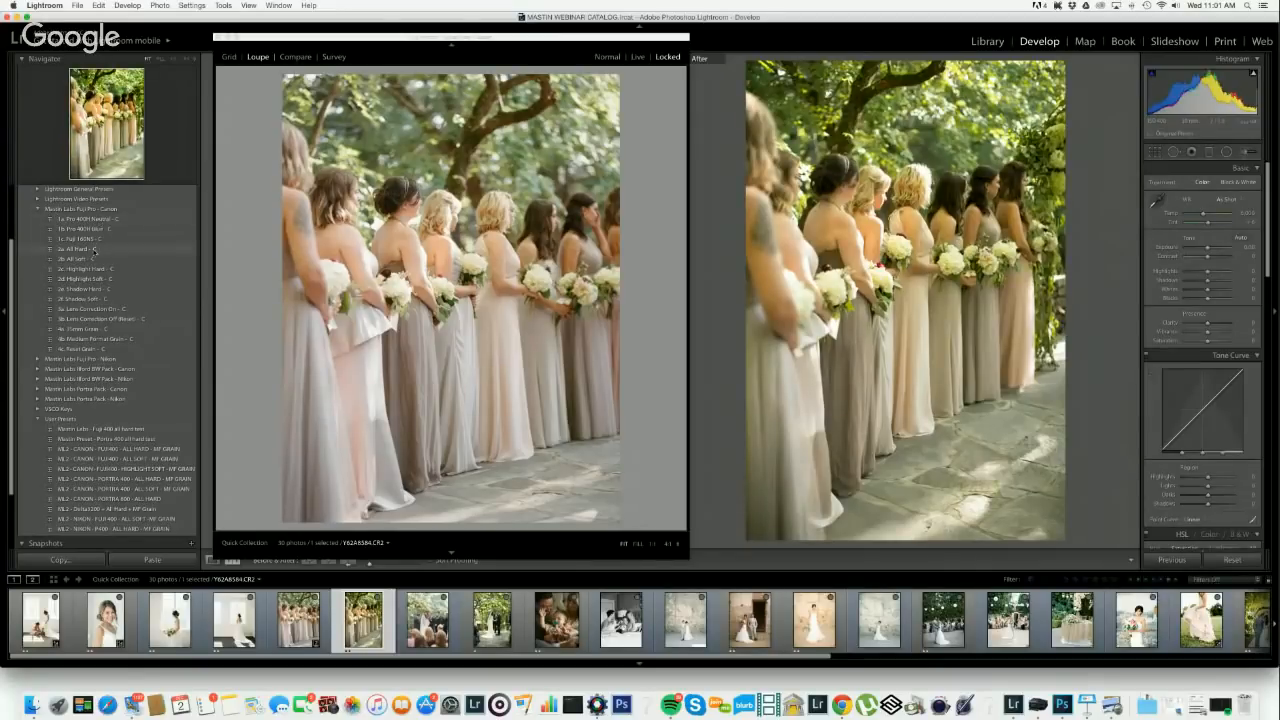
- Apply the user preset "ML2 - CANON - FUJI400 - ALL SOFT - MF GRAIN" to the digital bridesmaids photo
scroll(116, 348, down, 1)
scroll(116, 348, down, 4)
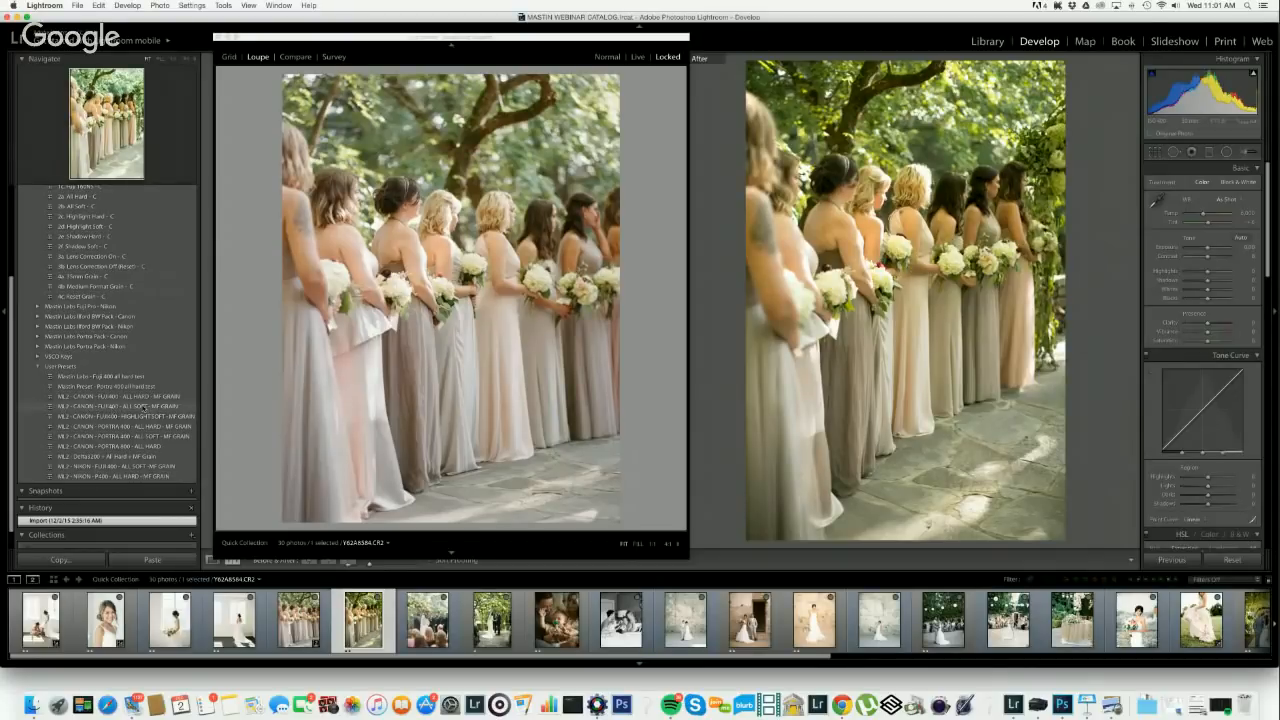
click(116, 408)
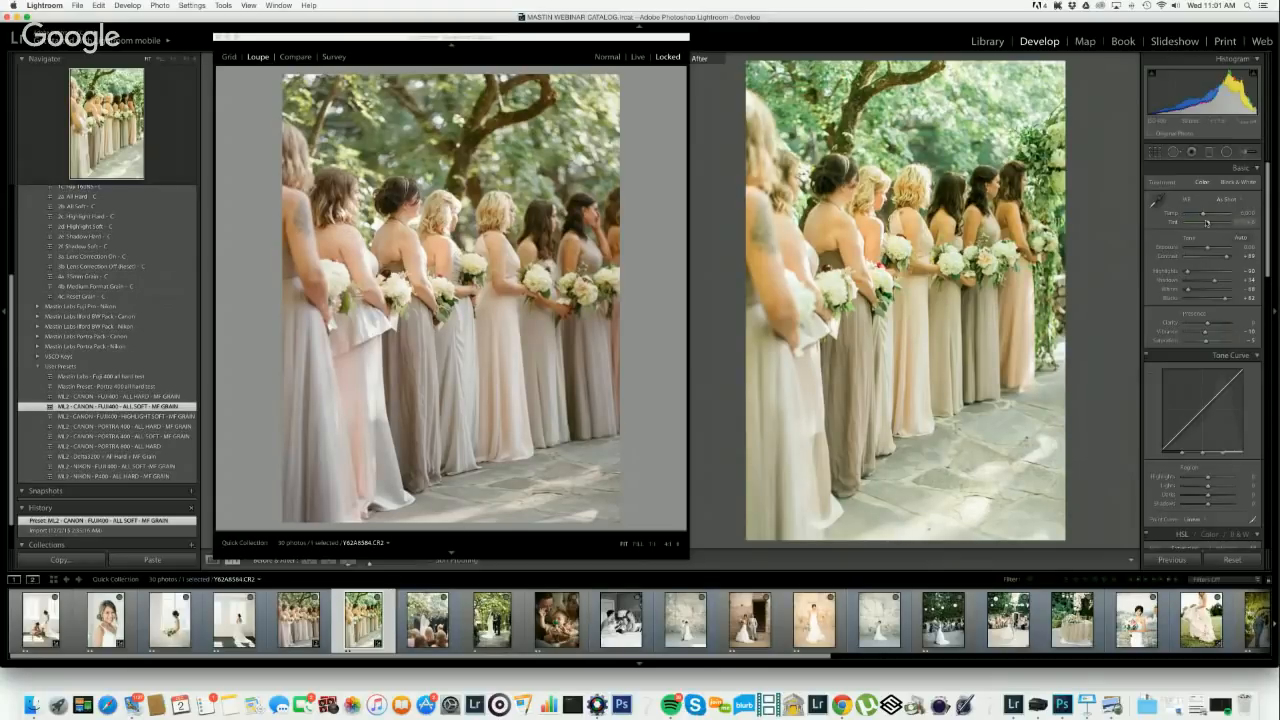
- Cool the bridesmaids photo's temperature, shift its tint towards magenta and slightly raise the exposure to match the film scan
drag(1208, 224, 1200, 215)
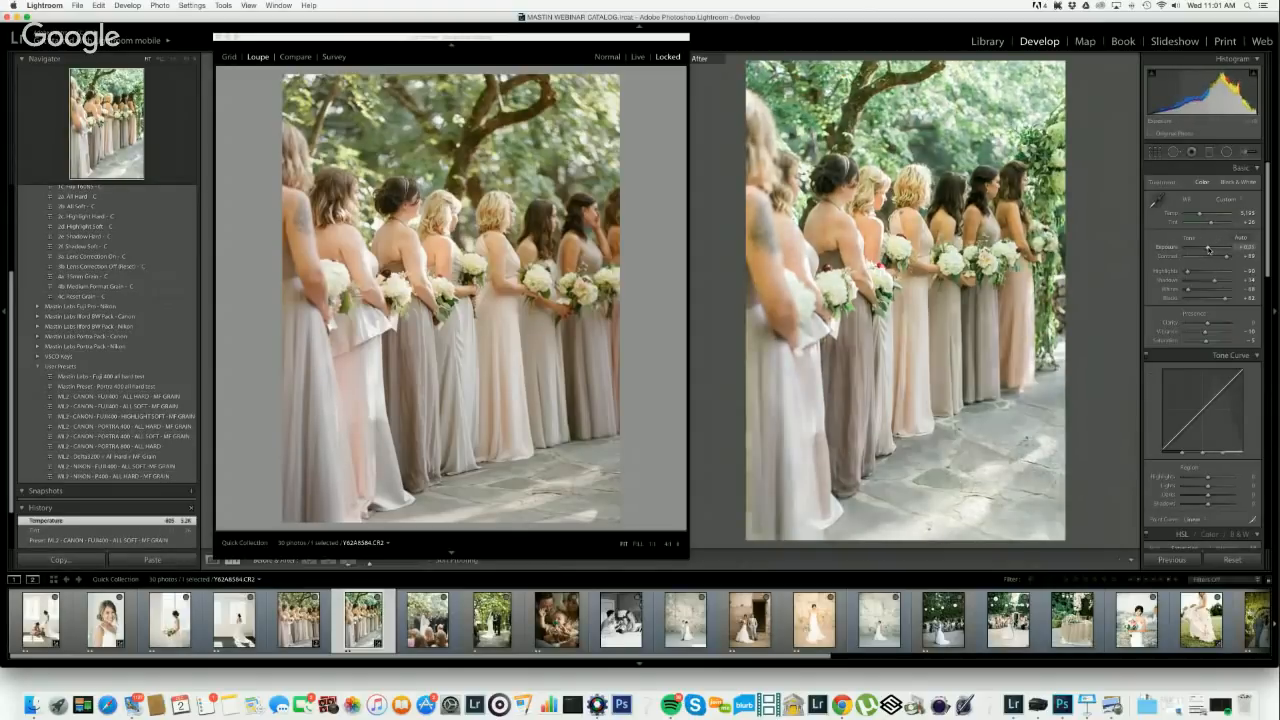
drag(1209, 249, 1213, 224)
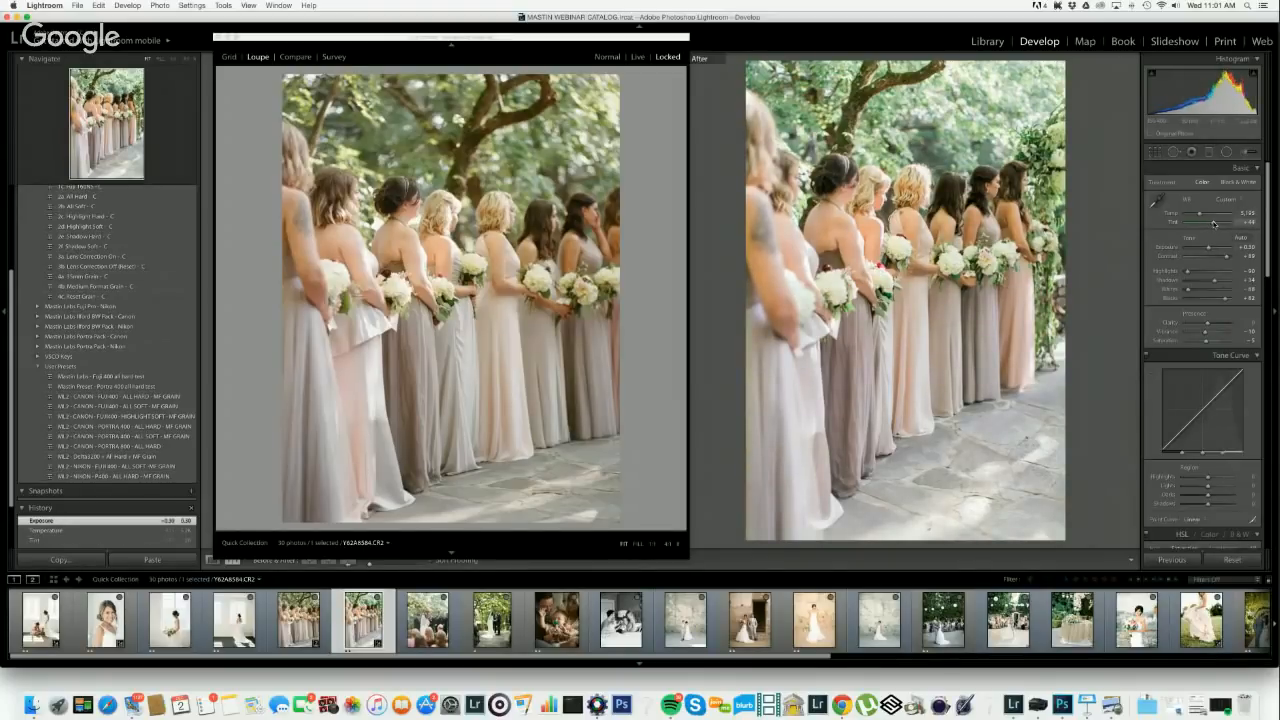
drag(1213, 223, 1212, 223)
- Lower the green luminance and fine-tune the green saturation of the bridesmaids photo in the HSL adjustments
scroll(1215, 218, down, 5)
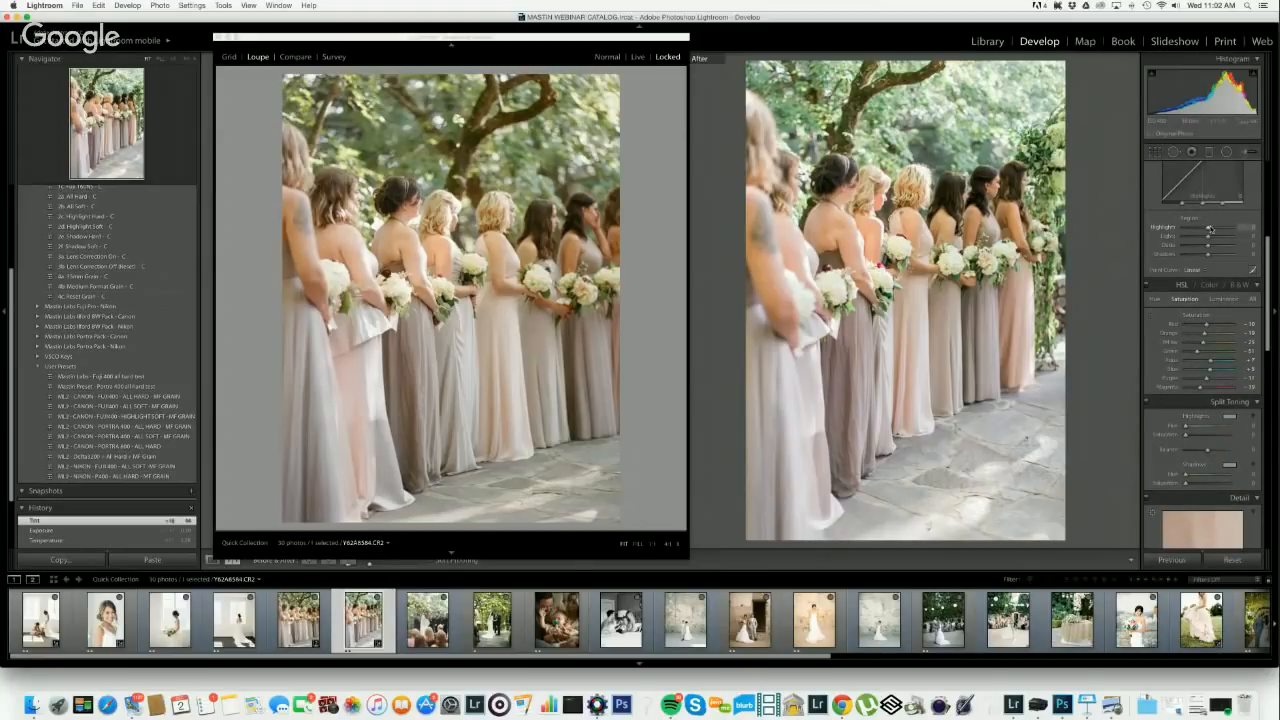
scroll(1210, 229, down, 1)
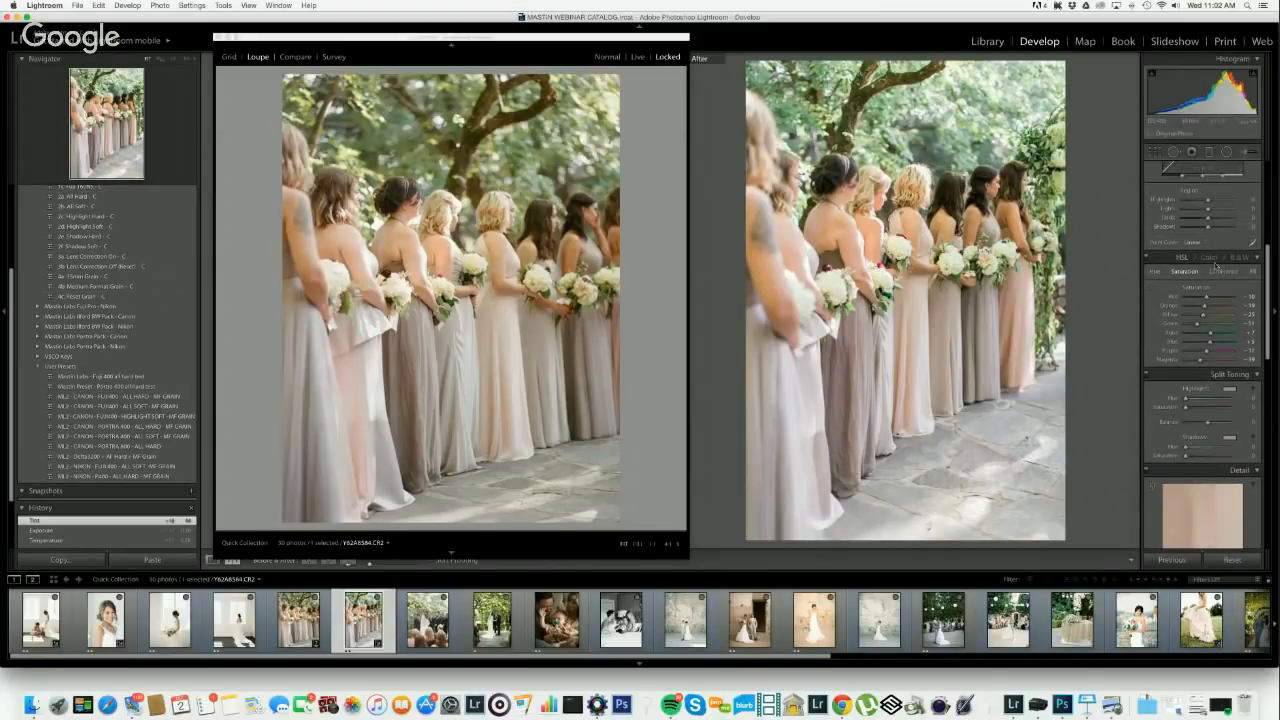
click(1219, 272)
drag(1215, 324, 1197, 326)
click(1185, 271)
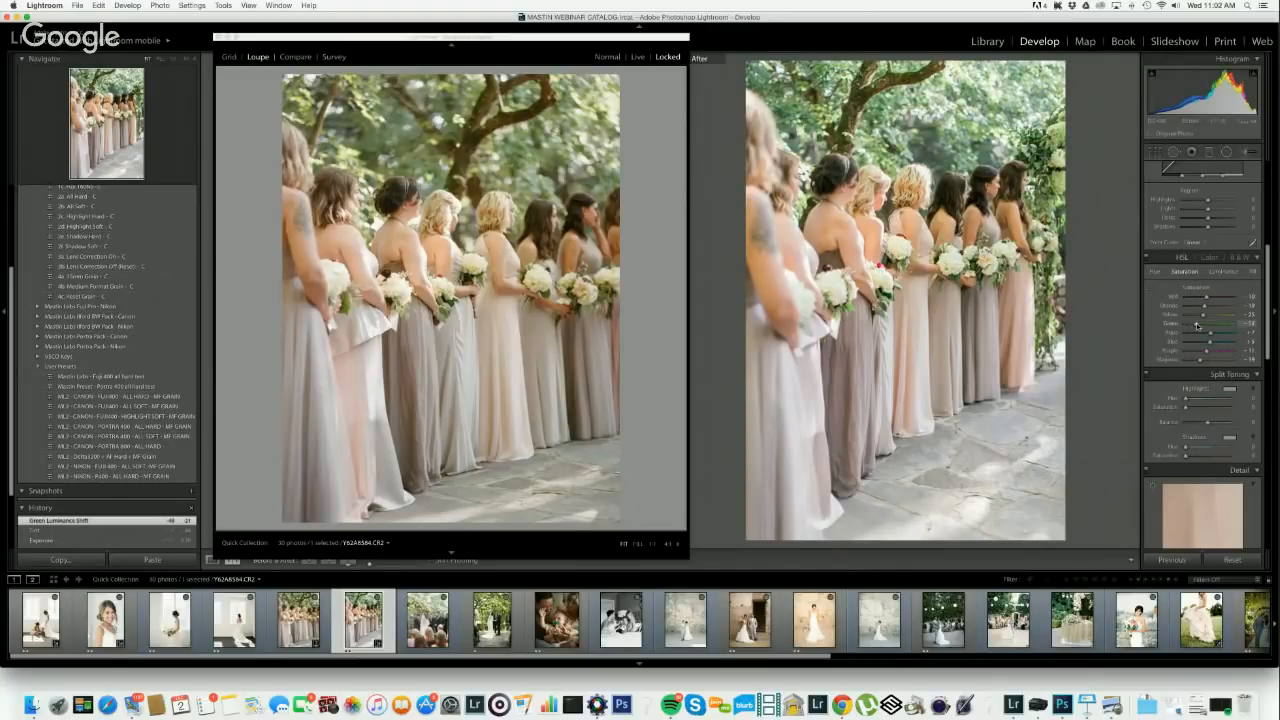
- Recheck the bridesmaids photo's white balance and close the secondary reference window to reveal the before-and-after comparison
scroll(1200, 310, up, 10)
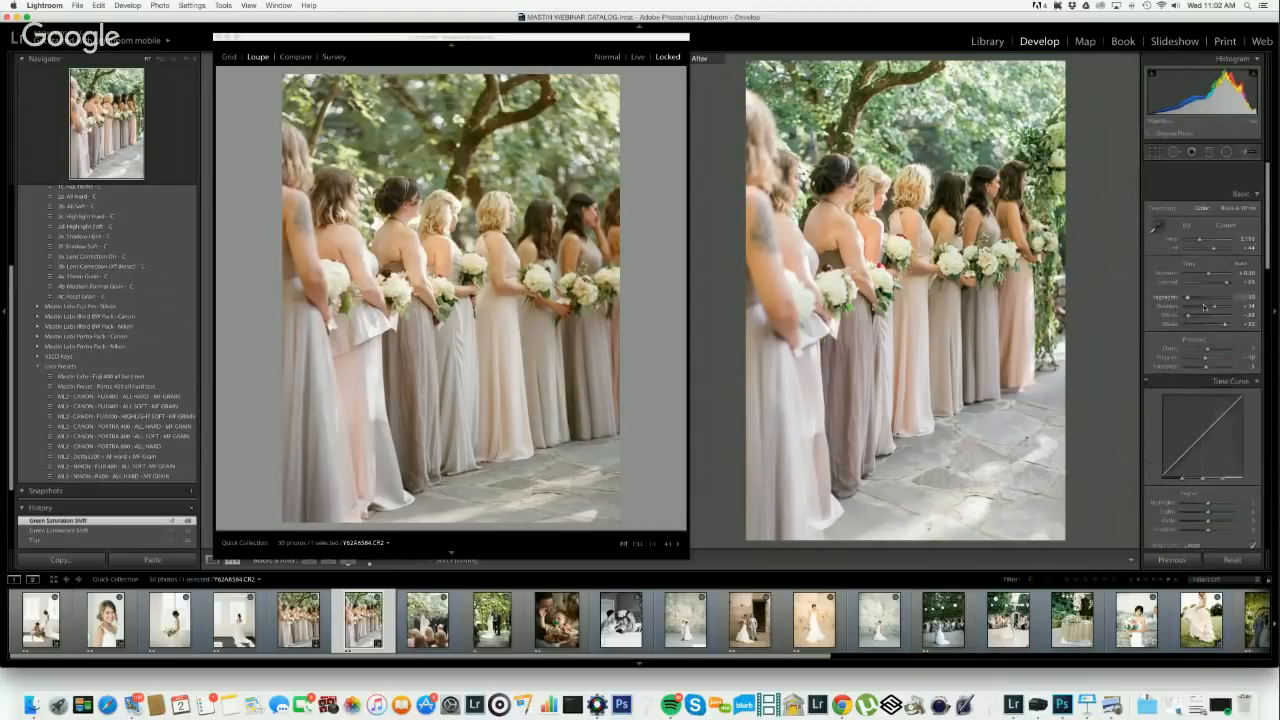
mouse_move(1214, 217)
mouse_down()
mouse_move(1196, 213)
mouse_move(1205, 225)
mouse_up()
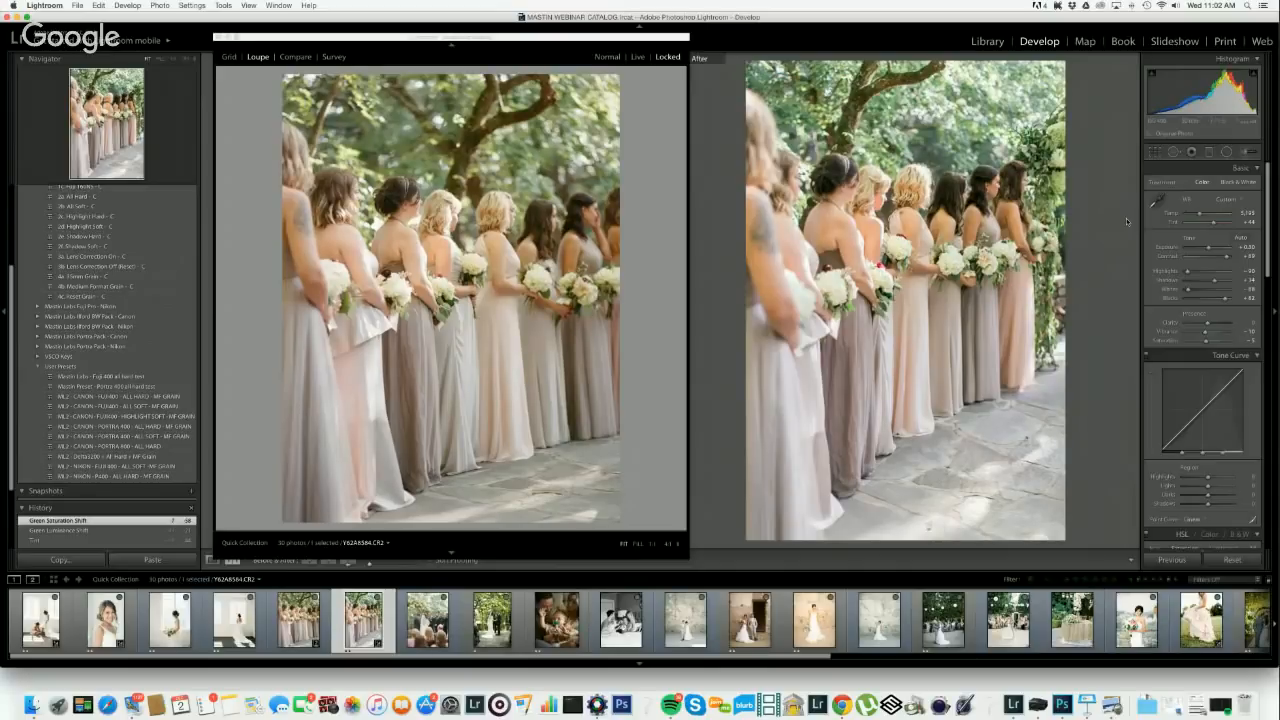
click(217, 38)
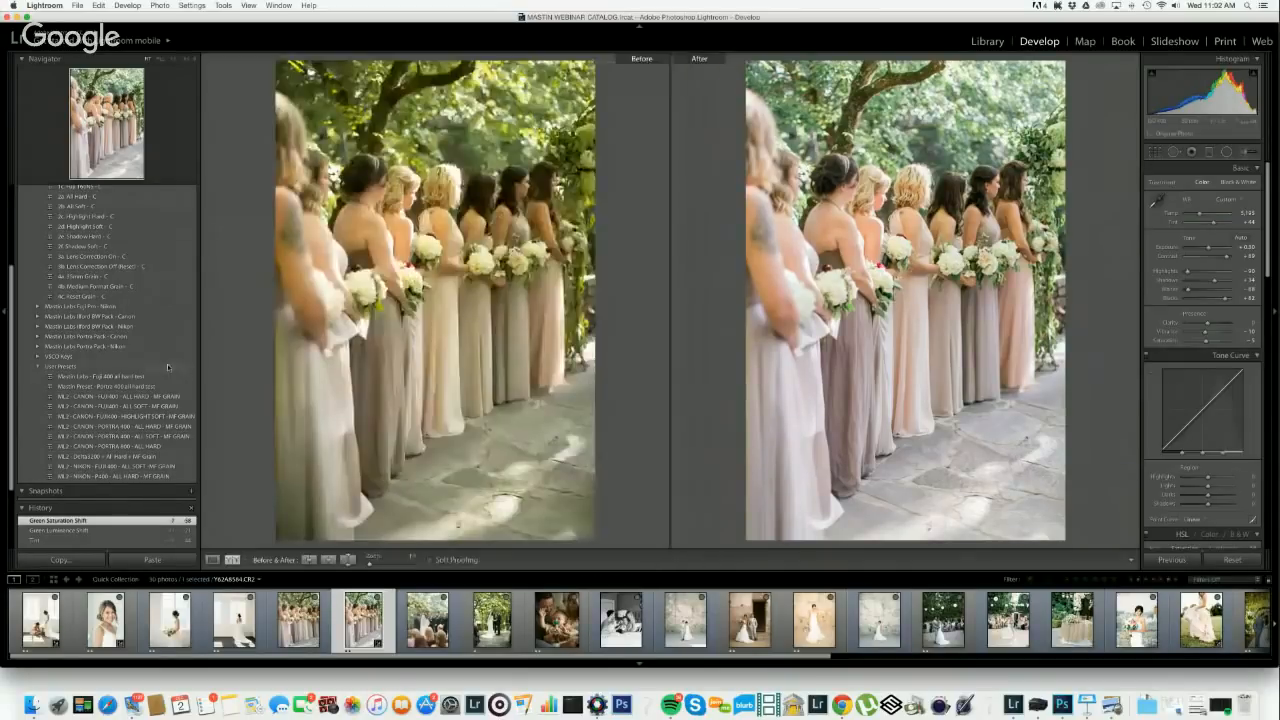
scroll(143, 376, up, 5)
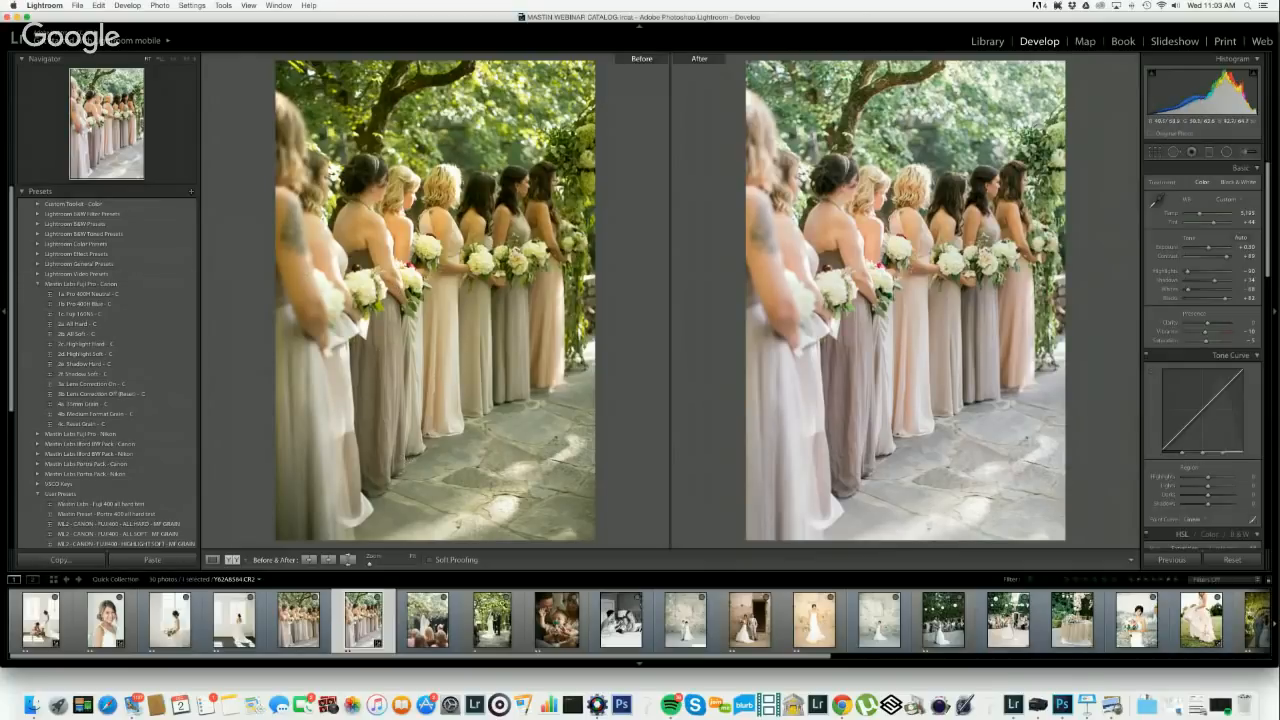
- Sync the edited bridesmaids photo's develop settings to the digital photo of the couple under the floral arch
click(427, 620)
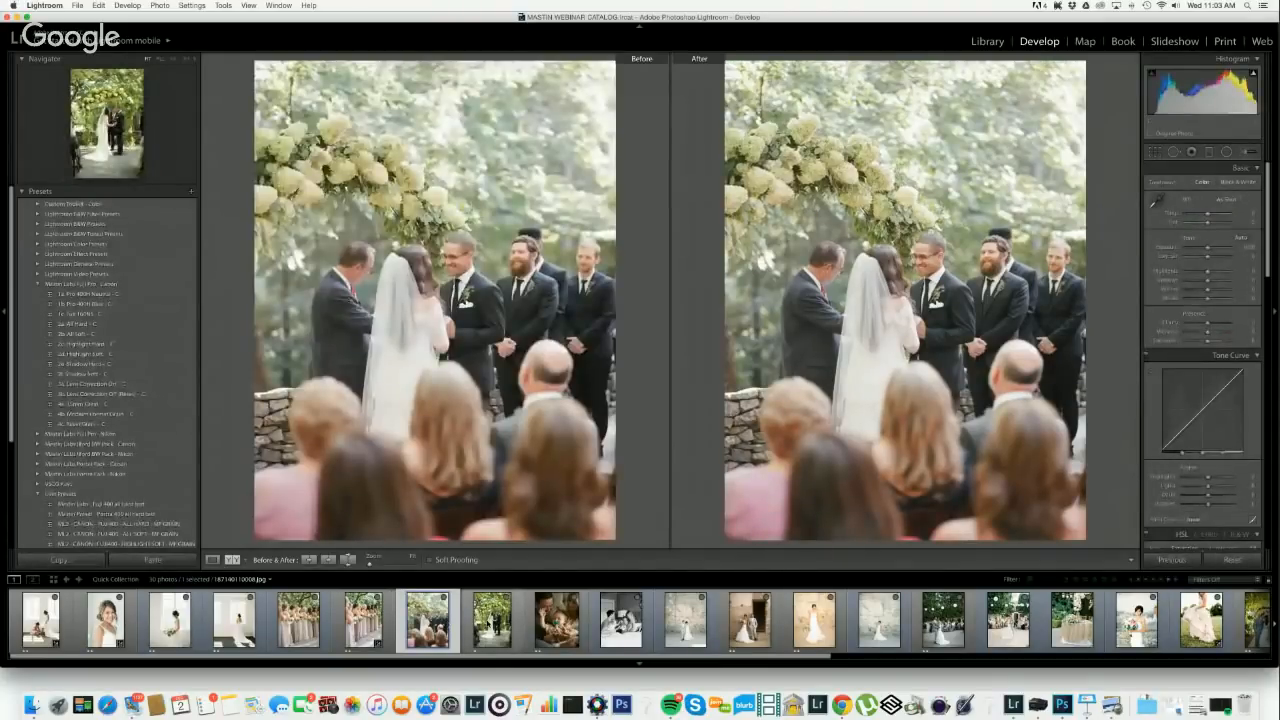
click(492, 620)
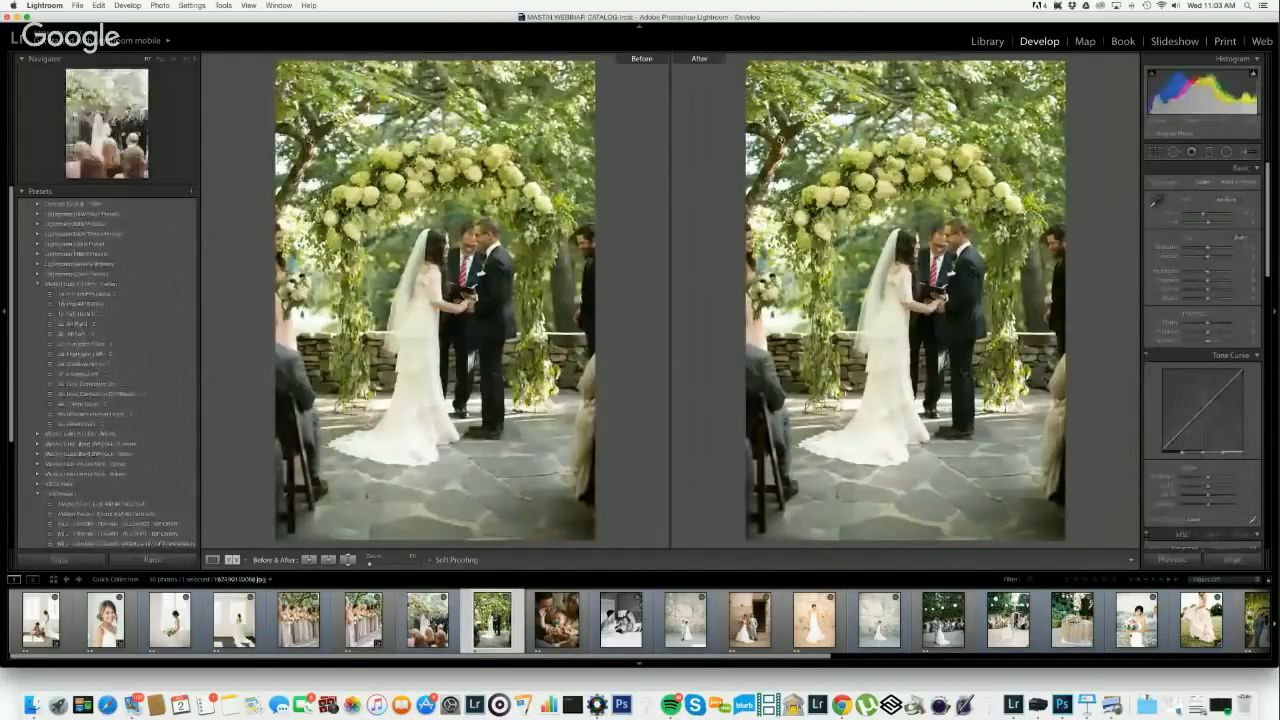
click(427, 620)
click(492, 620)
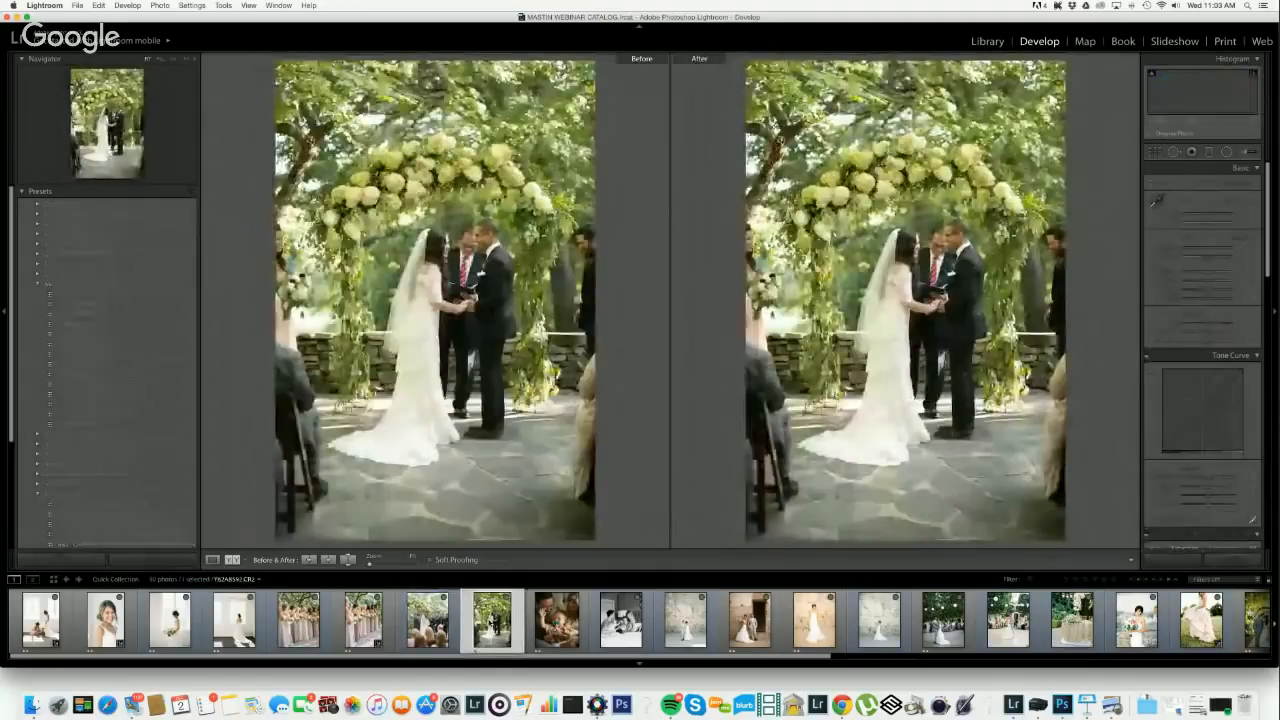
key(Left)
key(Left)
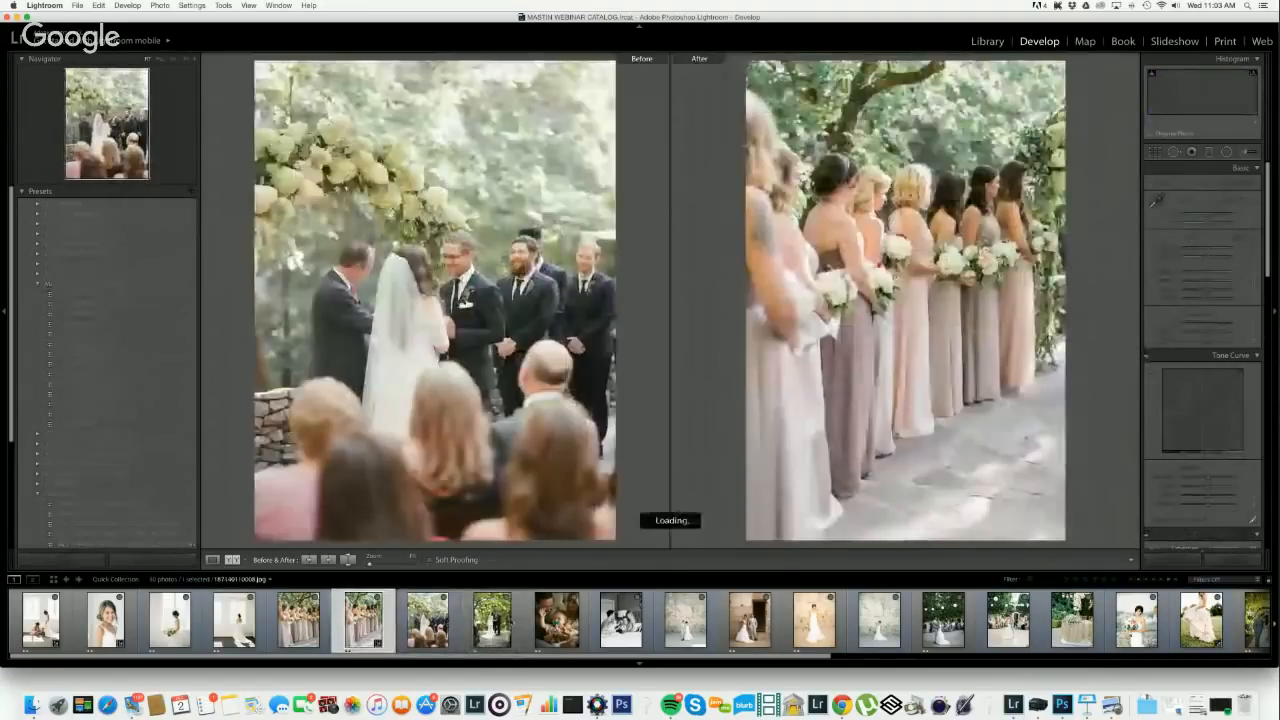
super+click(492, 620)
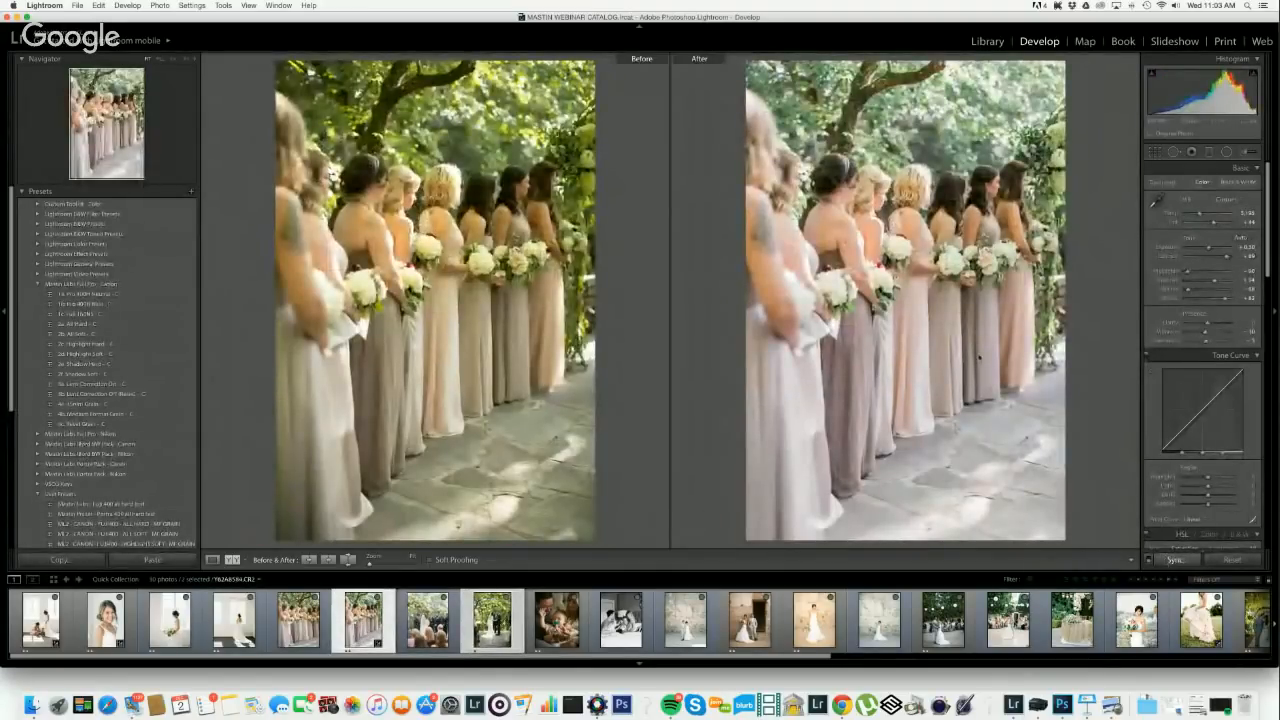
click(1176, 560)
click(655, 248)
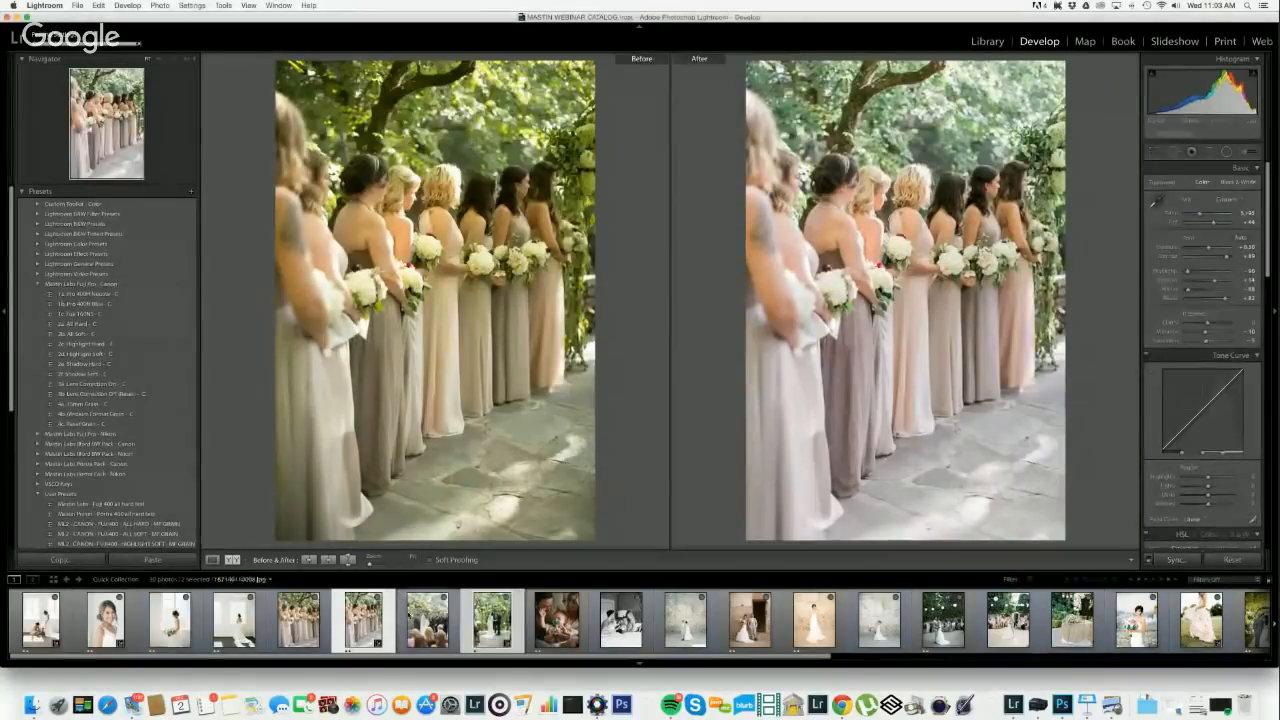
- Open the synced floral arch photo and shift its tint towards magenta
key(Right)
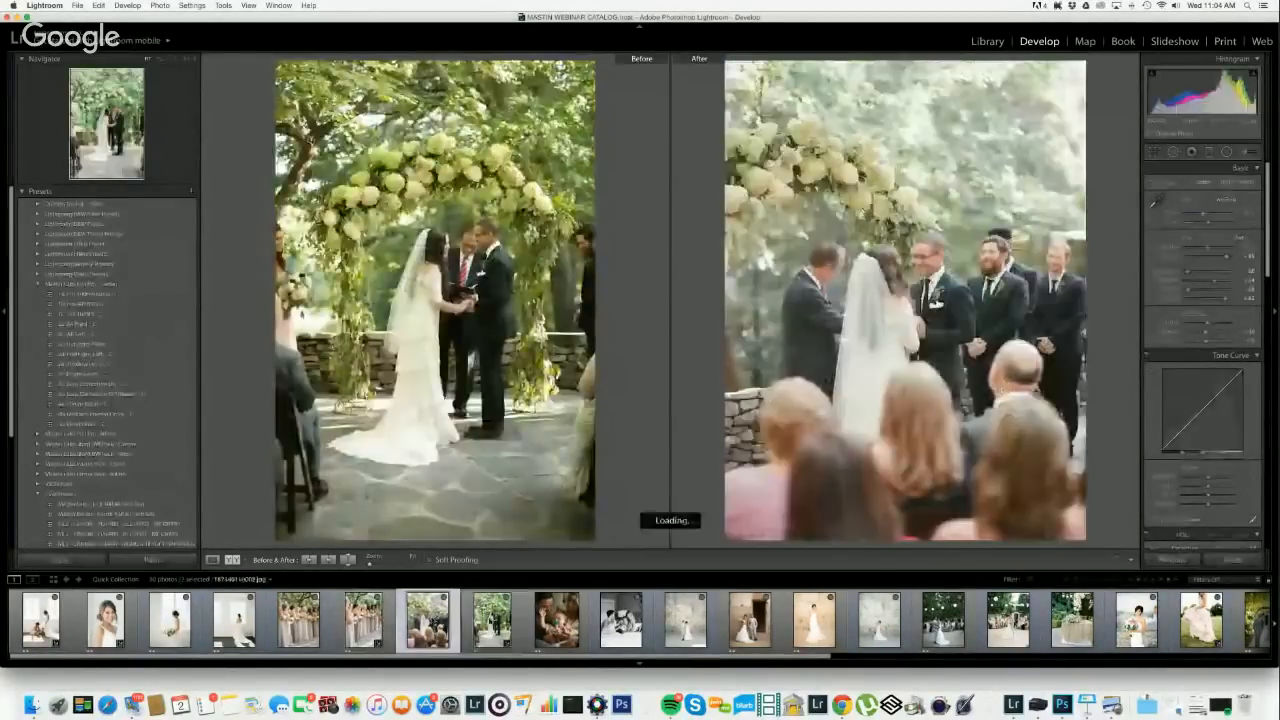
key(Right)
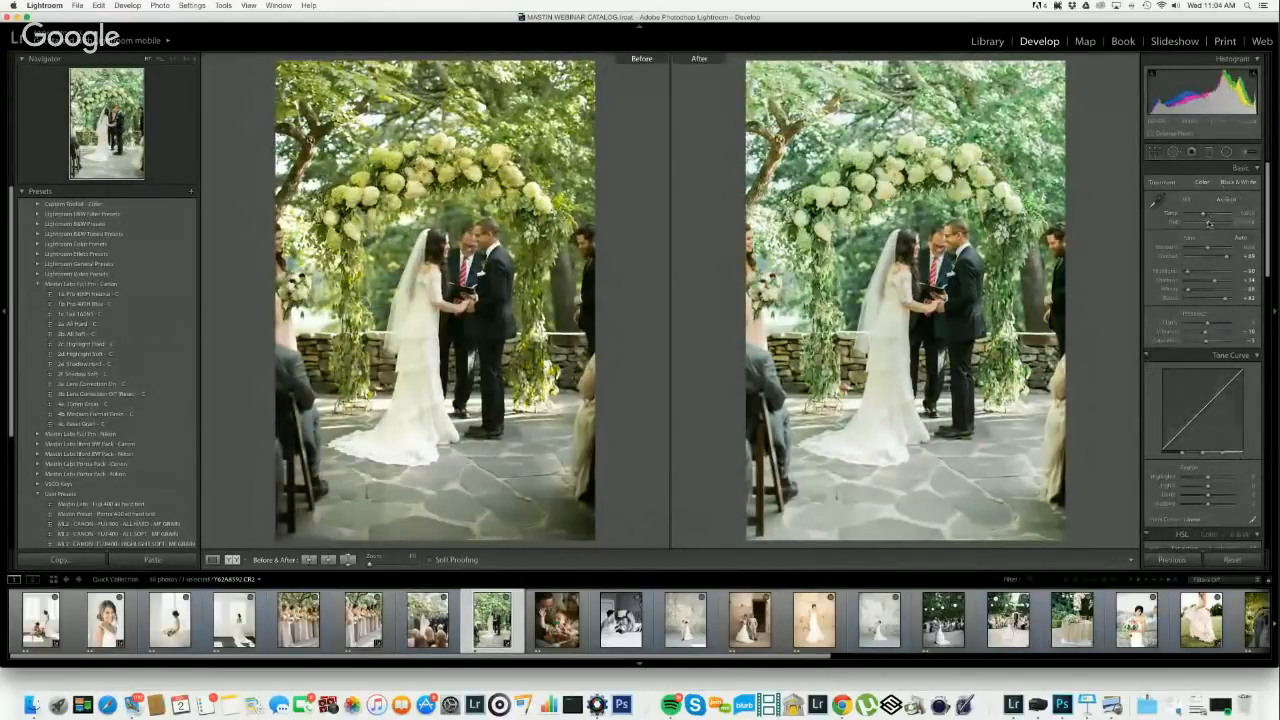
drag(1208, 224, 1214, 224)
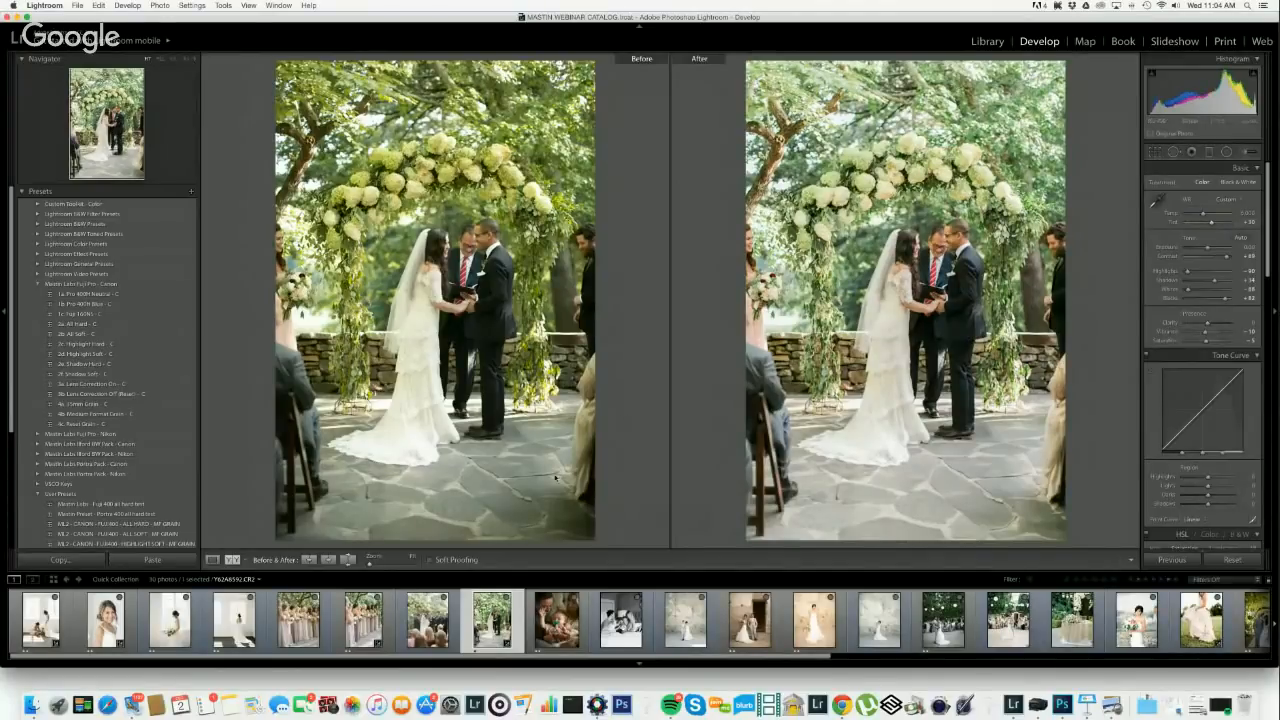
- Lock the ceremony film scan with the seated guests in the secondary window as the reference
click(454, 630)
click(33, 579)
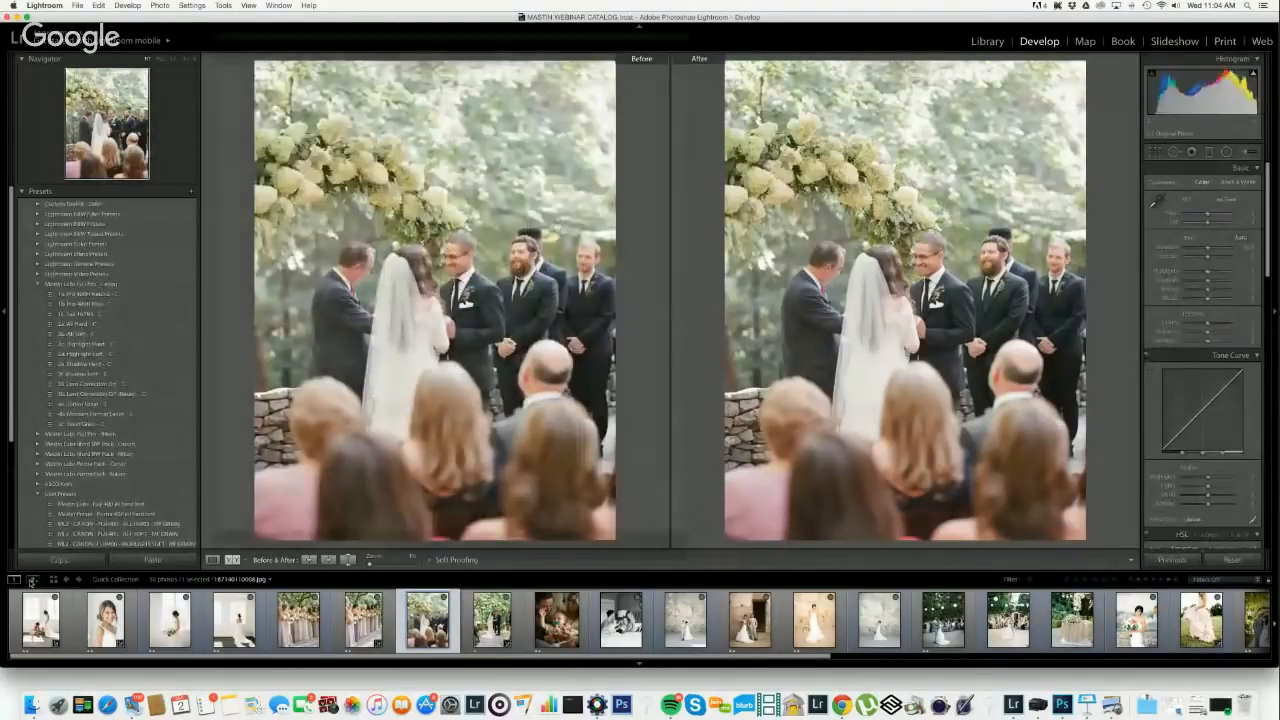
click(606, 58)
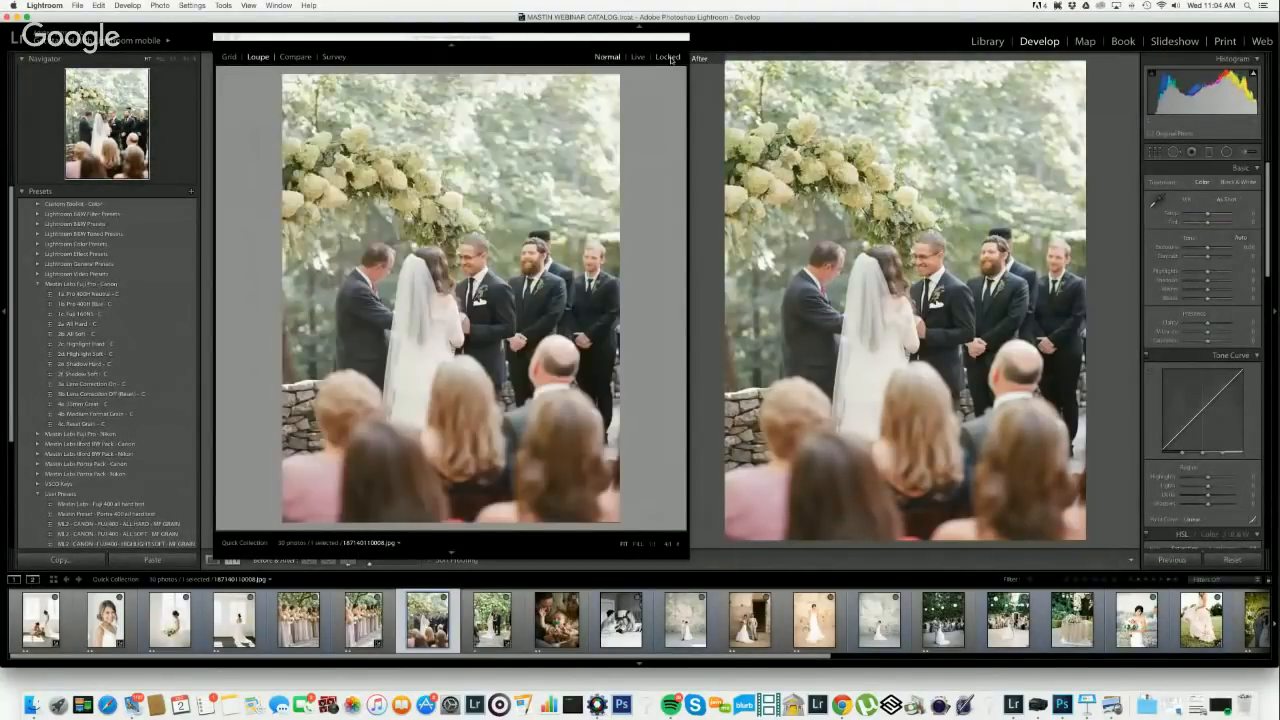
- Slightly raise the floral arch photo's exposure and cool its white balance to match the scan, and close the reference window
click(492, 620)
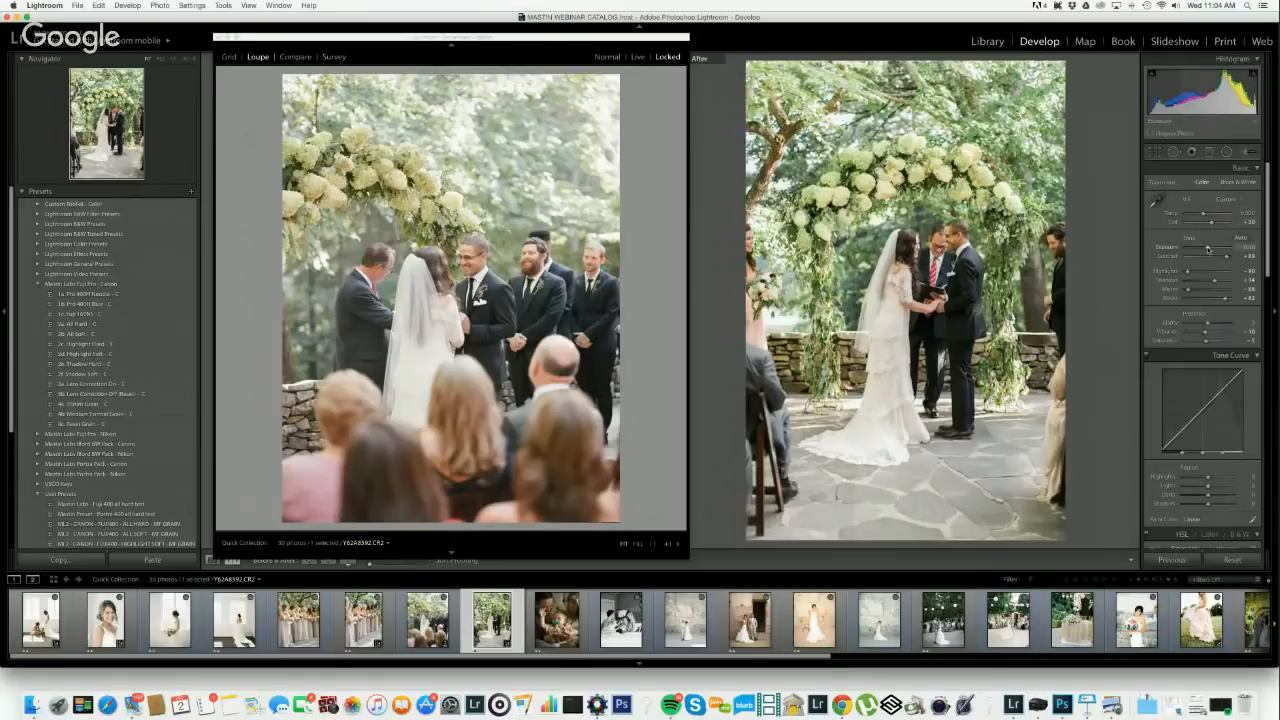
drag(1207, 249, 1202, 215)
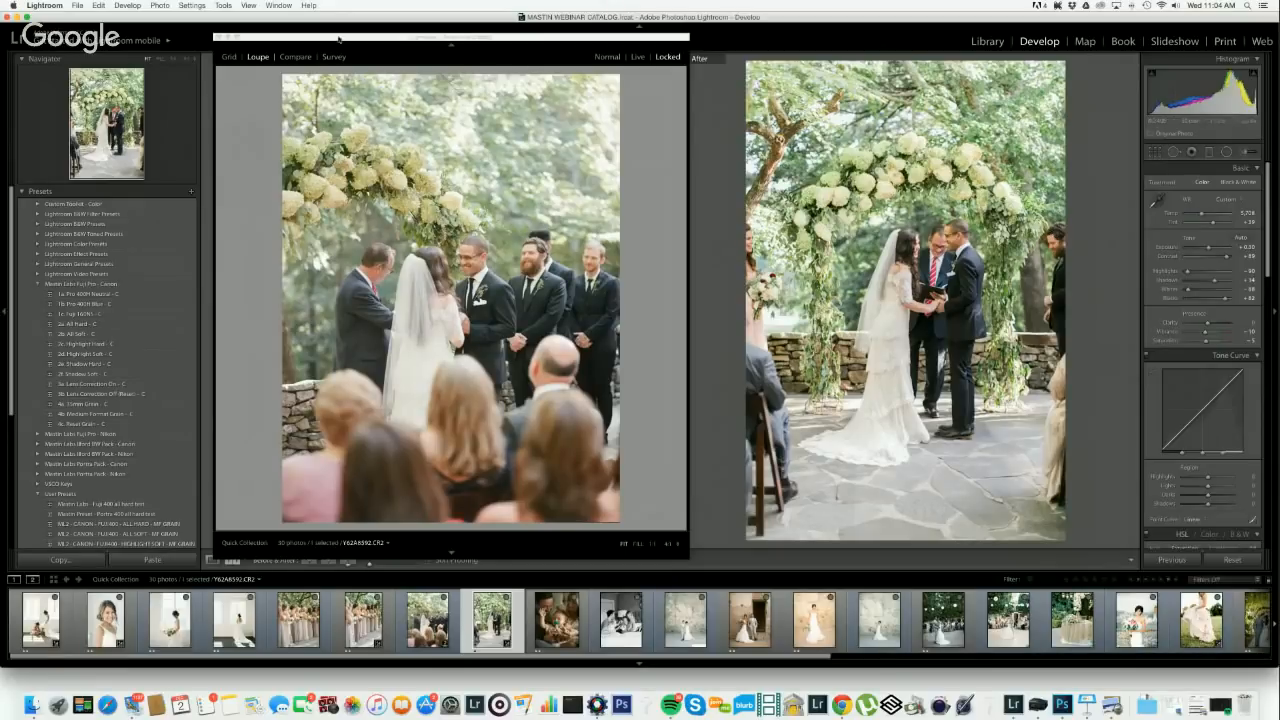
click(222, 37)
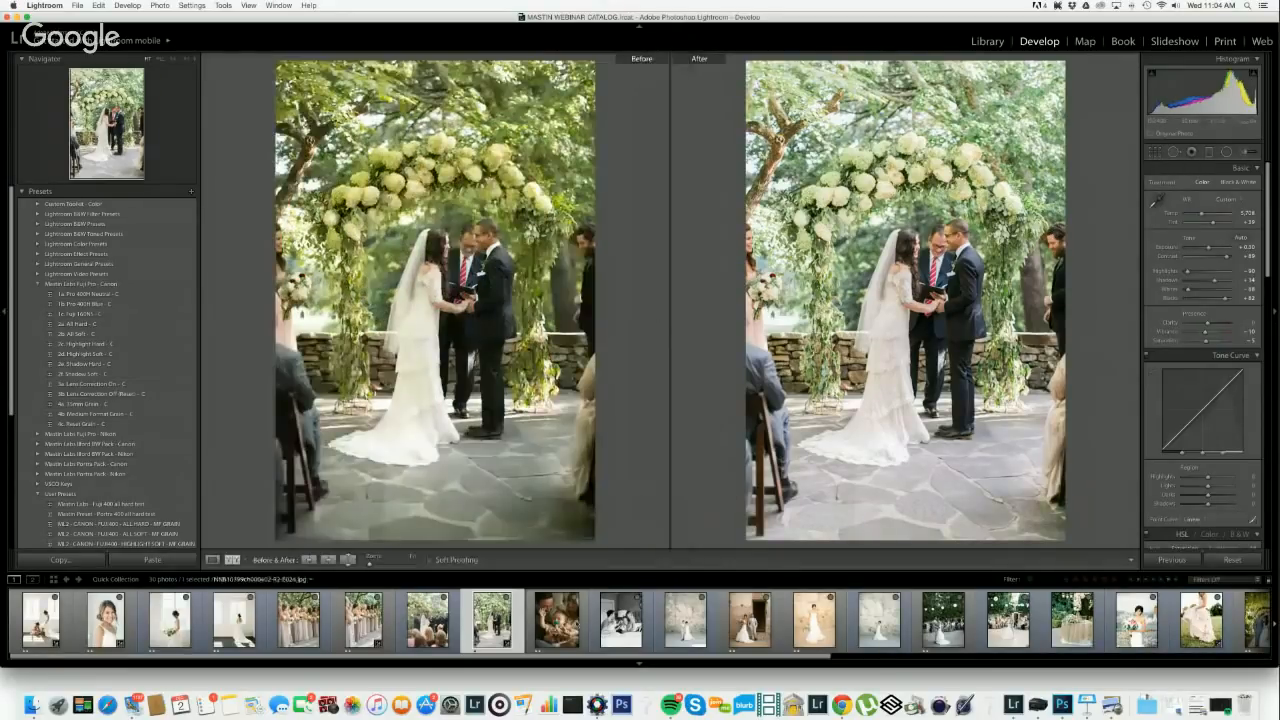
- Lock the black-and-white family film scan in the secondary window and open the unedited color family photo beside it
click(556, 620)
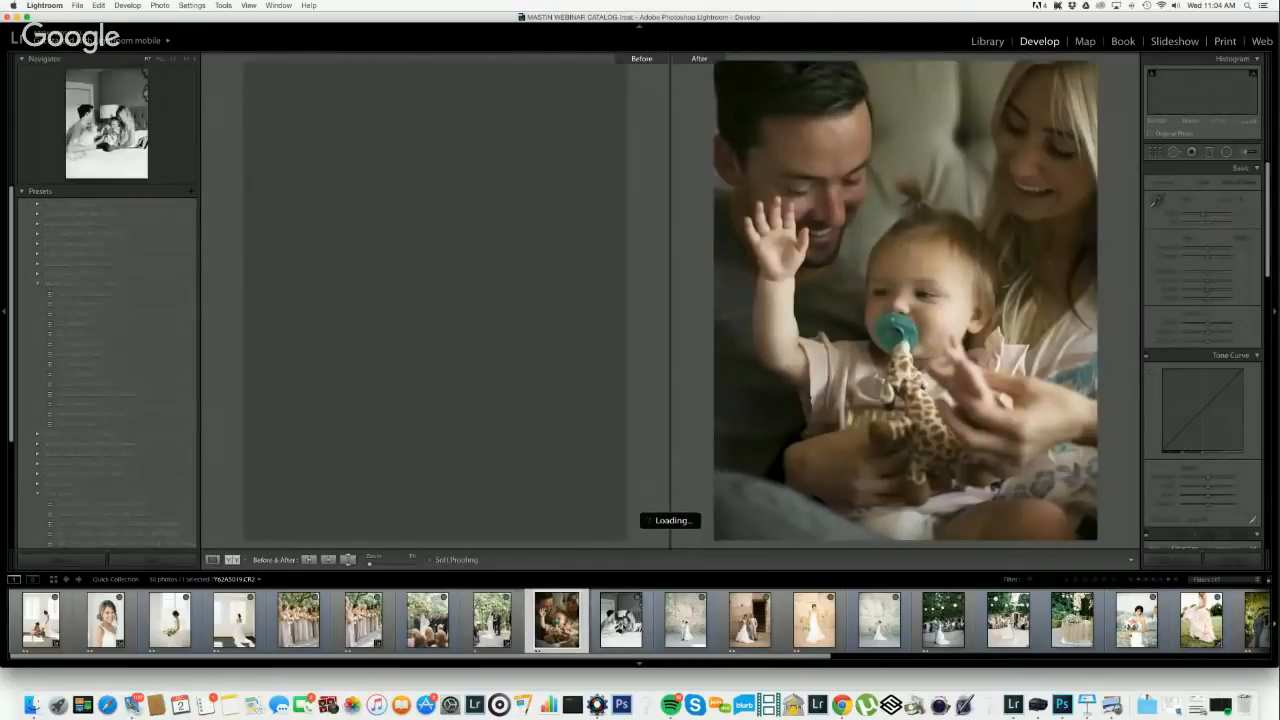
click(621, 620)
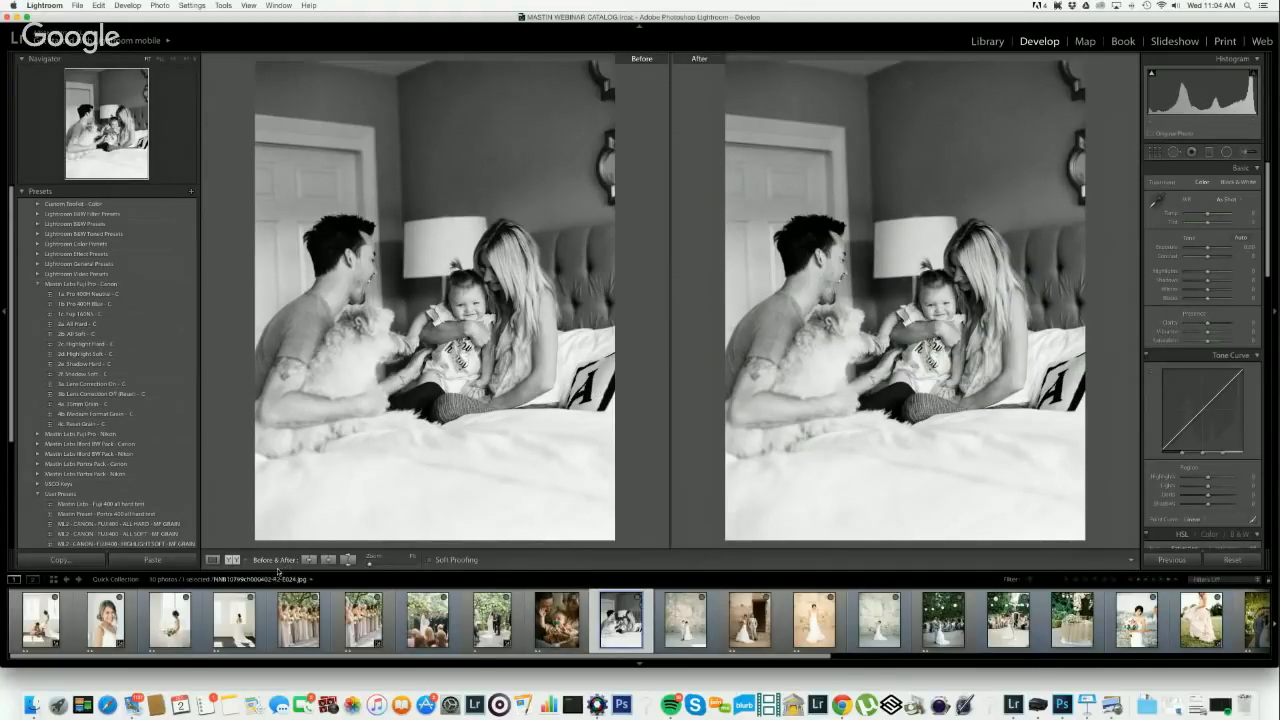
click(33, 579)
click(607, 57)
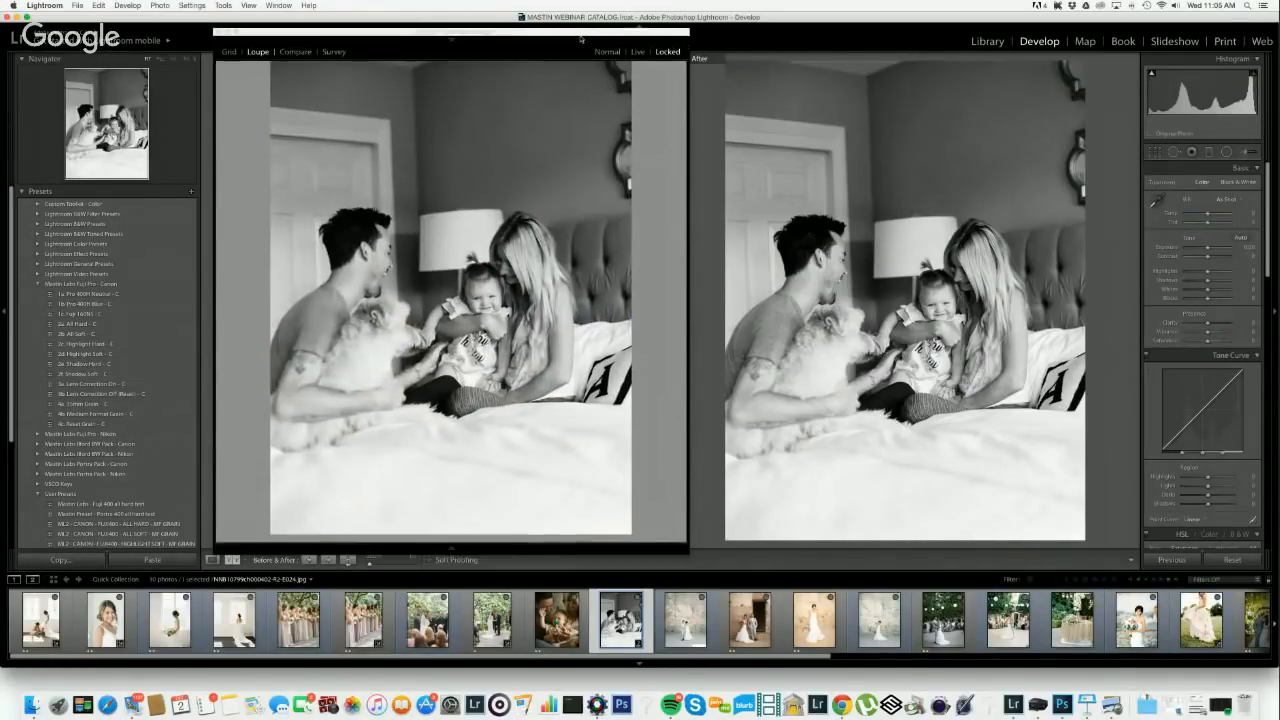
click(575, 635)
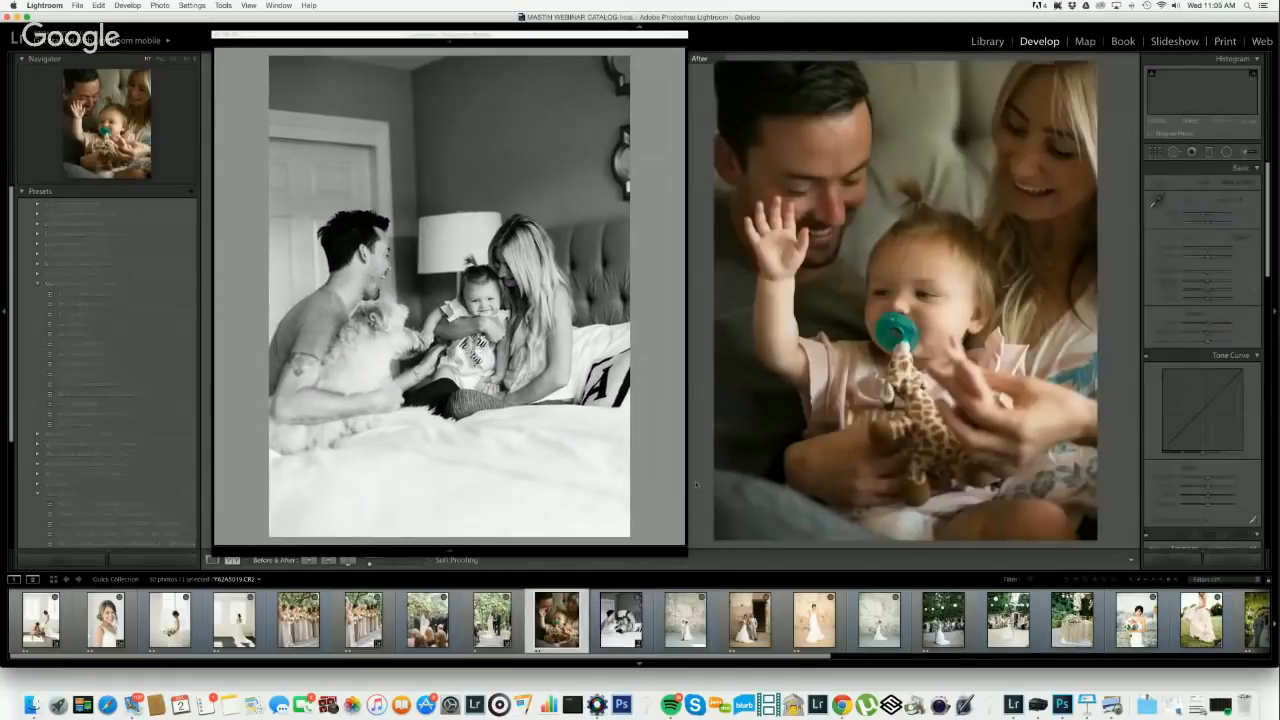
- Apply the Delta 3200 Medium Format preset from the Mastin Labs Ilford BW Pack - Canon to the family photo
scroll(142, 335, down, 5)
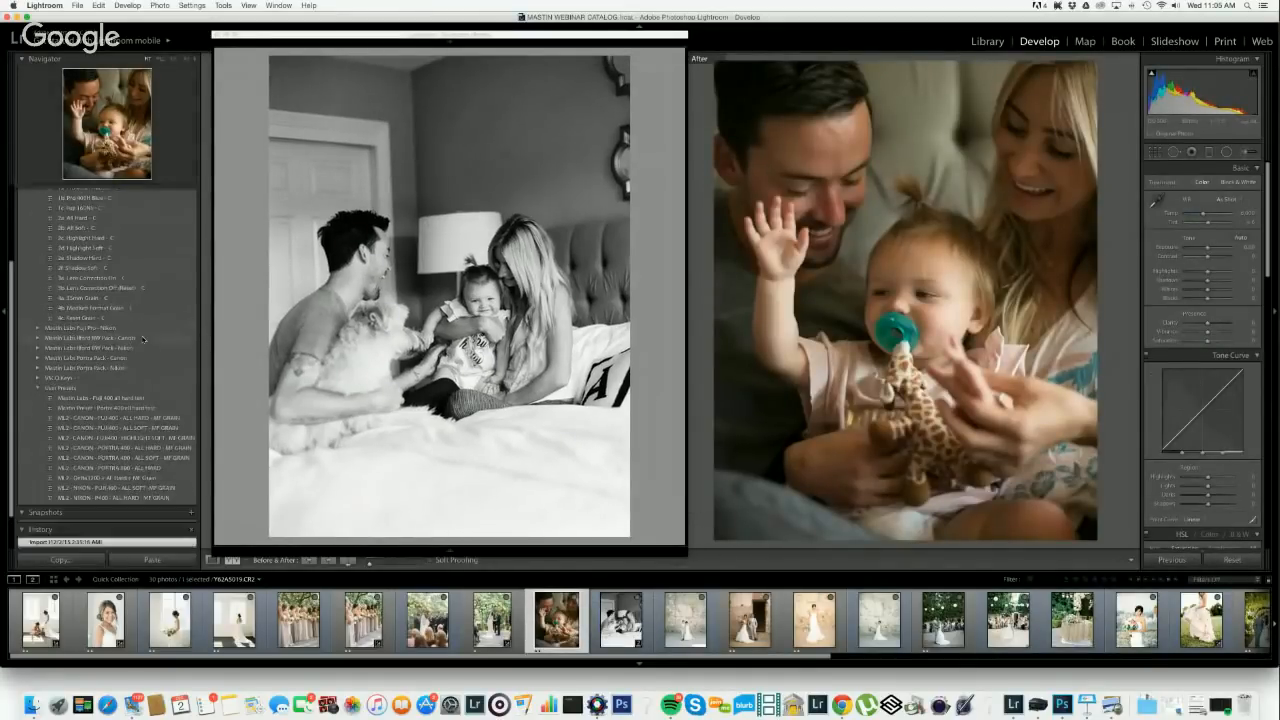
scroll(100, 378, up, 1)
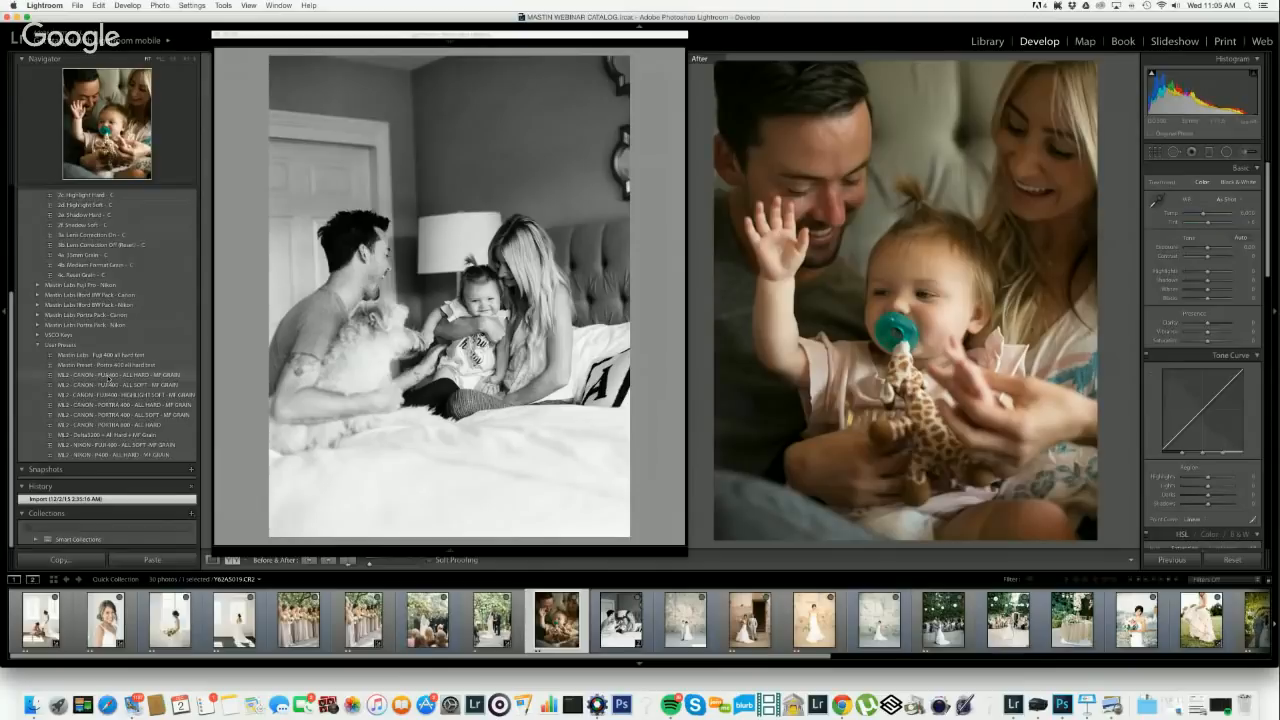
scroll(108, 378, up, 4)
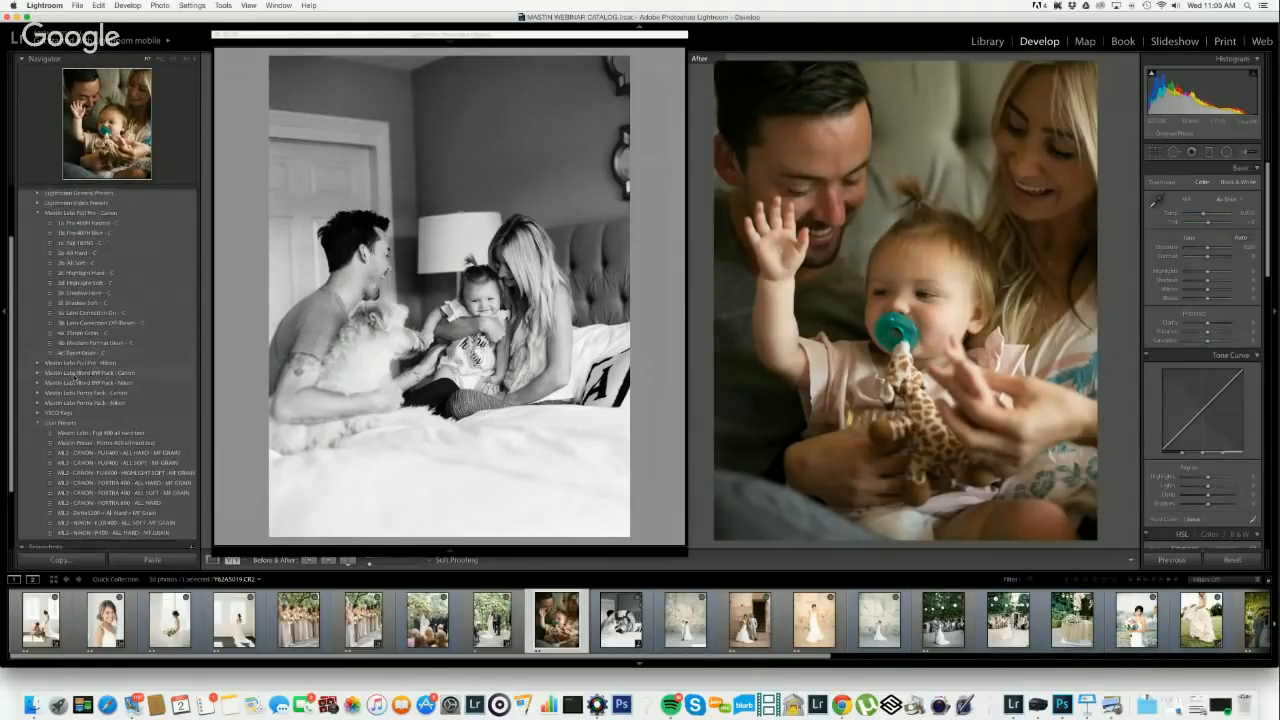
click(38, 373)
click(127, 394)
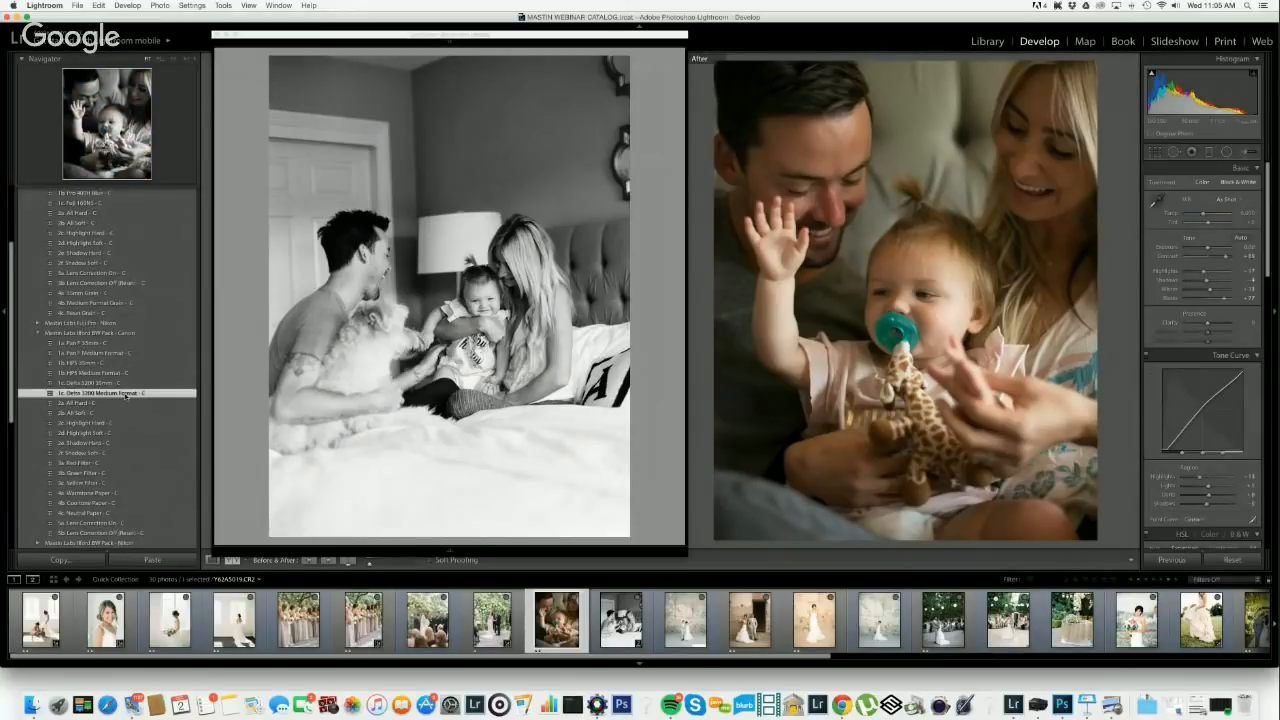
- Add the All Soft tone preset and the Lens Correction On preset from the Ilford pack to the family photo
click(93, 413)
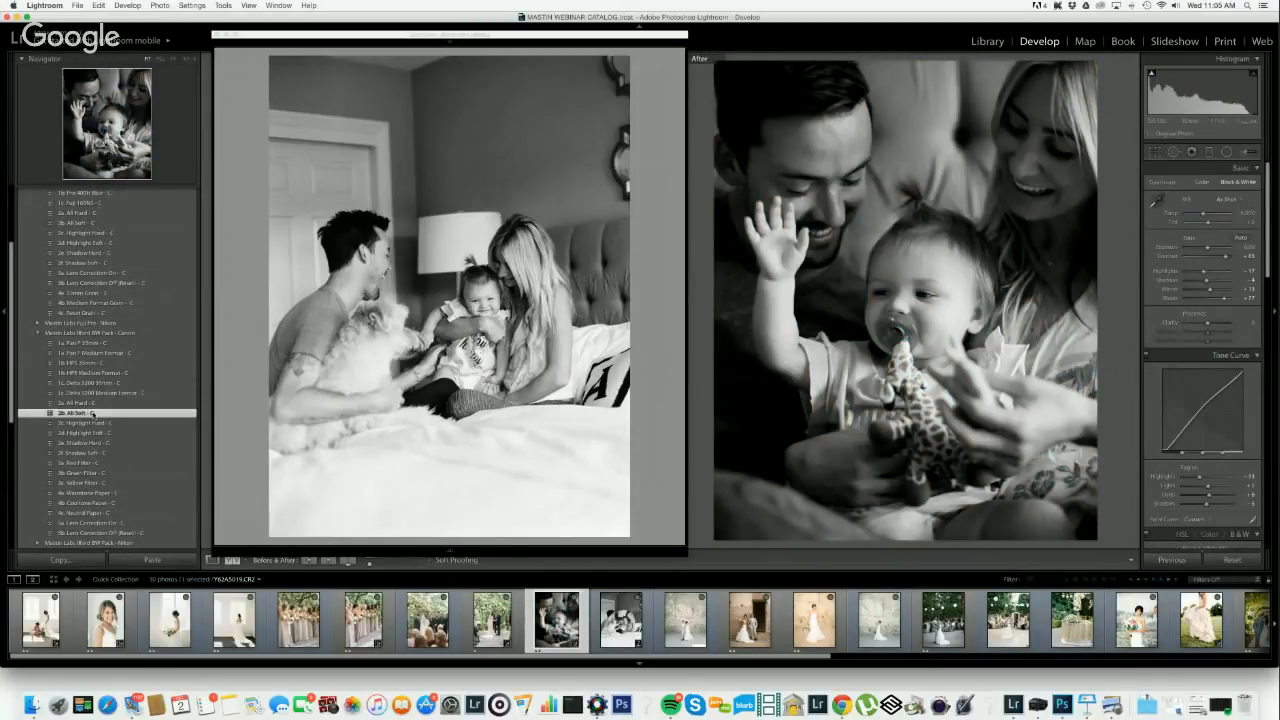
scroll(110, 420, down, 4)
click(123, 427)
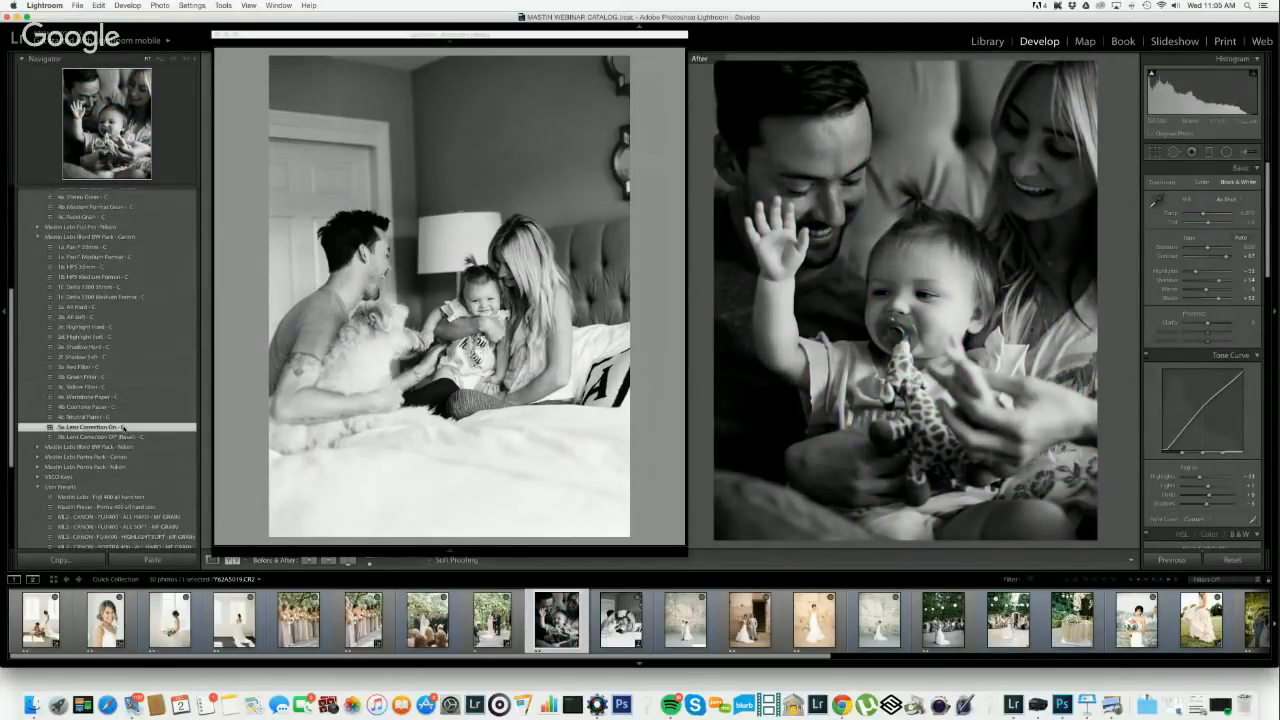
- Raise the family photo's exposure to about +0.73 and compare its faces up close with the film scan
drag(1205, 248, 1210, 248)
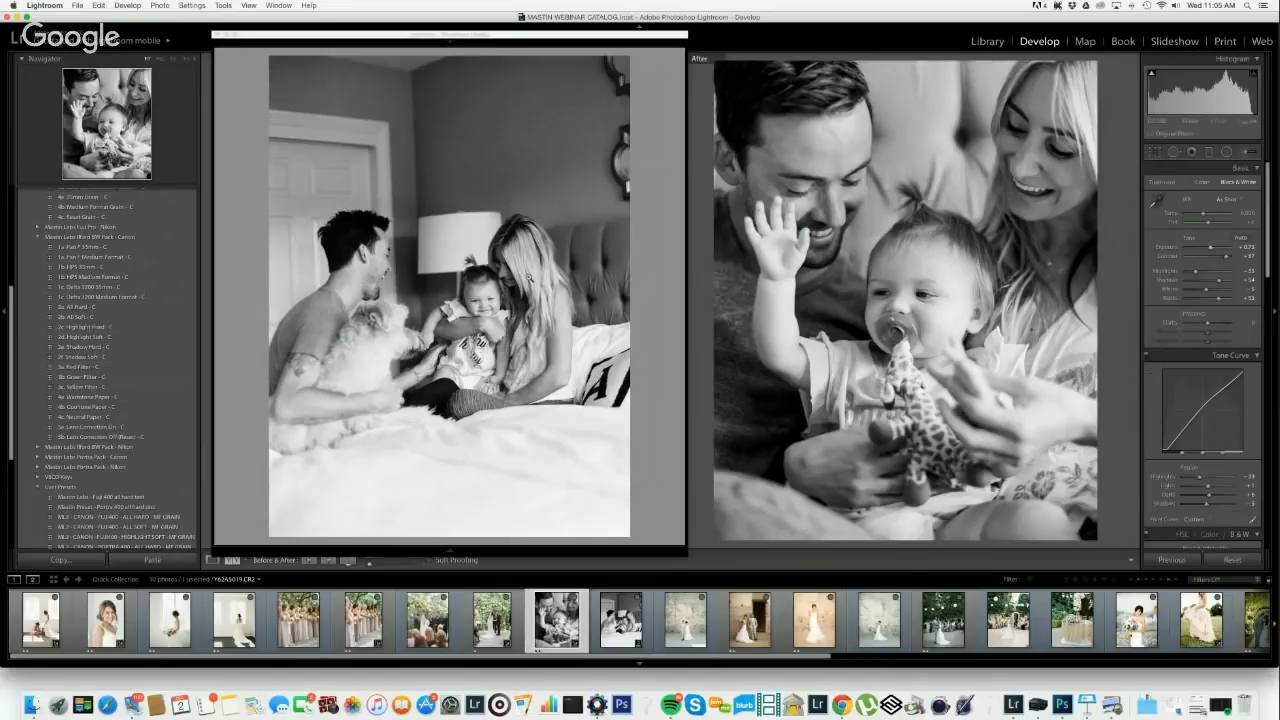
click(521, 281)
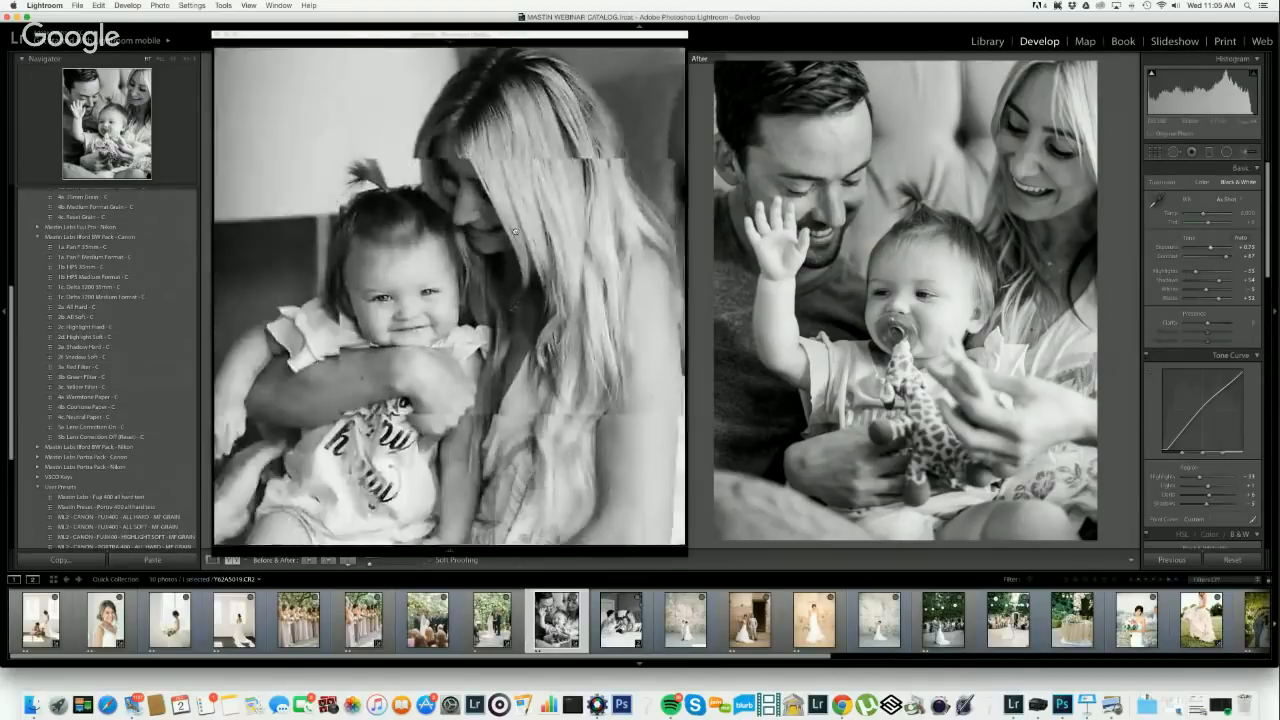
click(936, 292)
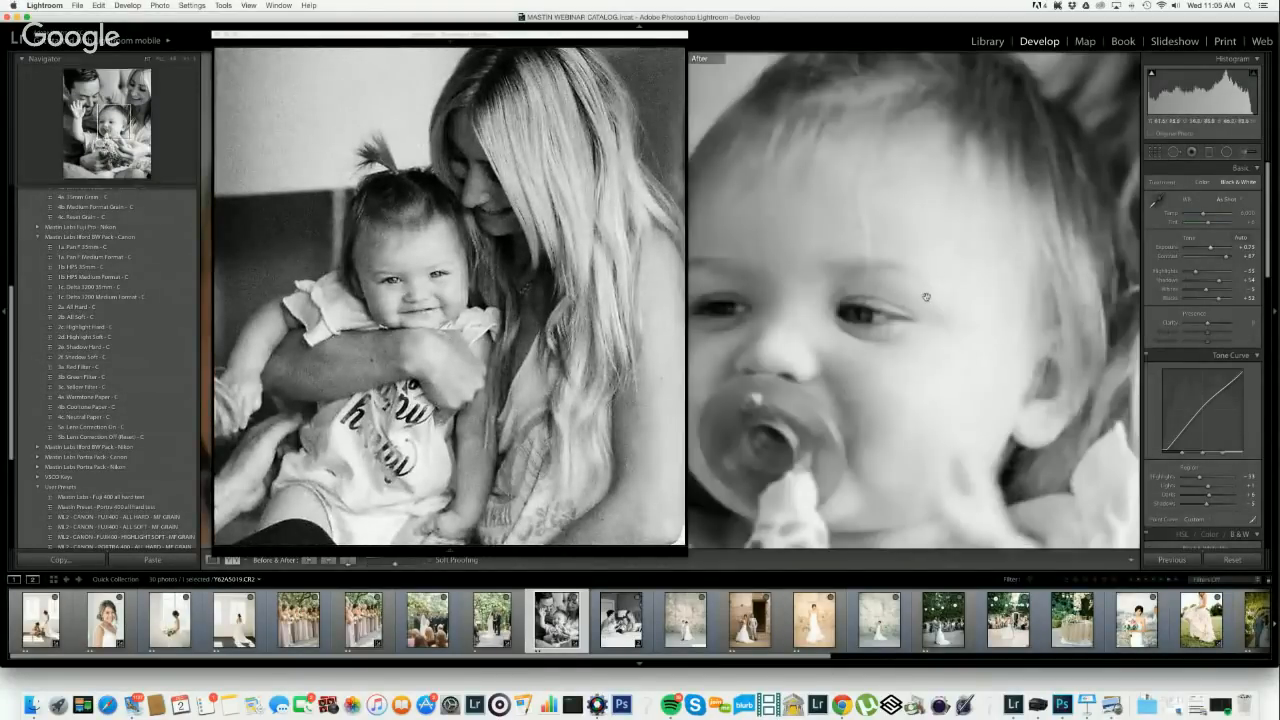
drag(930, 292, 958, 273)
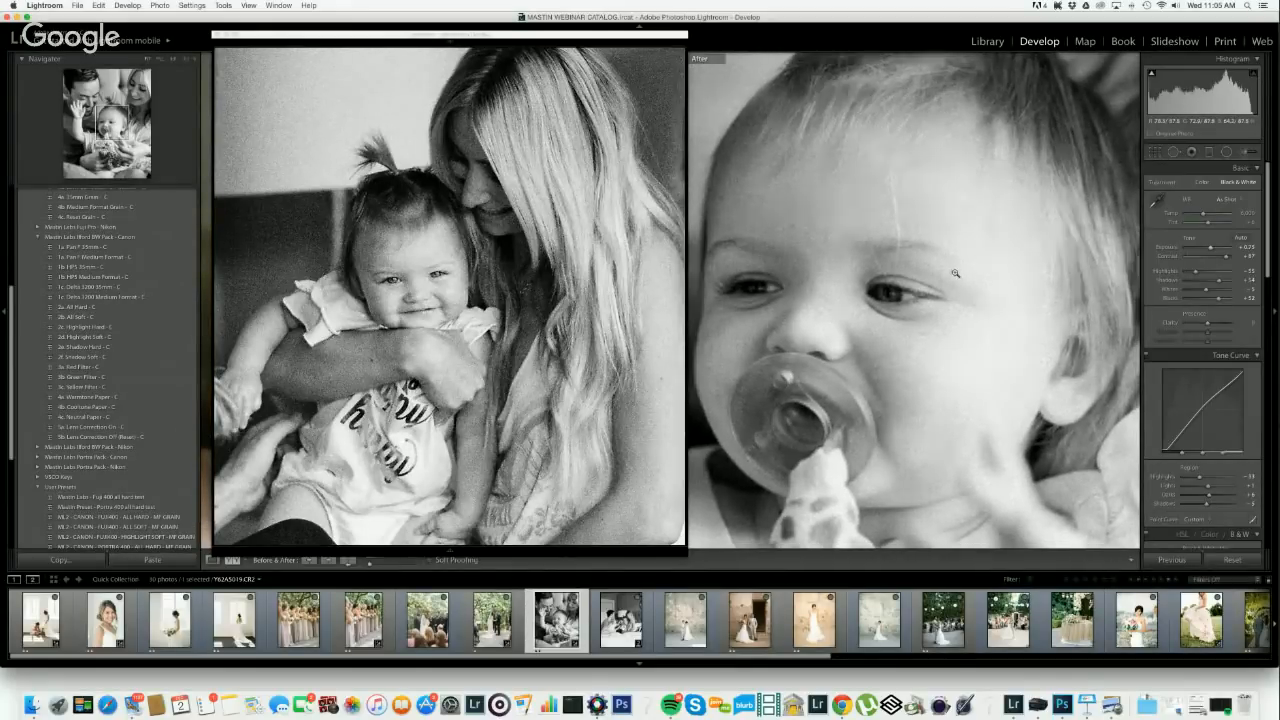
click(954, 272)
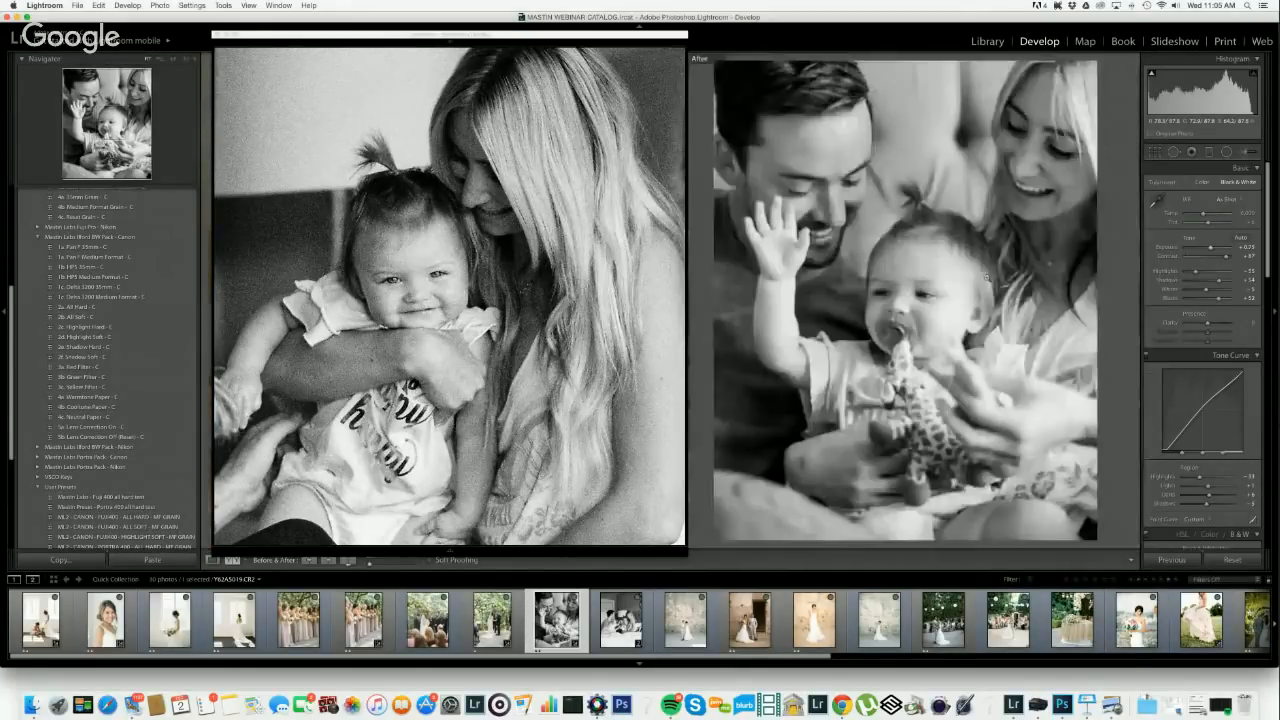
- Apply the Ilford pack's Shadow Hard preset to the family photo, then lift its shadows and raise exposure to about +1.20
click(92, 347)
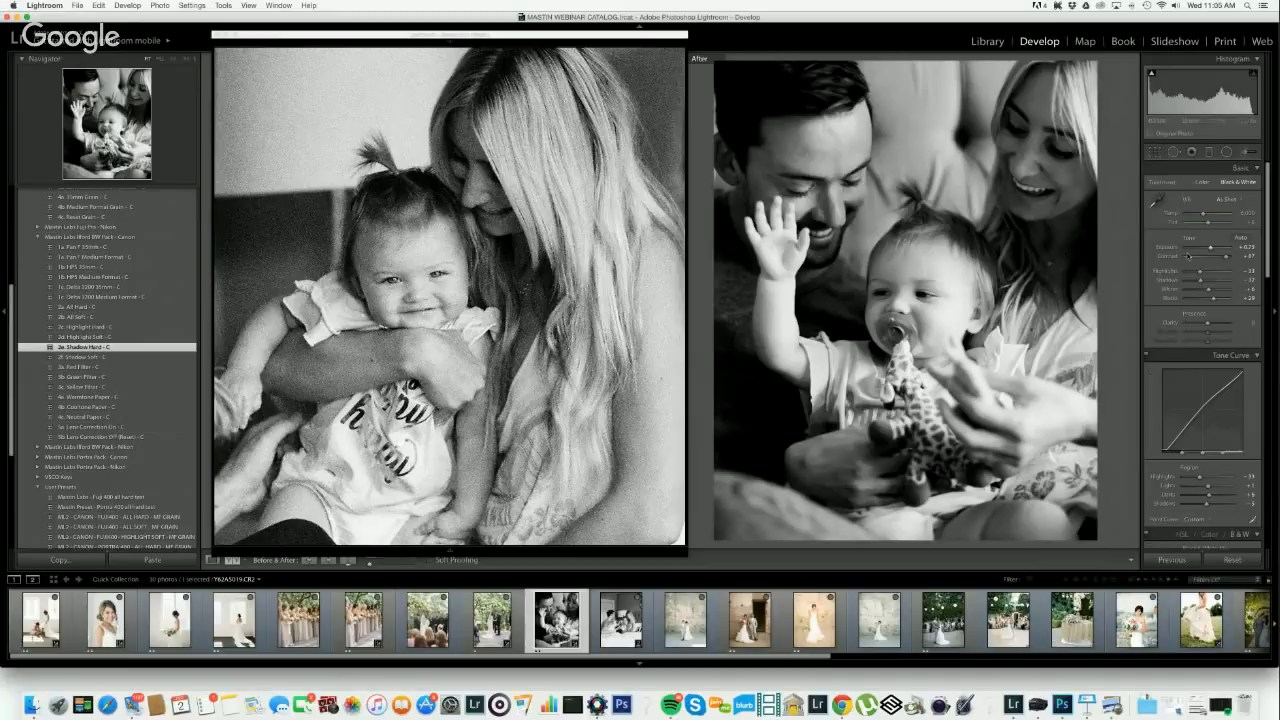
drag(1209, 248, 1207, 250)
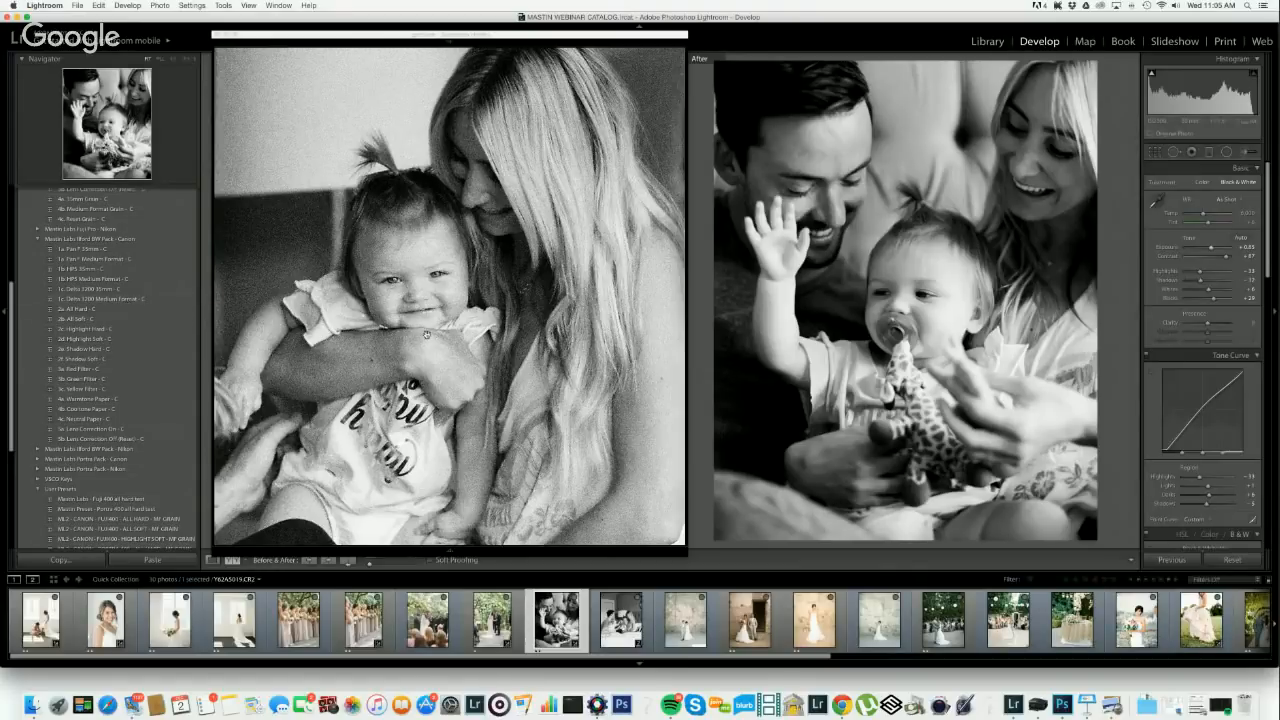
click(427, 333)
click(908, 316)
click(930, 318)
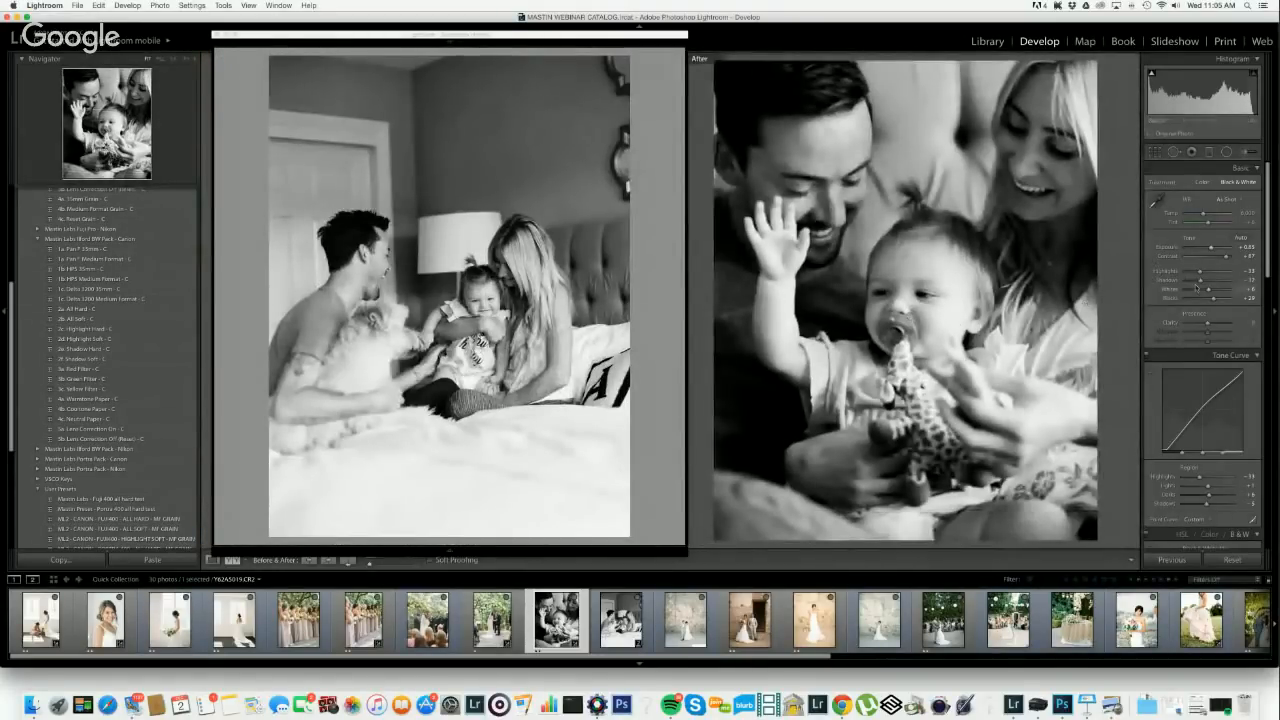
drag(1207, 283, 1205, 283)
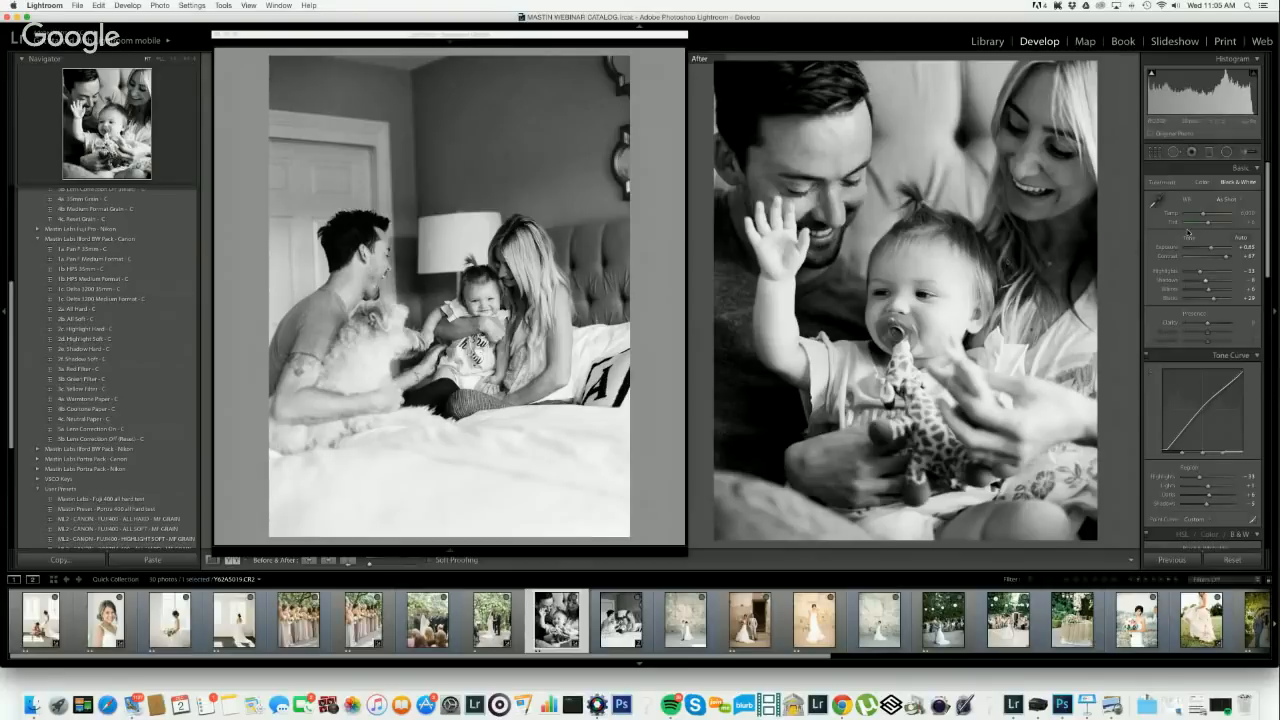
drag(1211, 248, 1215, 248)
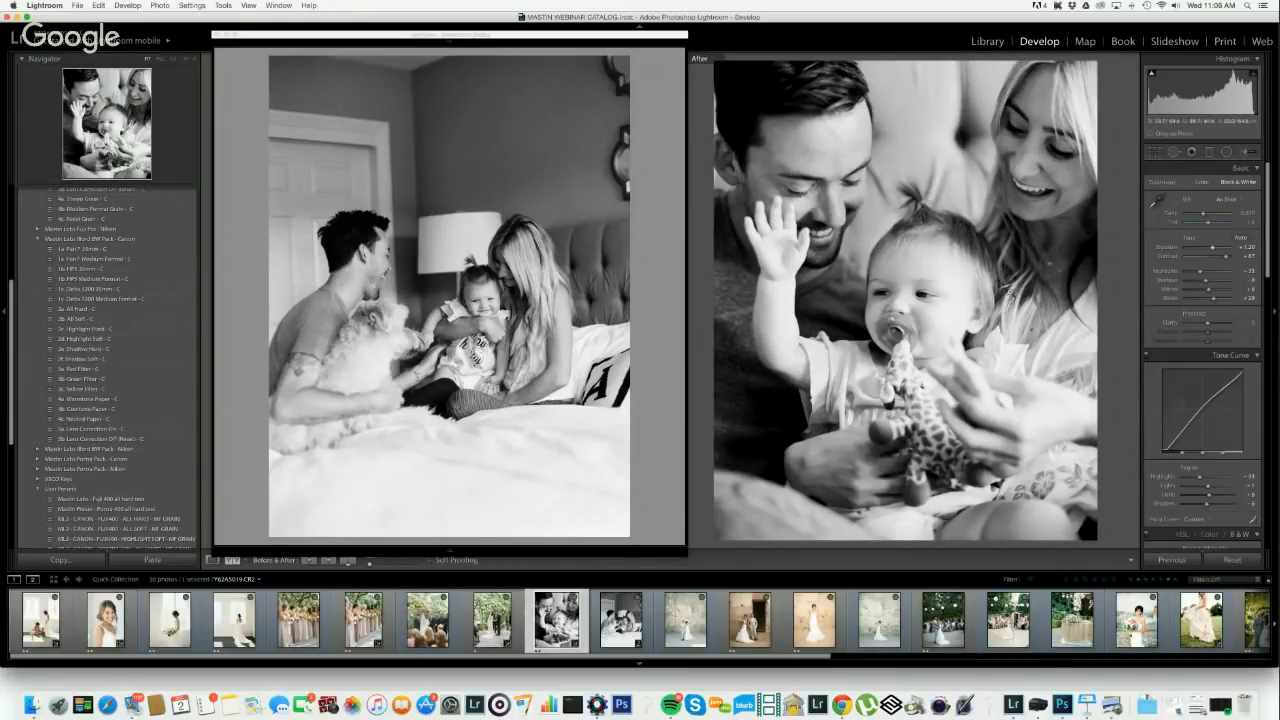
- Close the reference window and examine the film scan of the couple by the stone wall up close
click(697, 619)
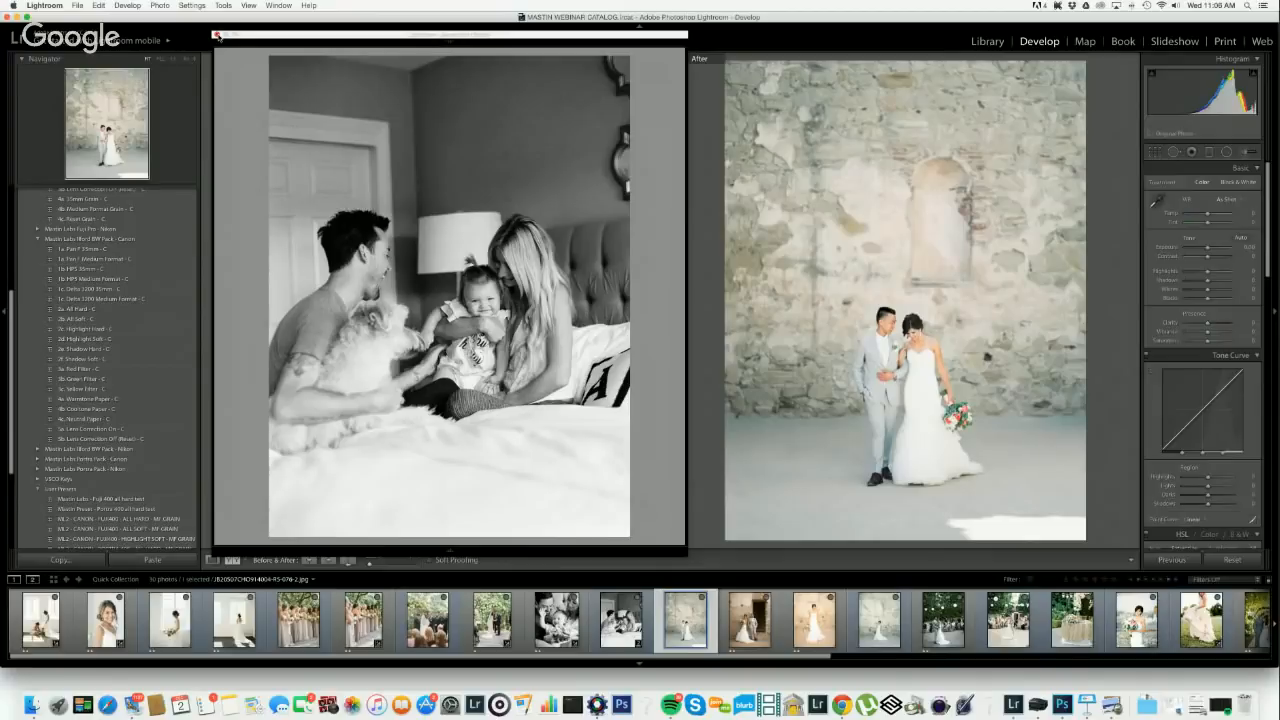
click(217, 35)
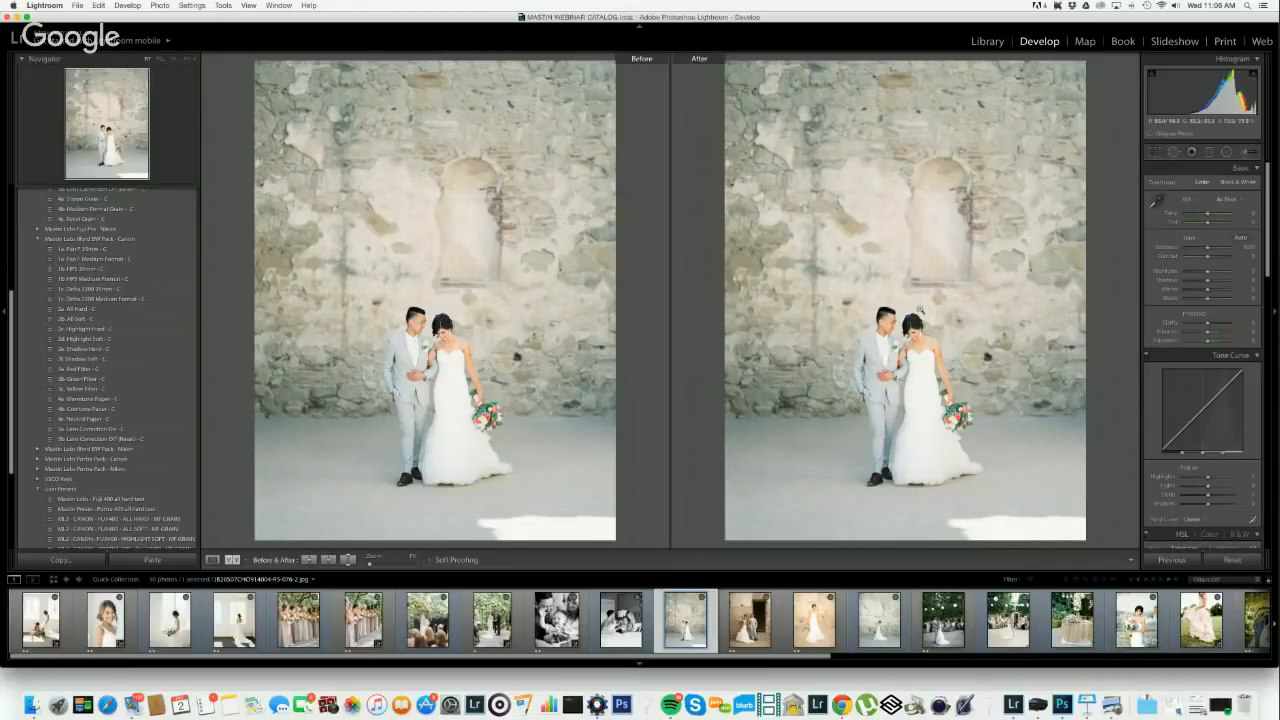
click(938, 395)
drag(883, 315, 953, 309)
drag(937, 261, 971, 305)
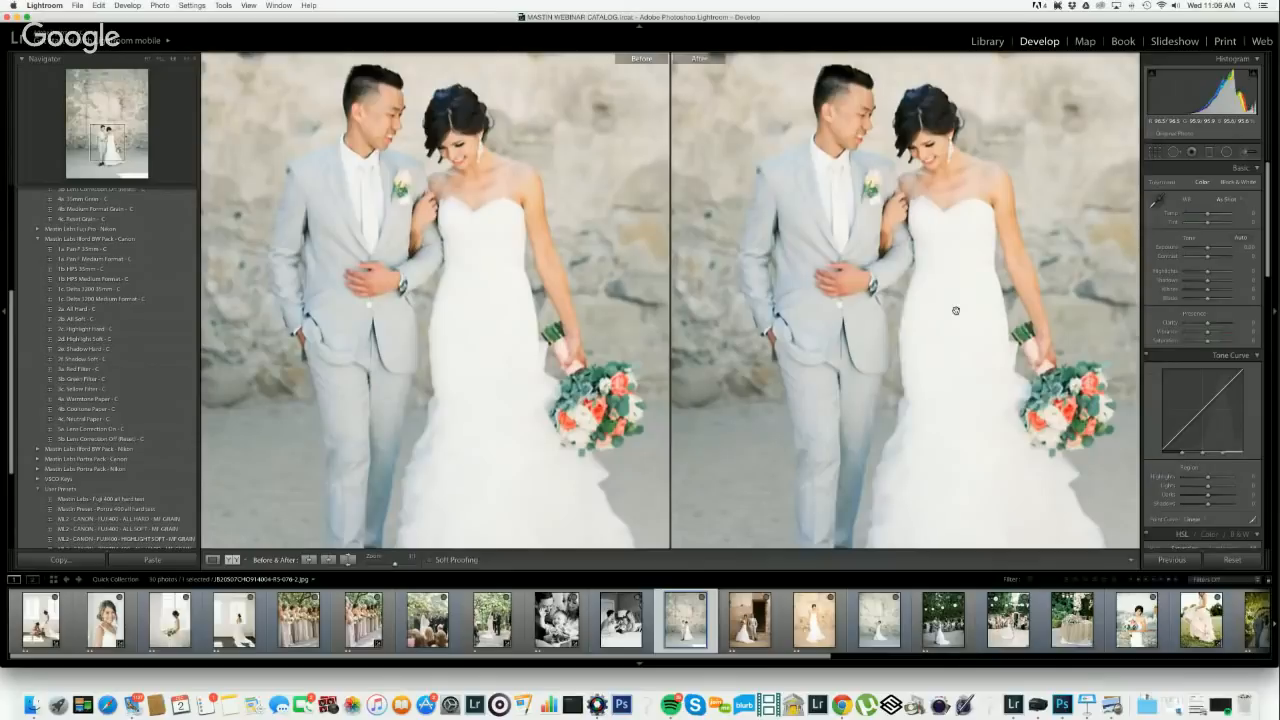
click(956, 311)
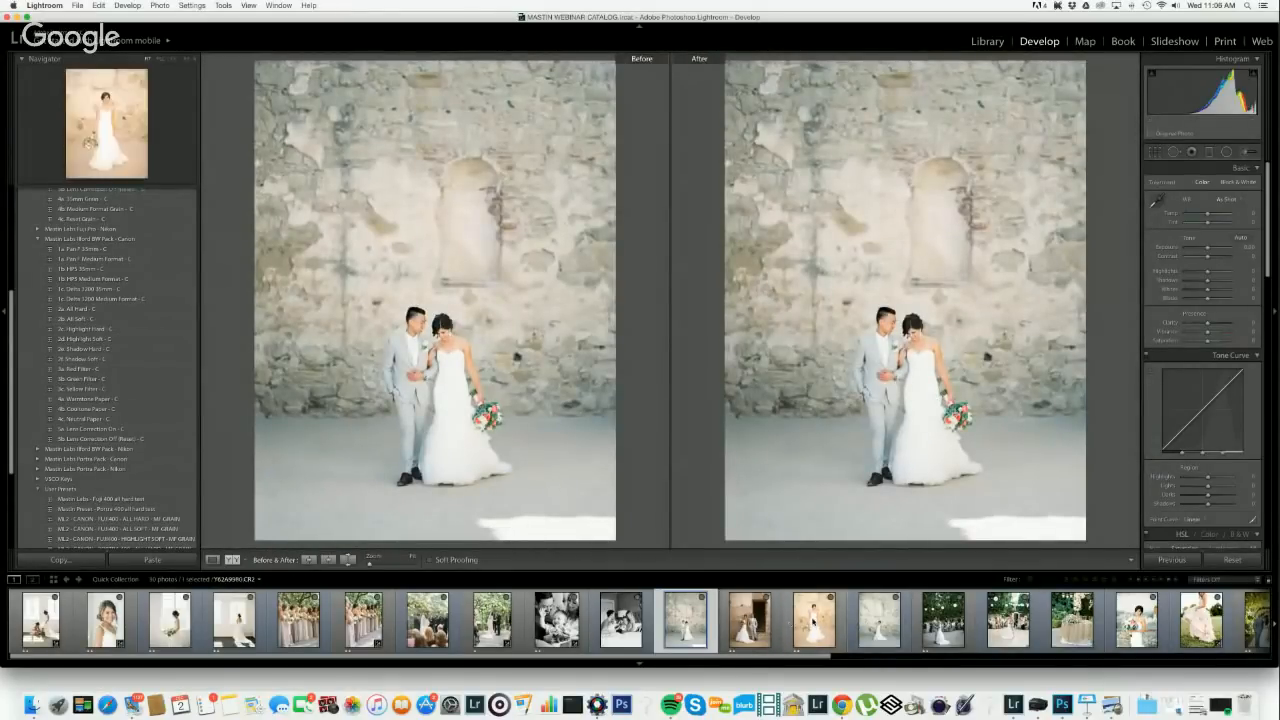
- Open the warm-toned bride photo and neutralize its white balance by sampling the white dress
click(814, 620)
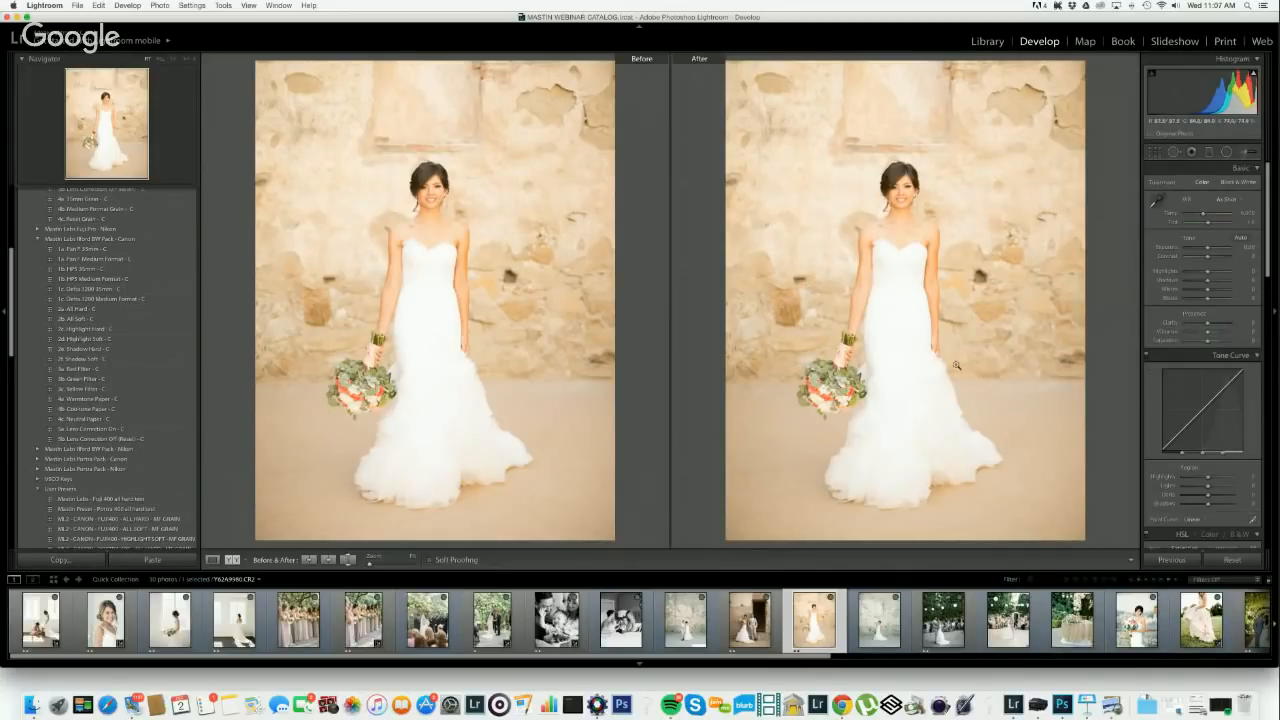
click(1158, 201)
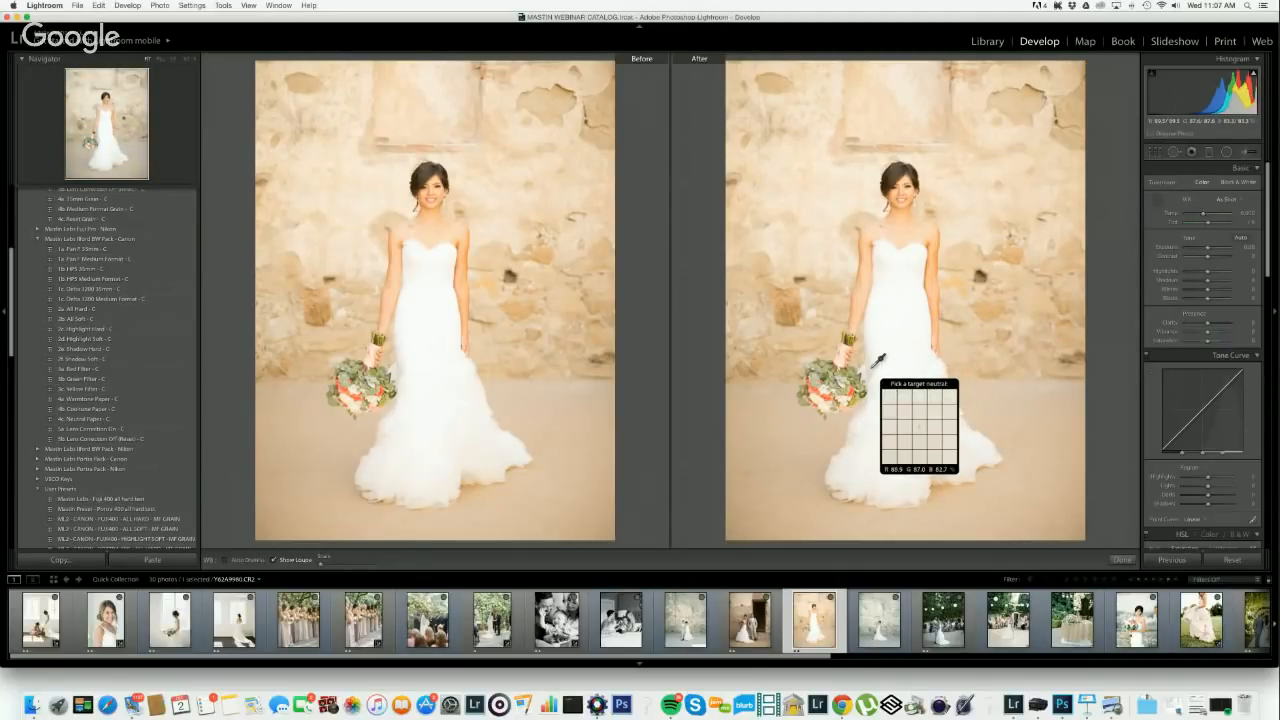
click(877, 361)
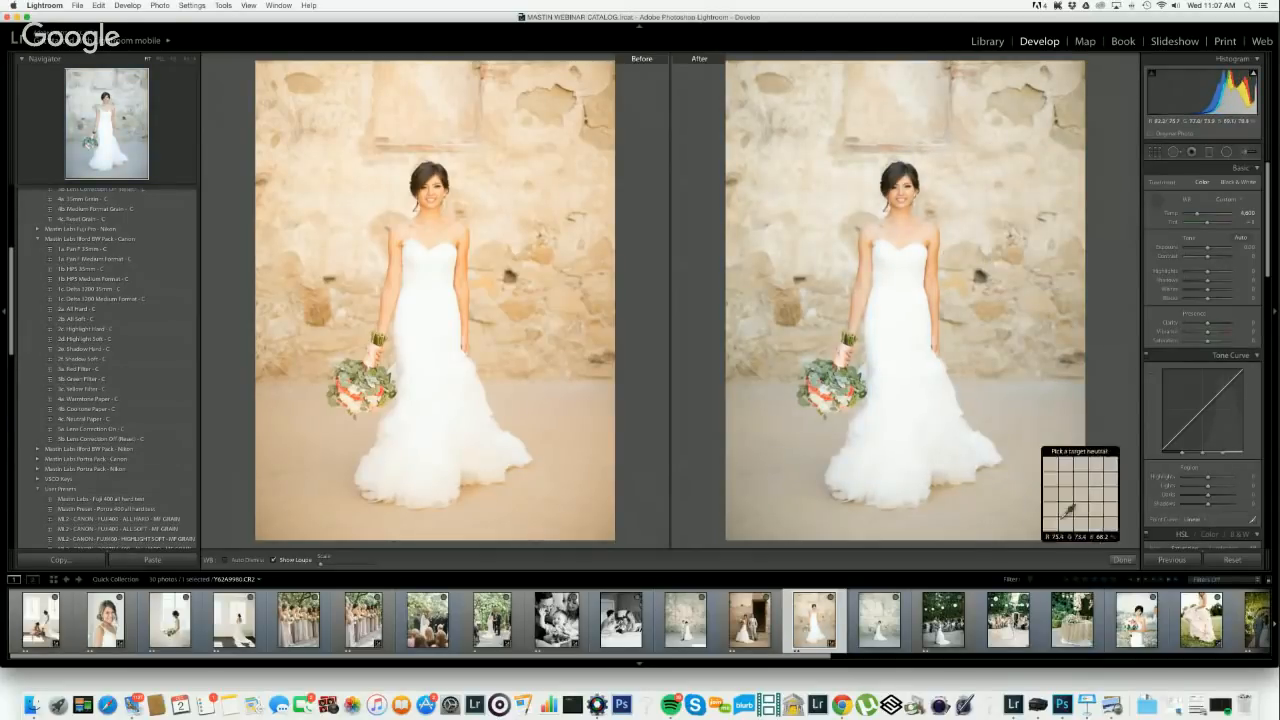
click(1122, 559)
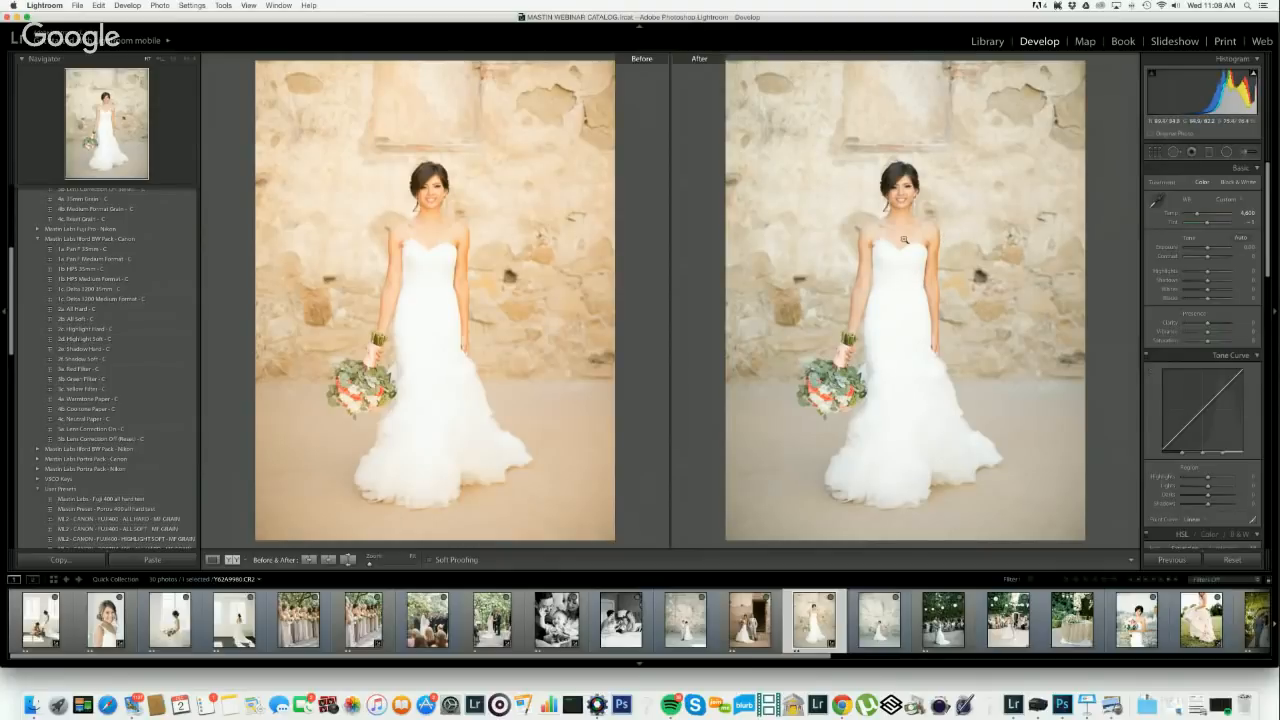
- Try the ML2 - CANON - FUJI400 - ALL SOFT - MF GRAIN preset on the bride photo, undo it, and examine the dress
scroll(130, 375, down, 5)
scroll(130, 368, down, 1)
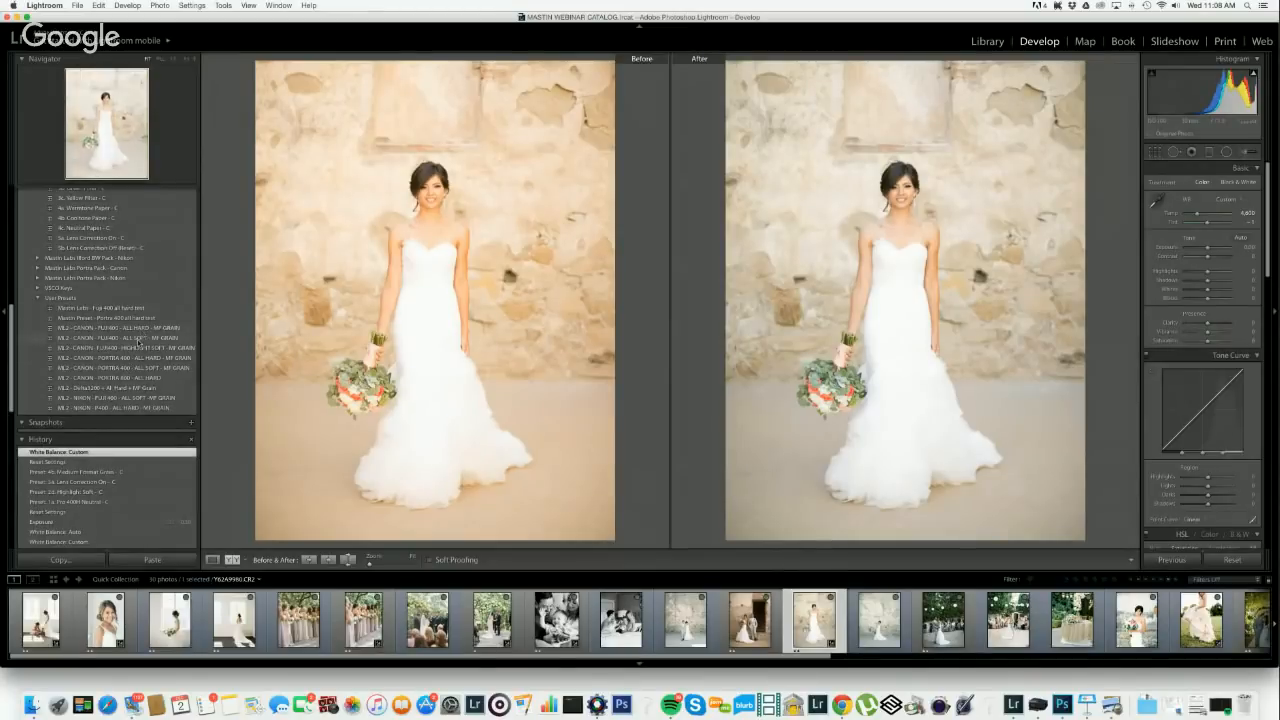
click(154, 340)
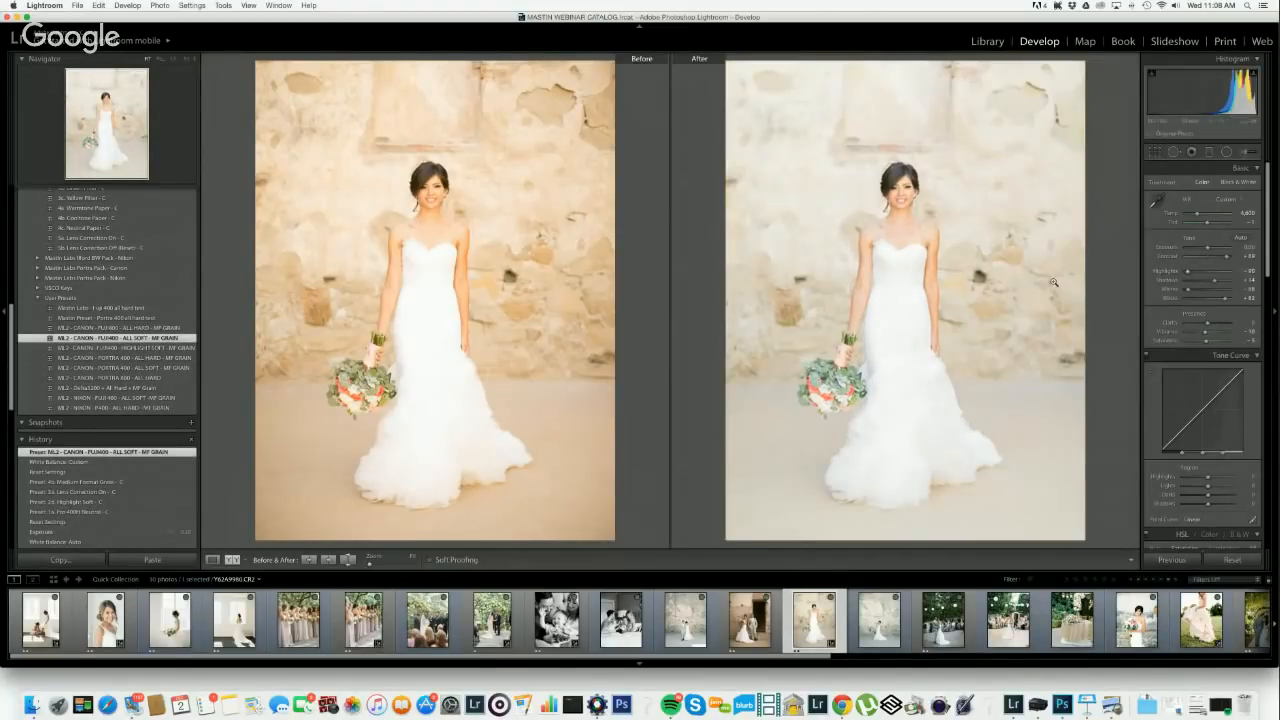
key(super+z)
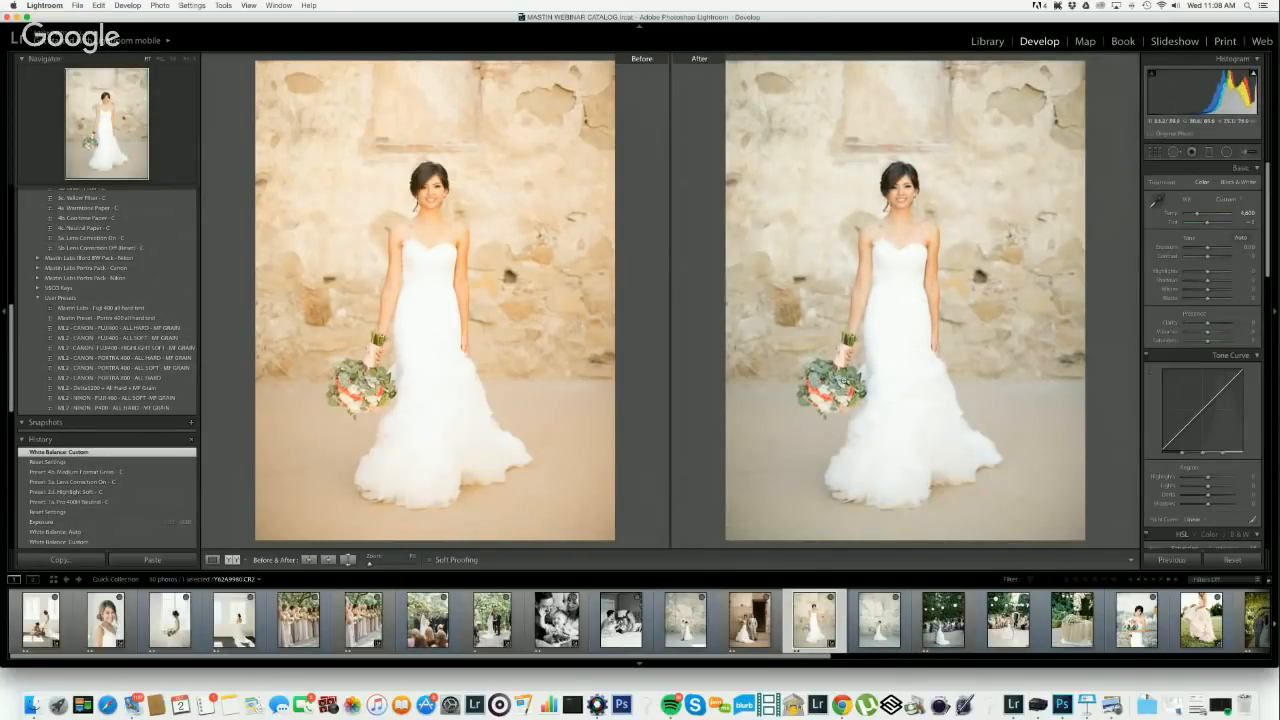
click(896, 363)
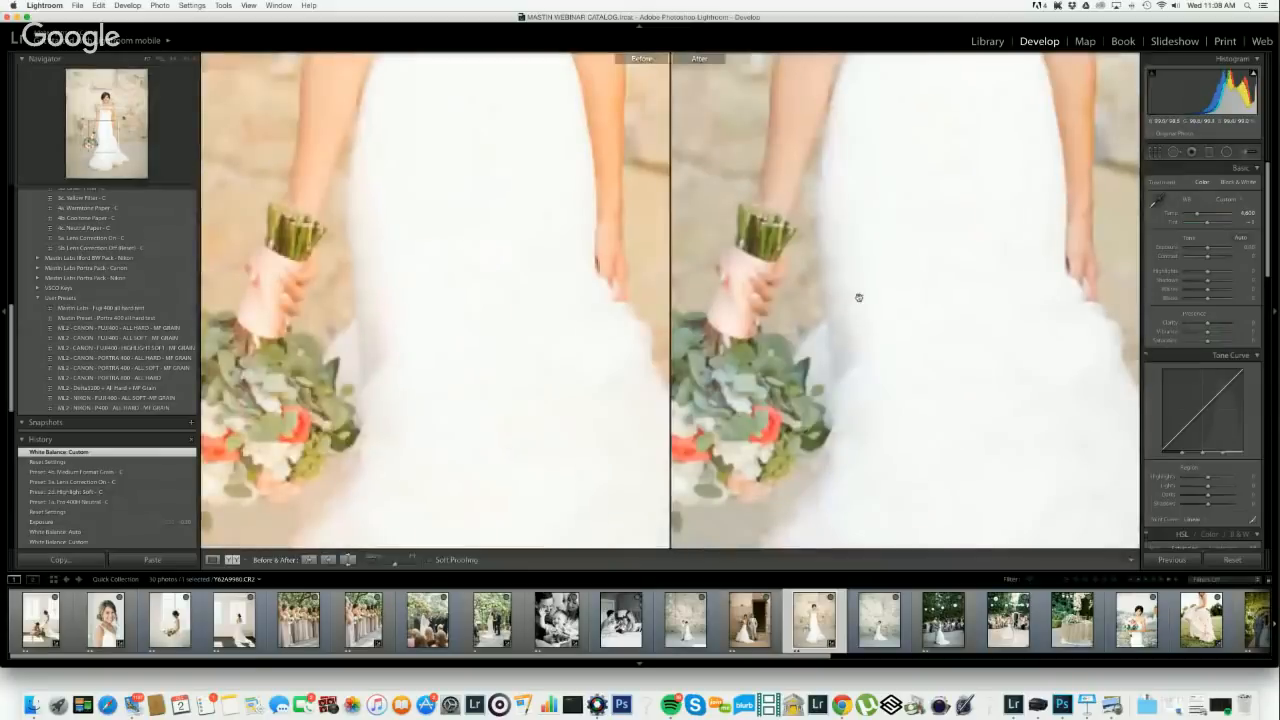
click(965, 337)
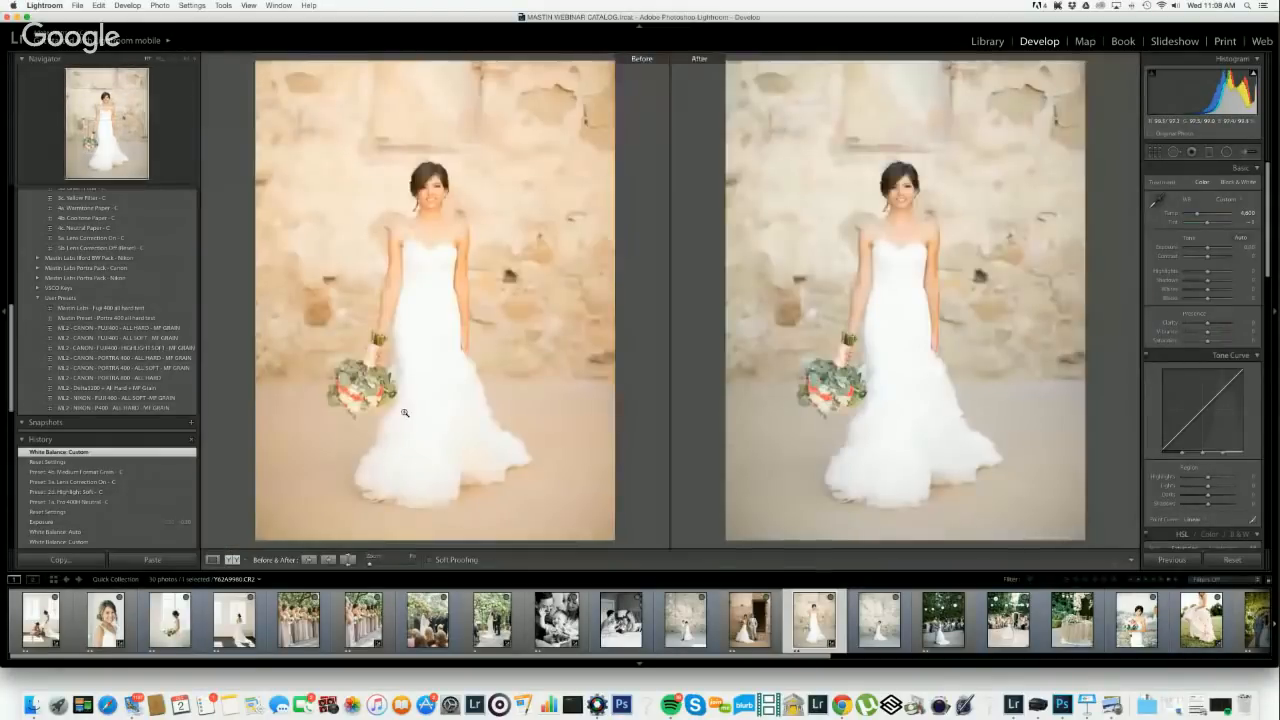
- Apply the ML2 - CANON - FUJI400 - ALL SOFT - MF GRAIN preset to the bride photo and lower exposure to about -0.65
click(140, 338)
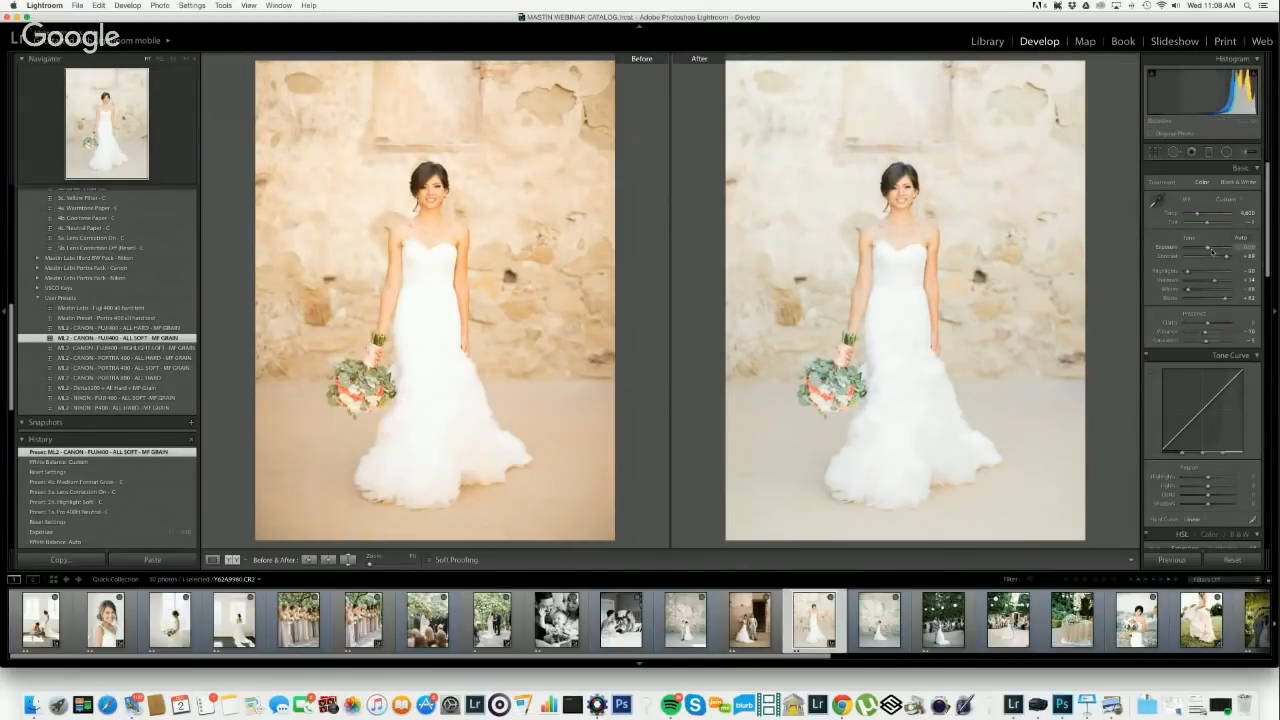
drag(1210, 251, 1204, 251)
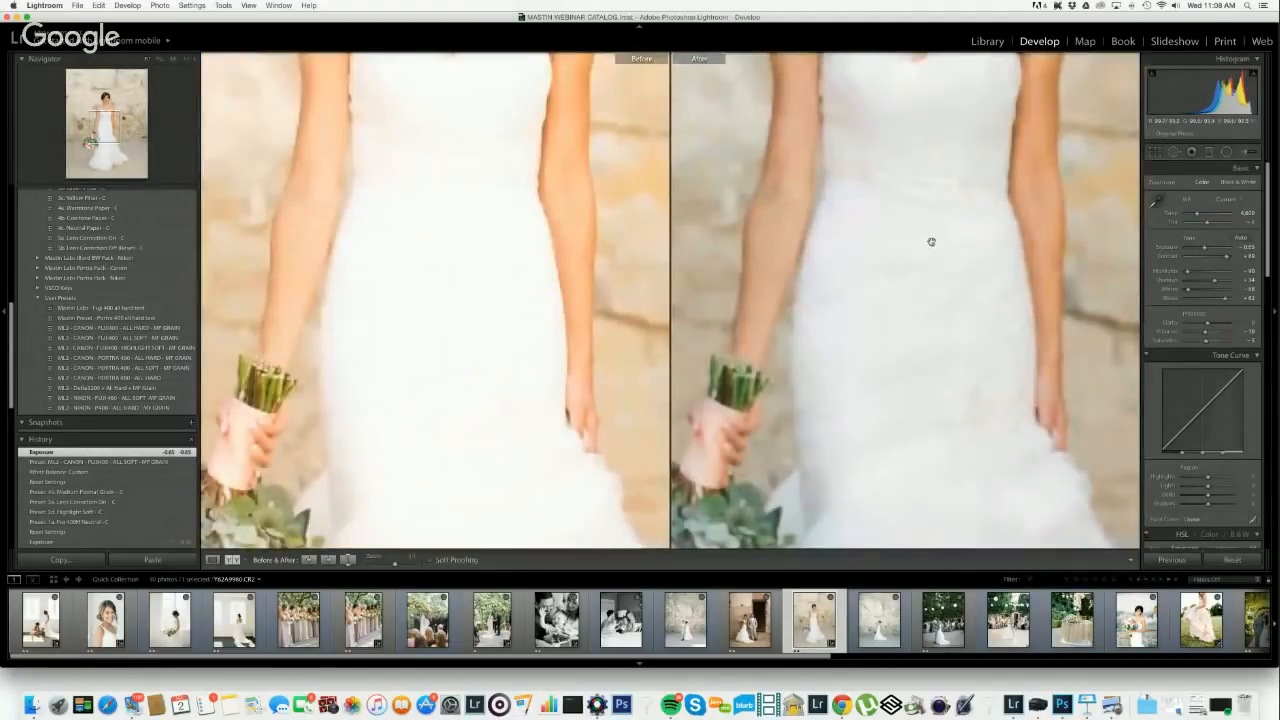
click(971, 271)
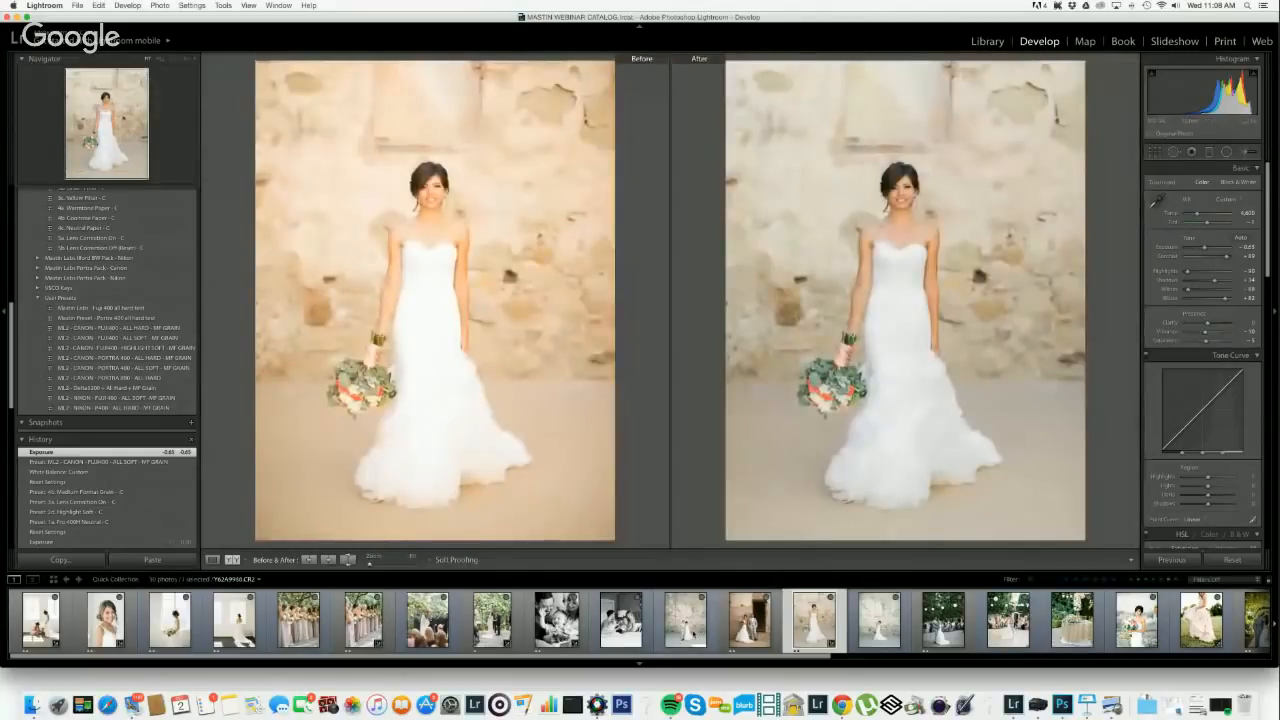
- Select the bride's stone-wall film scan and lock it as the reference in the reopened secondary window
click(870, 632)
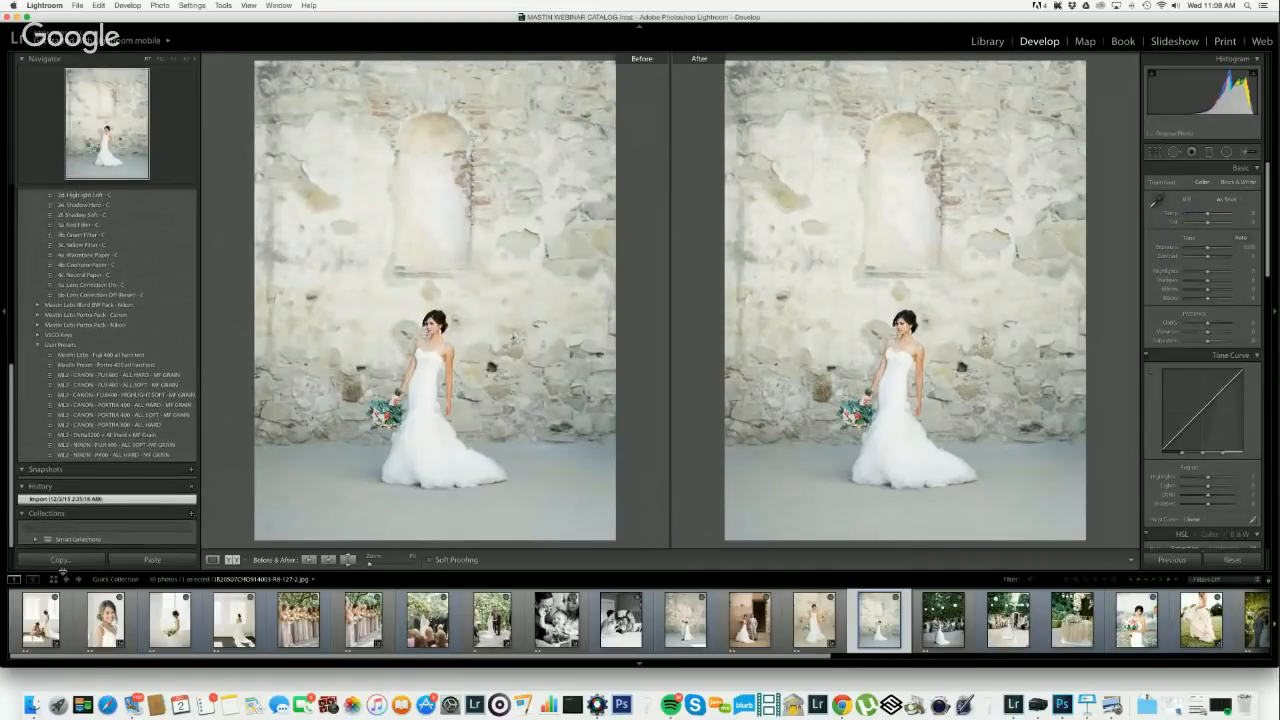
click(33, 580)
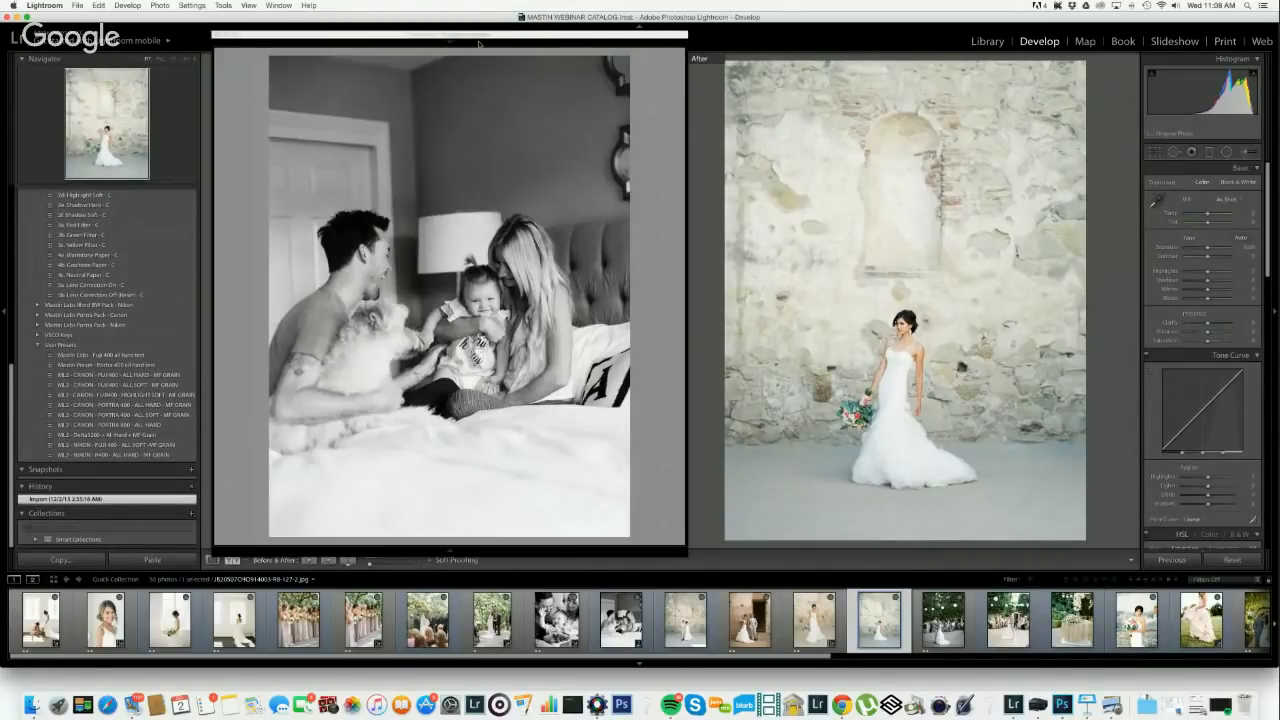
click(606, 54)
click(666, 54)
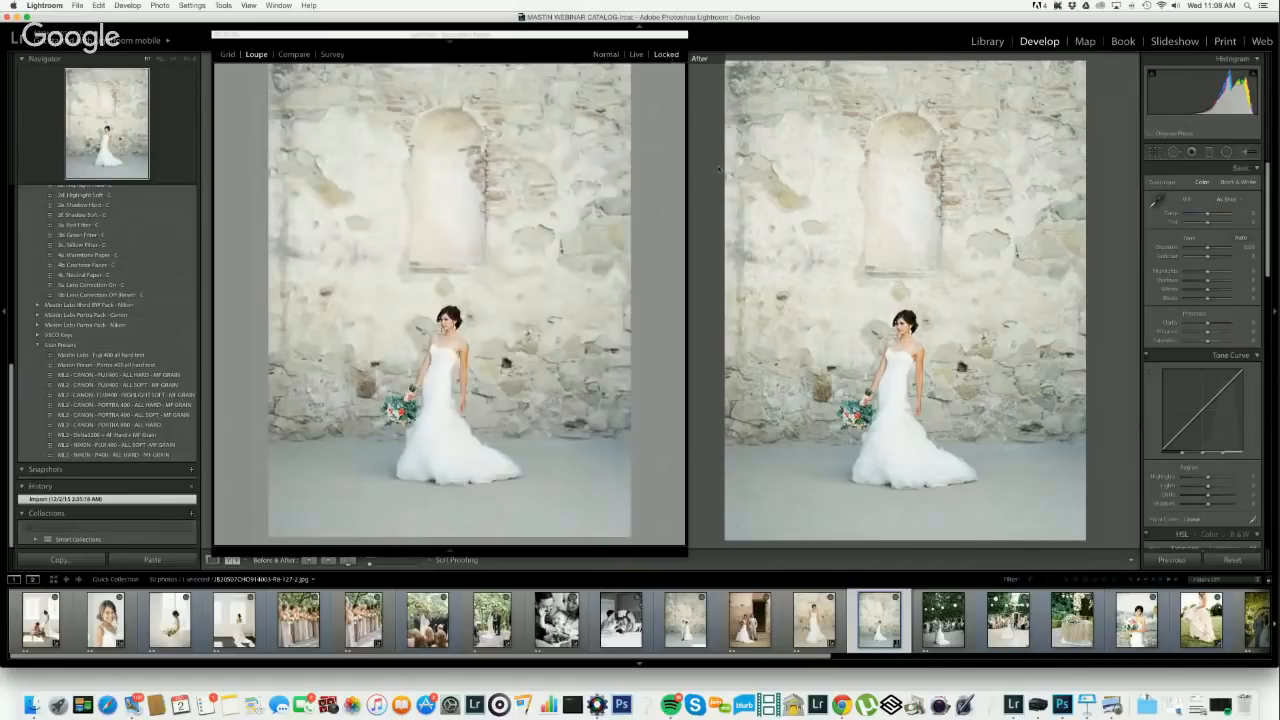
- Cool the digital bride photo's temperature to match the scan and set its exposure to about -0.40
key(Left)
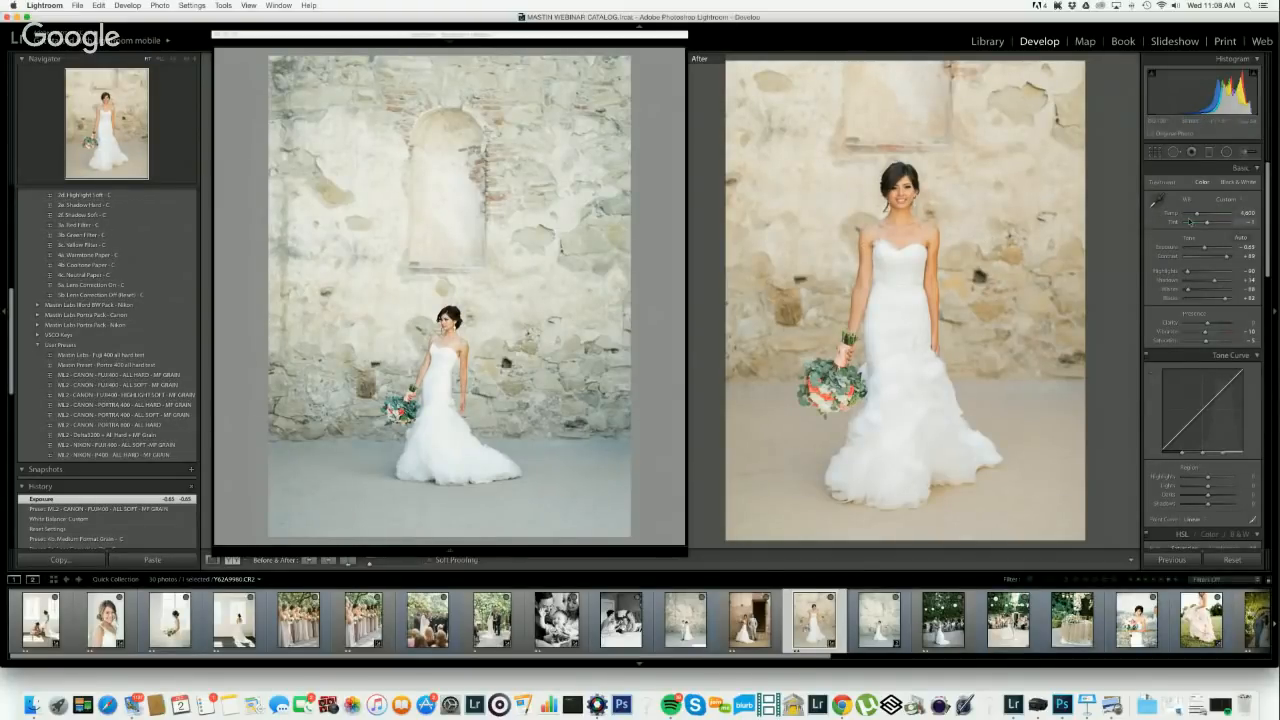
drag(1197, 214, 1193, 214)
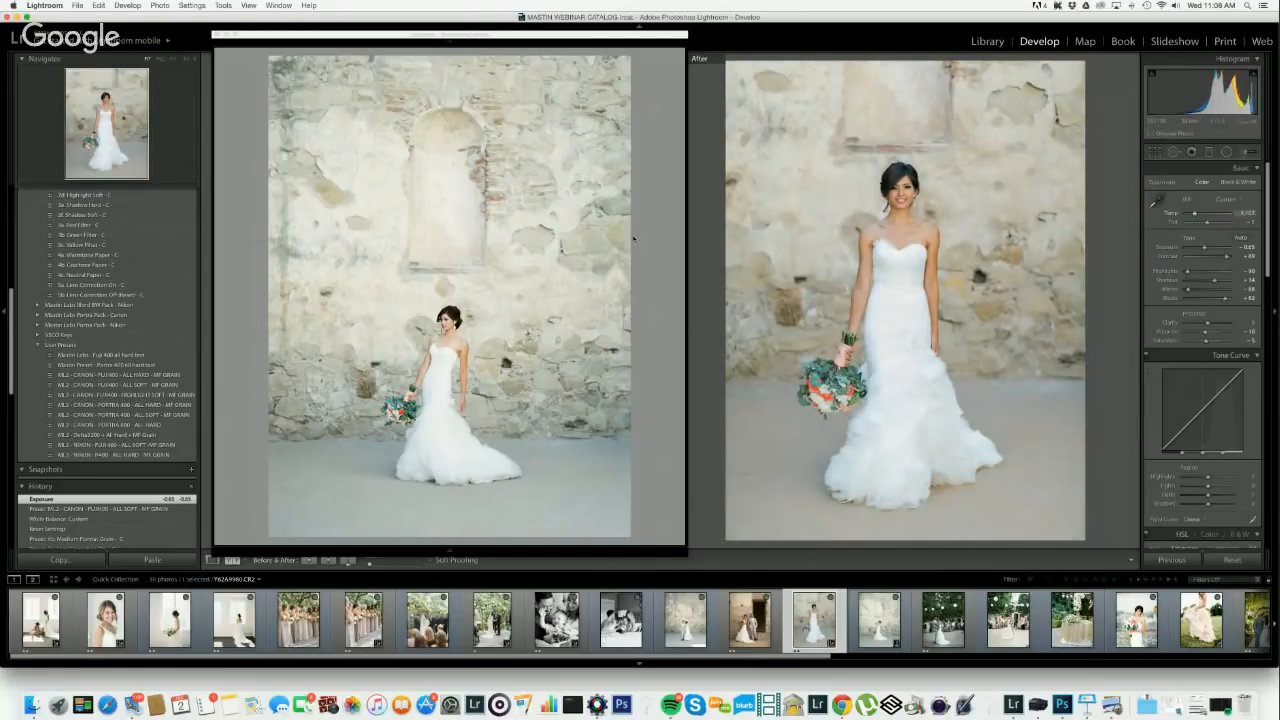
mouse_move(1194, 214)
mouse_down()
mouse_move(1207, 248)
mouse_move(1195, 215)
mouse_up()
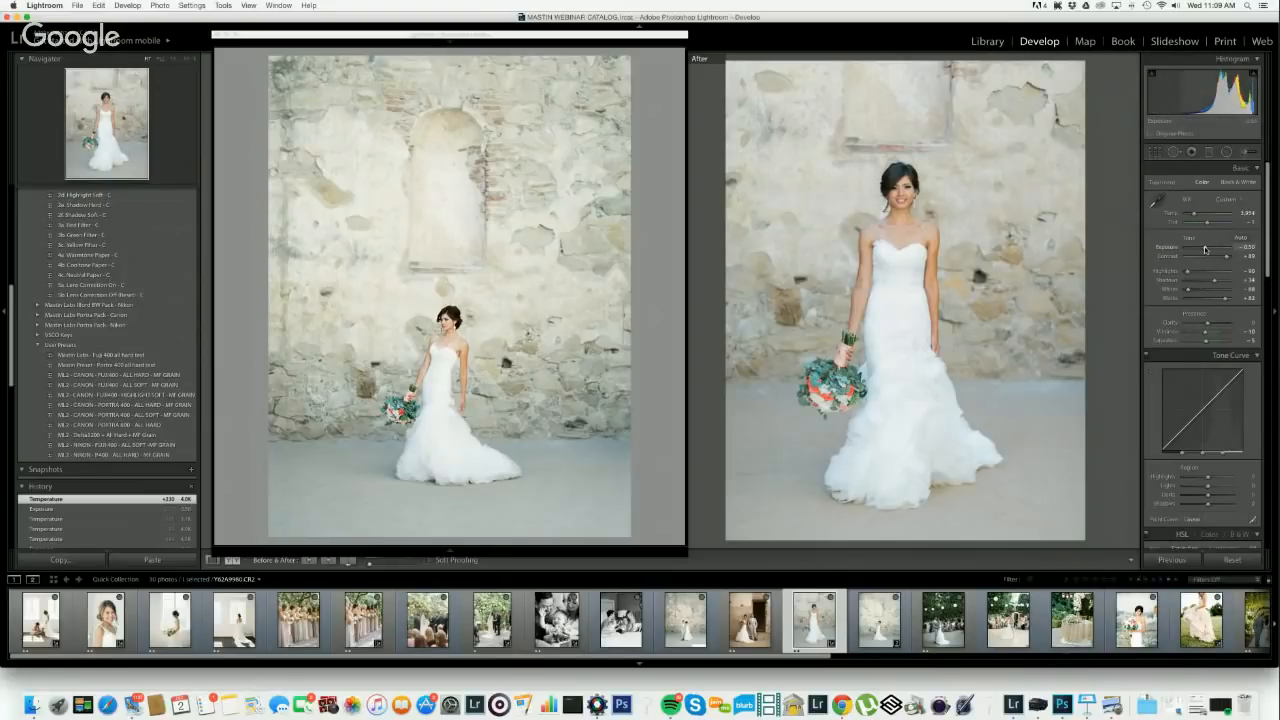
drag(1203, 249, 1206, 249)
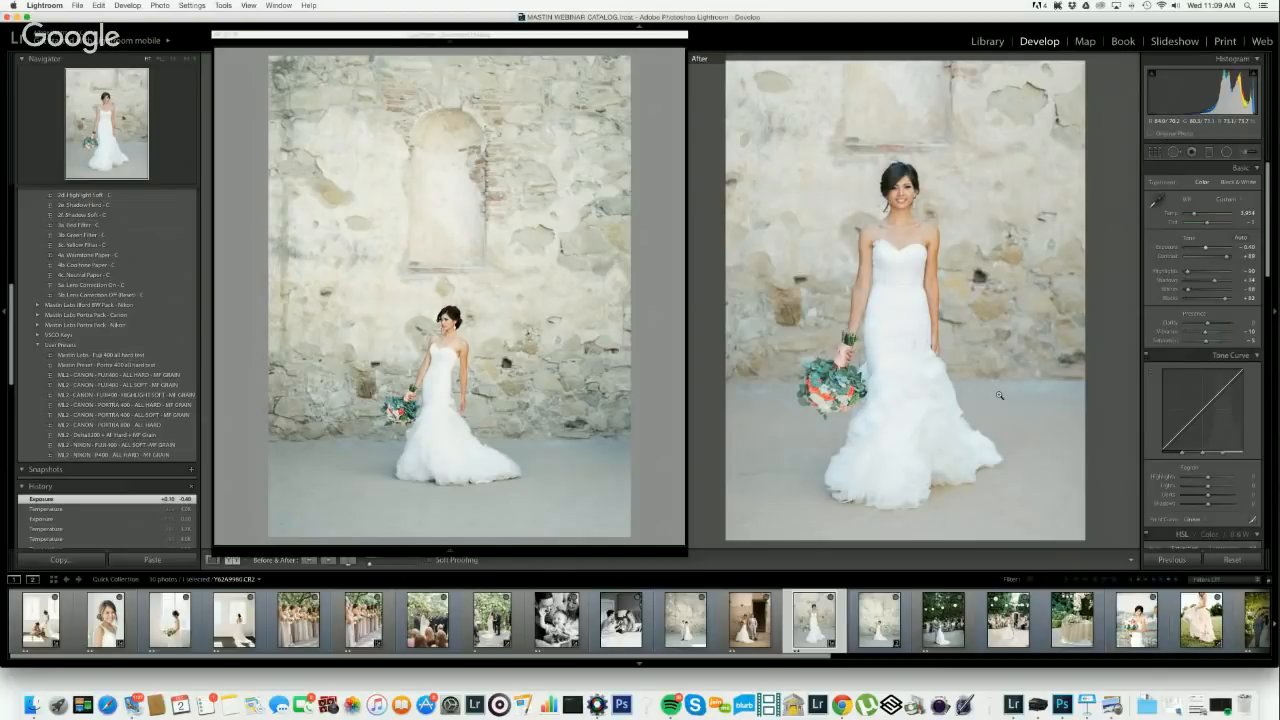
- Close the reference window and compare the bride photo before and after the edit
click(217, 38)
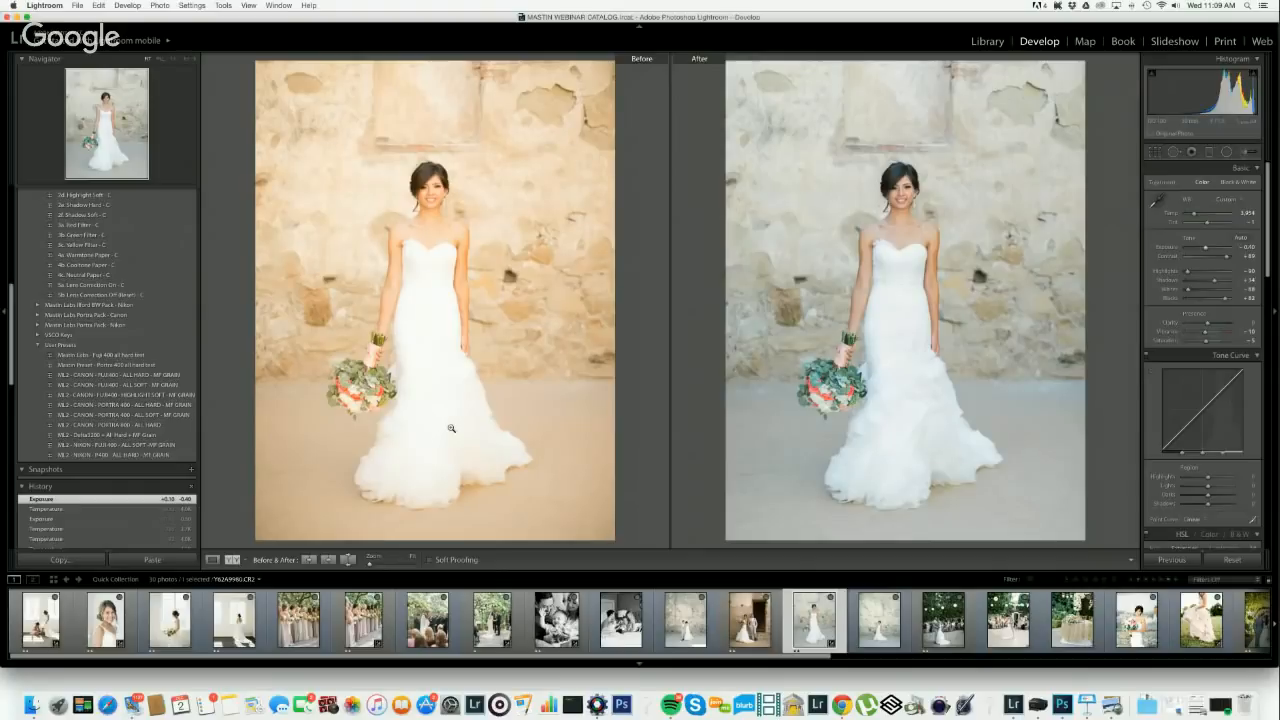
key(y)
key(y)
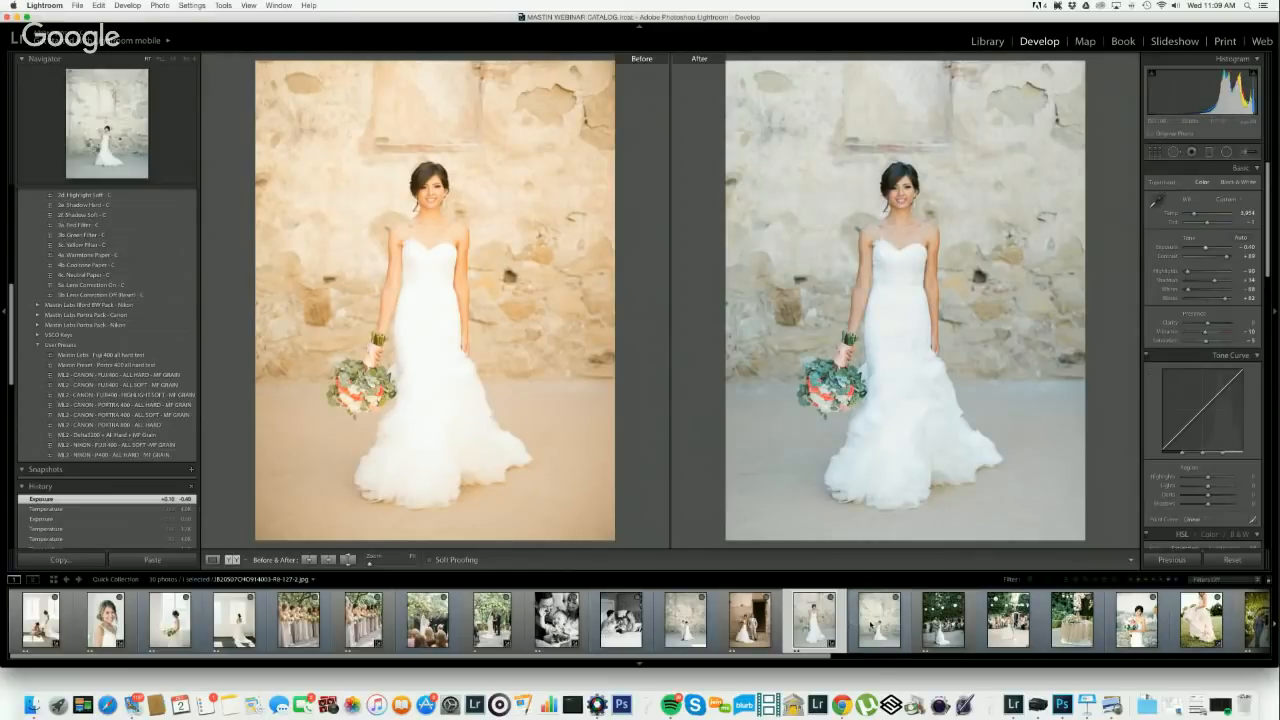
- View the bride's stone-wall film scan with and without the locked secondary window, and close that window
click(872, 620)
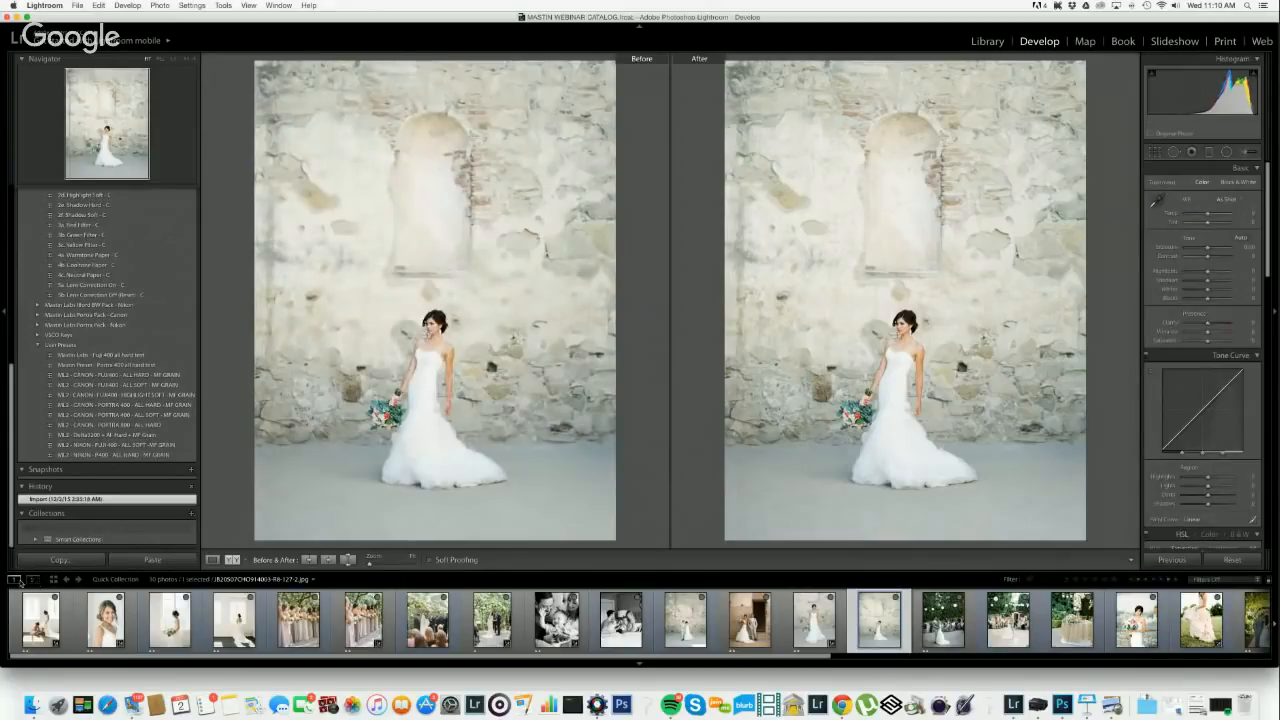
click(33, 580)
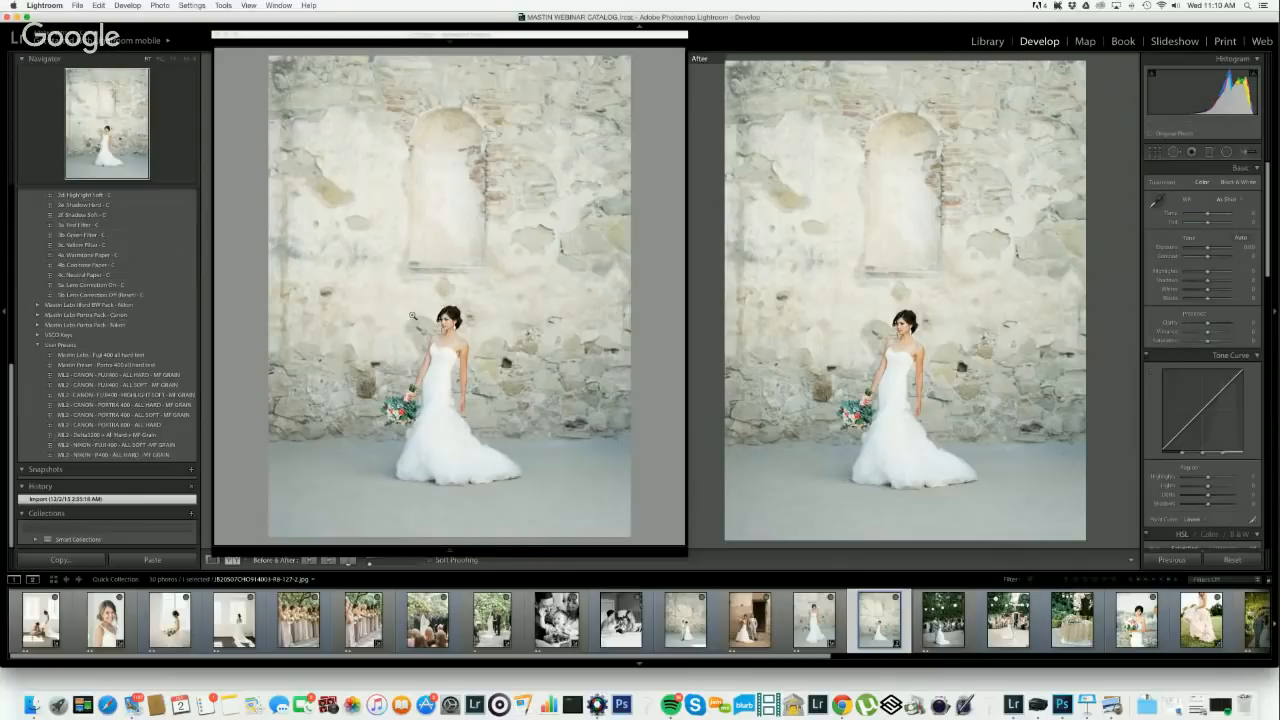
click(33, 580)
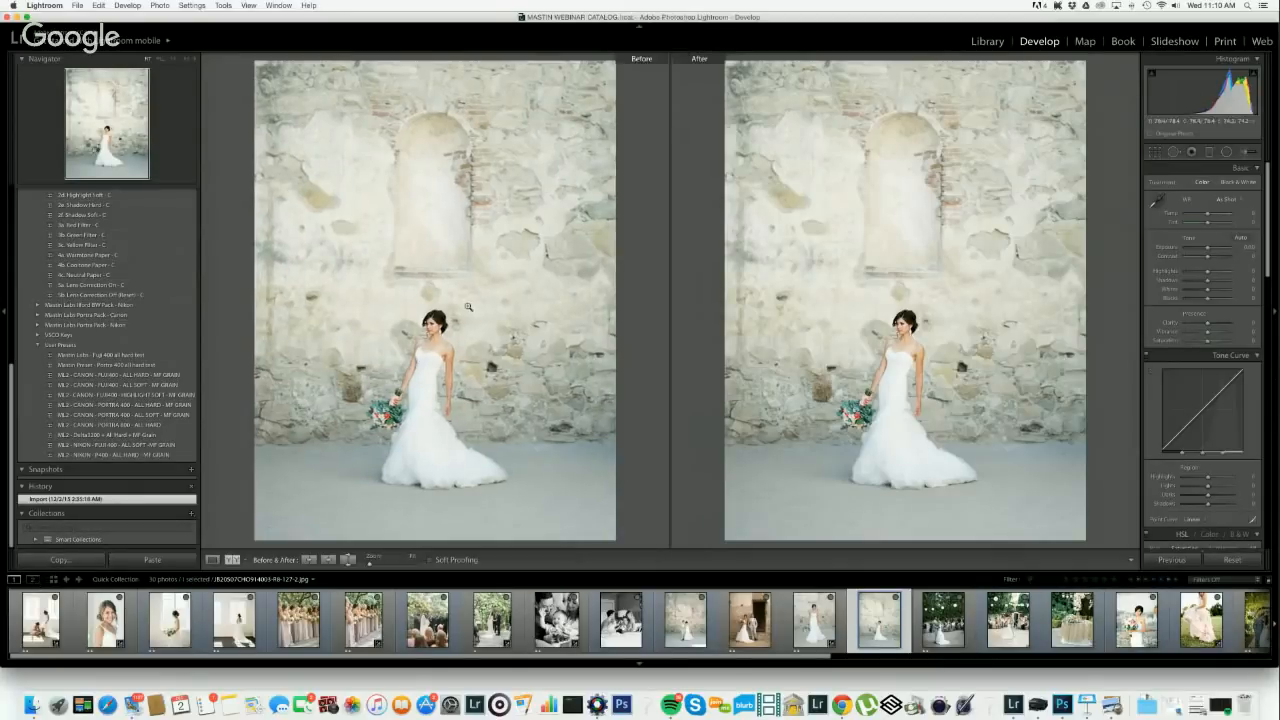
click(33, 580)
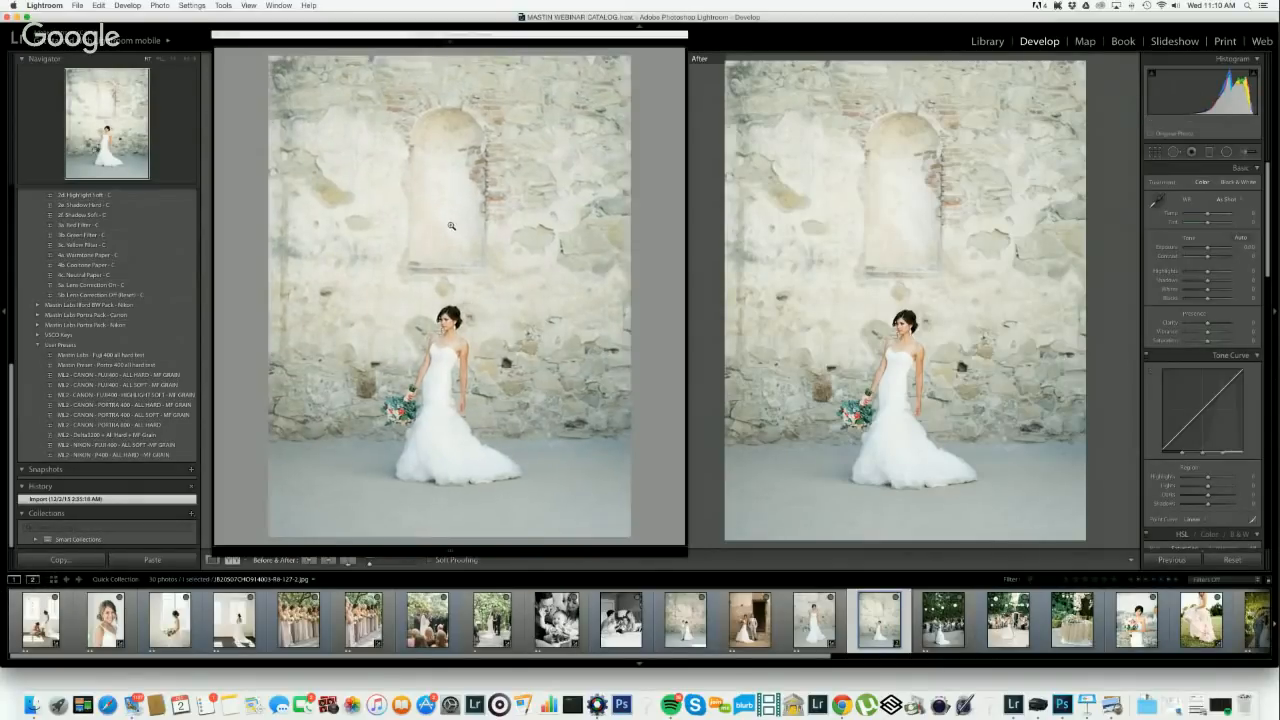
mouse_move(452, 42)
click(665, 55)
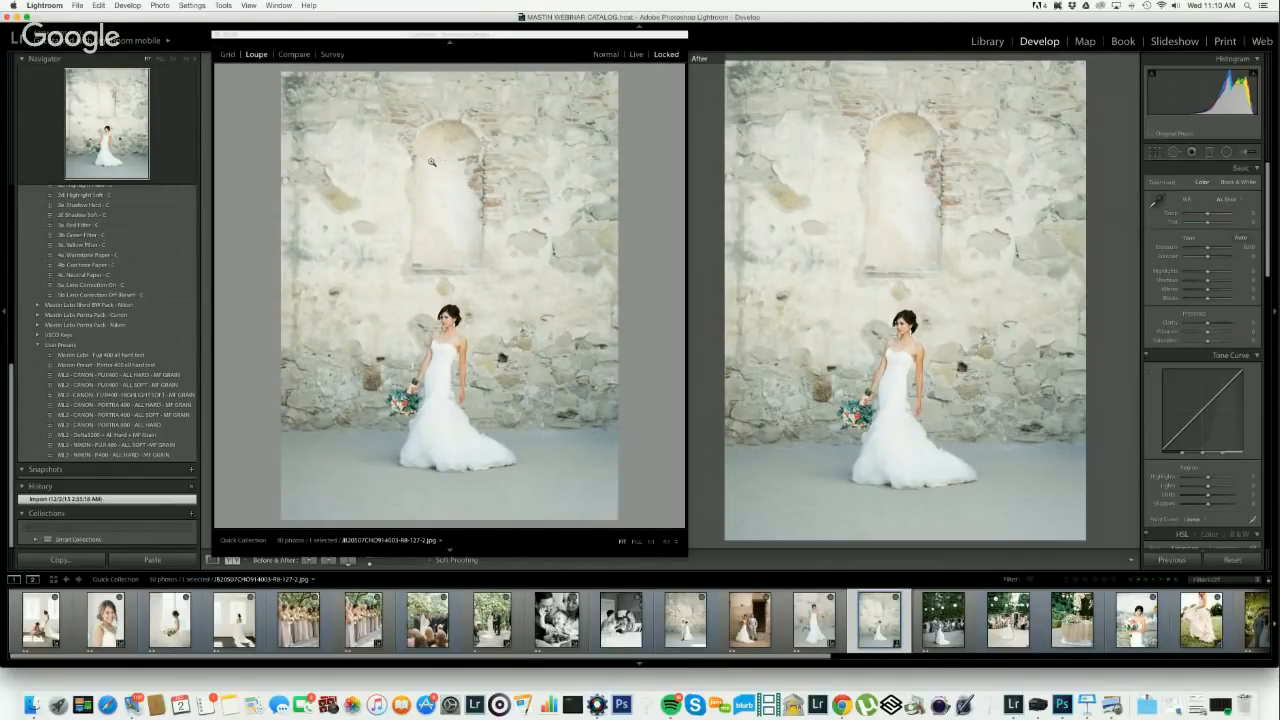
mouse_move(436, 40)
mouse_down()
mouse_move(1278, 92)
mouse_move(216, 84)
mouse_move(428, 61)
mouse_up()
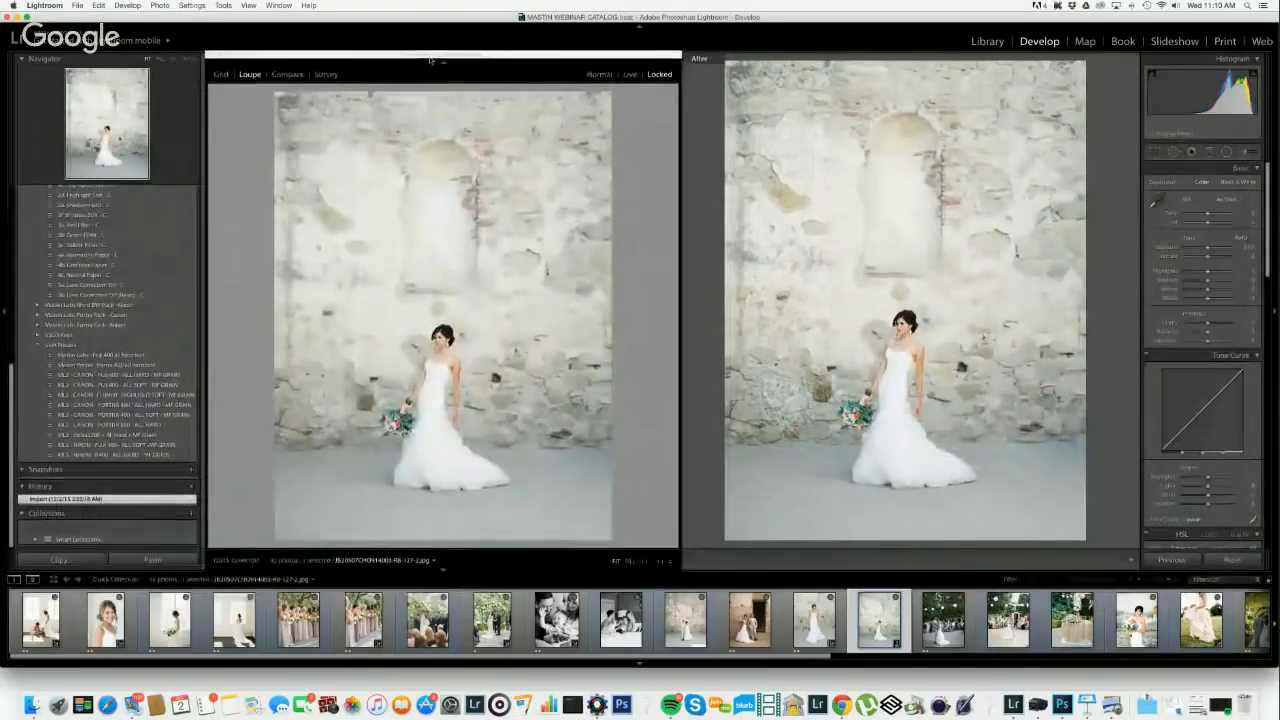
click(208, 56)
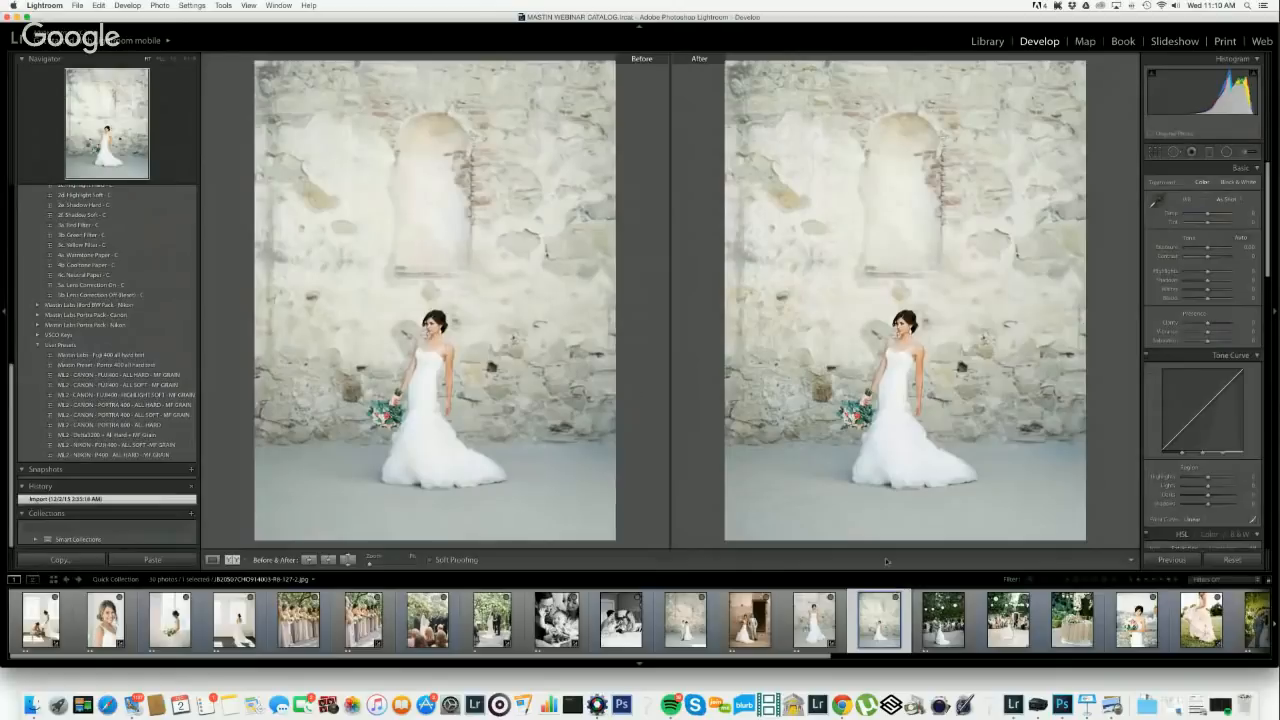
- Browse the wedding set from the couple's first-dance photos through the sweetheart table to the bride's bouquet portrait
scroll(918, 625, down, 1)
scroll(918, 625, down, 3)
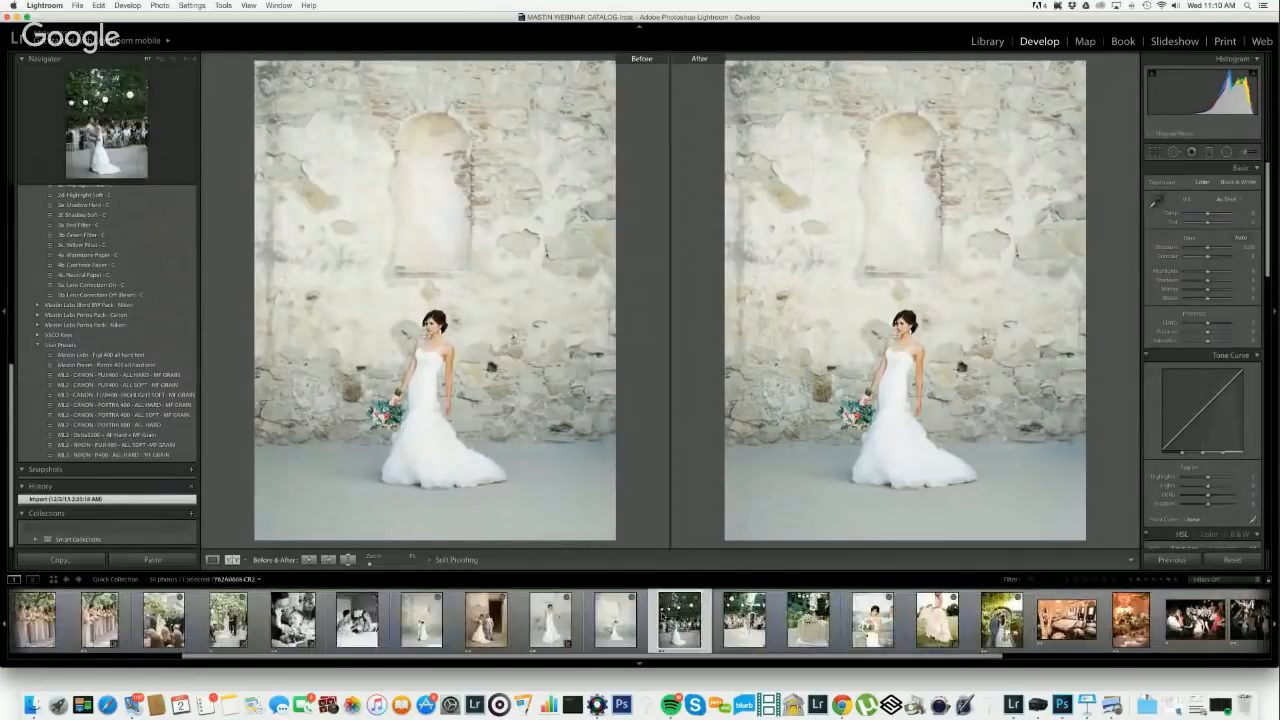
click(690, 620)
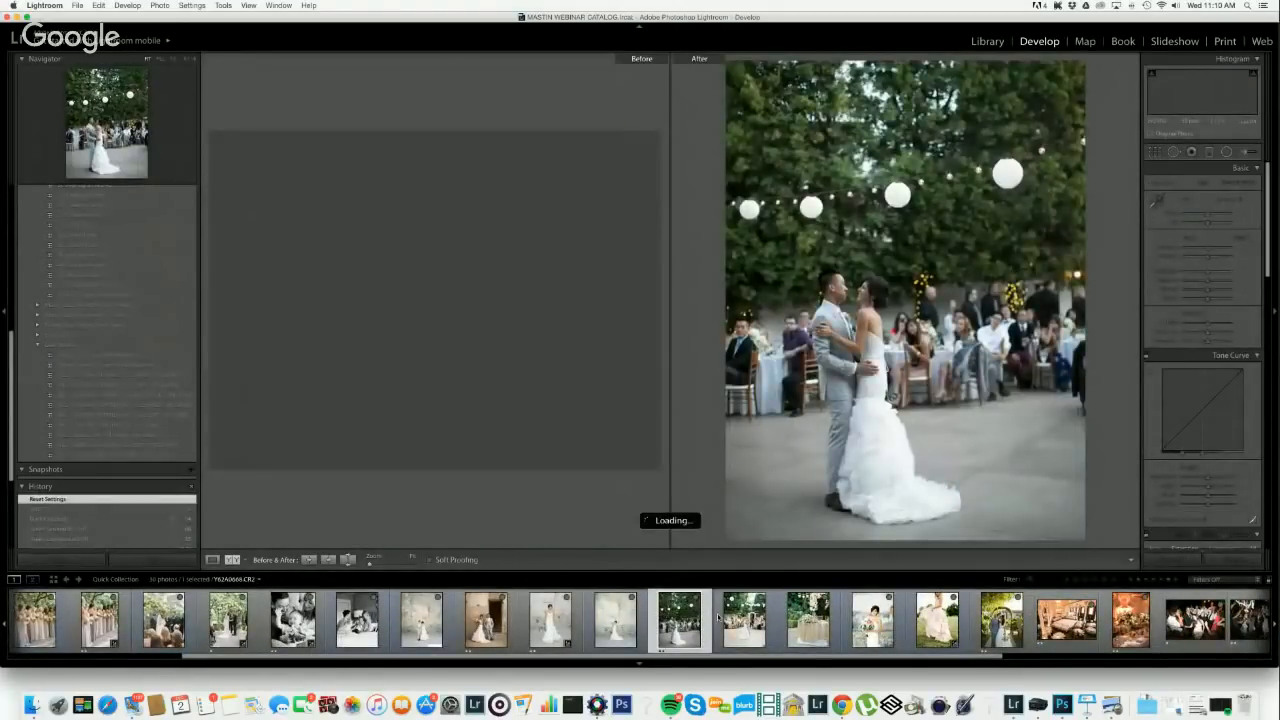
click(744, 620)
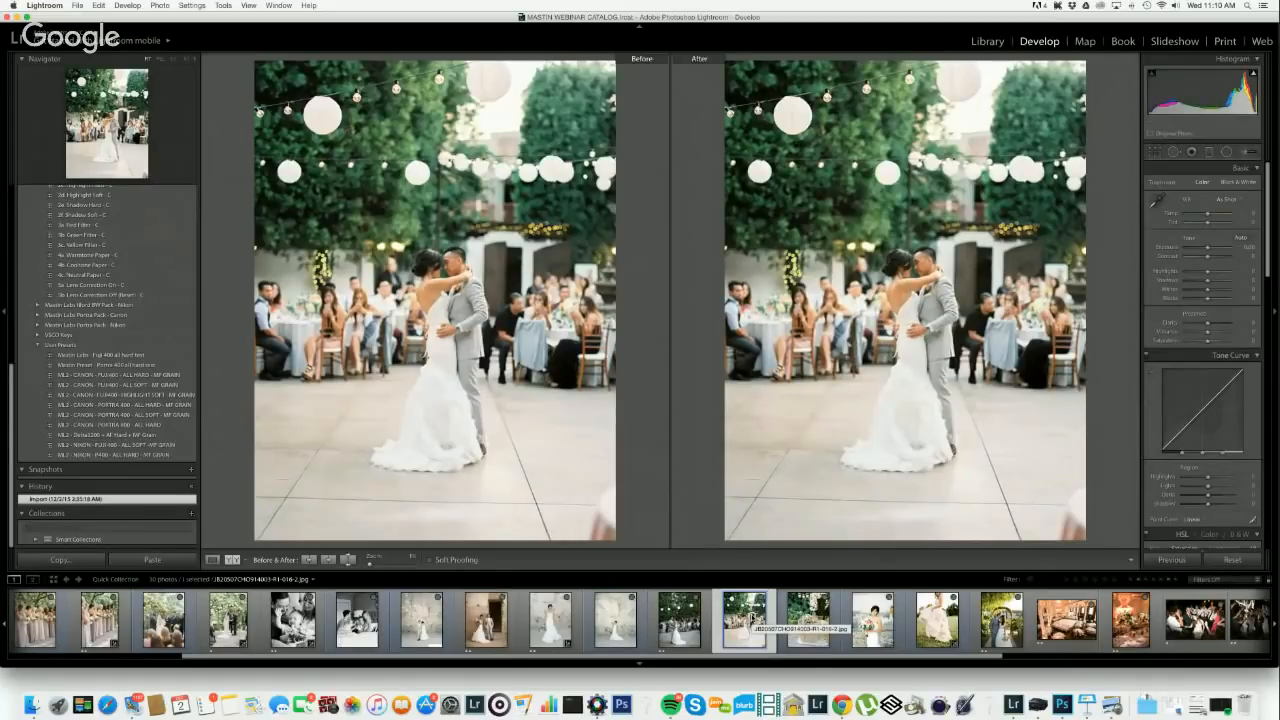
key(Right)
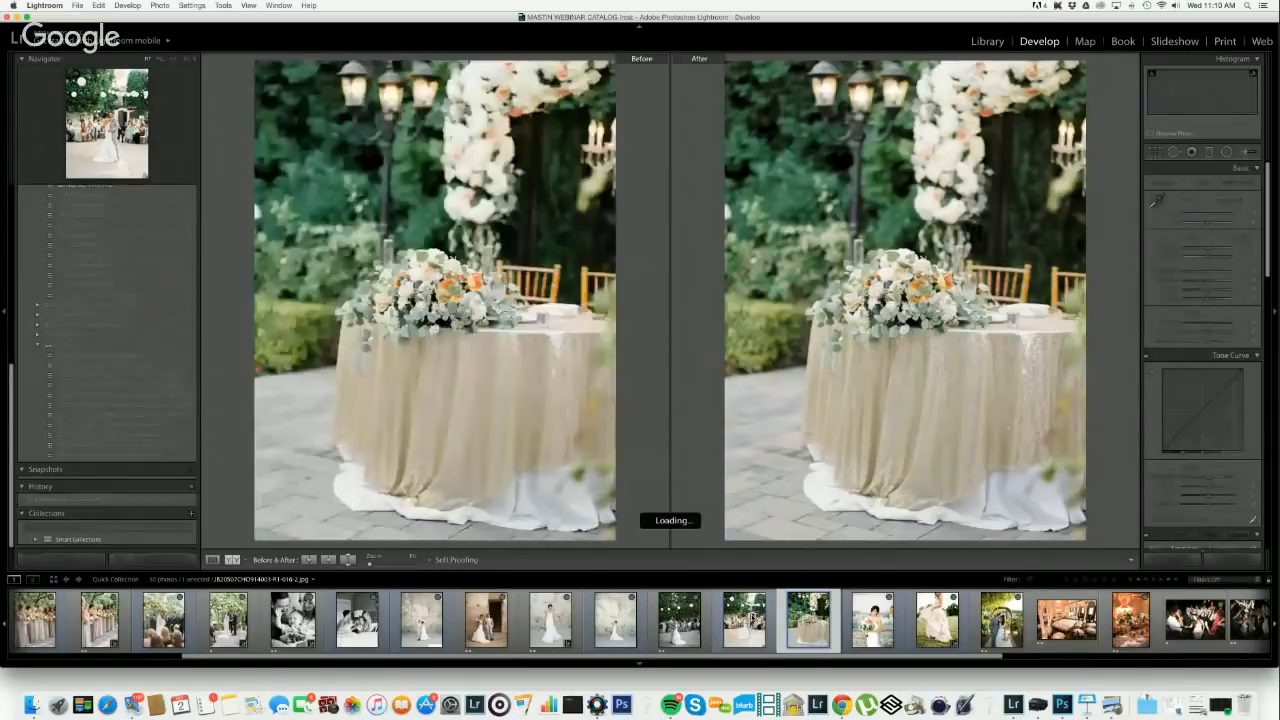
key(Left)
key(Right)
key(Right)
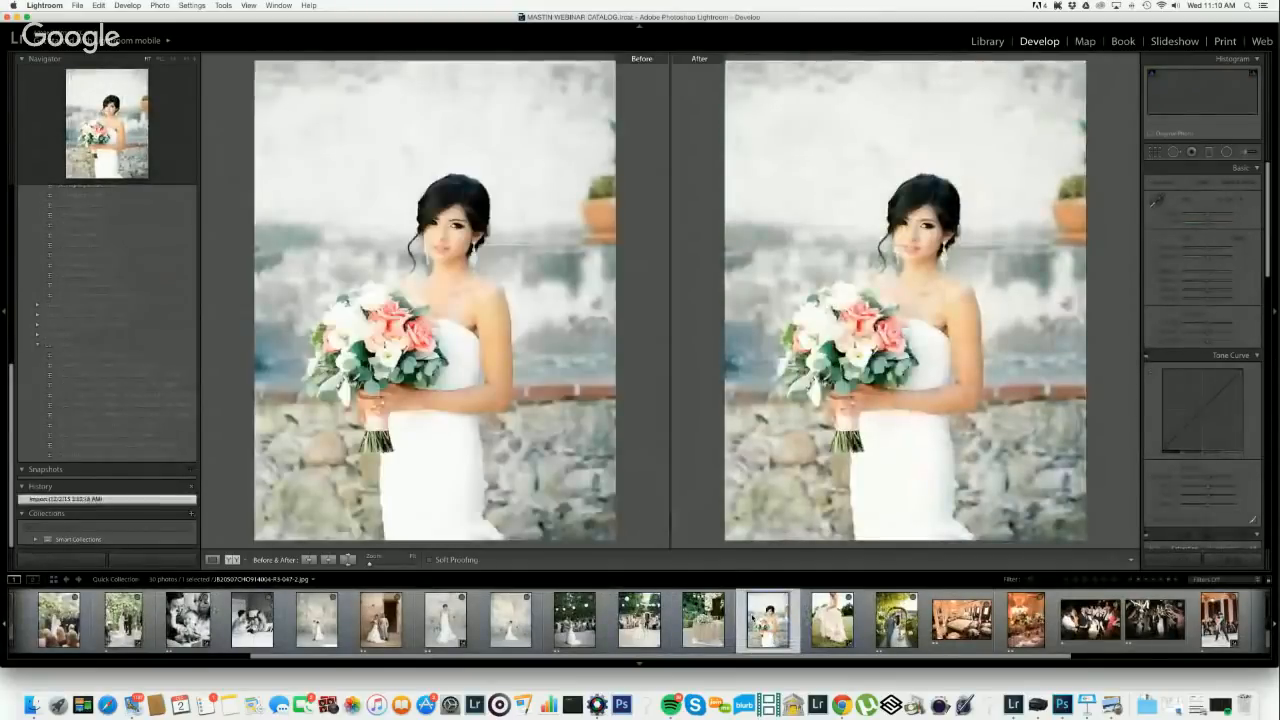
- Brighten the blush wedding dress photo slightly and adjust its tonal regions from the histogram, with highlights at -100
key(Right)
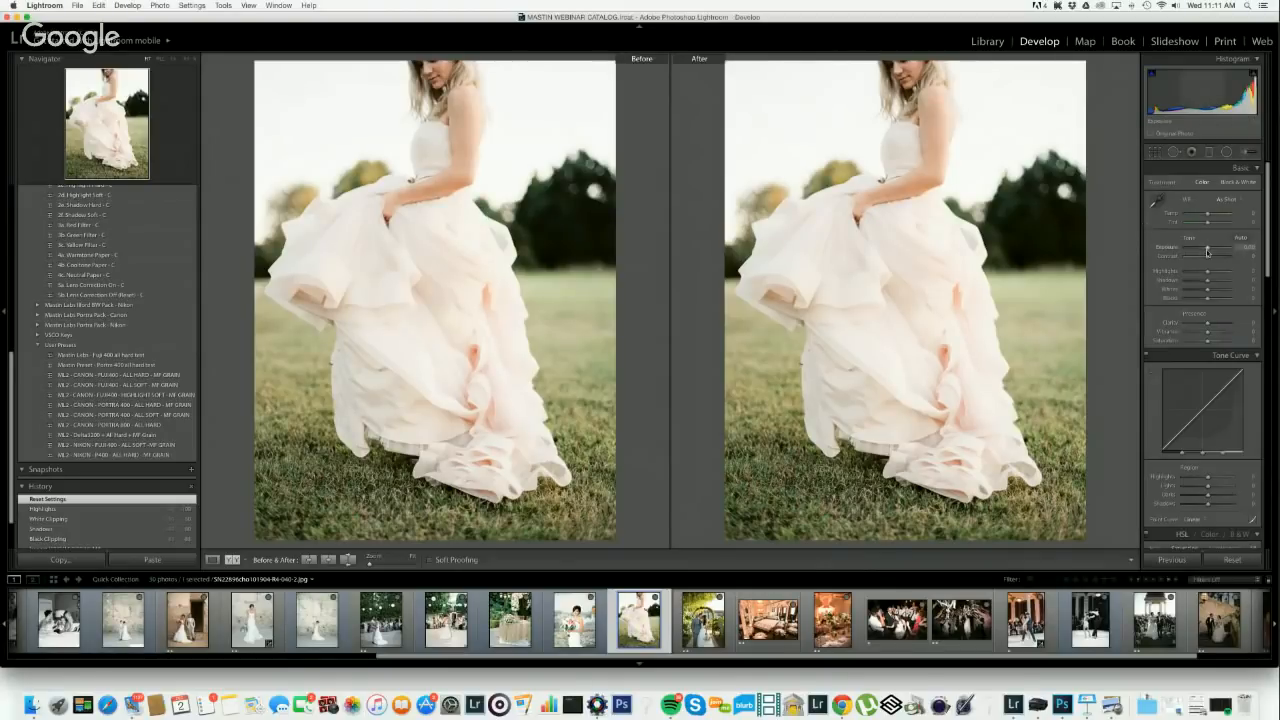
drag(1208, 250, 1209, 252)
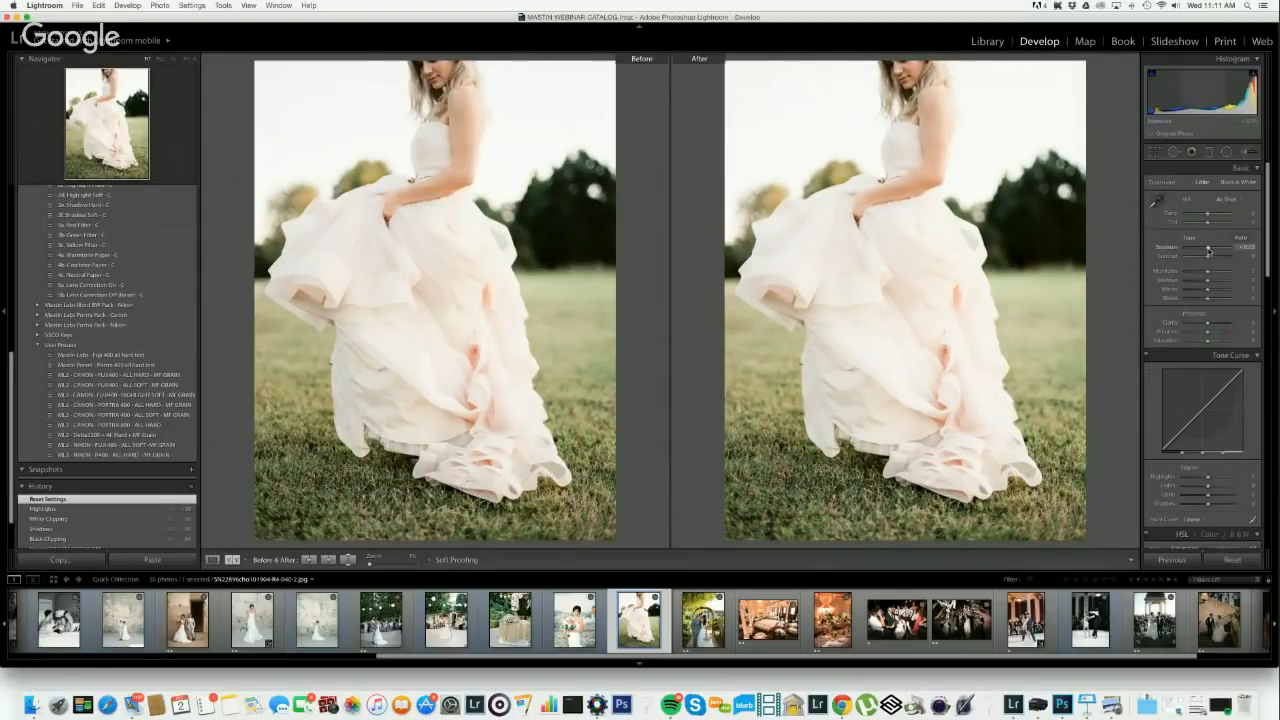
drag(1209, 252, 1208, 251)
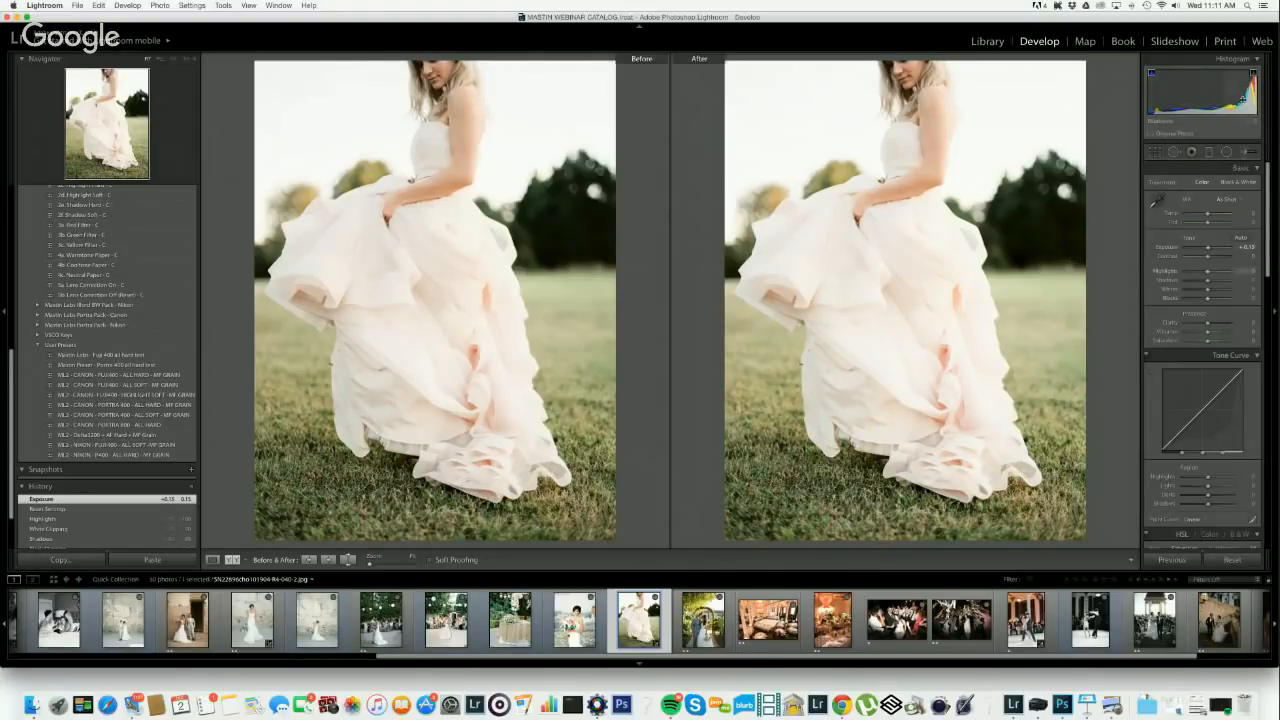
mouse_move(1150, 97)
mouse_down()
mouse_move(1114, 97)
mouse_move(1275, 97)
mouse_move(1157, 99)
mouse_up()
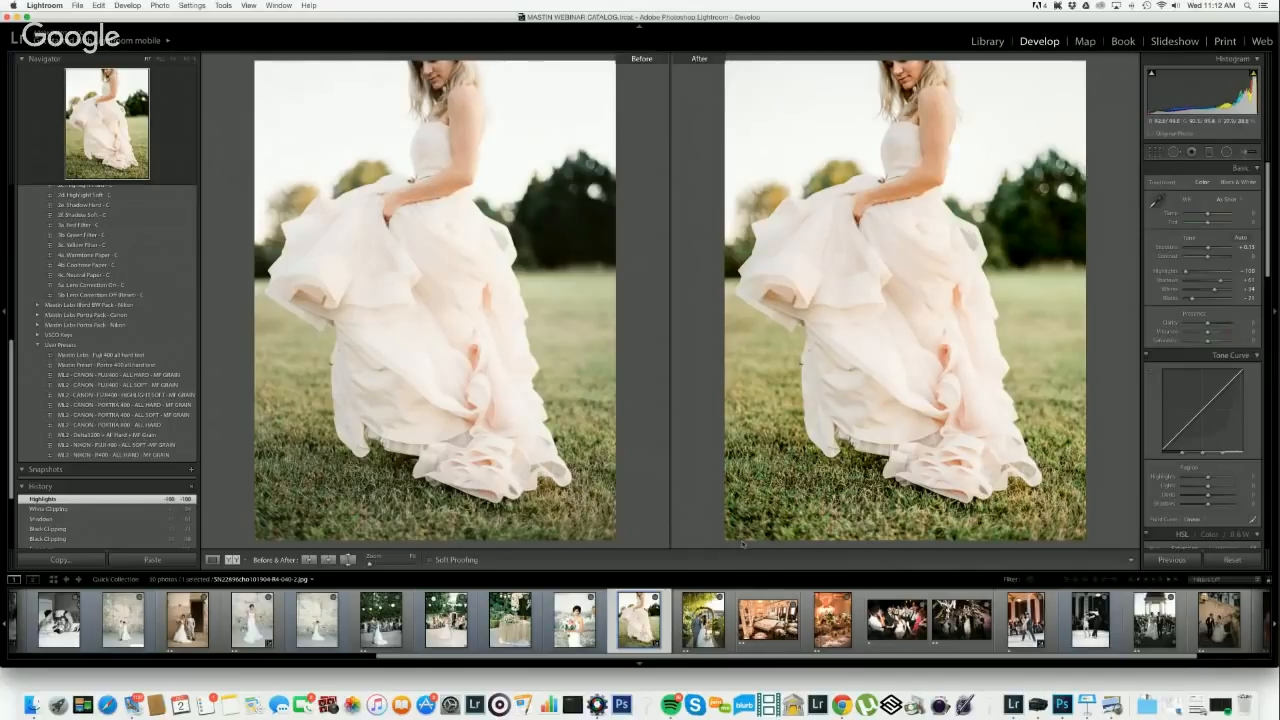
- Apply the ML2 - CANON - FUJI400 - ALL SOFT - MF GRAIN preset to the couple's archway photo and raise exposure to about +0.50
click(703, 620)
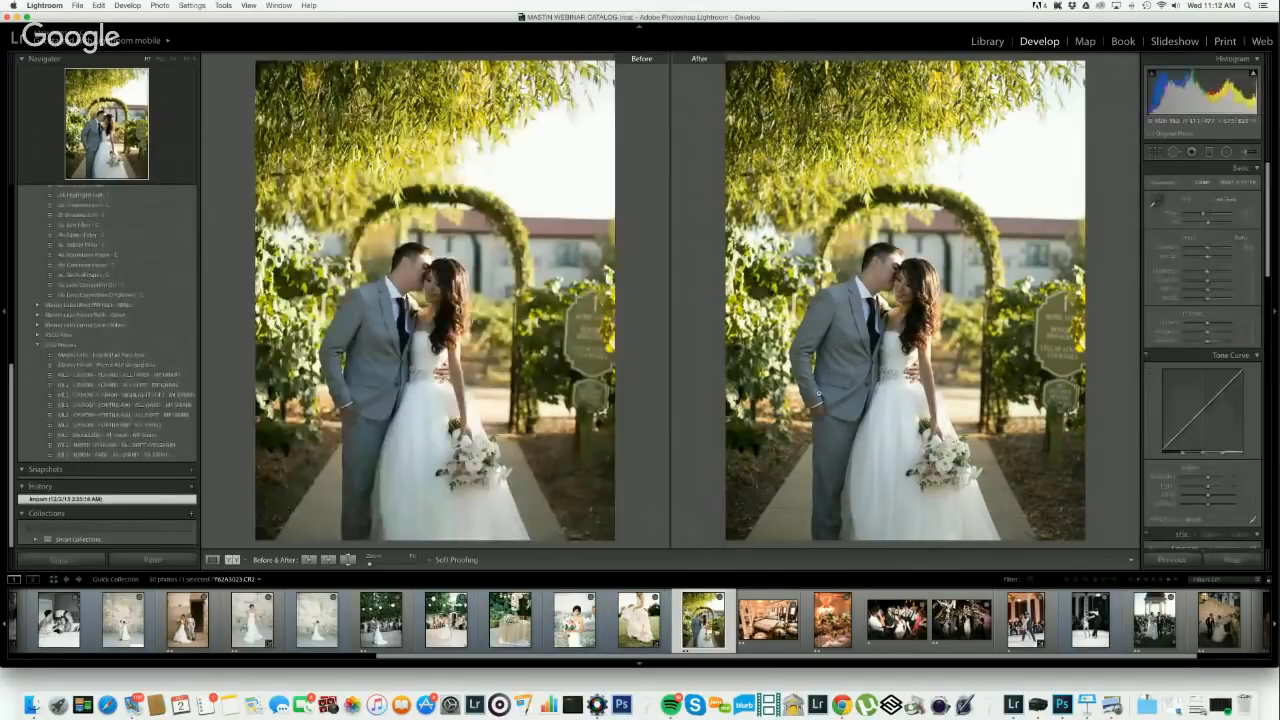
key(y)
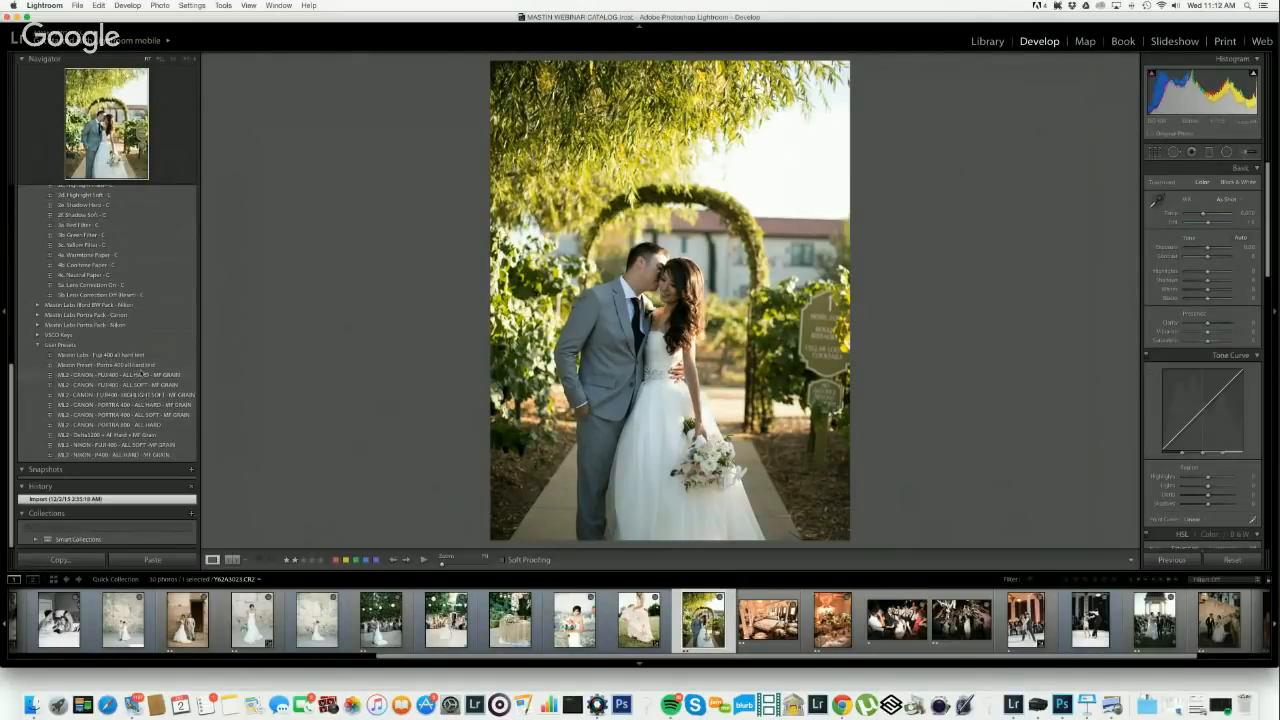
click(110, 384)
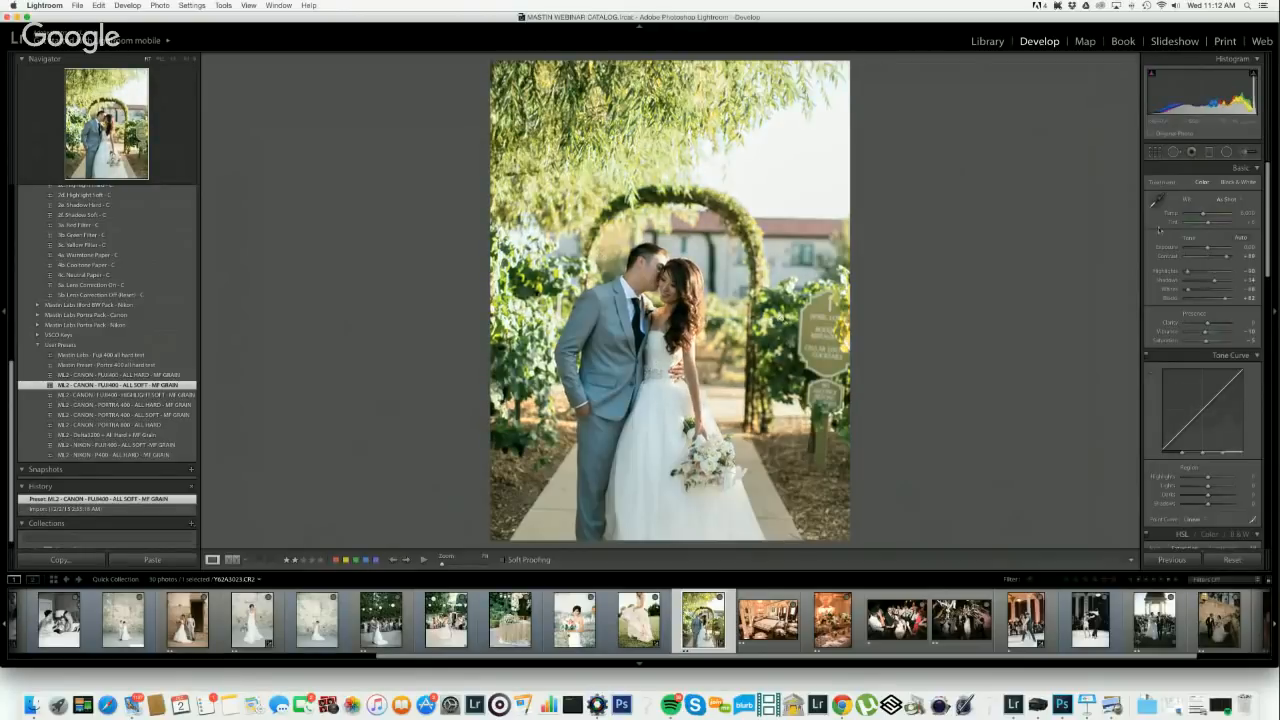
drag(1207, 248, 1210, 249)
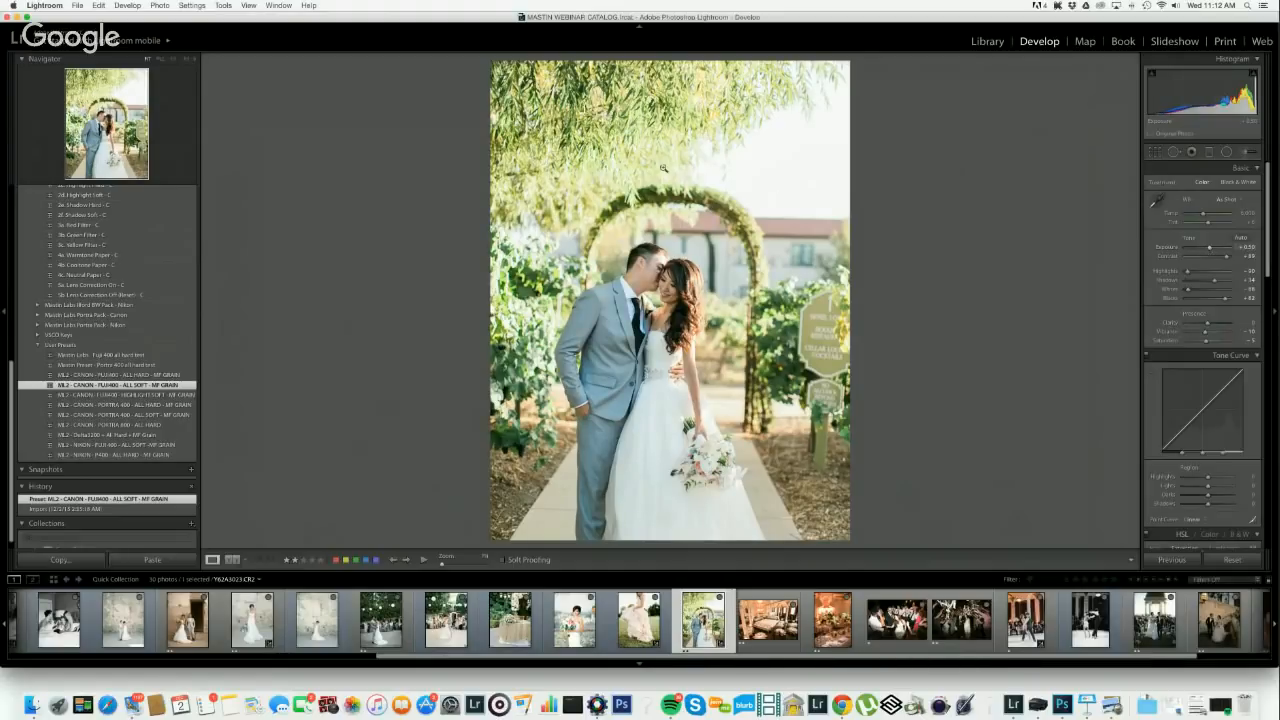
- Shift the archway photo's tint toward magenta, cool its temperature slightly, and compare it before and after
drag(1207, 224, 1210, 226)
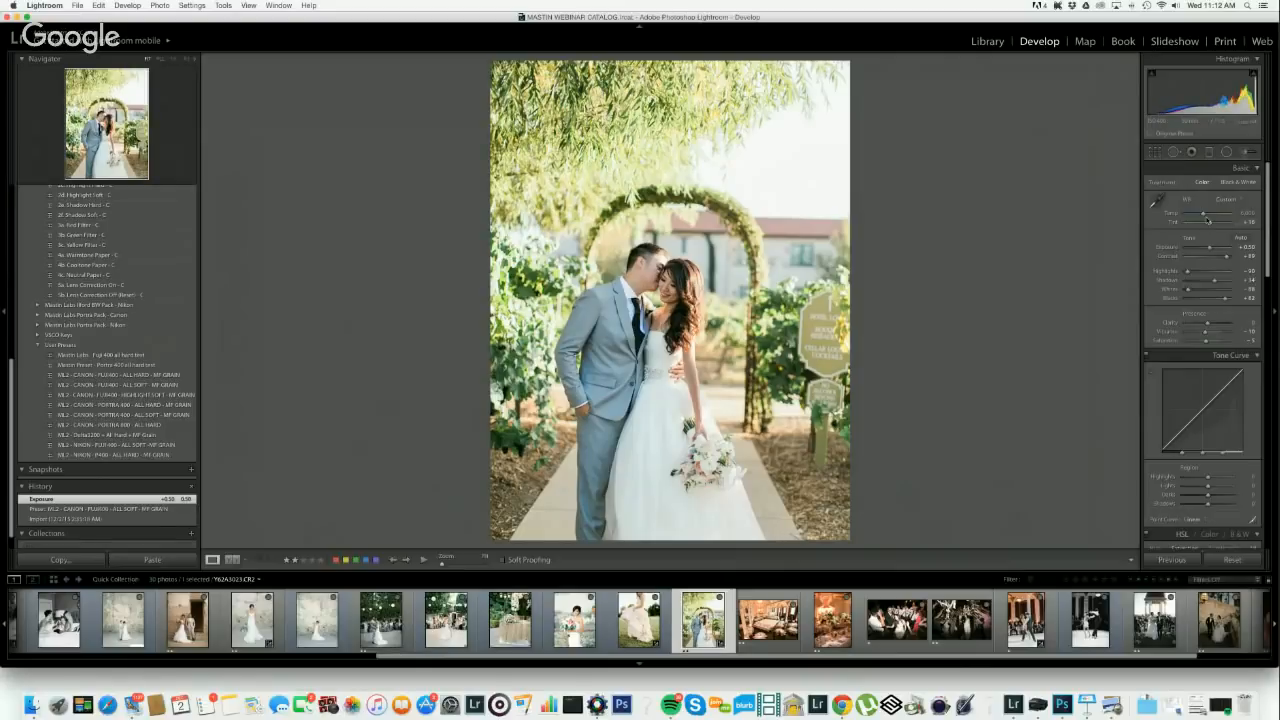
drag(1202, 214, 1202, 215)
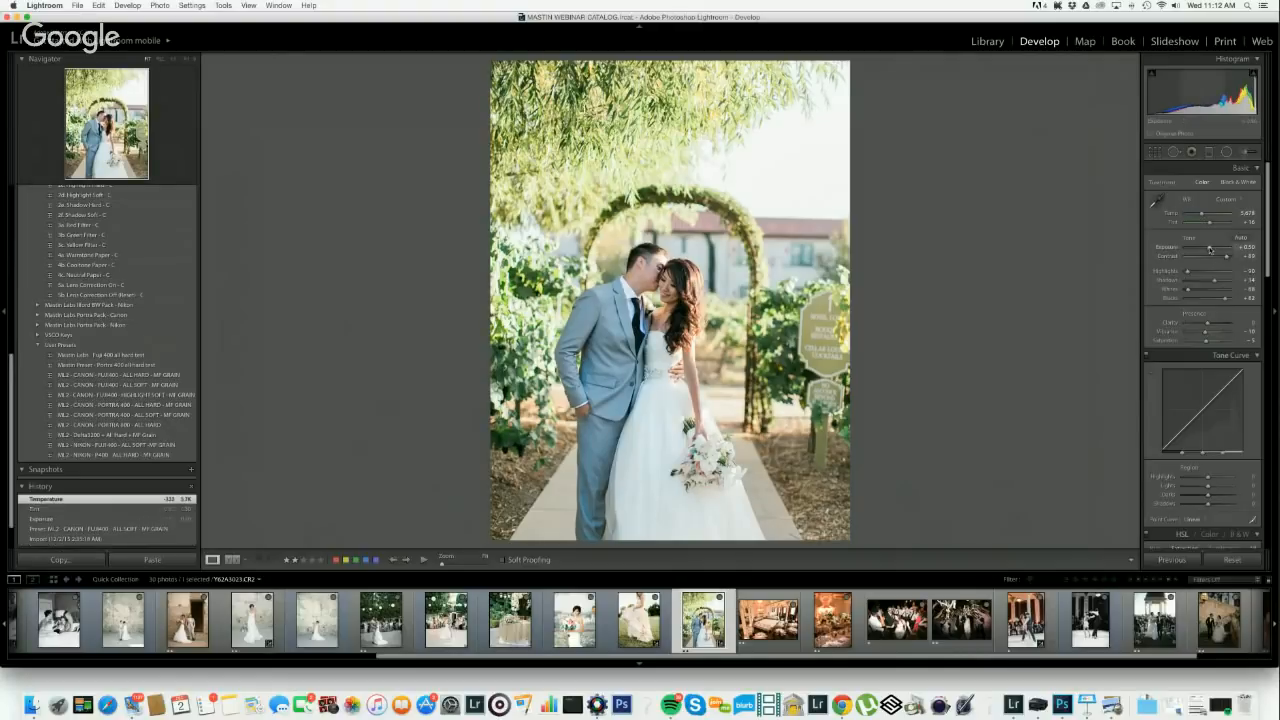
drag(1210, 248, 1210, 249)
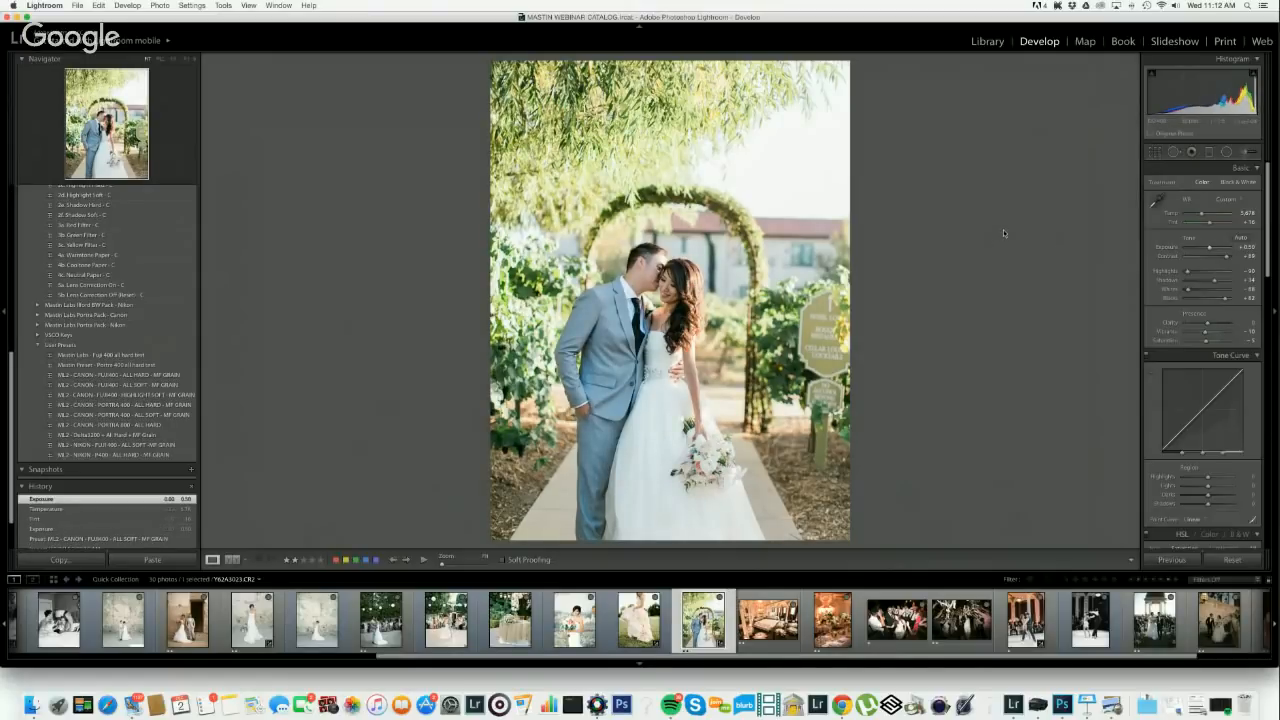
key(y)
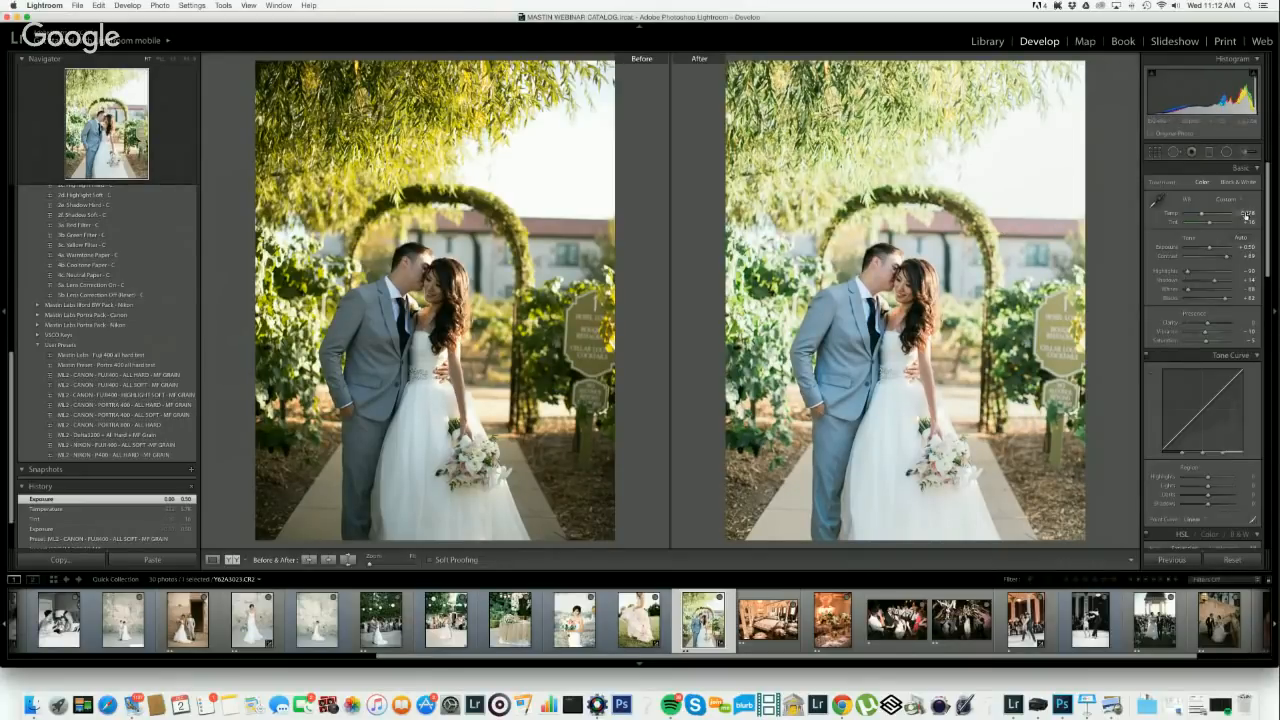
- Try different color temperatures on the archway photo alongside its unedited version
click(1247, 214)
text(4820)
key(Return)
drag(1201, 215, 1205, 215)
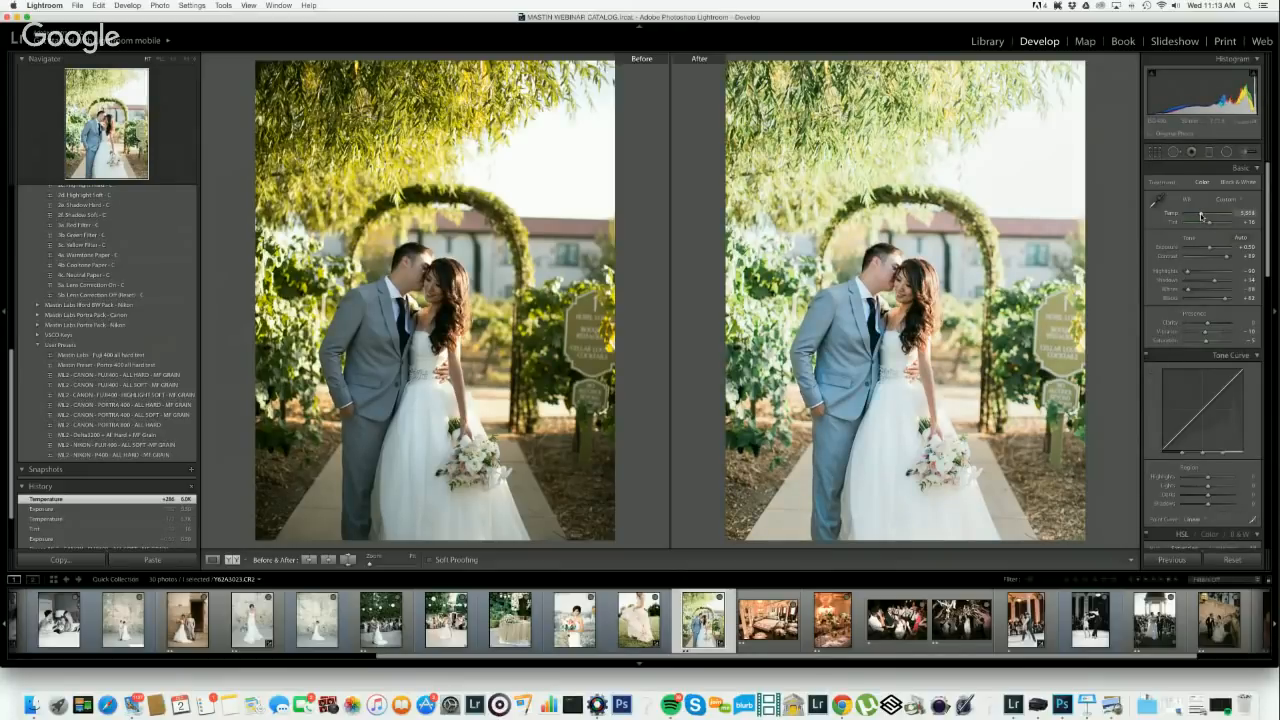
drag(1201, 216, 1203, 216)
- Inspect the couple's faces up close in the single-image view of the archway photo
key(y)
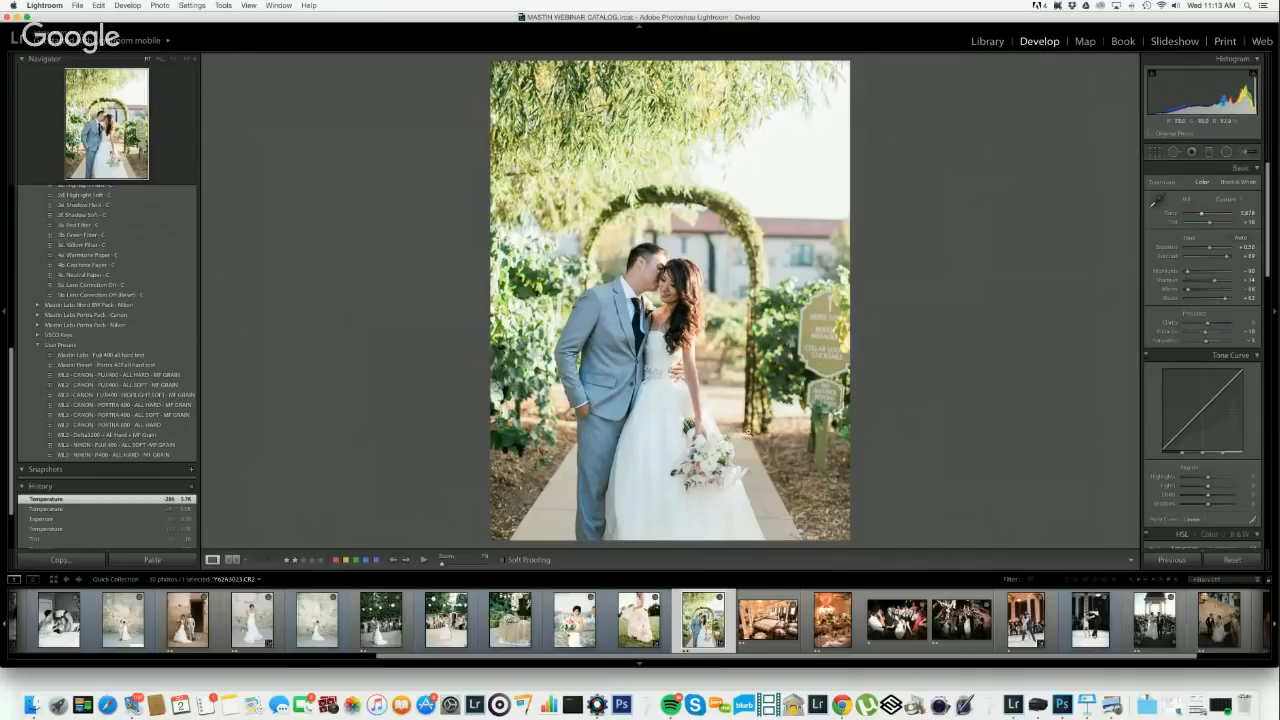
click(651, 337)
drag(715, 245, 747, 376)
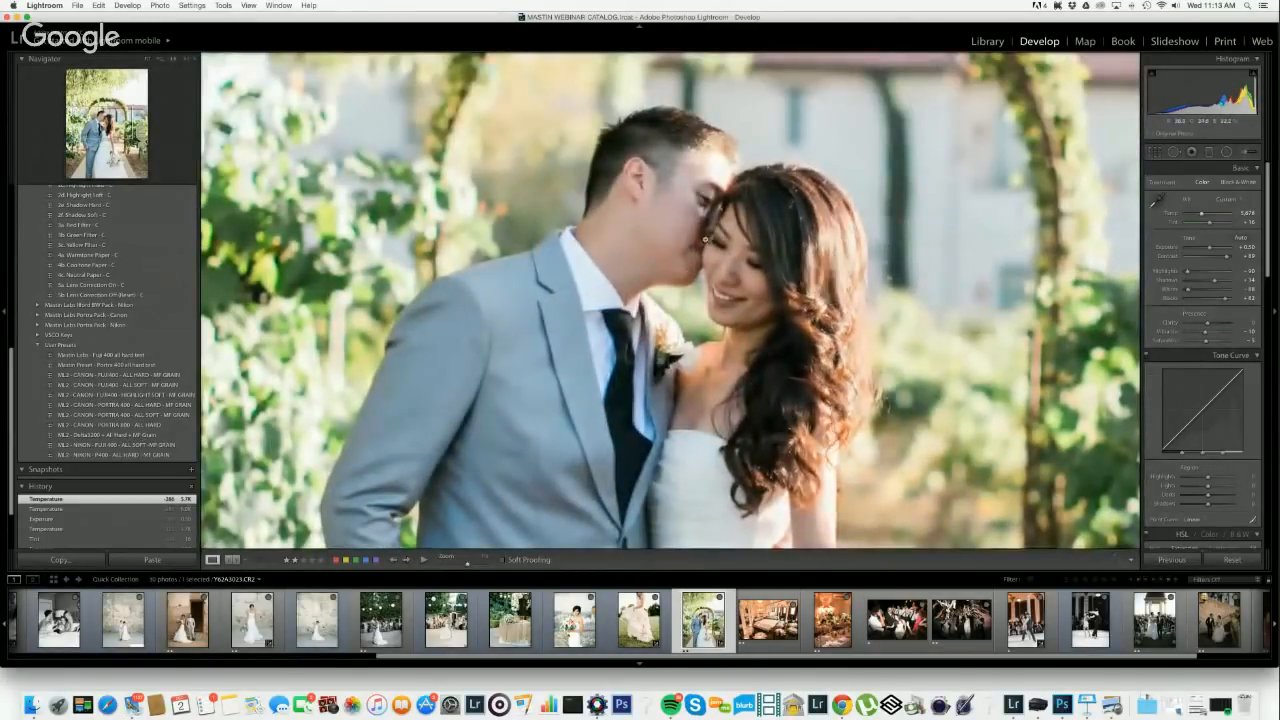
click(706, 240)
- Open the reception hall photo and set its white balance by sampling the white dance floor
click(768, 620)
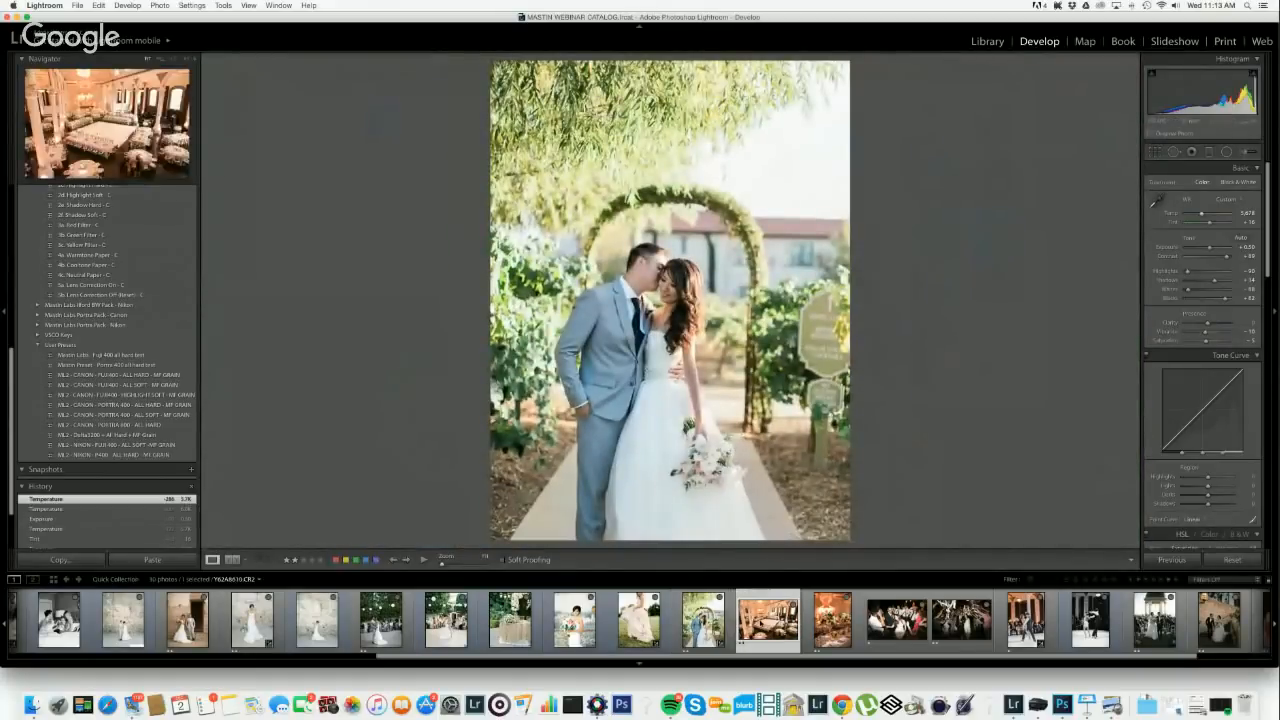
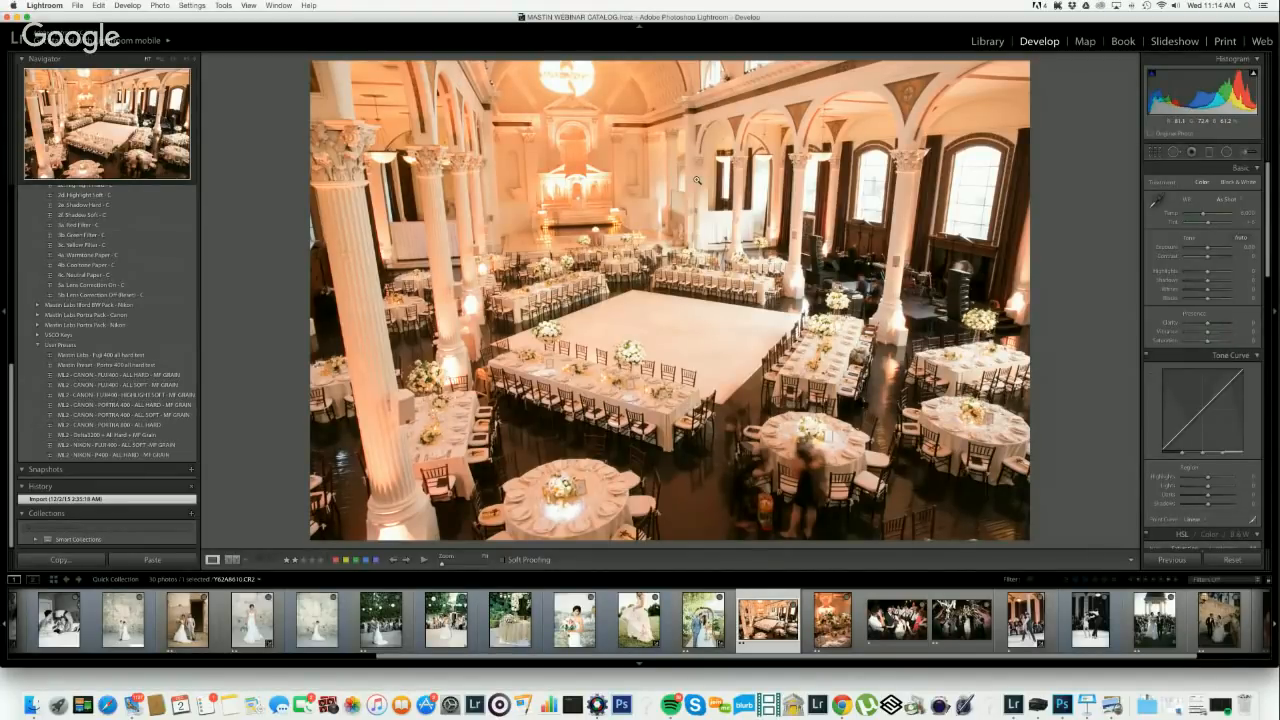
click(1153, 202)
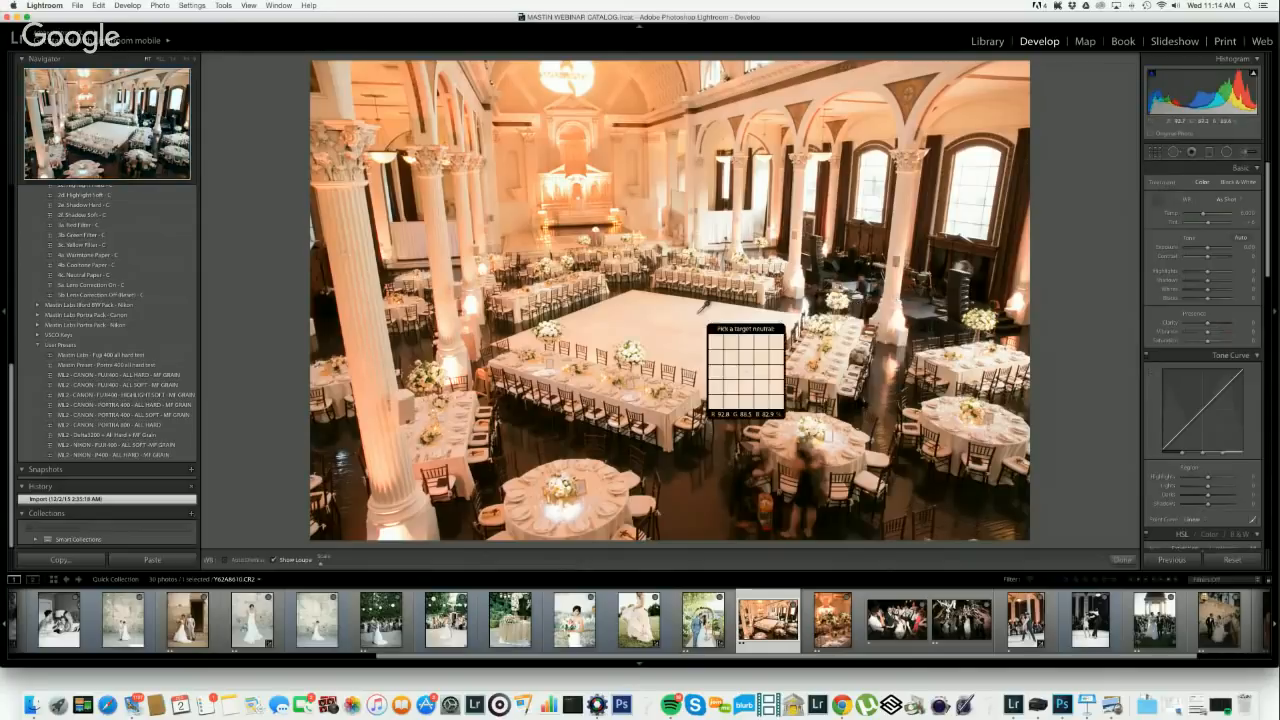
click(746, 370)
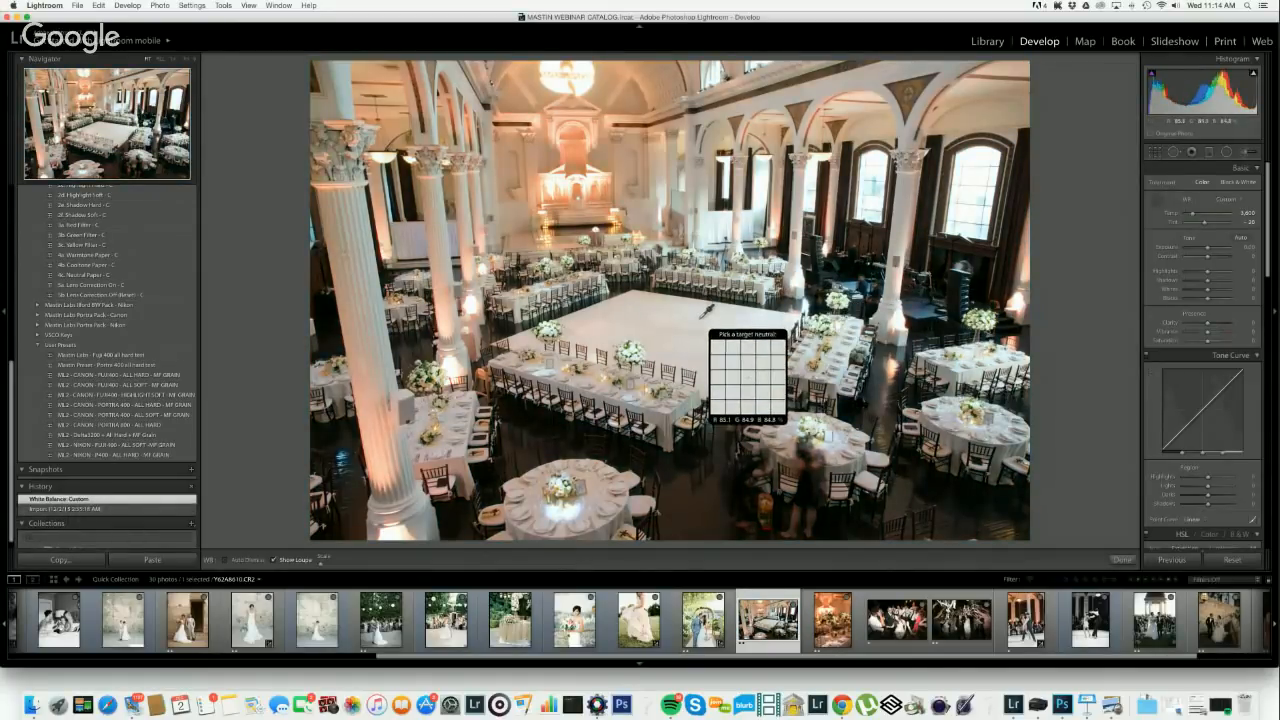
click(1150, 203)
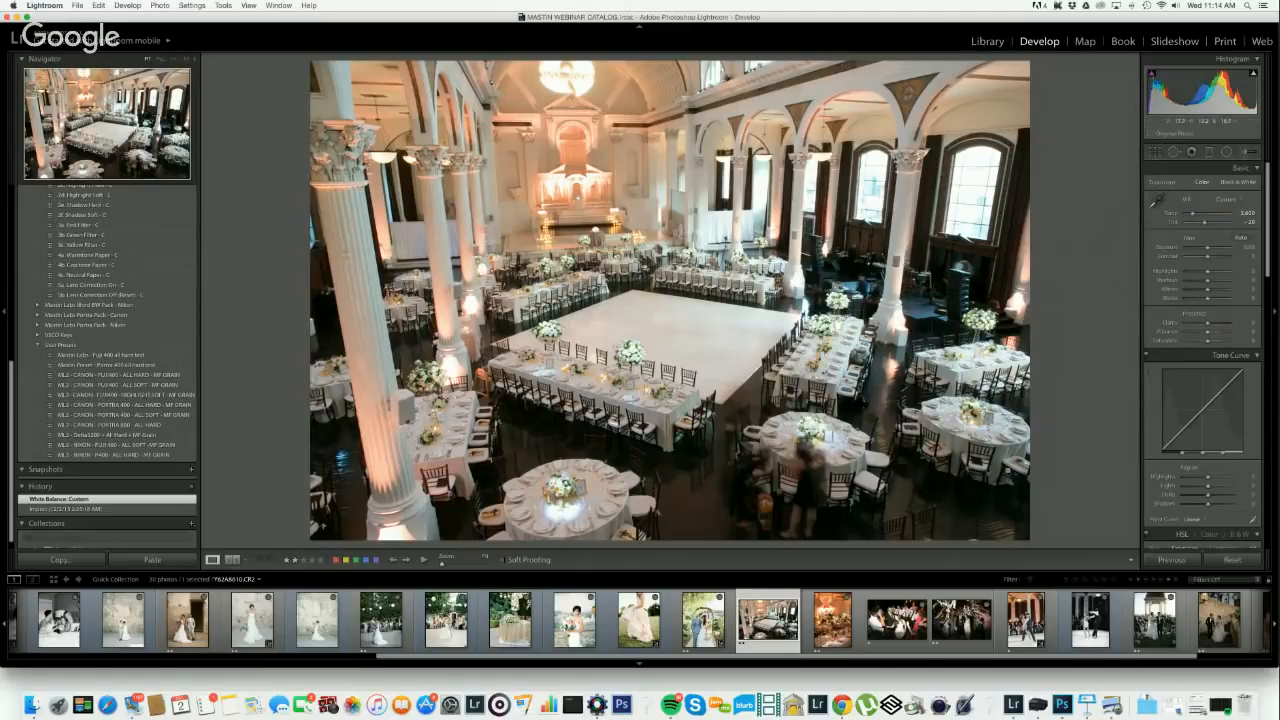
- Show the reception hall photo before and after, and resample its white balance from another spot on the dance floor
key(y)
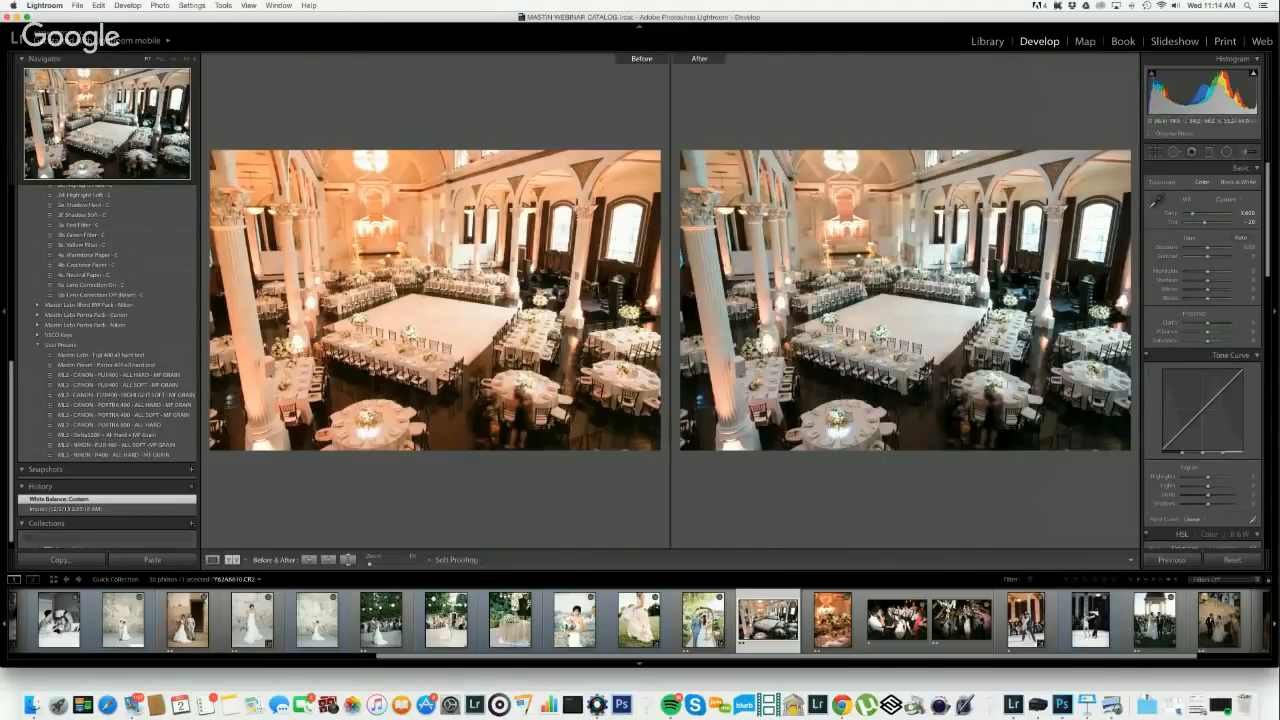
click(1161, 201)
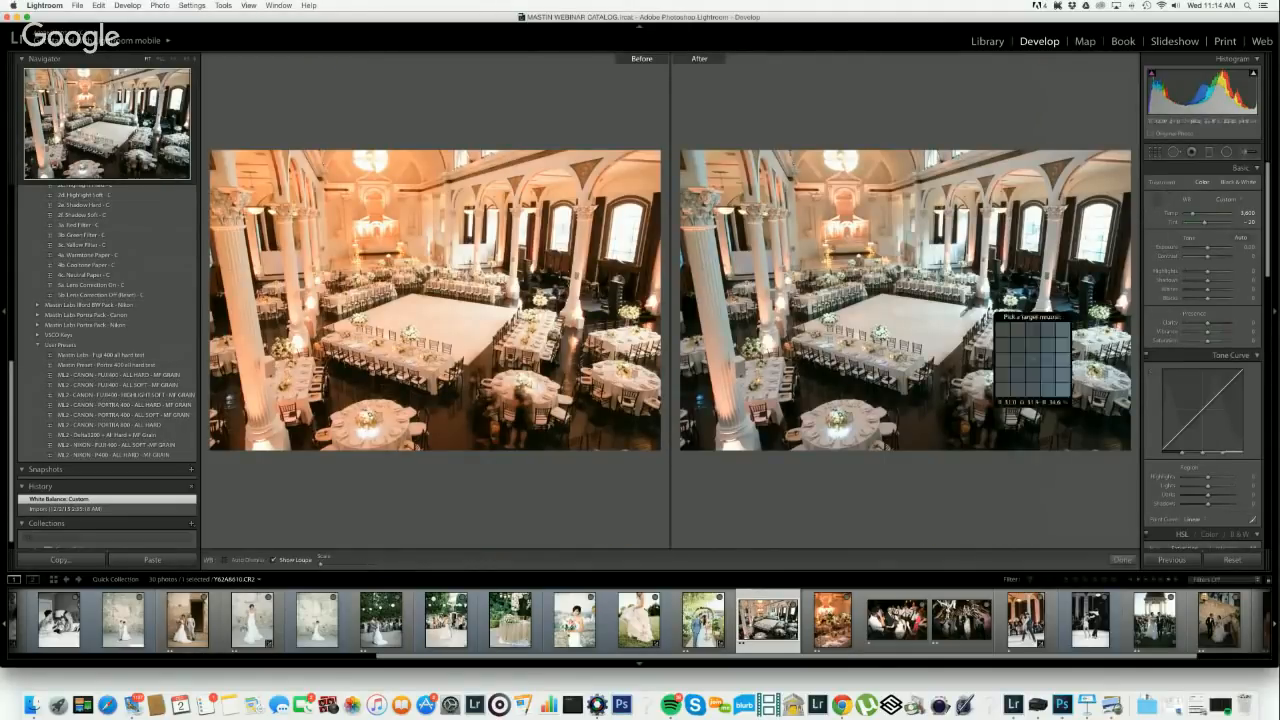
click(918, 315)
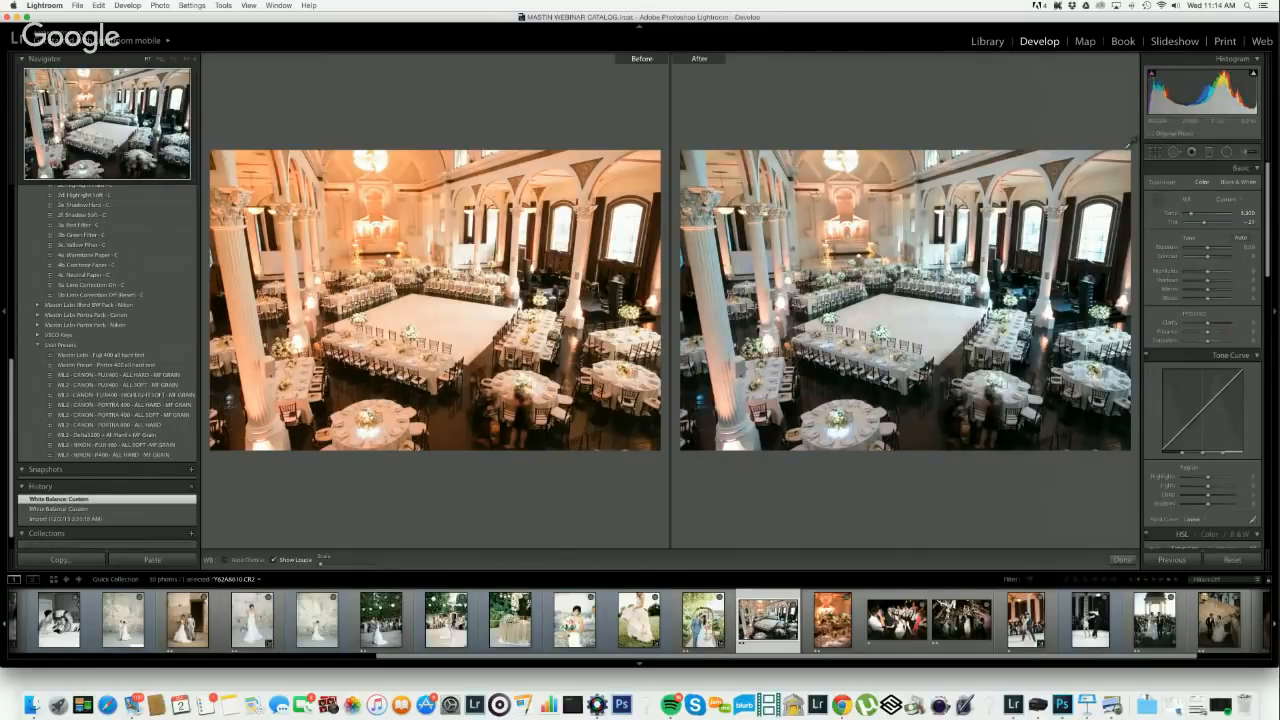
- Finish sampling the white balance and apply the ML2 - CANON - PORTRA 800 - ALL HARD preset to the reception hall photo
click(1122, 560)
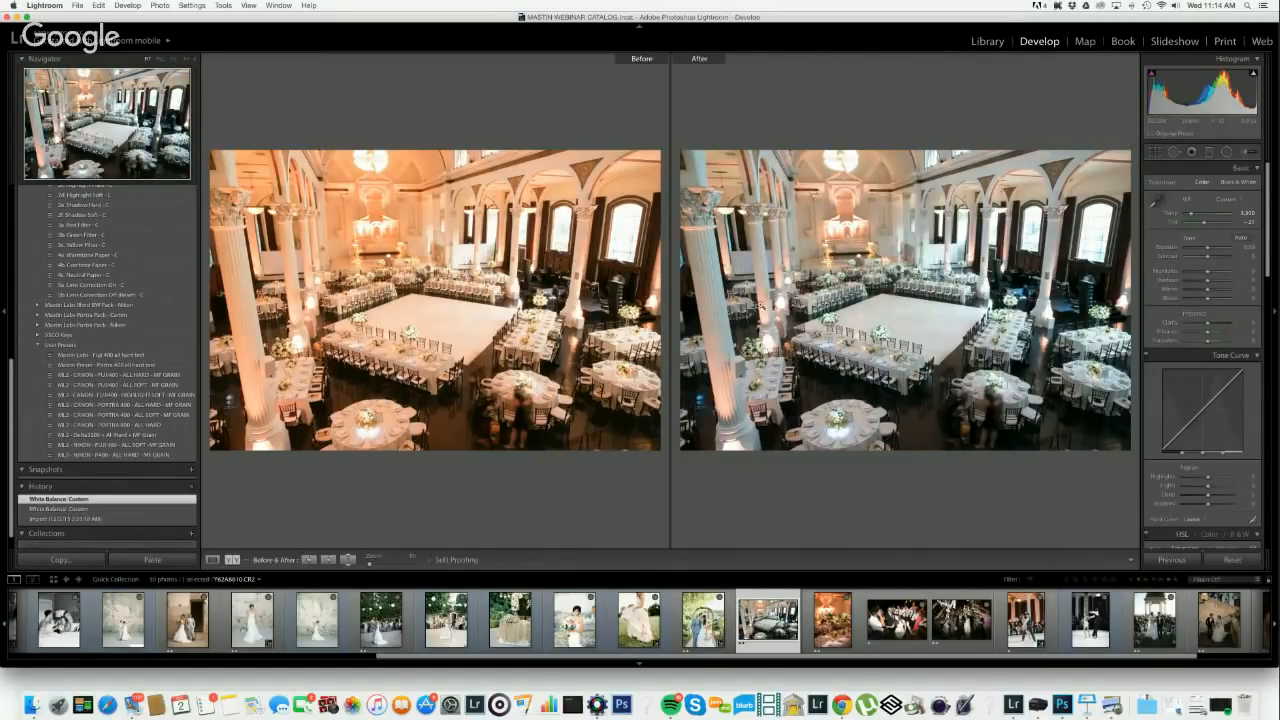
key(y)
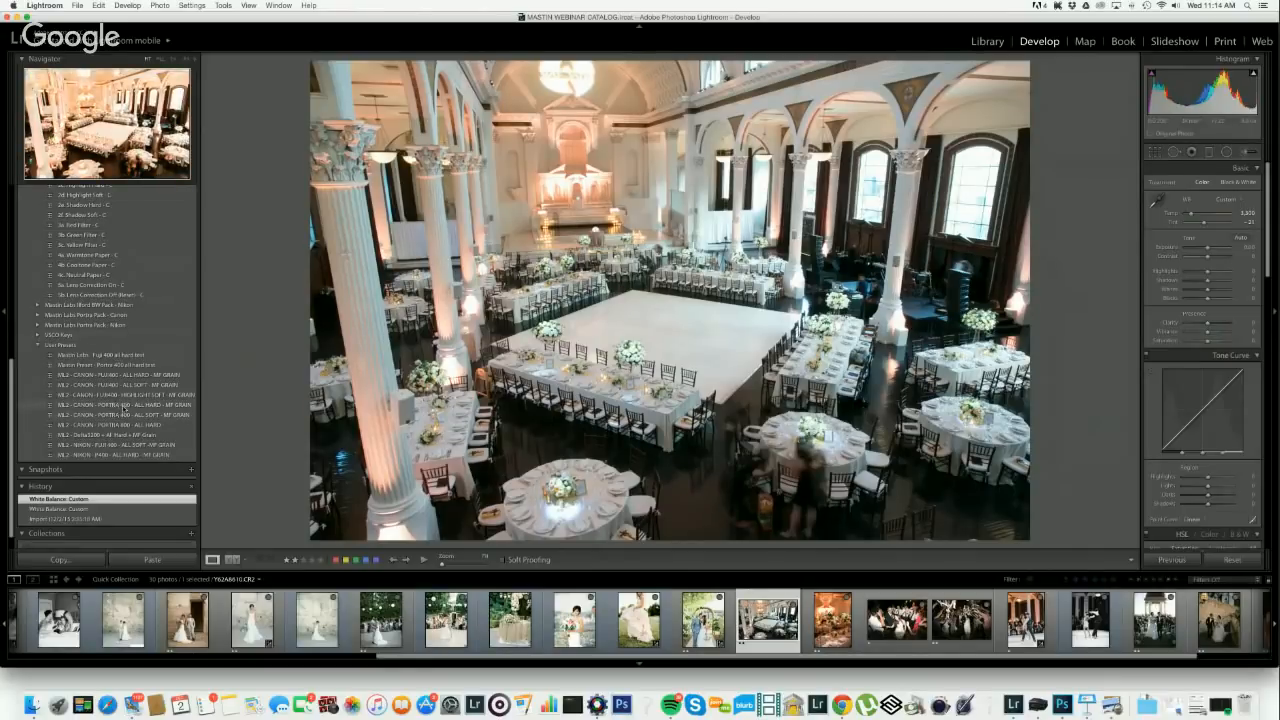
click(128, 425)
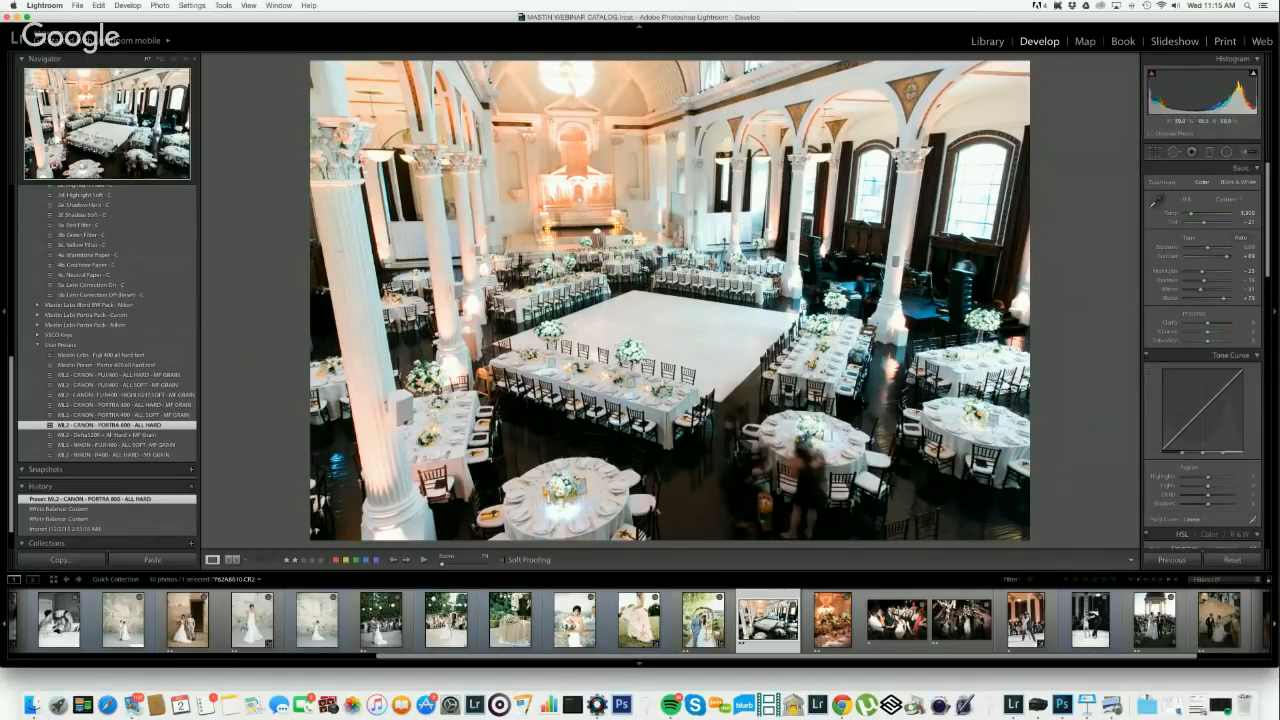
- Check the reception hall's white tones up close, warm the color temperature slightly, and compare the photo before and after
click(804, 305)
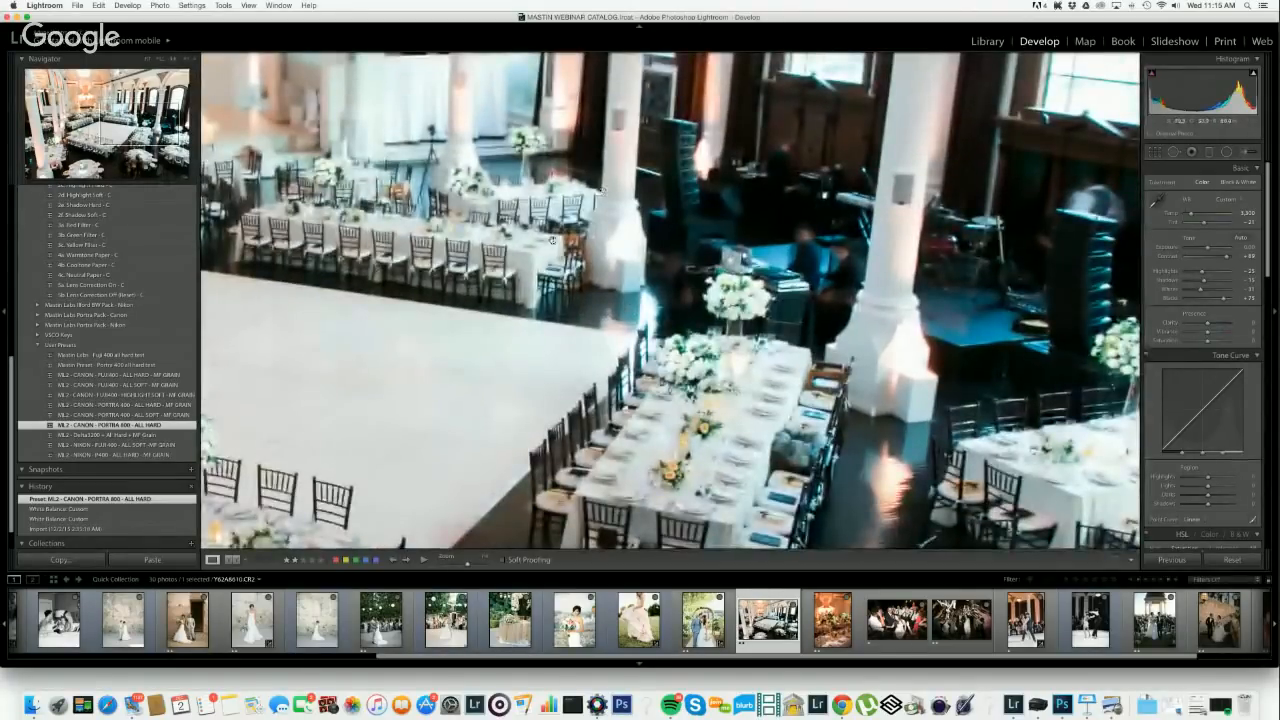
click(491, 267)
drag(1191, 215, 1193, 215)
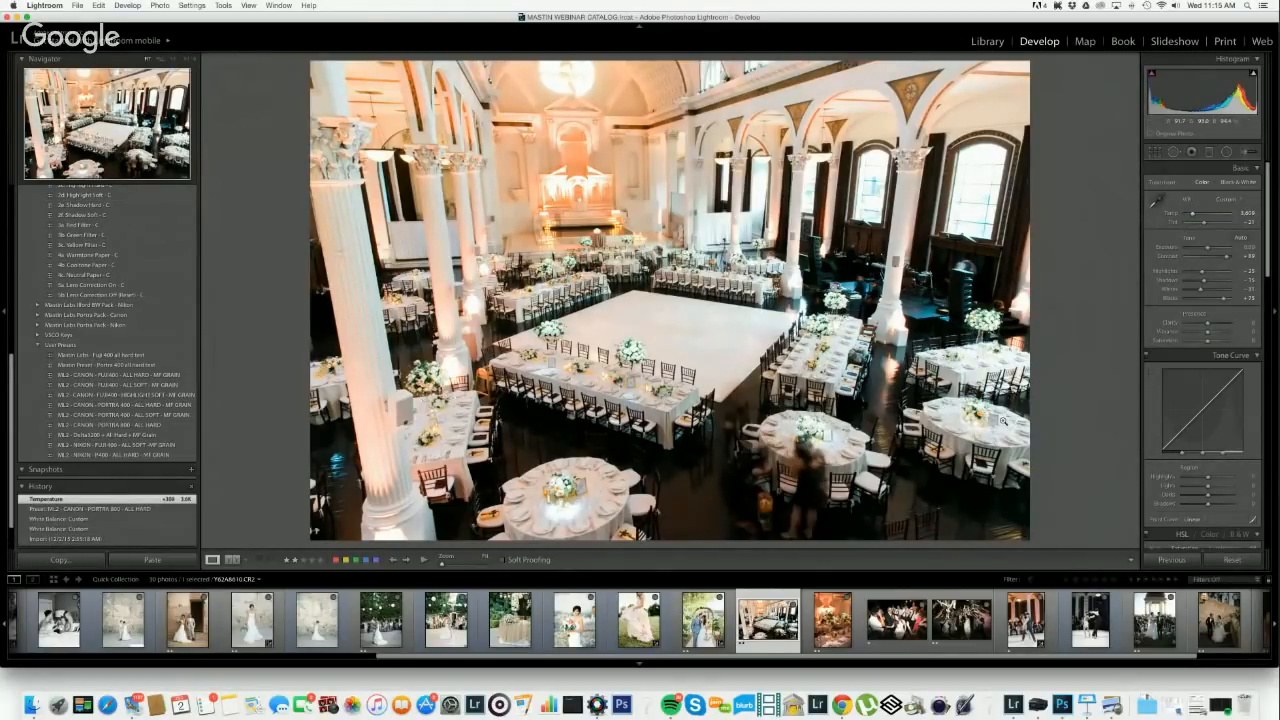
key(y)
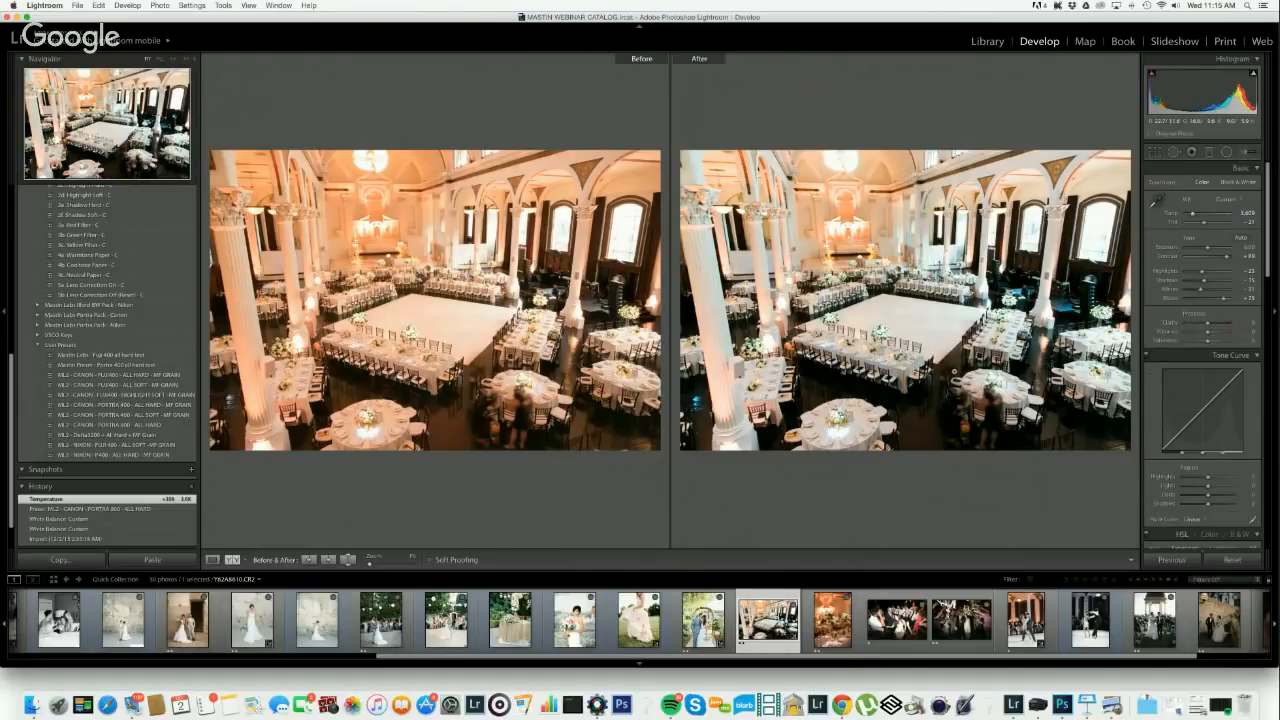
key(y)
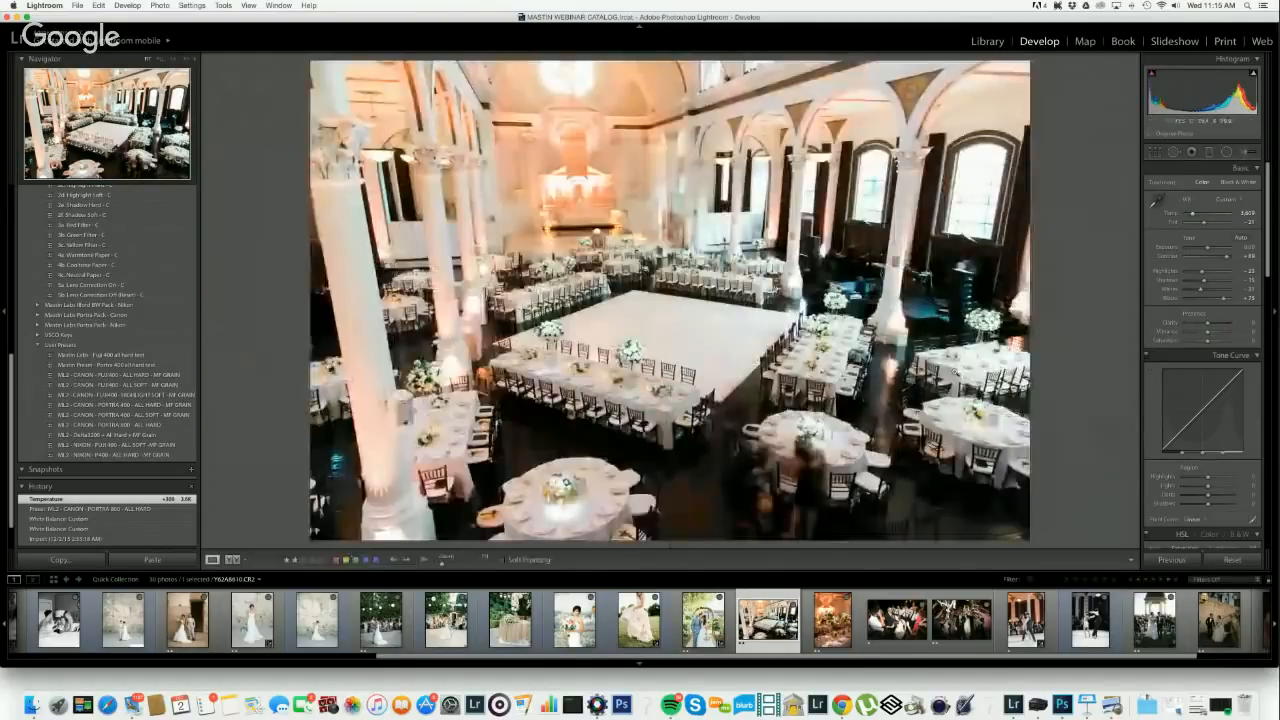
- Cool and slightly brighten the floral centerpiece photo, and apply the ML2 - CANON - PORTRA 800 - ALL HARD preset to it
key(Right)
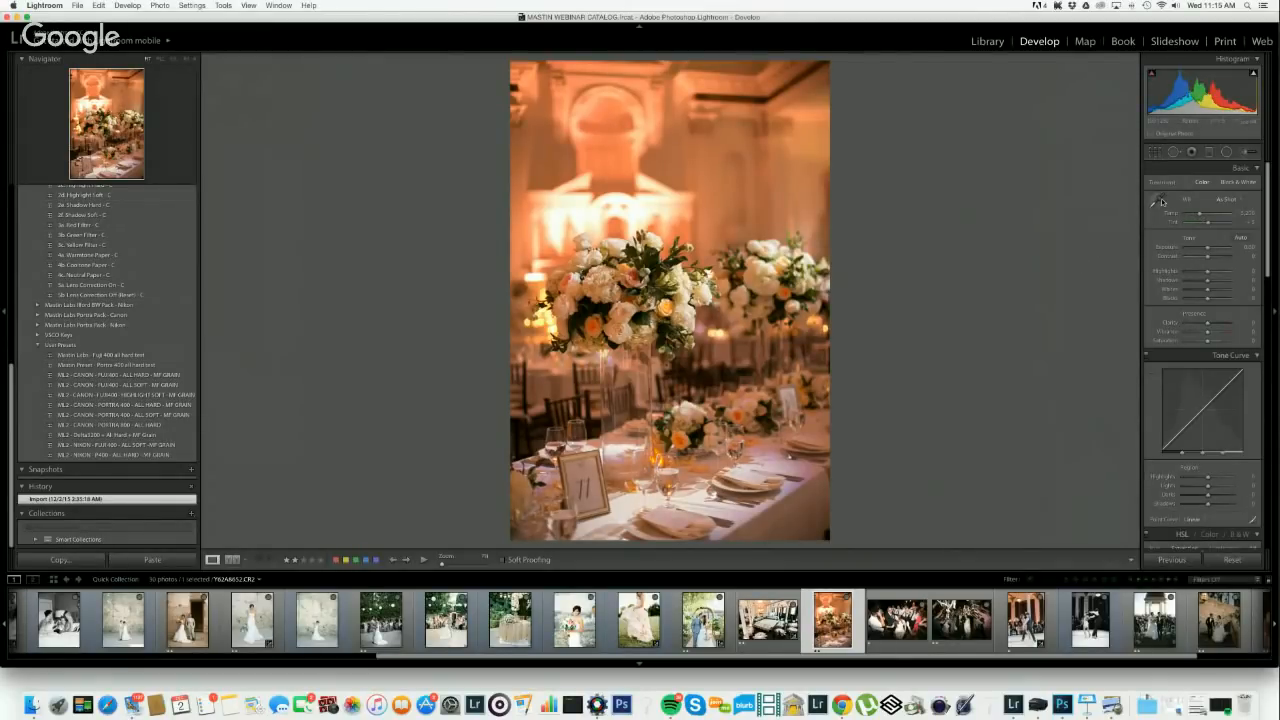
drag(1200, 214, 1210, 249)
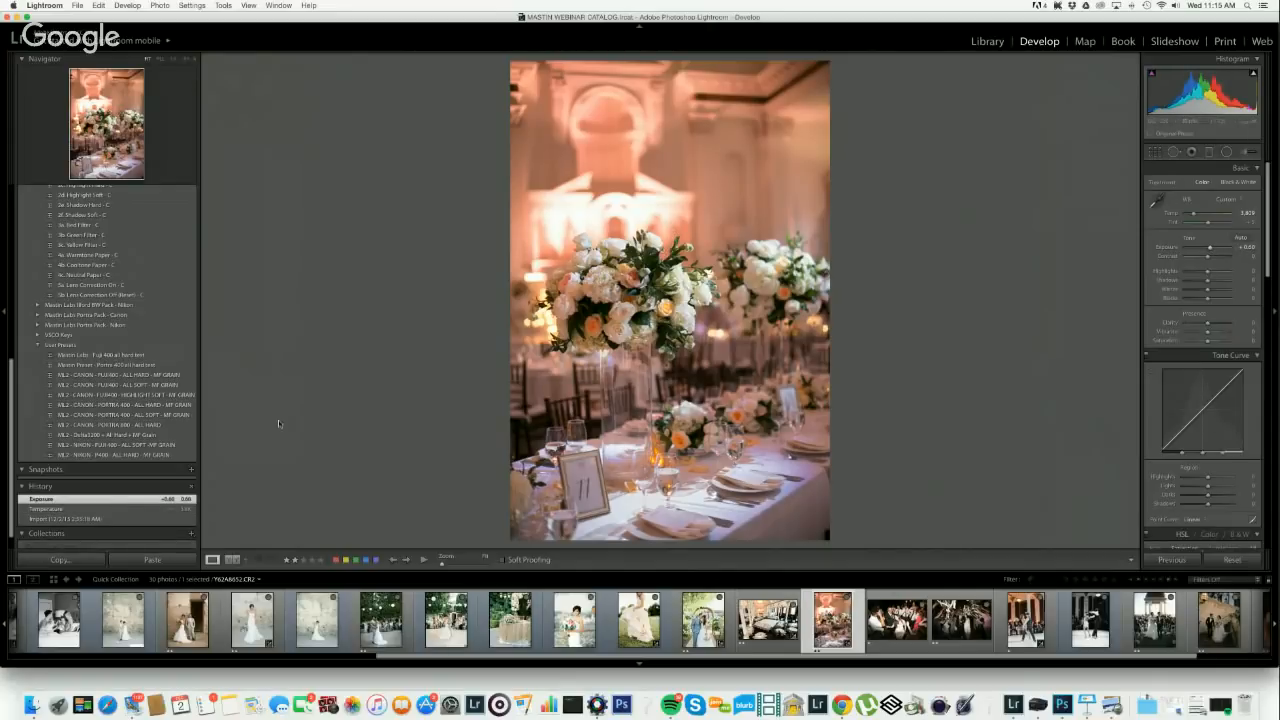
click(113, 426)
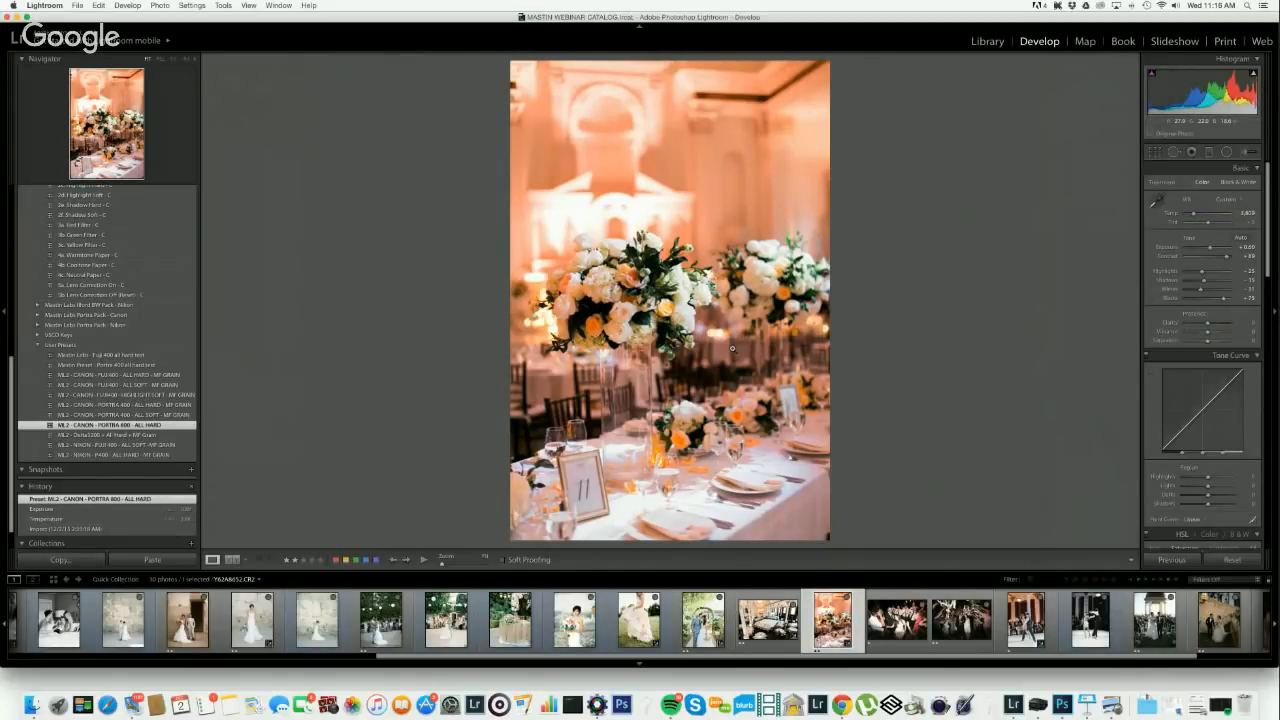
- Lower the centerpiece photo's color temperature a little more while comparing it with its unedited version
key(y)
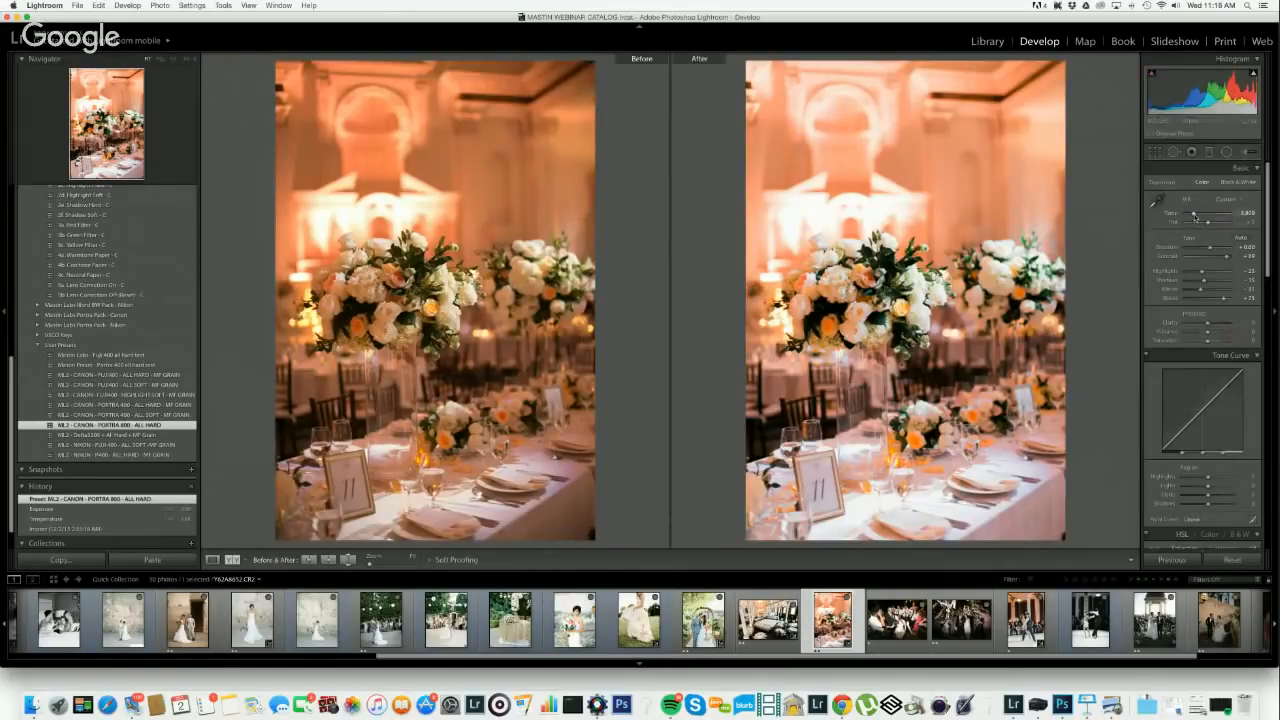
drag(1194, 215, 1192, 215)
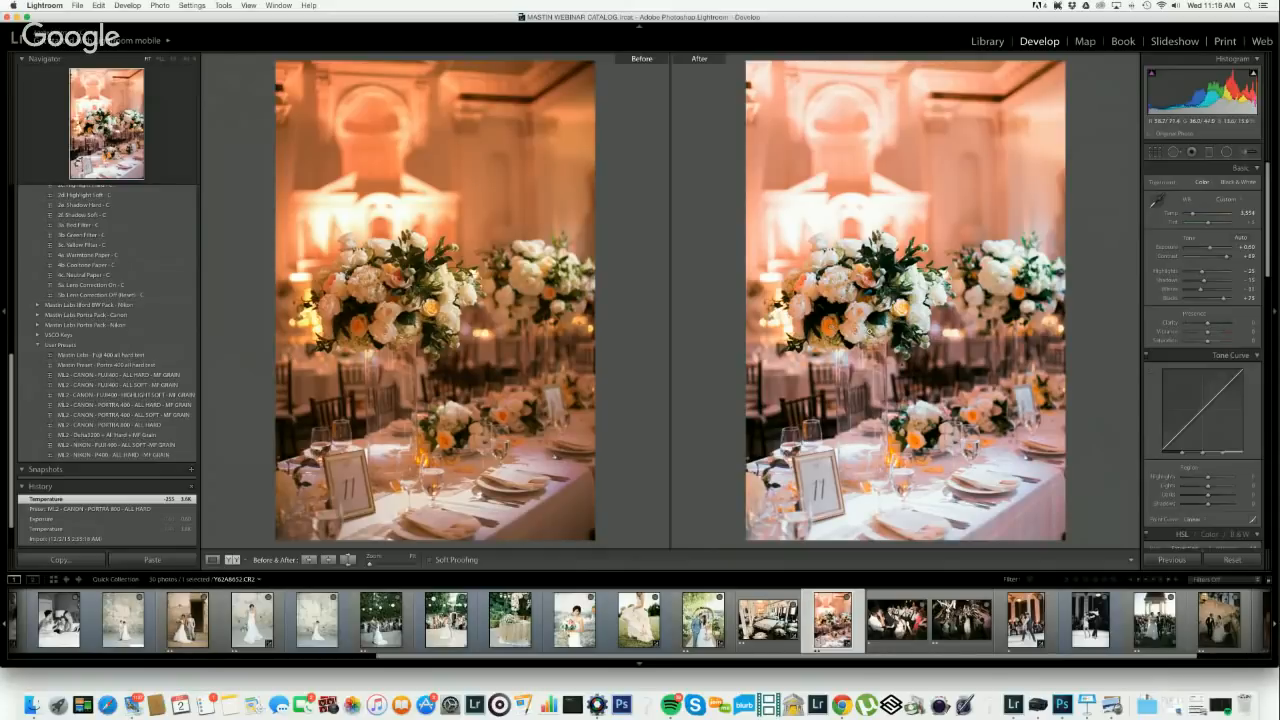
key(y)
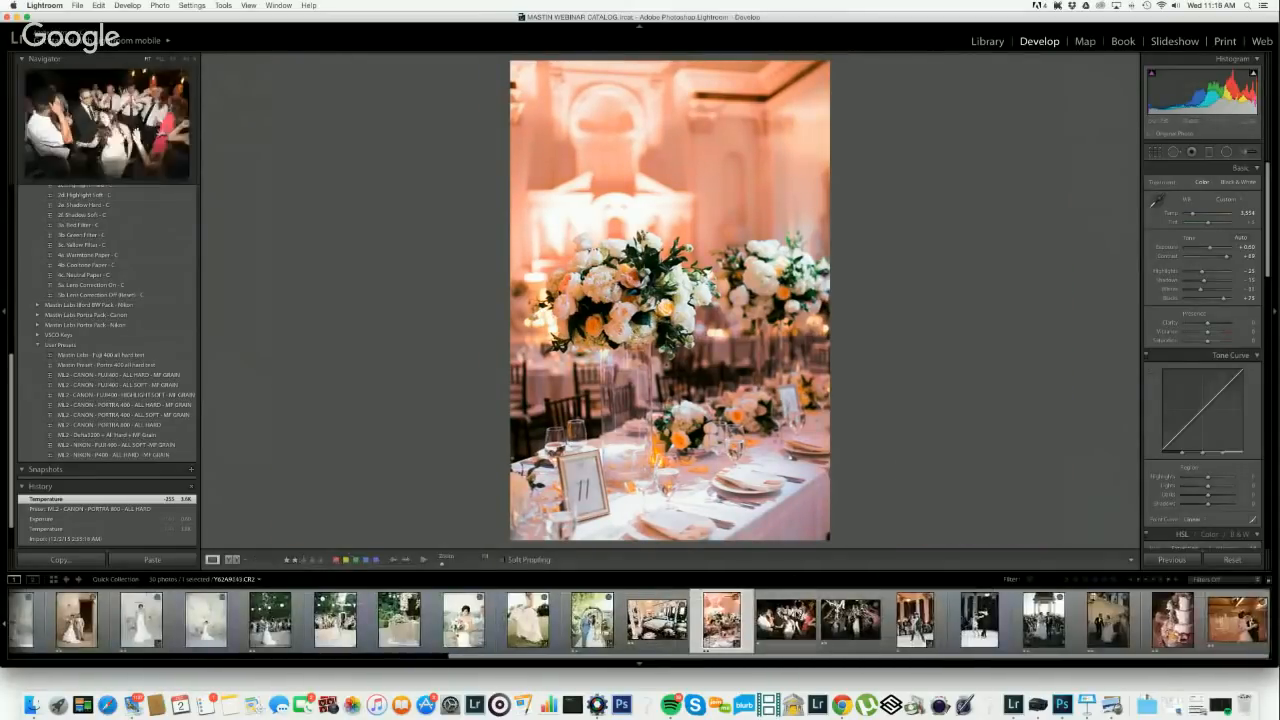
- Apply the ML2 - CANON - PORTRA 800 - ALL HARD preset to the flash-lit dance party photo and lower its exposure slightly
click(786, 620)
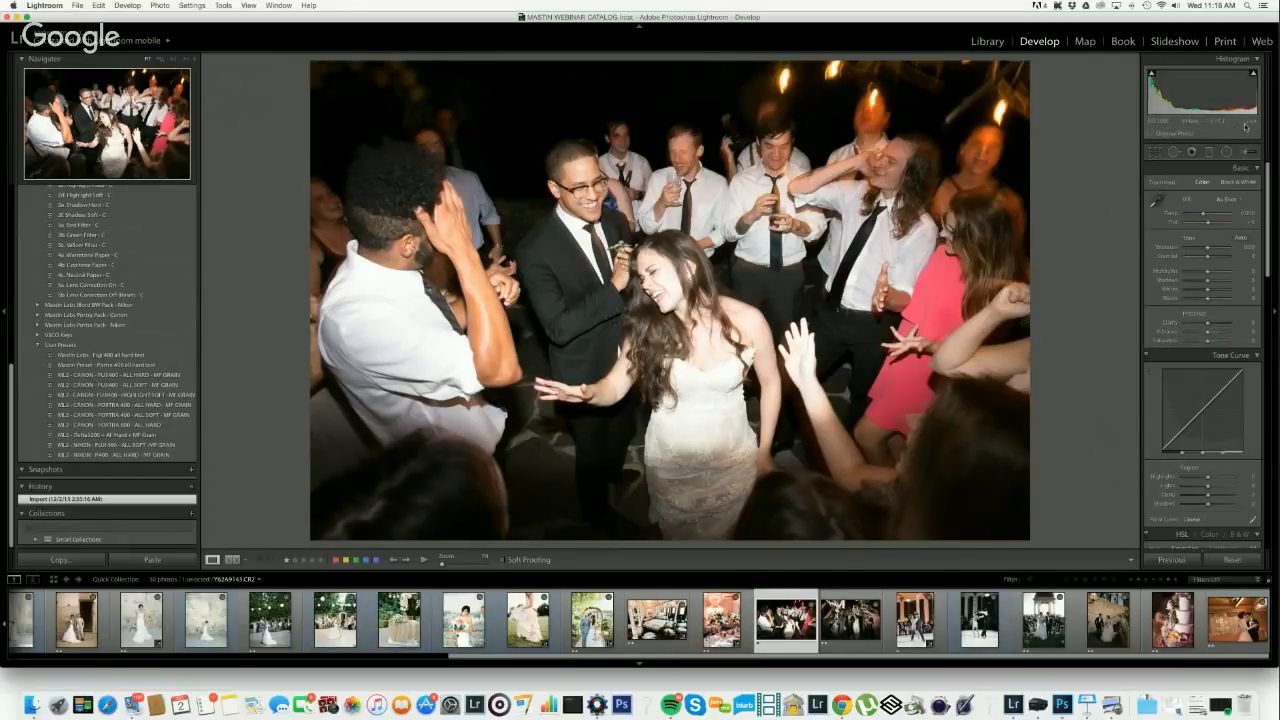
click(137, 425)
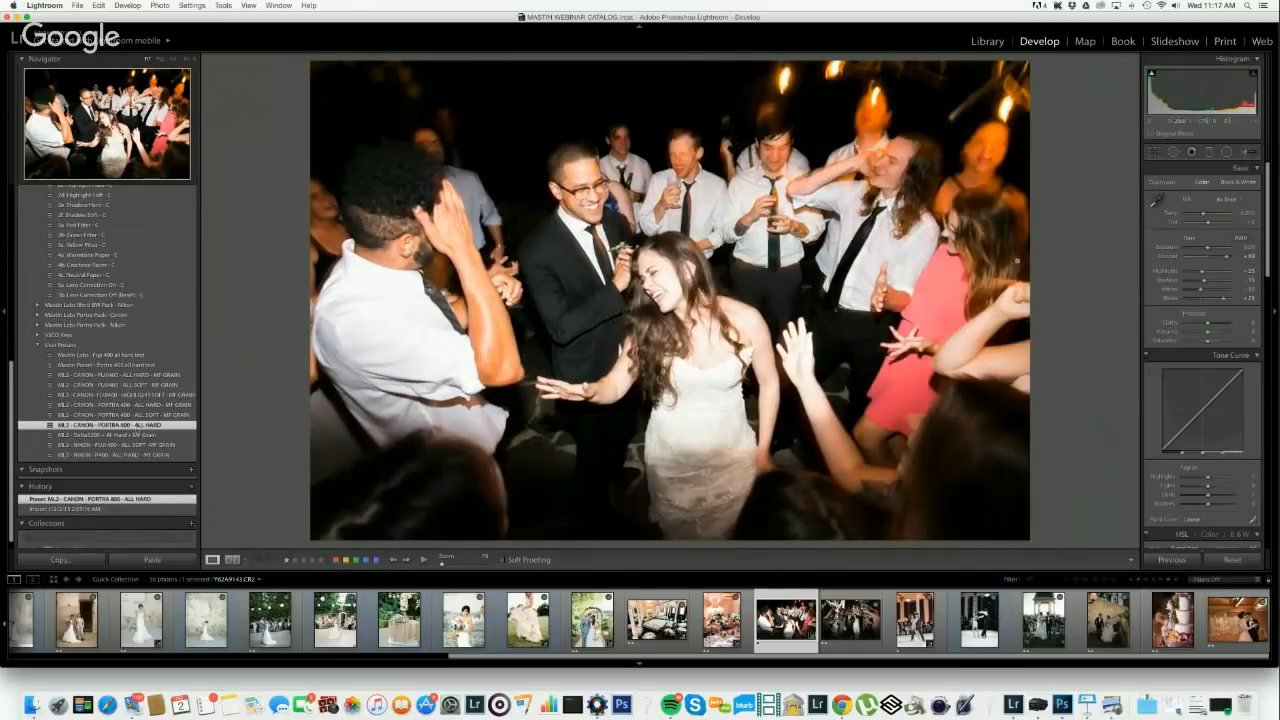
drag(1215, 251, 1206, 250)
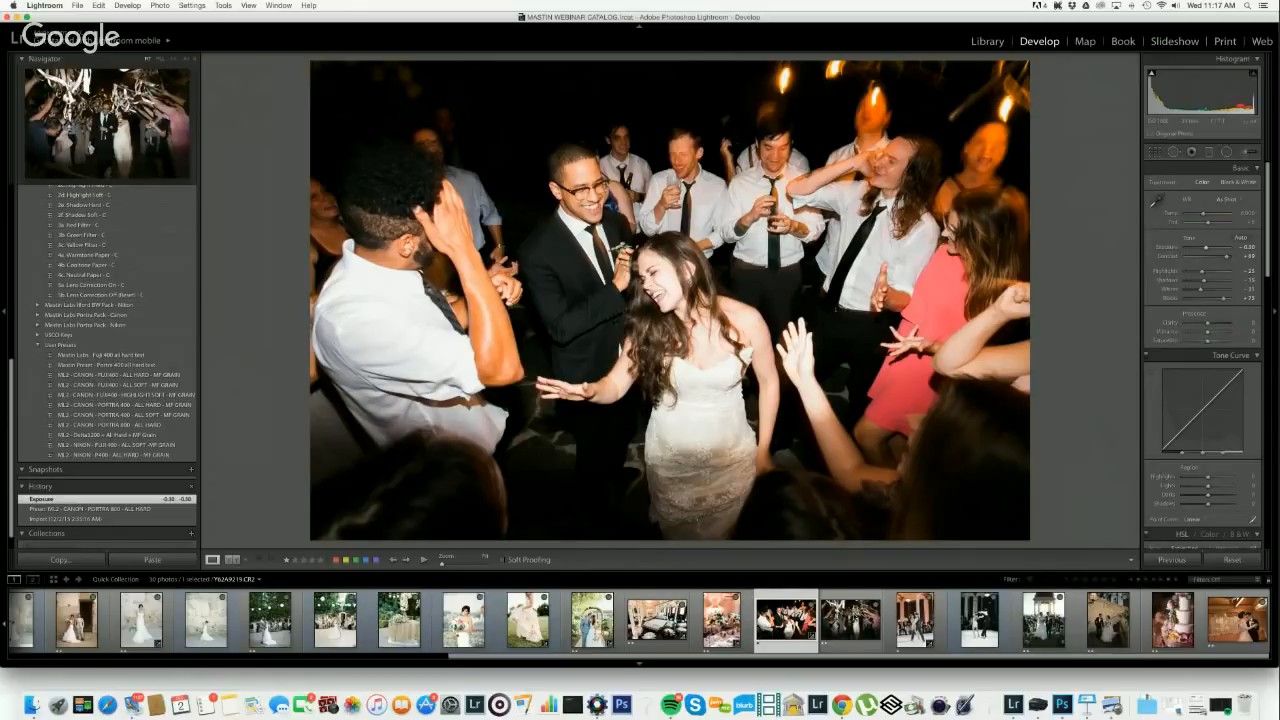
- Convert the ribbon send-off photo to black and white with the Delta 3200 Medium Format - C preset
click(858, 615)
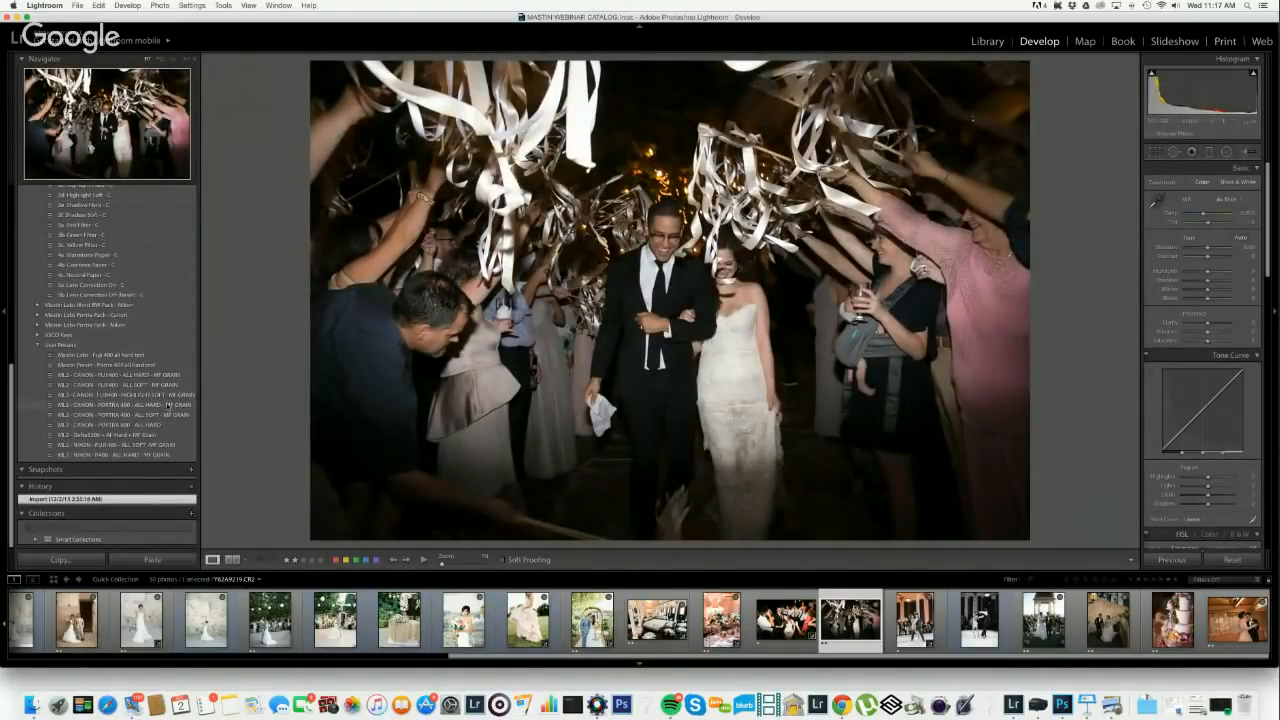
scroll(145, 440, up, 1)
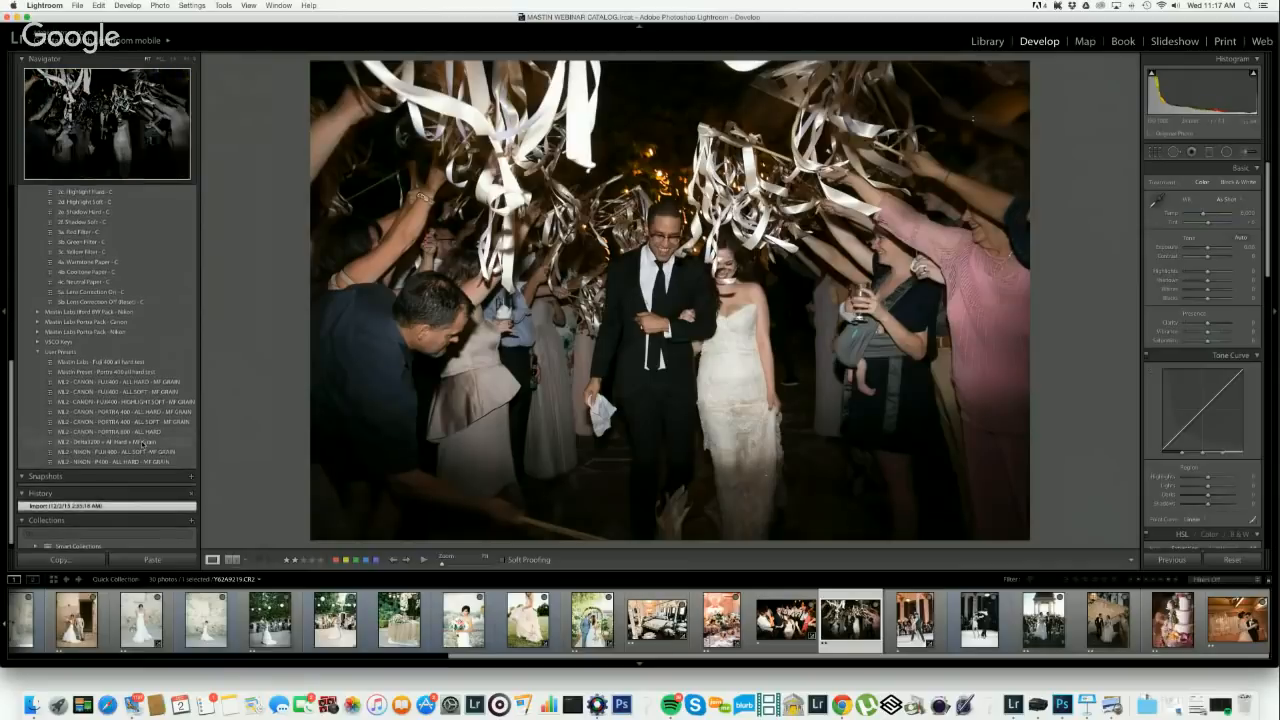
scroll(140, 430, up, 5)
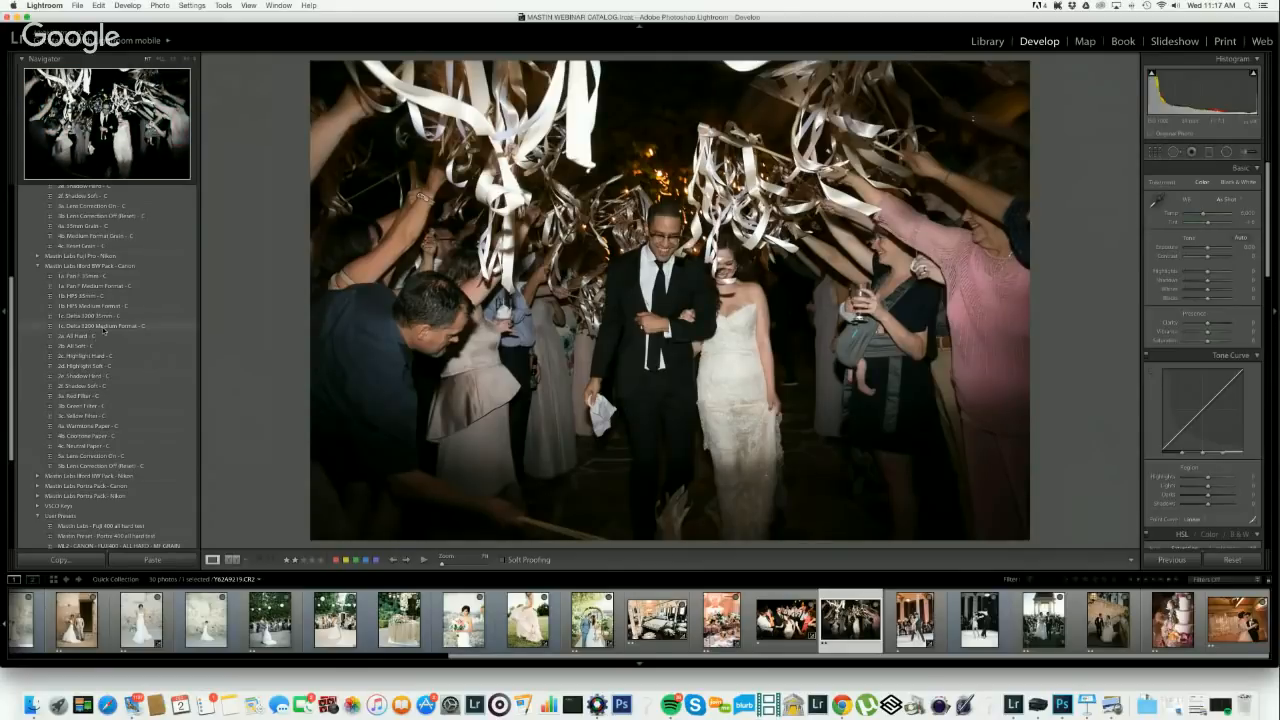
click(104, 327)
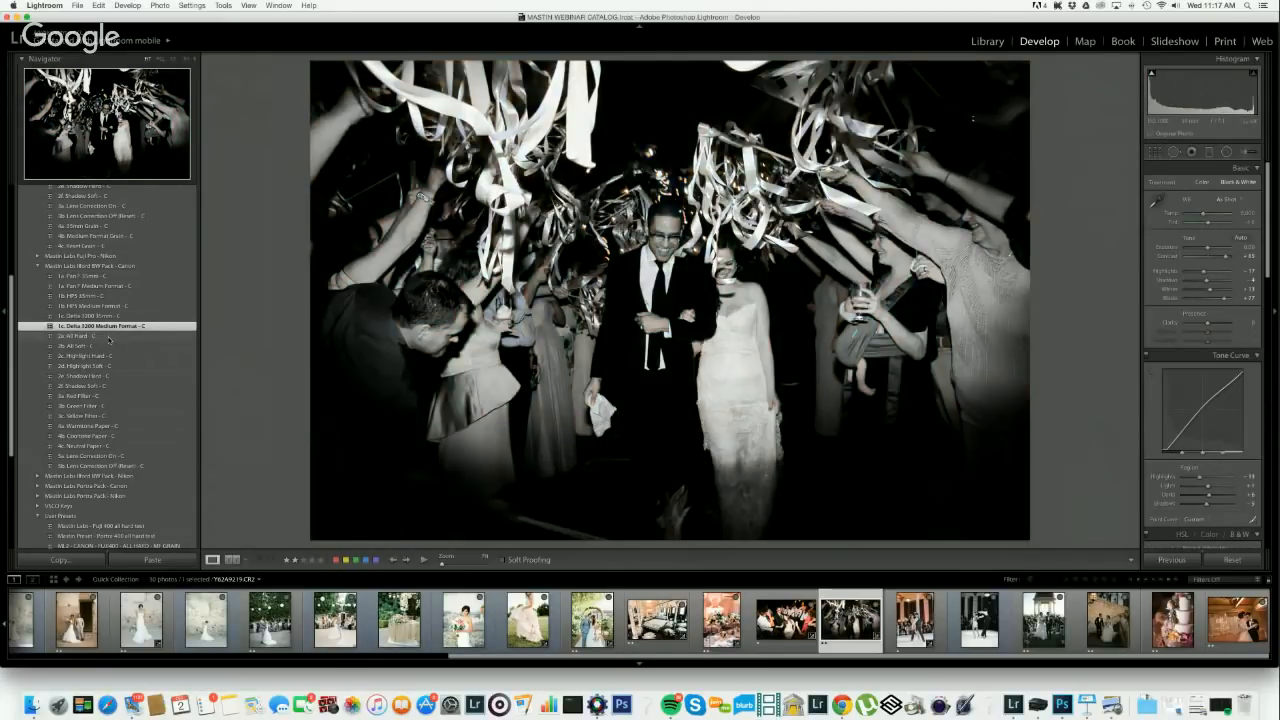
- Apply the Shadow Soft - C preset to the ribbon send-off photo and raise its exposure slightly
click(110, 386)
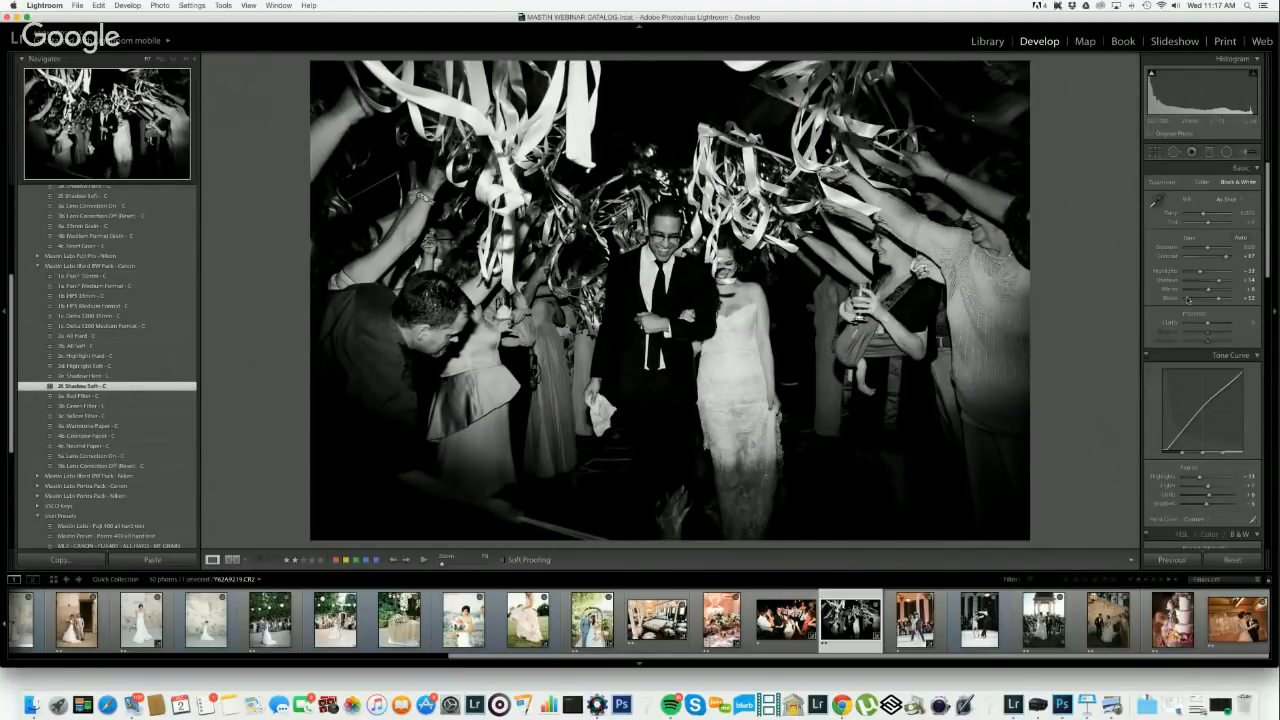
drag(1206, 249, 1210, 250)
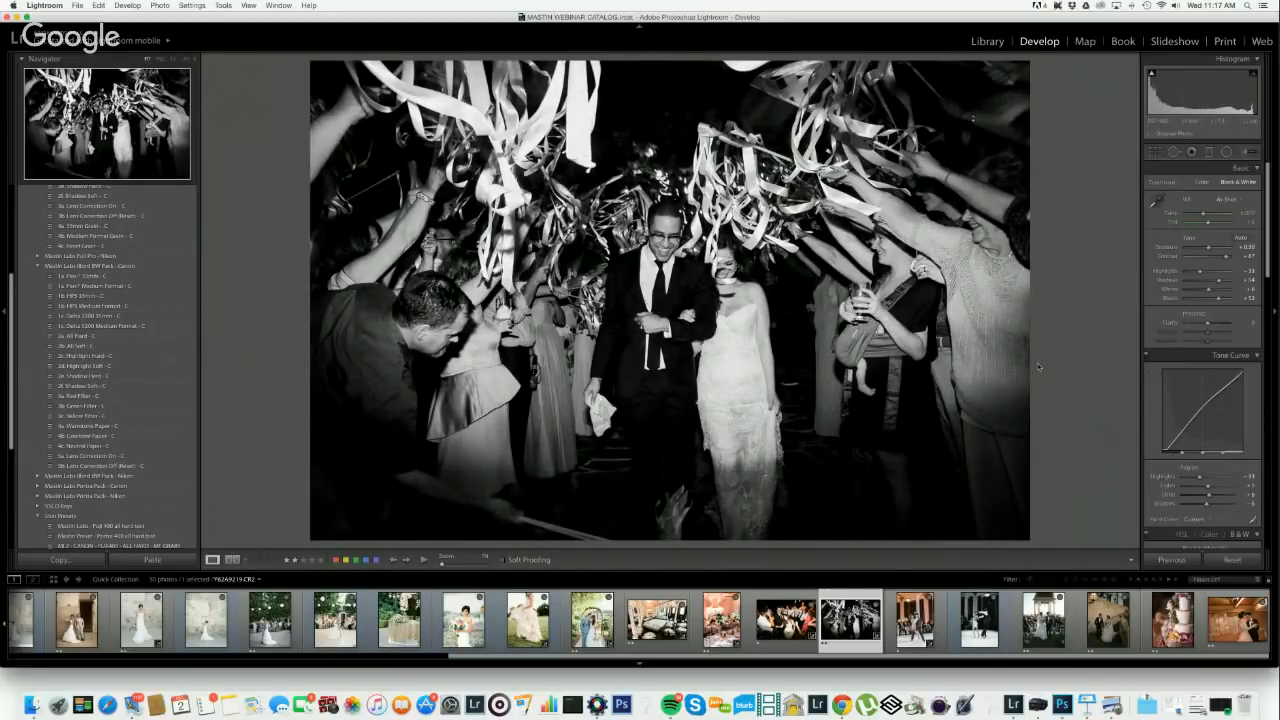
- Skip the first-dance photos and apply the ML2 - CANON - FUJI400 - ALL SOFT - MF GRAIN preset to the domed-pavilion ceremony photo
click(930, 620)
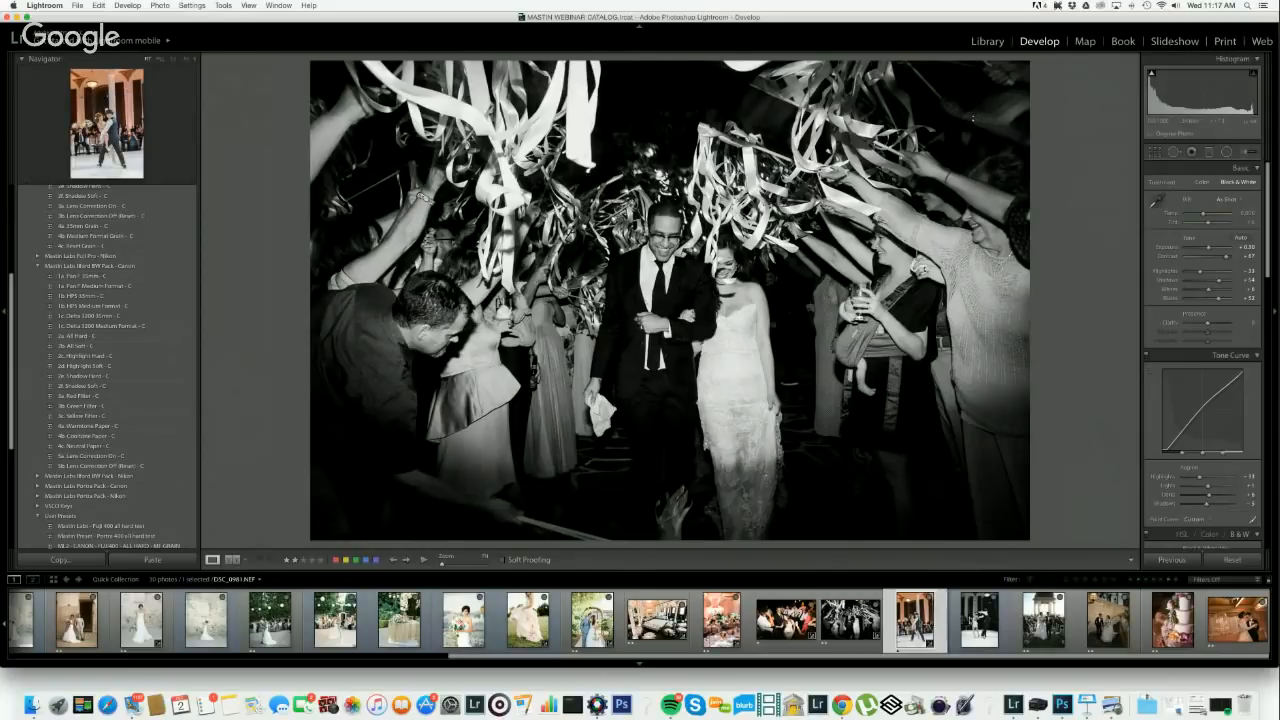
key(Right)
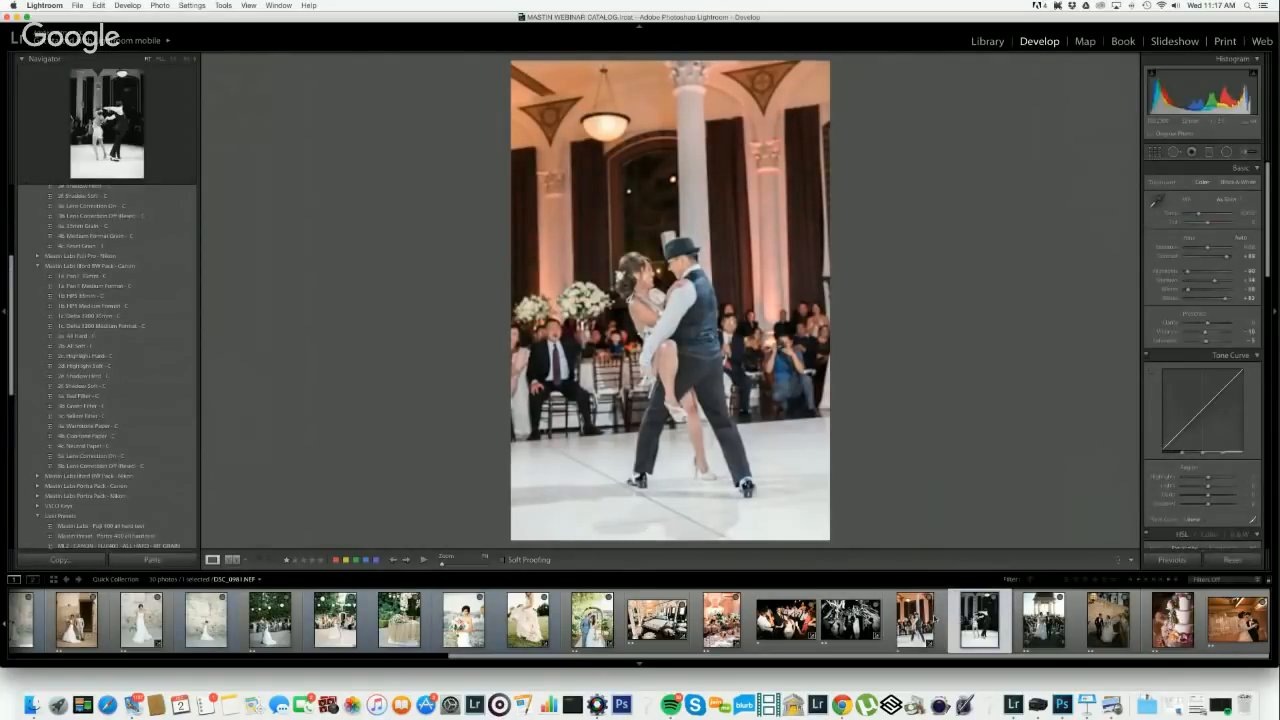
key(Left)
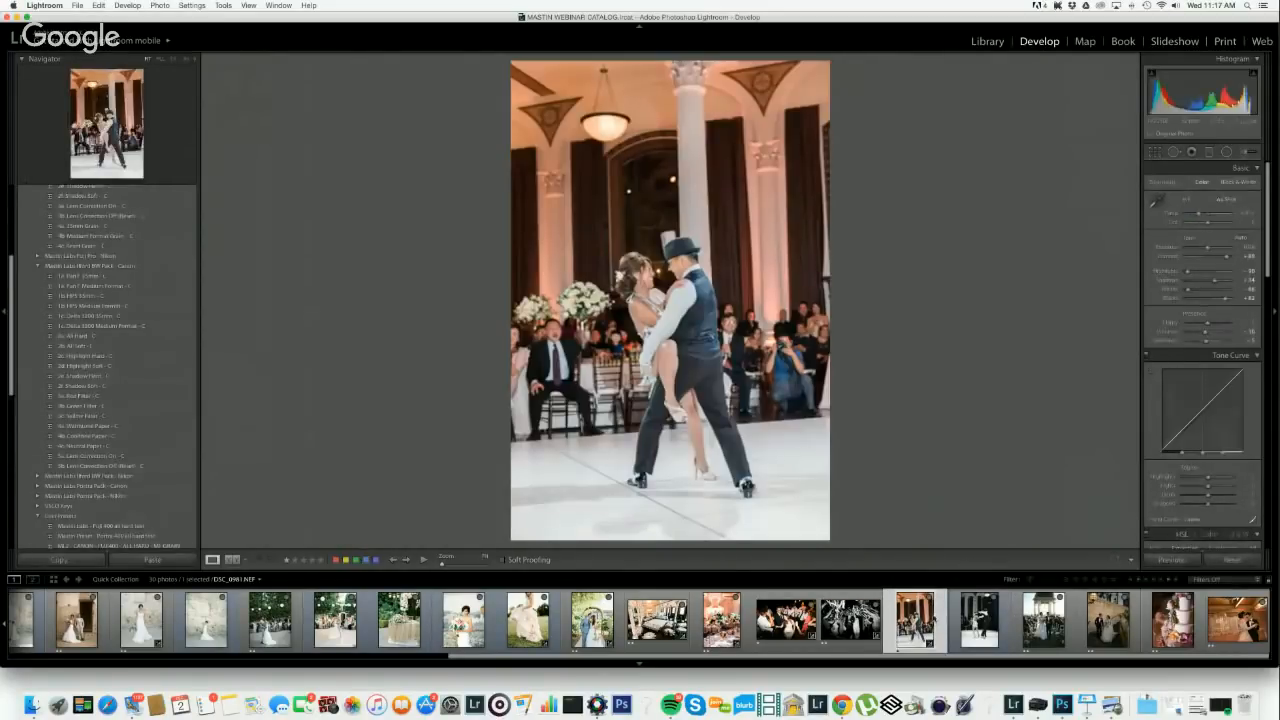
key(Right)
key(Right)
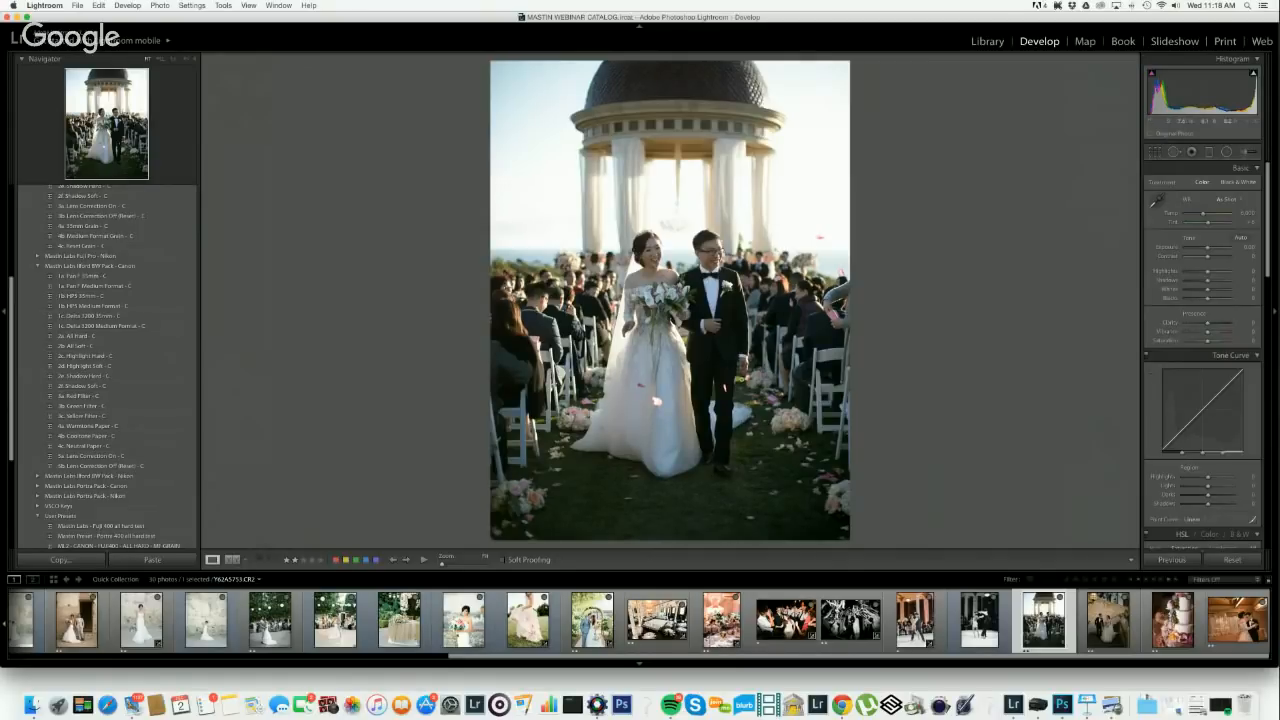
scroll(125, 383, down, 5)
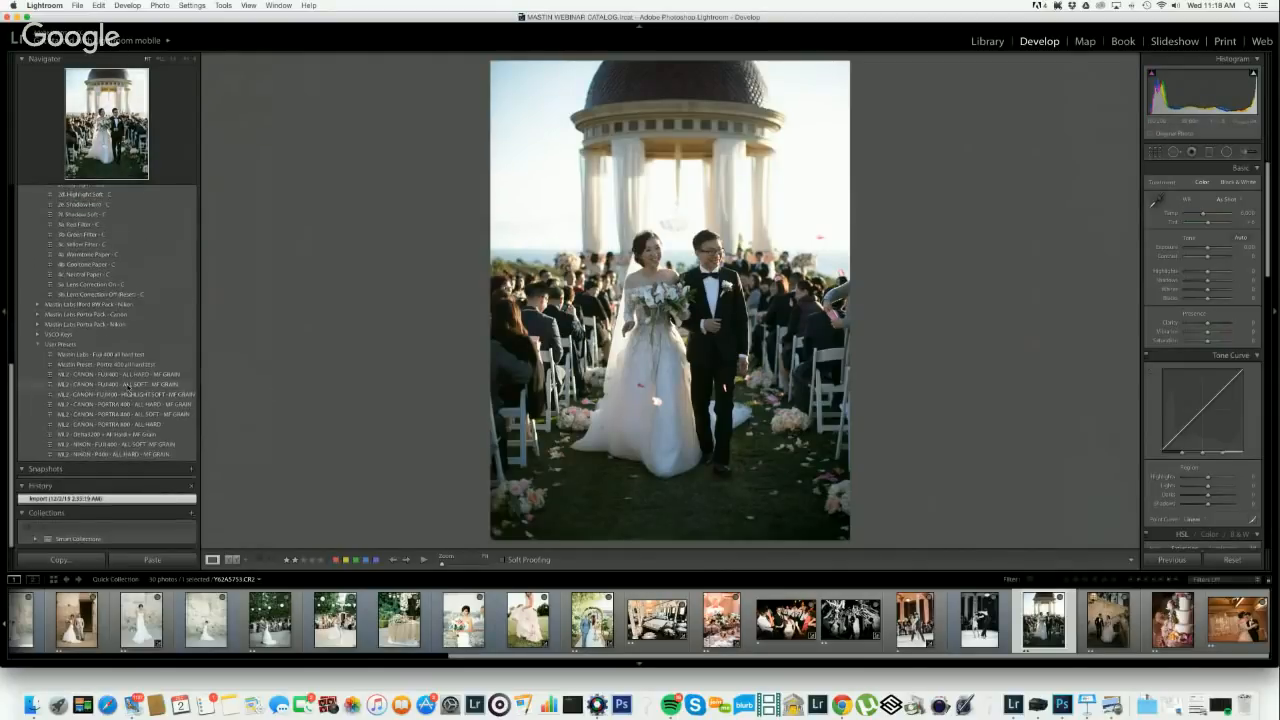
click(125, 384)
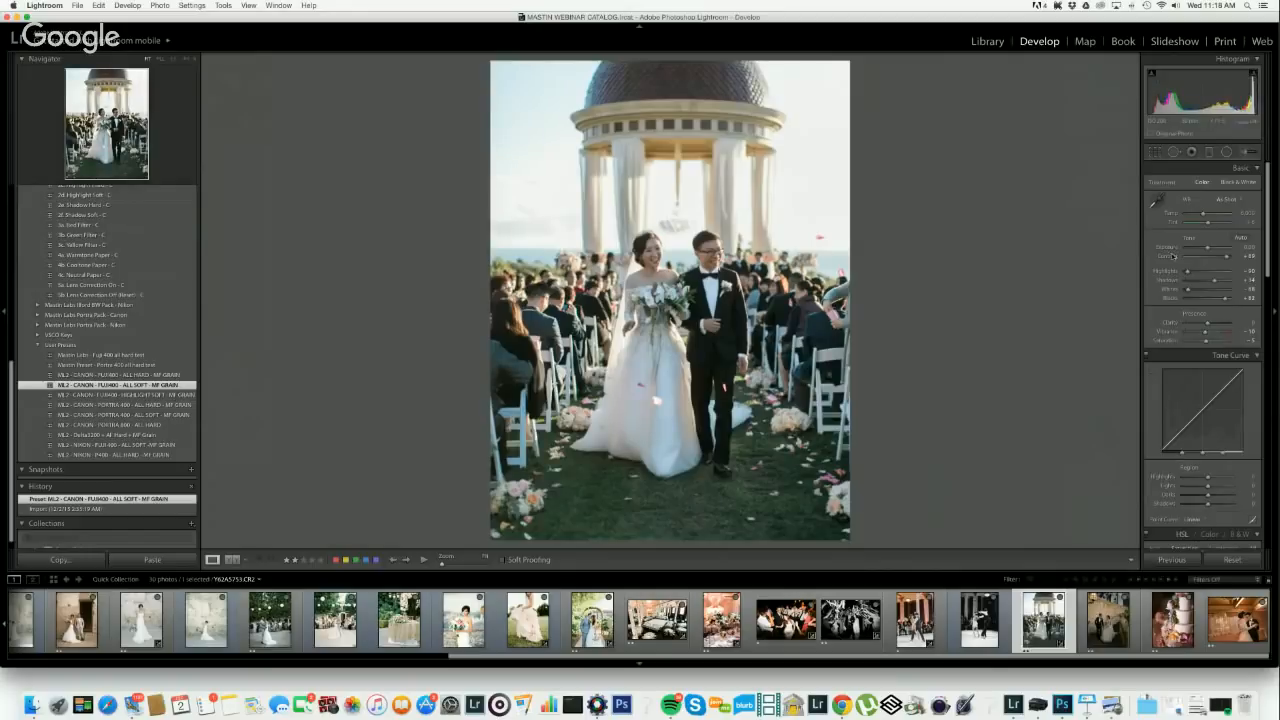
- Brighten the ceremony photo's exposure and warm its color temperature slightly
key(Up)
key(Up)
key(Up)
key(Up)
key(Up)
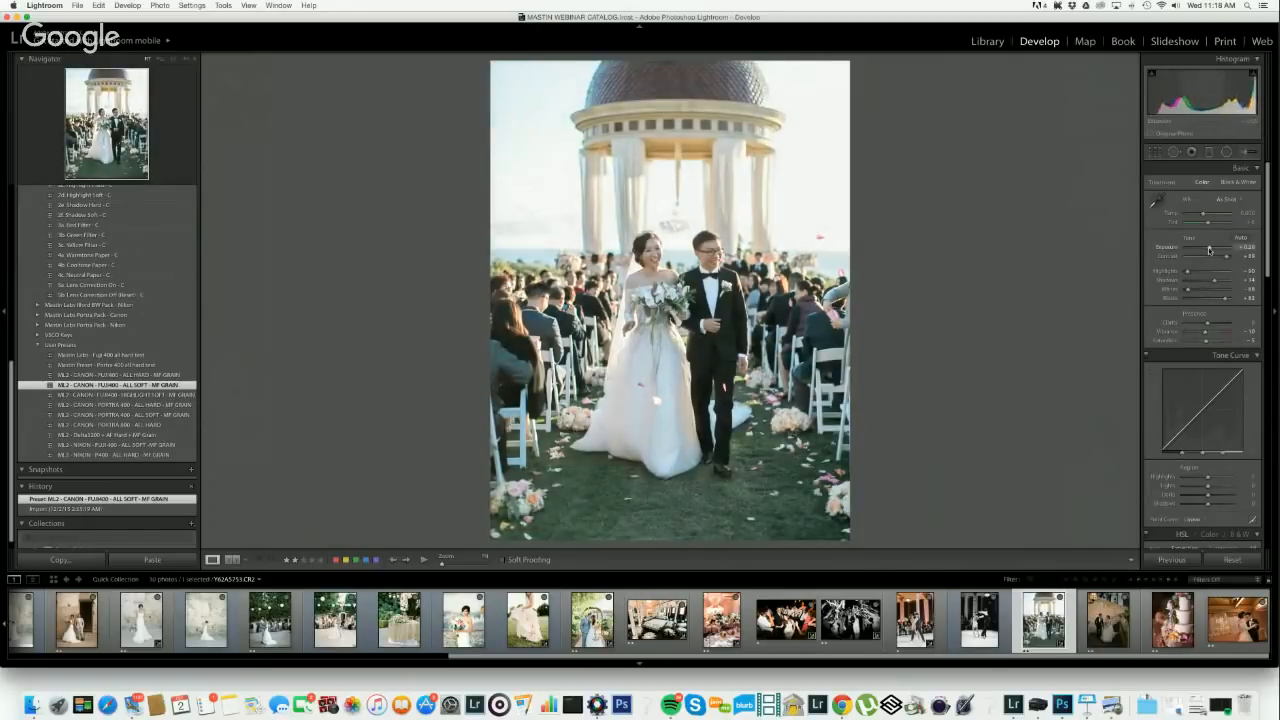
key(Down)
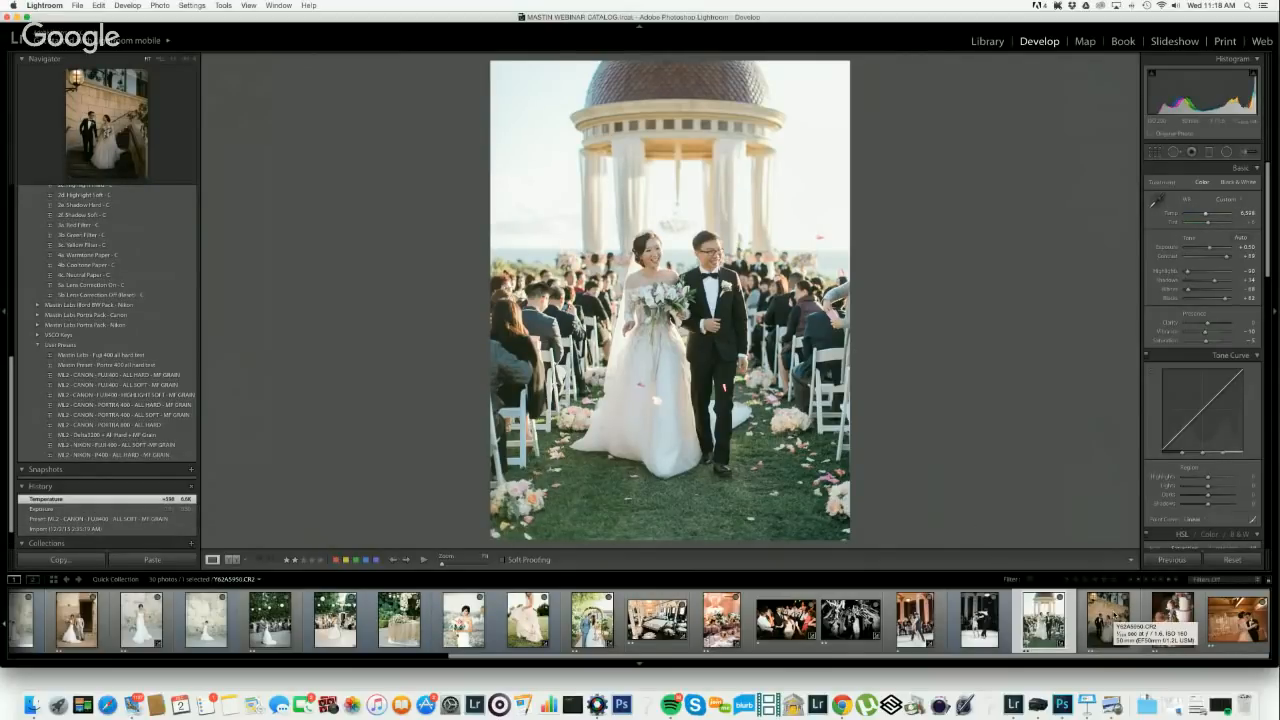
- Compare the ceremony photo before and after the edits, side by side
click(1108, 620)
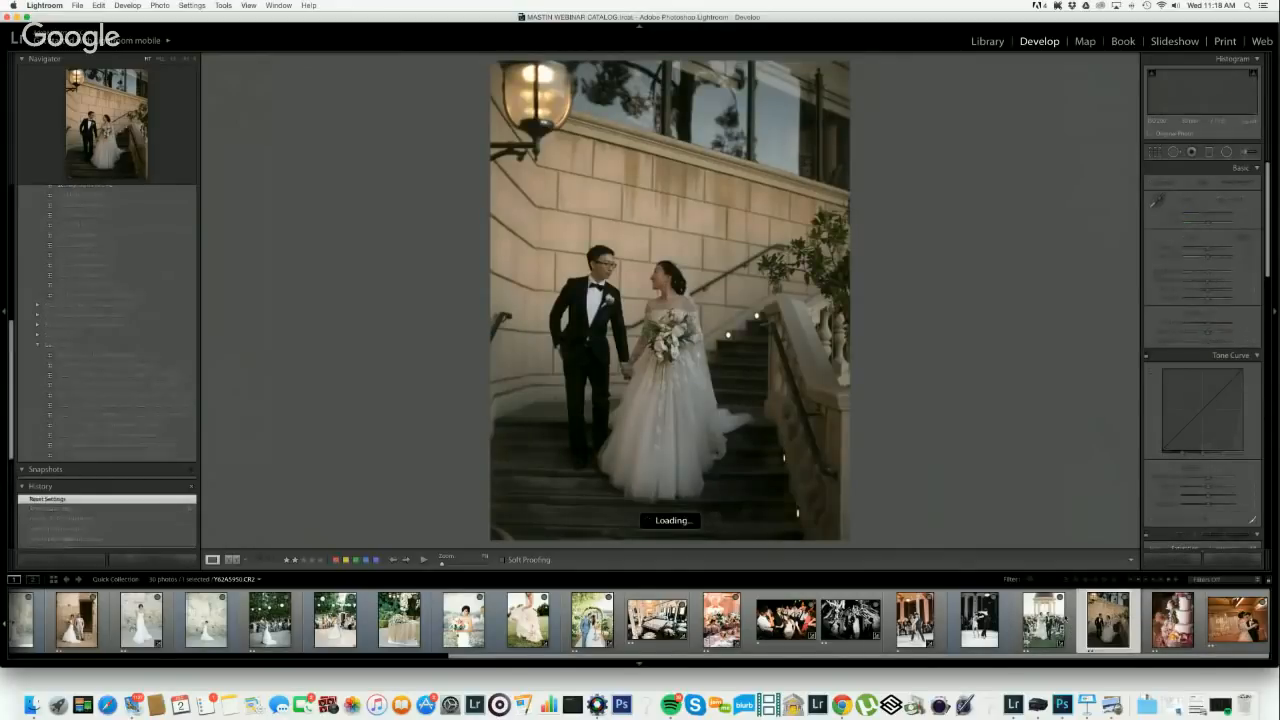
key(Left)
key(y)
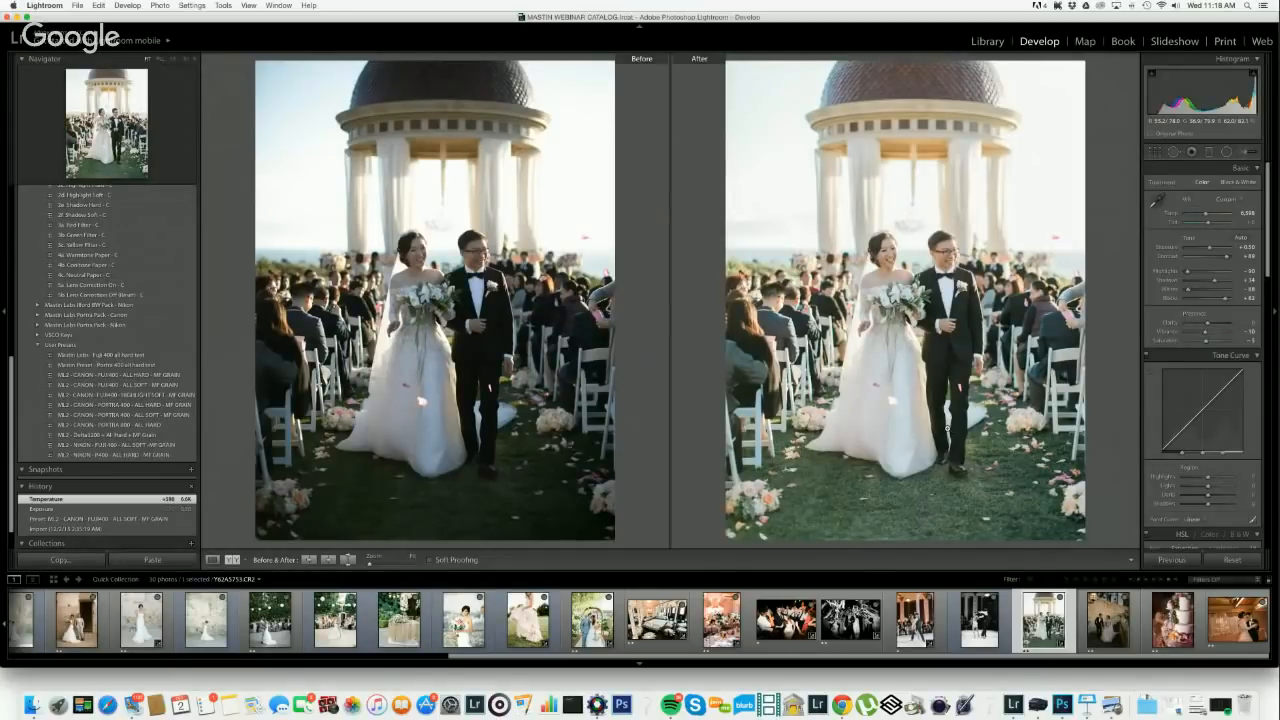
key(y)
- Apply the ML2 - CANON - PORTRA 800 - ALL HARD preset to the staircase couple photo, then raise its exposure and cool its temperature
key(Right)
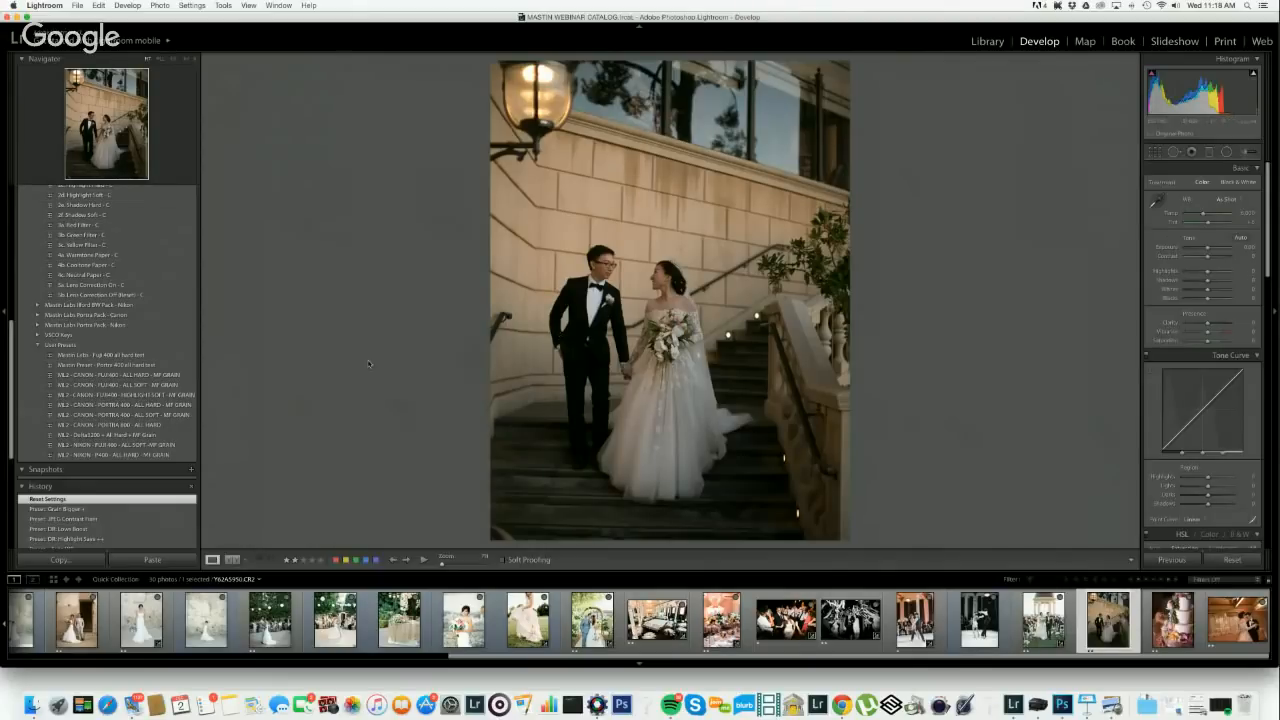
click(140, 427)
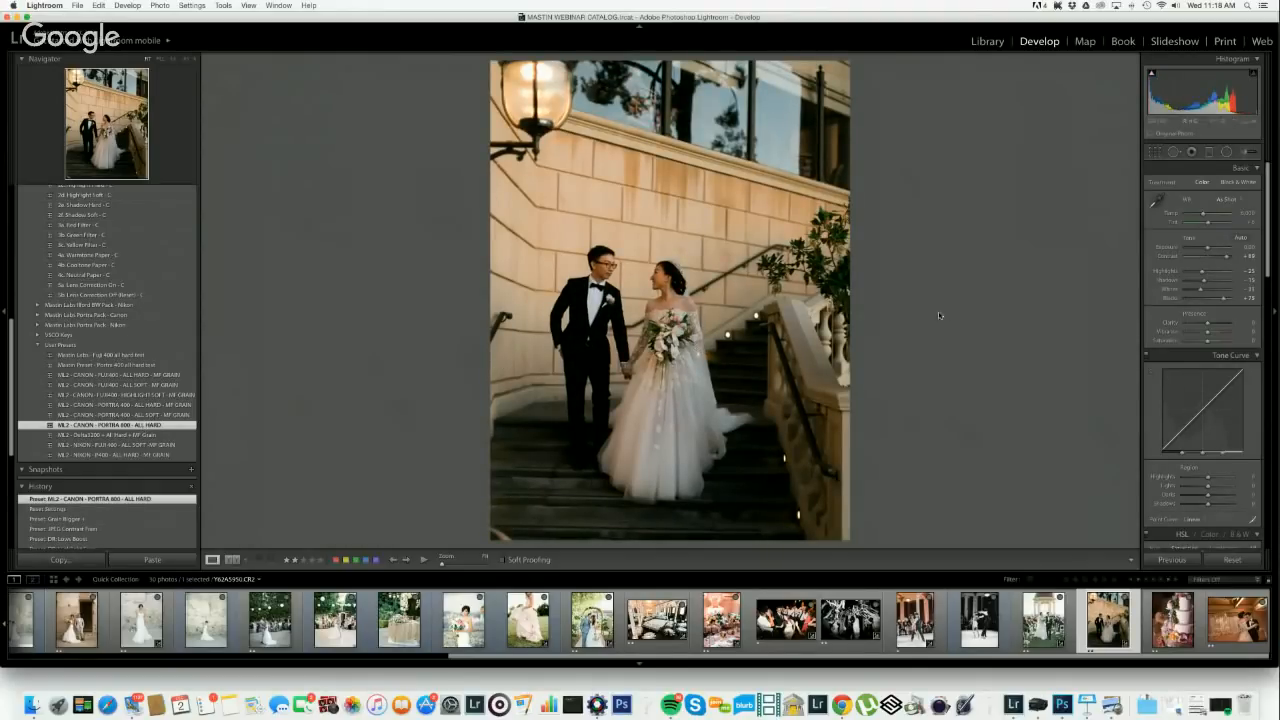
drag(1207, 249, 1200, 215)
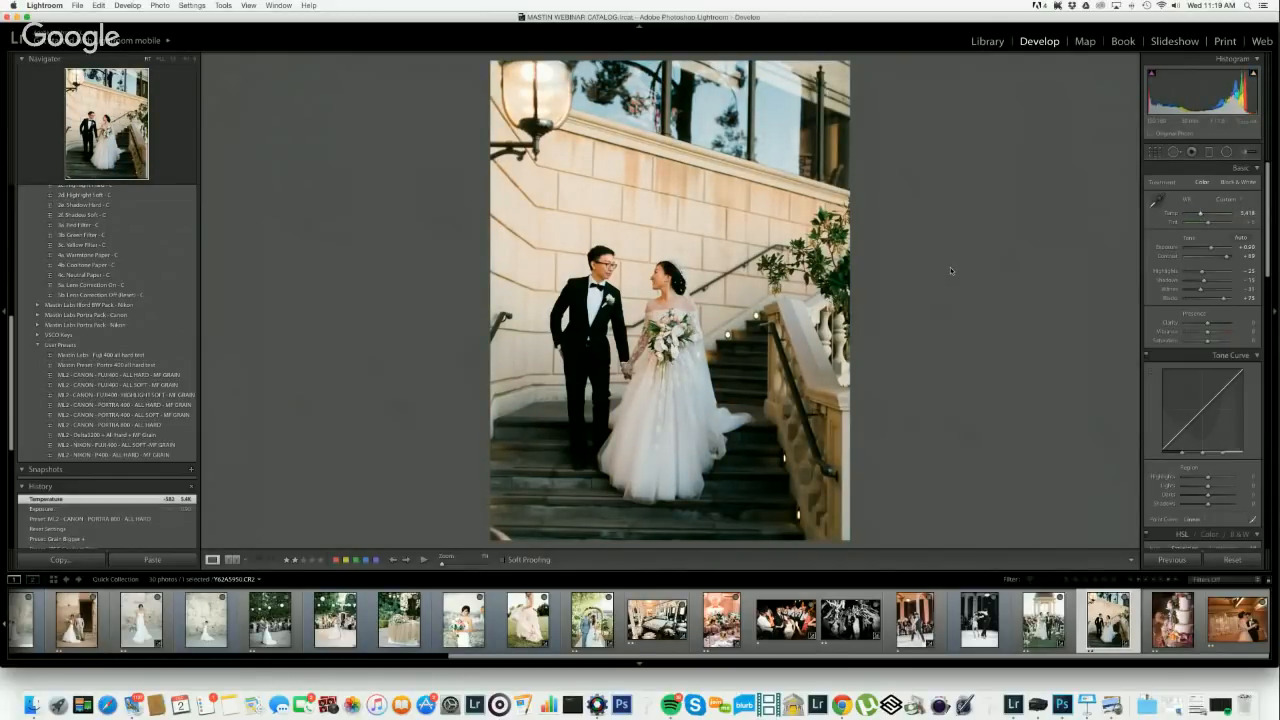
- Correct the wedding cake photo's white balance by sampling the white middle tier, and show it before and after side by side
key(Right)
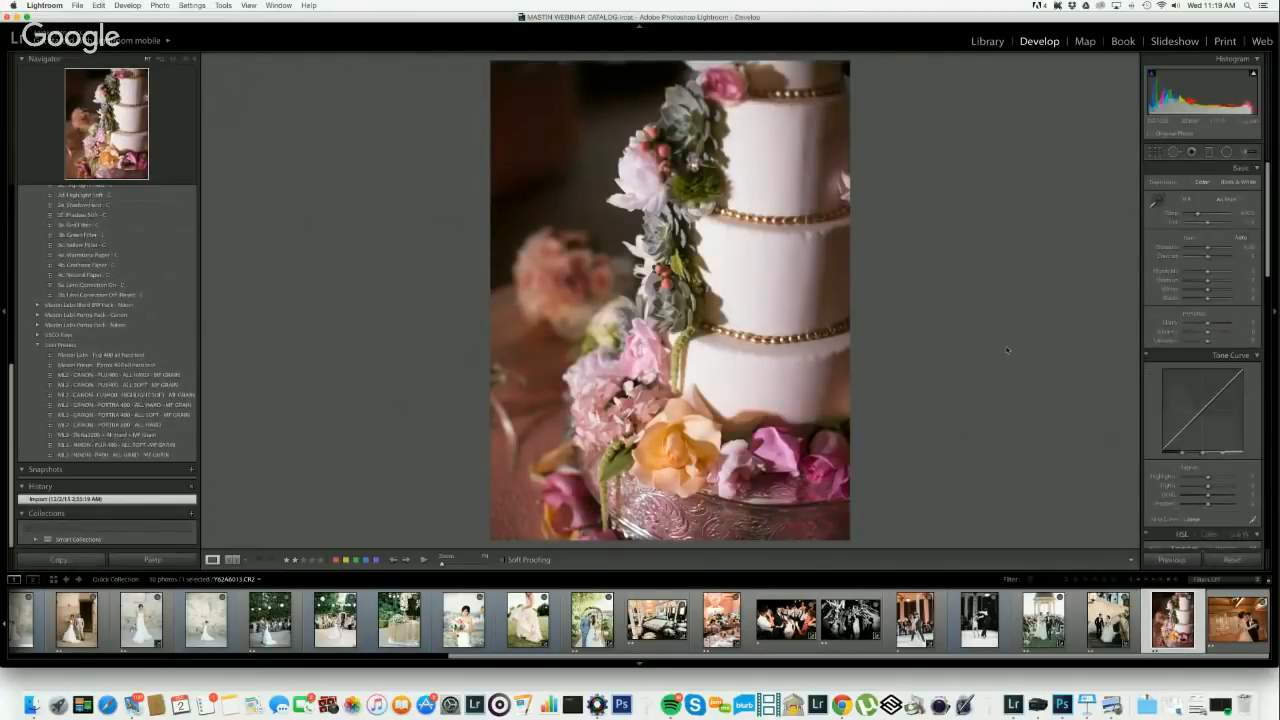
click(1156, 201)
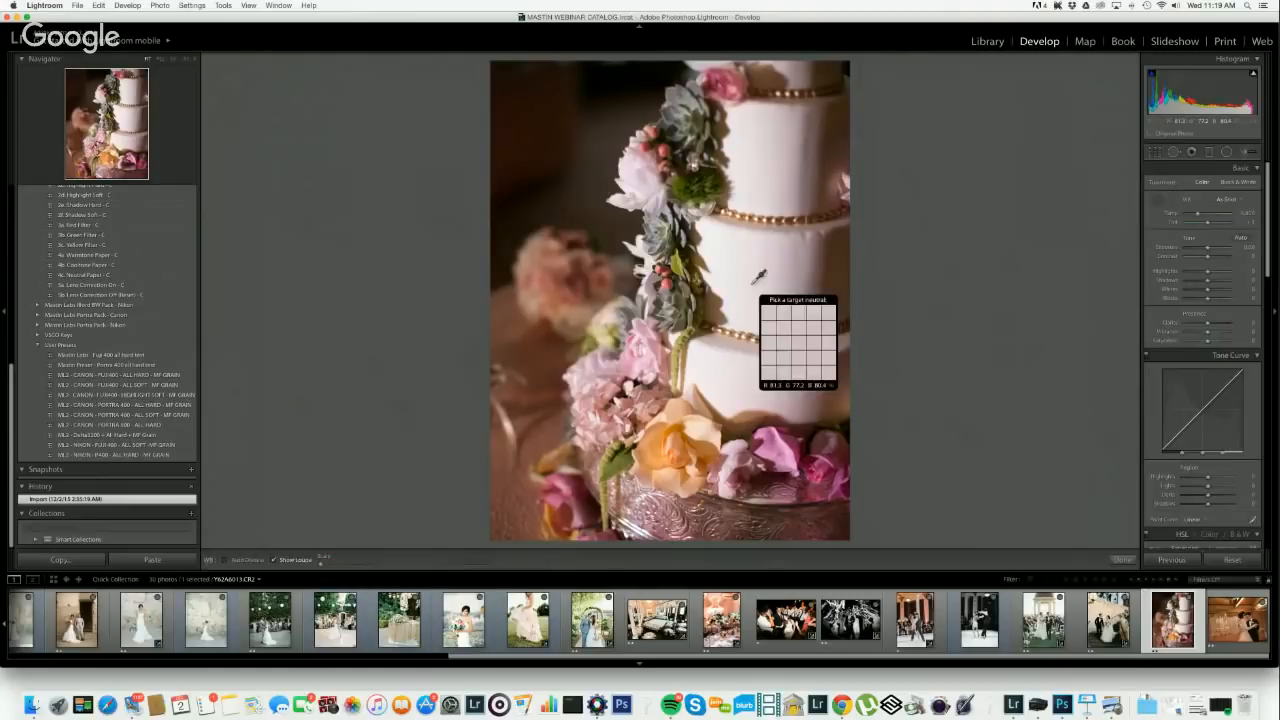
click(757, 277)
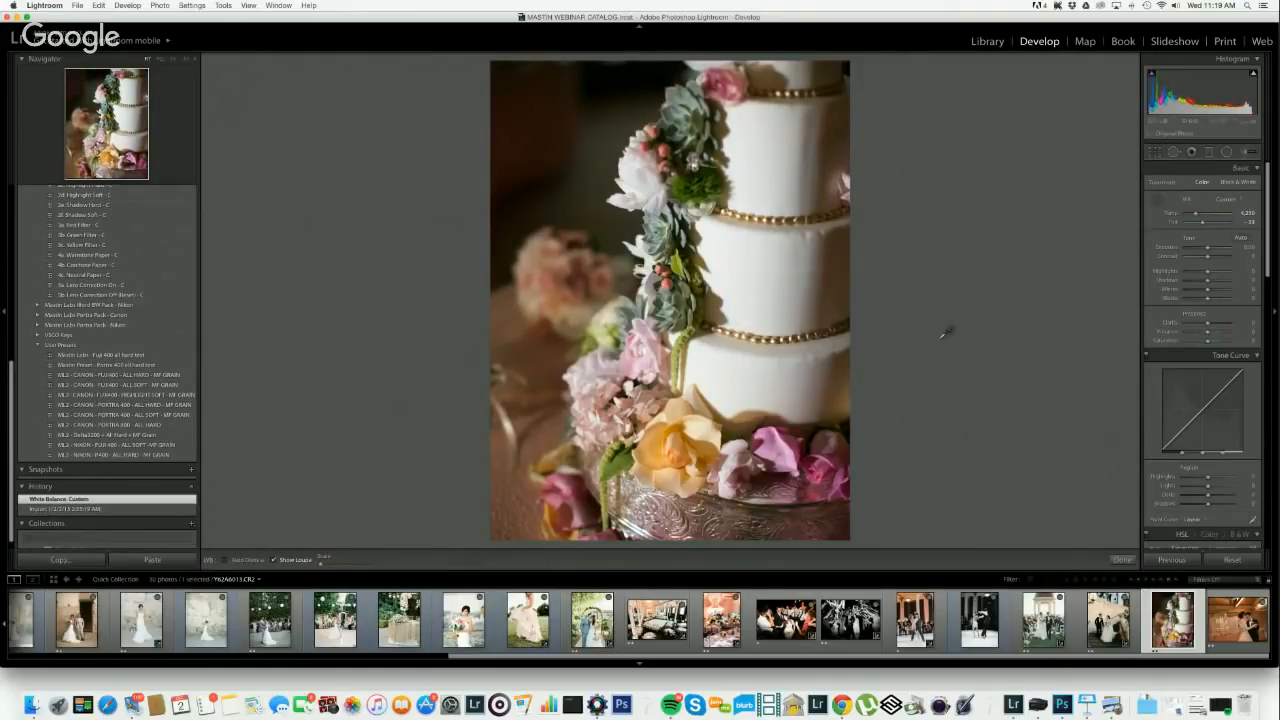
click(1122, 559)
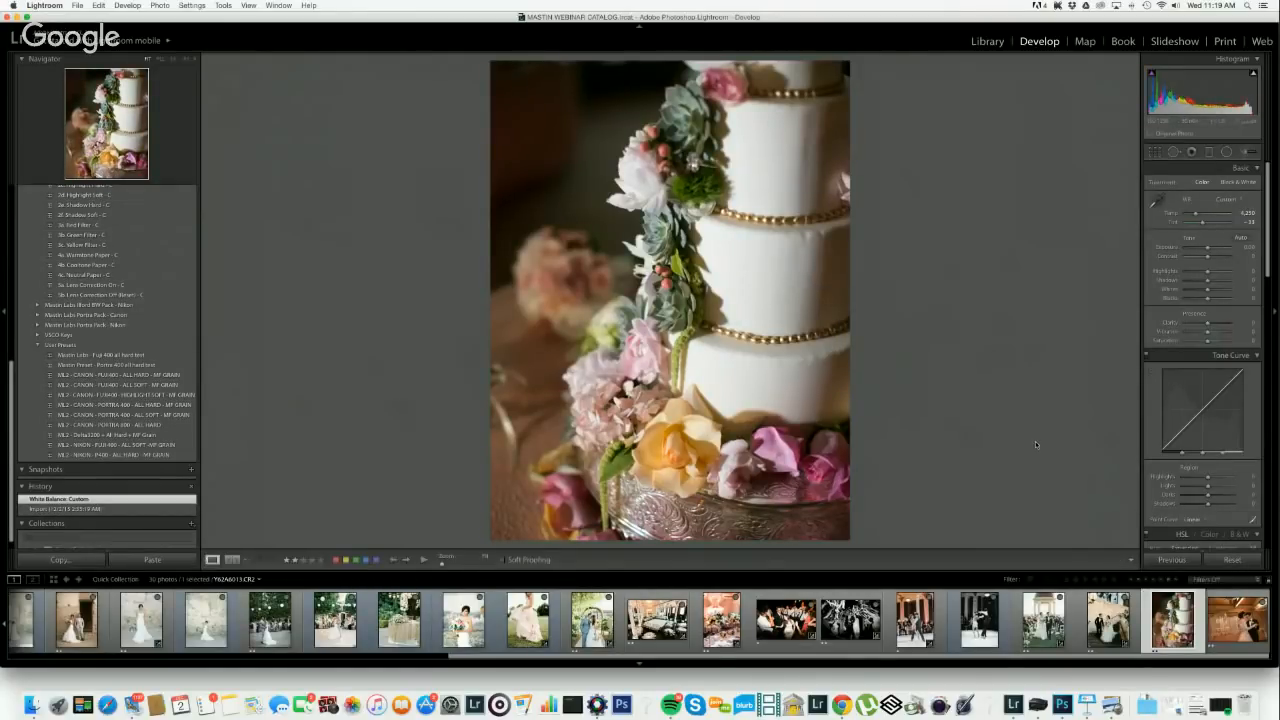
key(y)
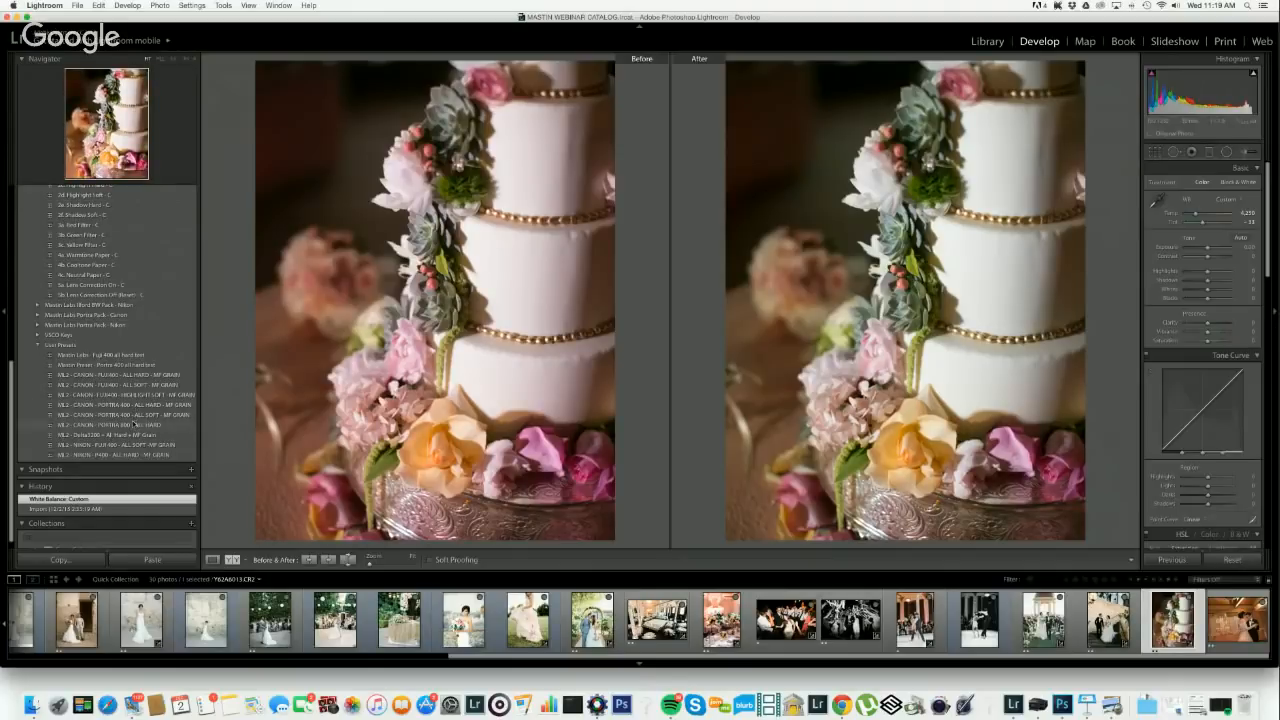
- Apply the ML2 - CANON - PORTRA 800 - ALL HARD preset to the cake photo and raise its exposure to +0.15
click(136, 427)
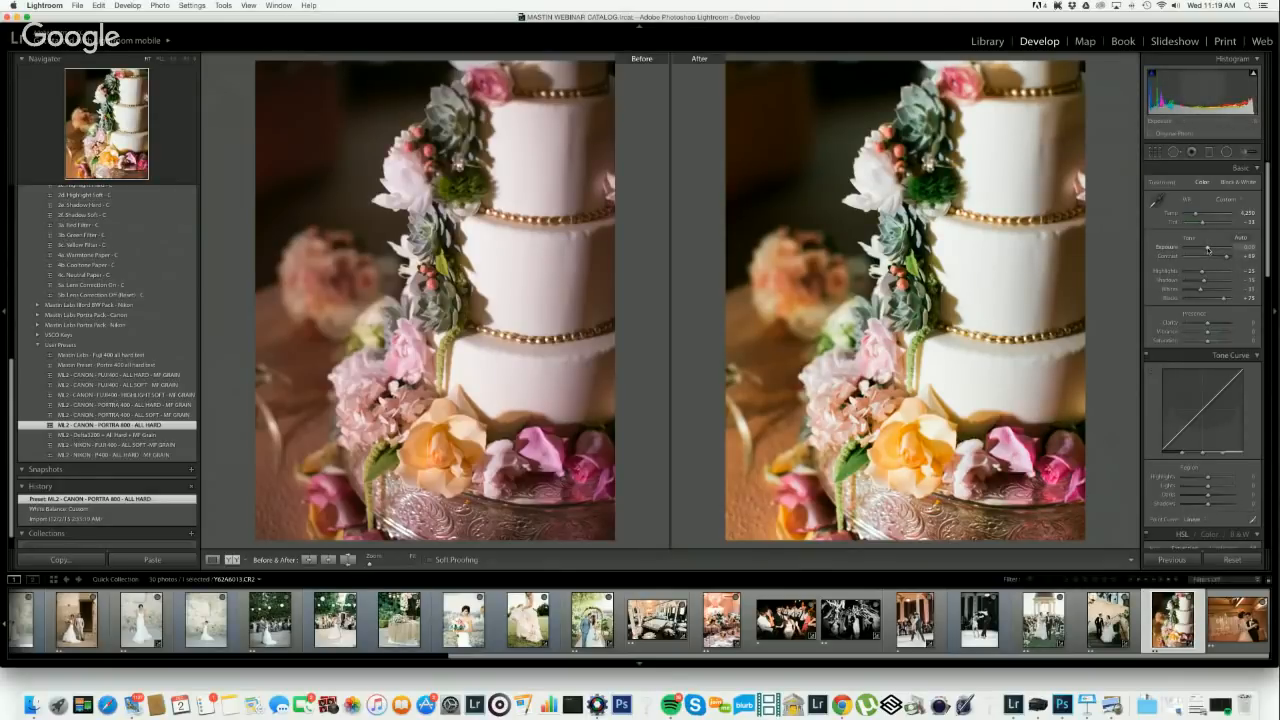
drag(1208, 249, 1209, 249)
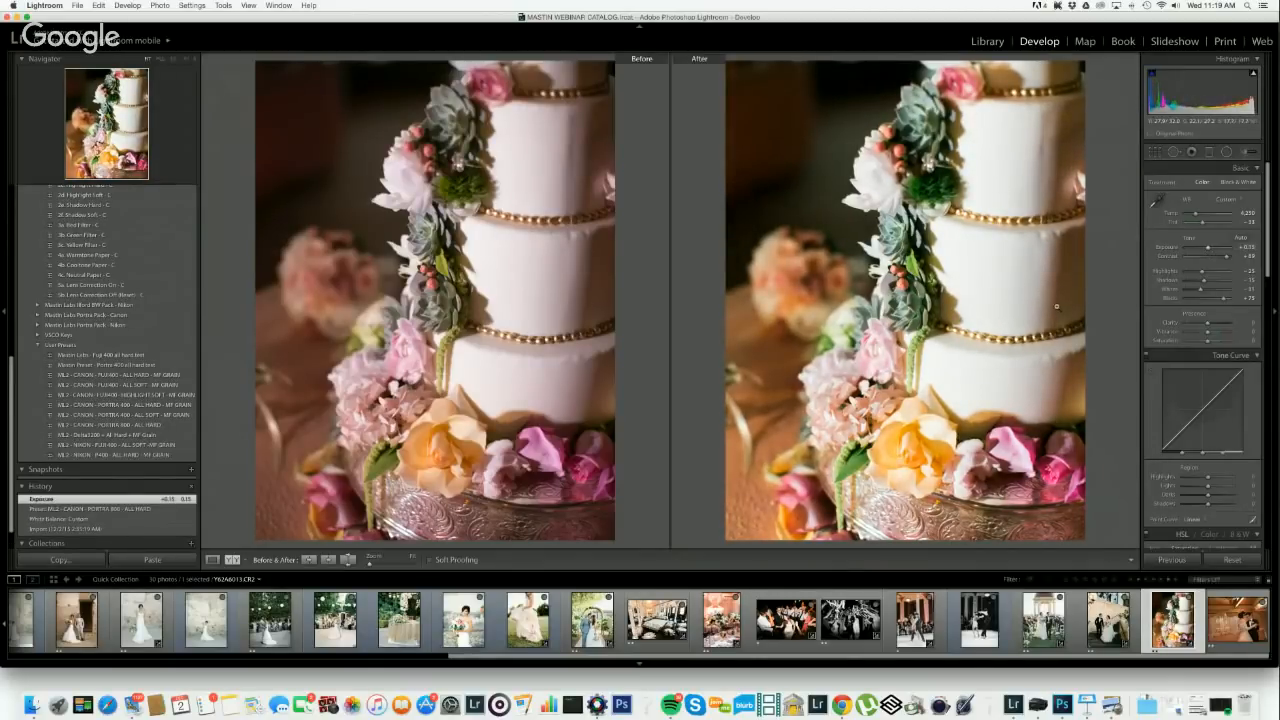
click(1250, 250)
text(0)
key(Return)
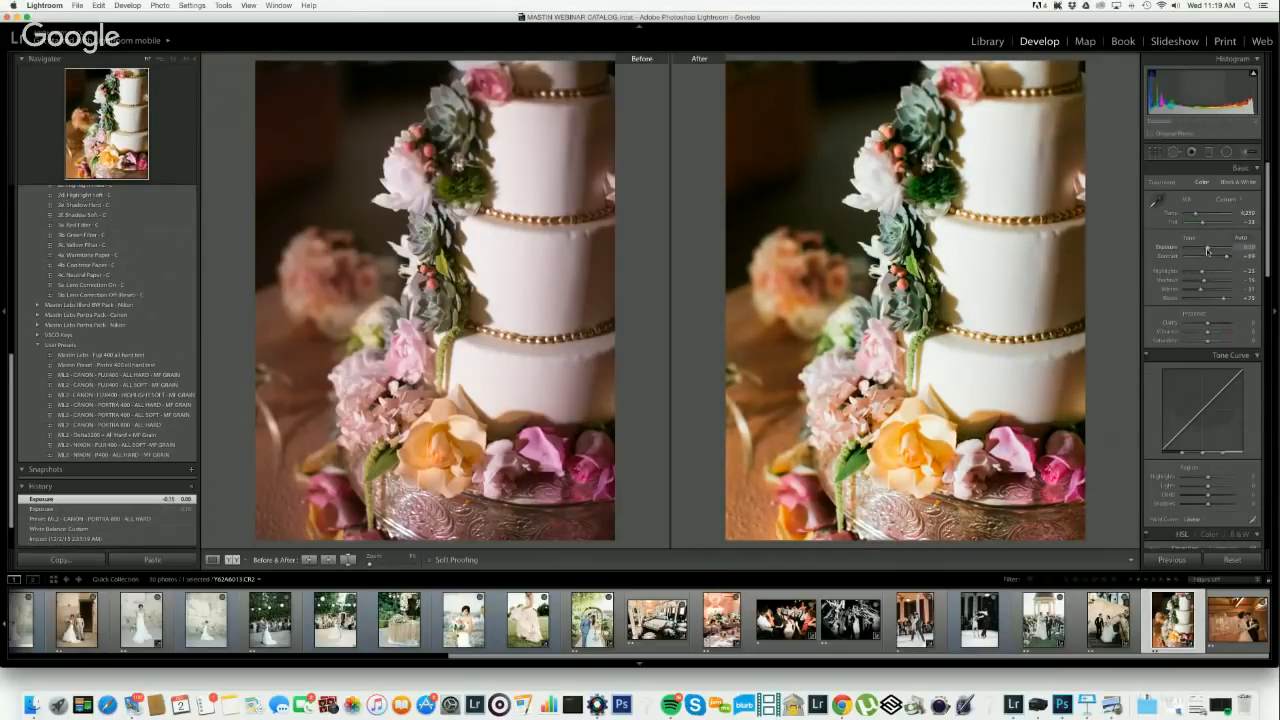
drag(1208, 250, 1207, 250)
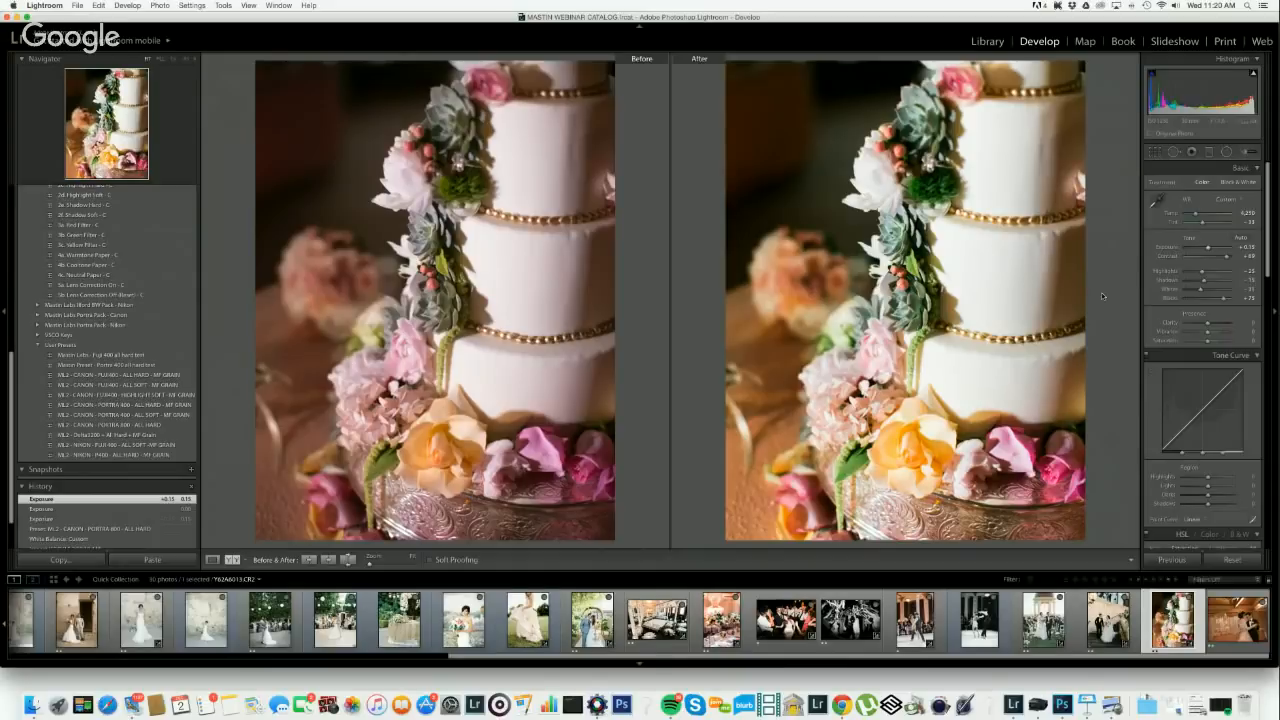
- Apply the ML2 - CANON - PORTRA 800 - ALL HARD preset to the indoor dancing couple photo, then cool its temperature and raise its exposure
key(Right)
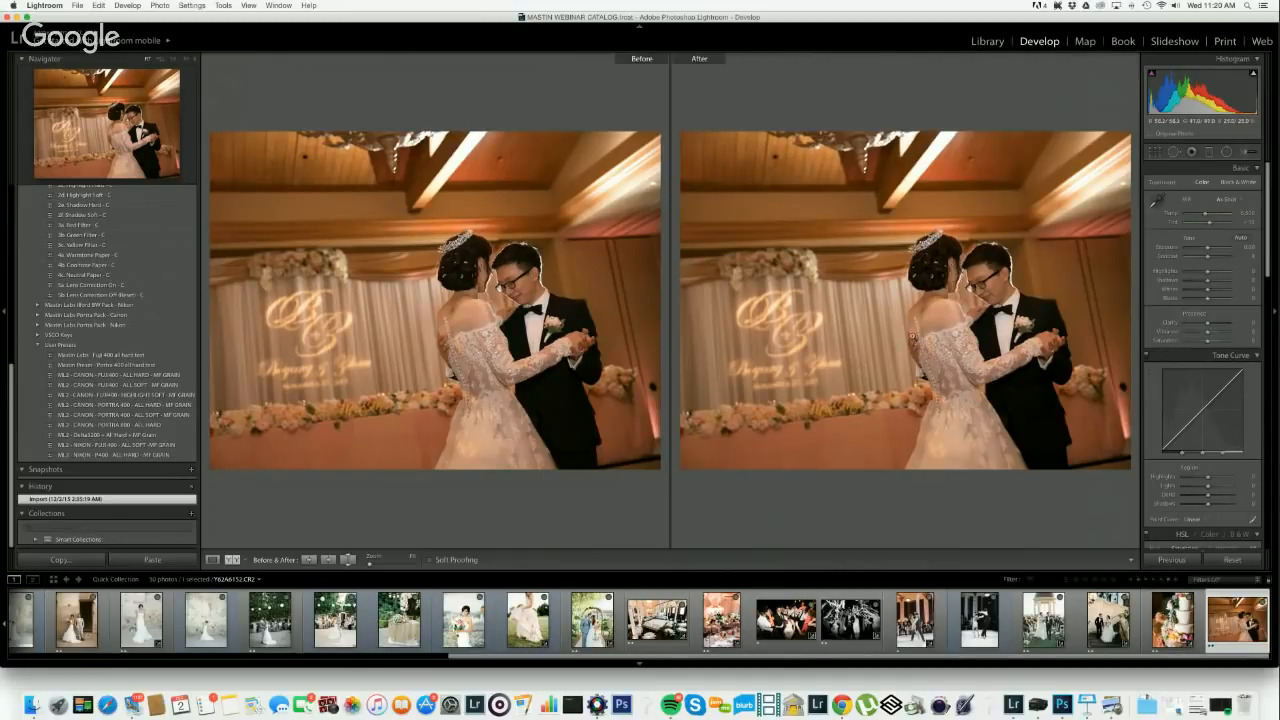
click(938, 277)
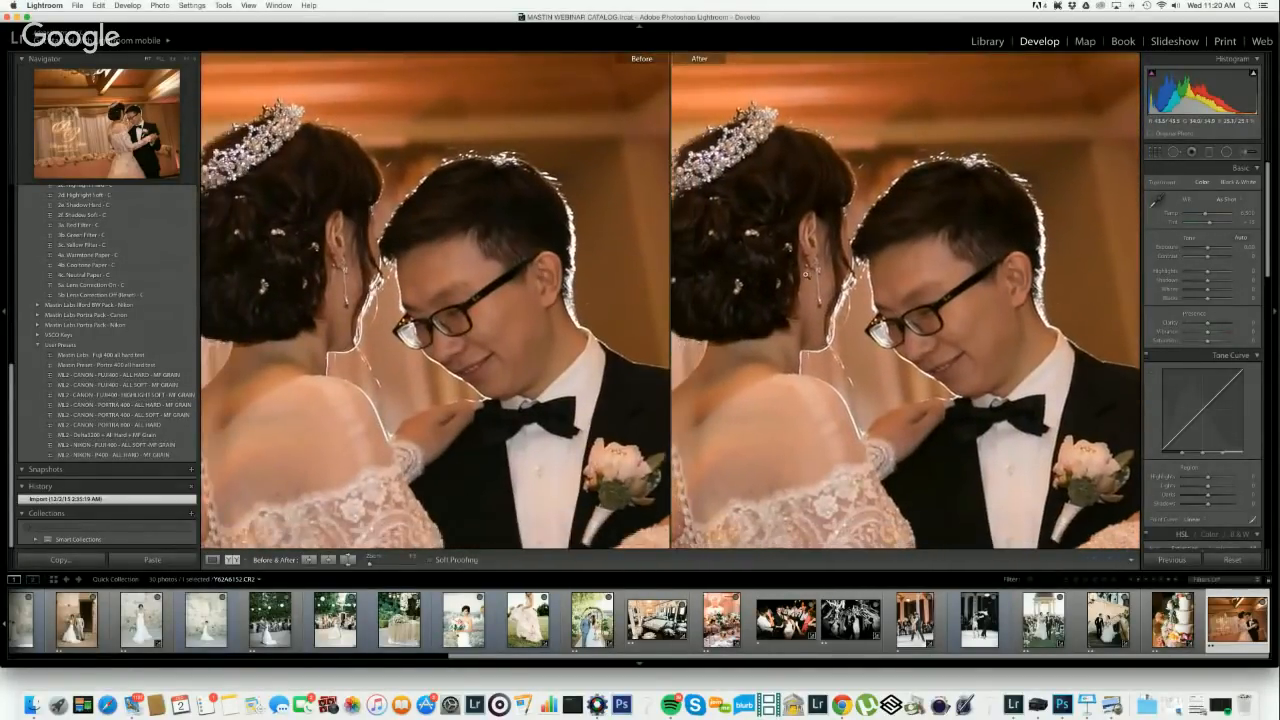
click(855, 285)
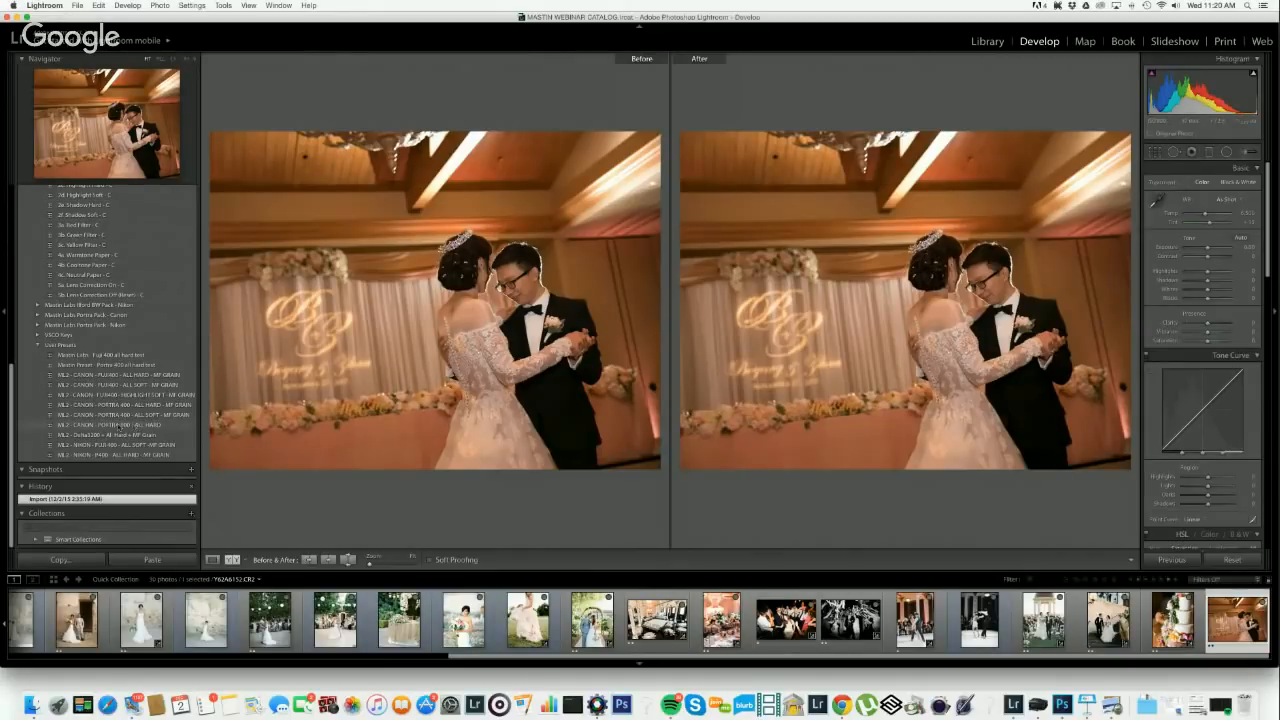
click(137, 425)
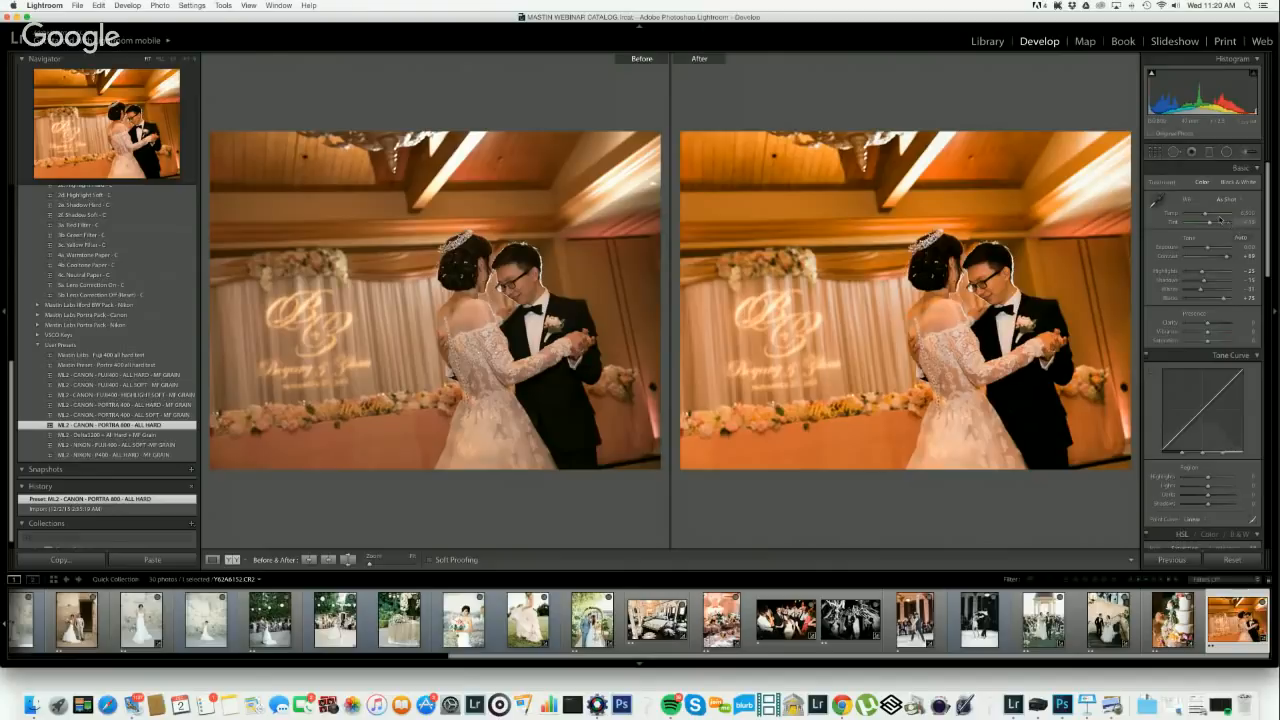
drag(1208, 216, 1211, 250)
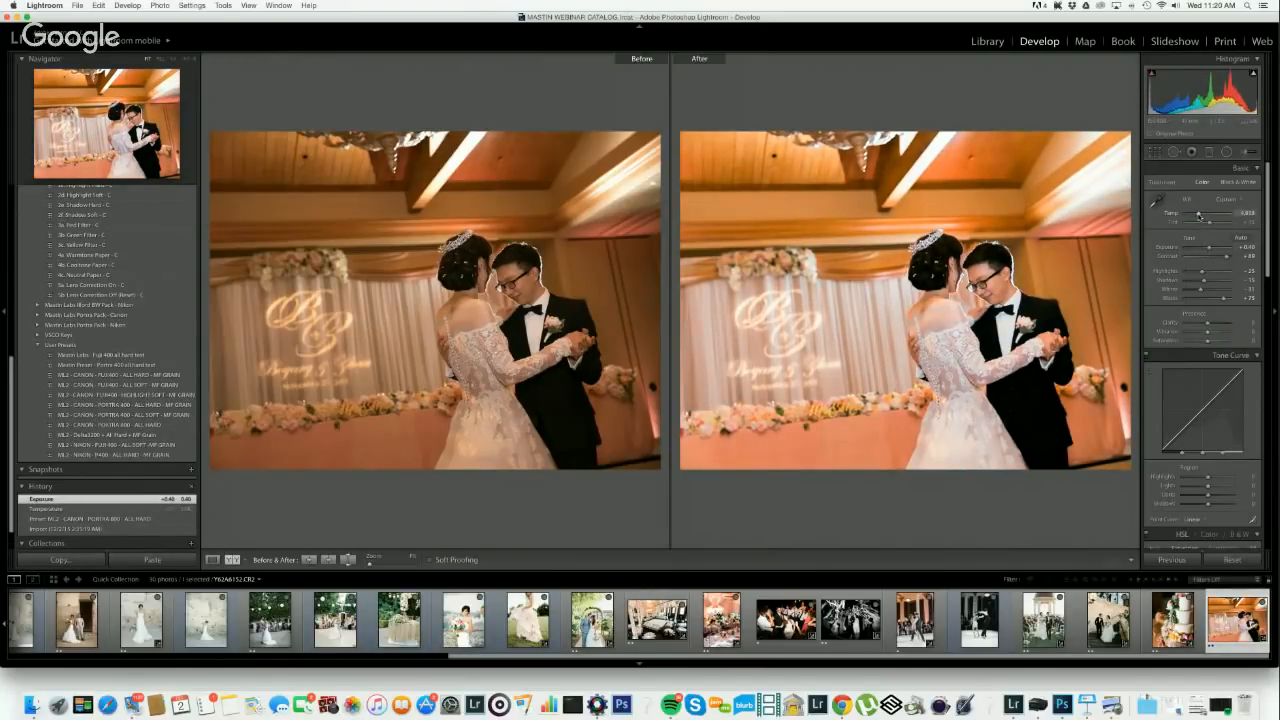
drag(1199, 215, 1200, 215)
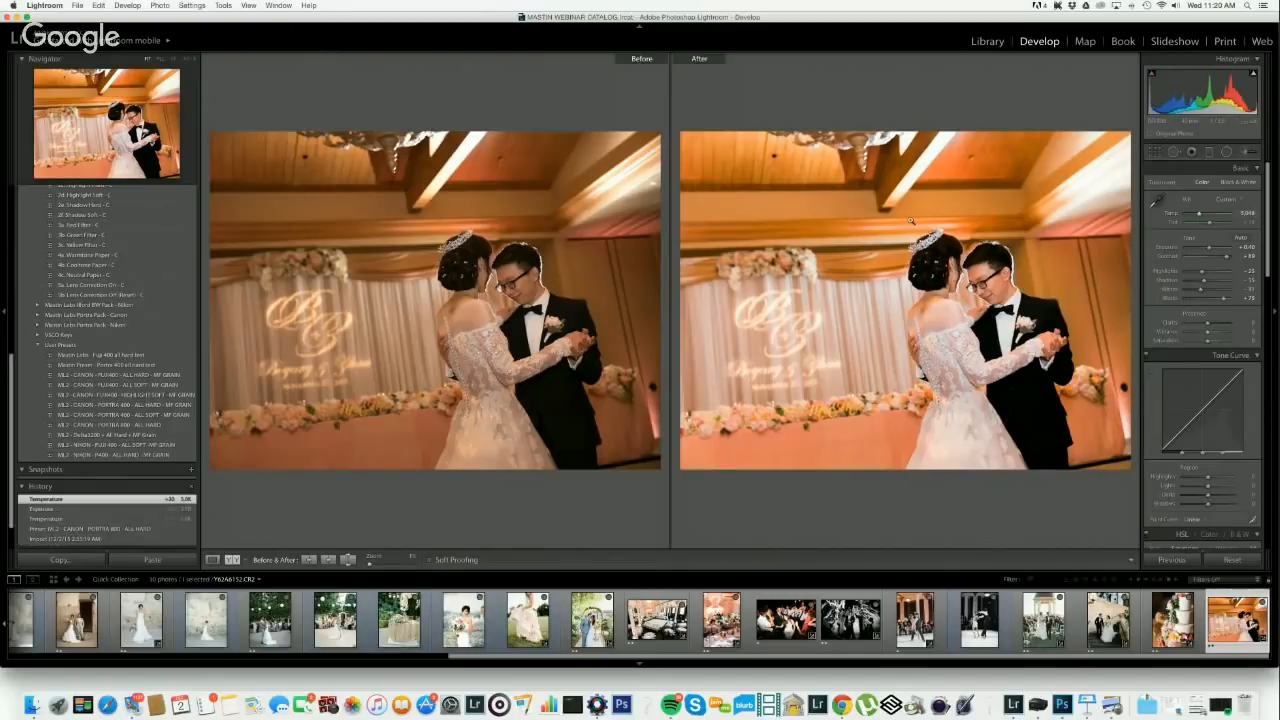
- Compare the dancing couple photo before and after the edits, side by side, and return to the single-image view
key(y)
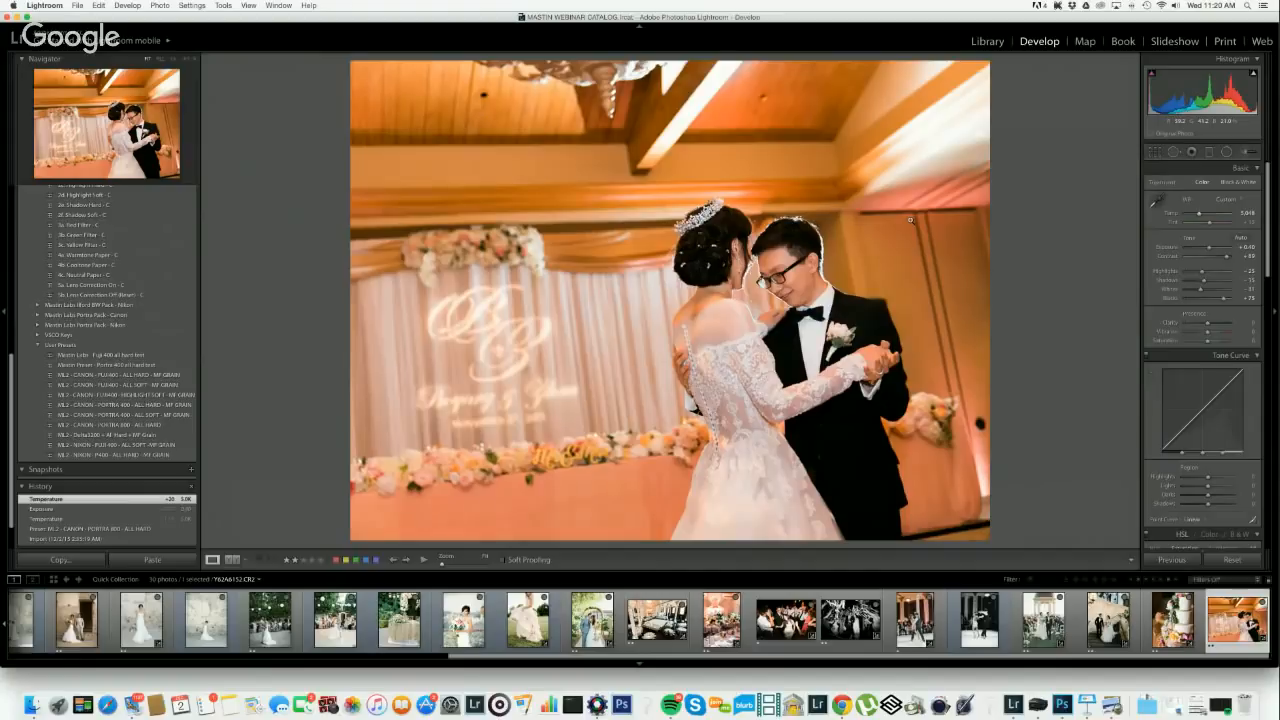
key(y)
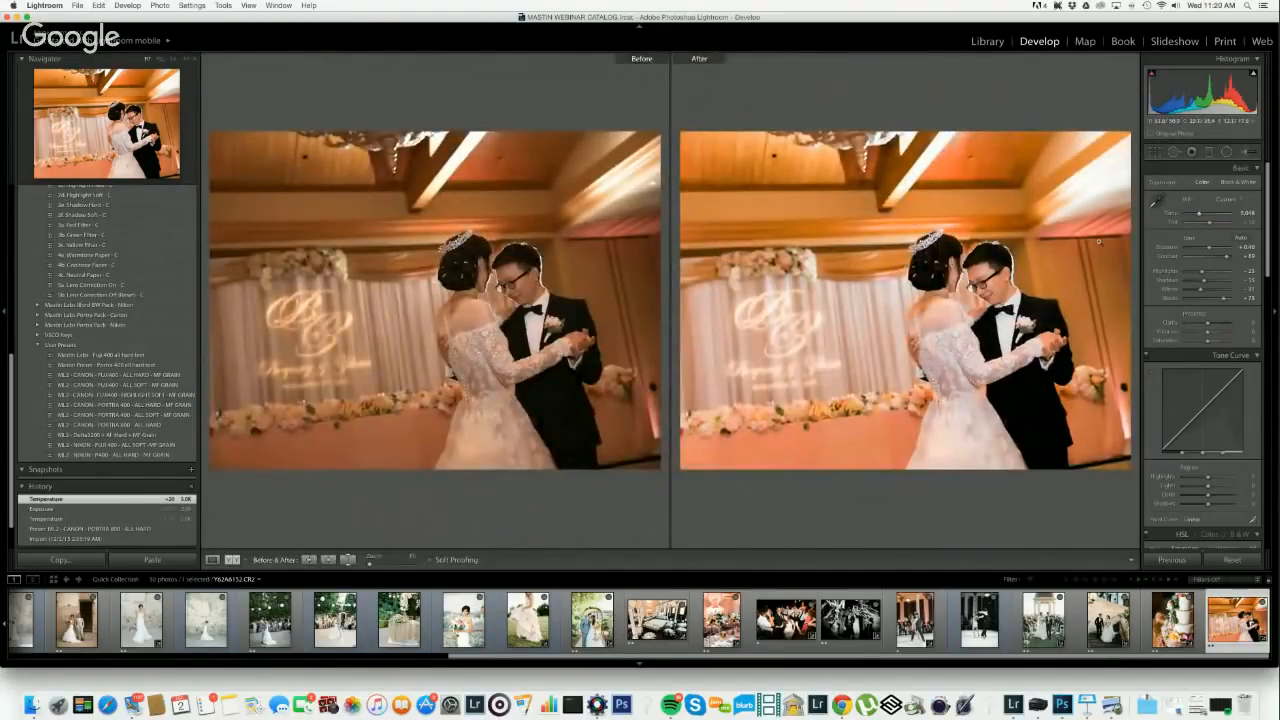
key(y)
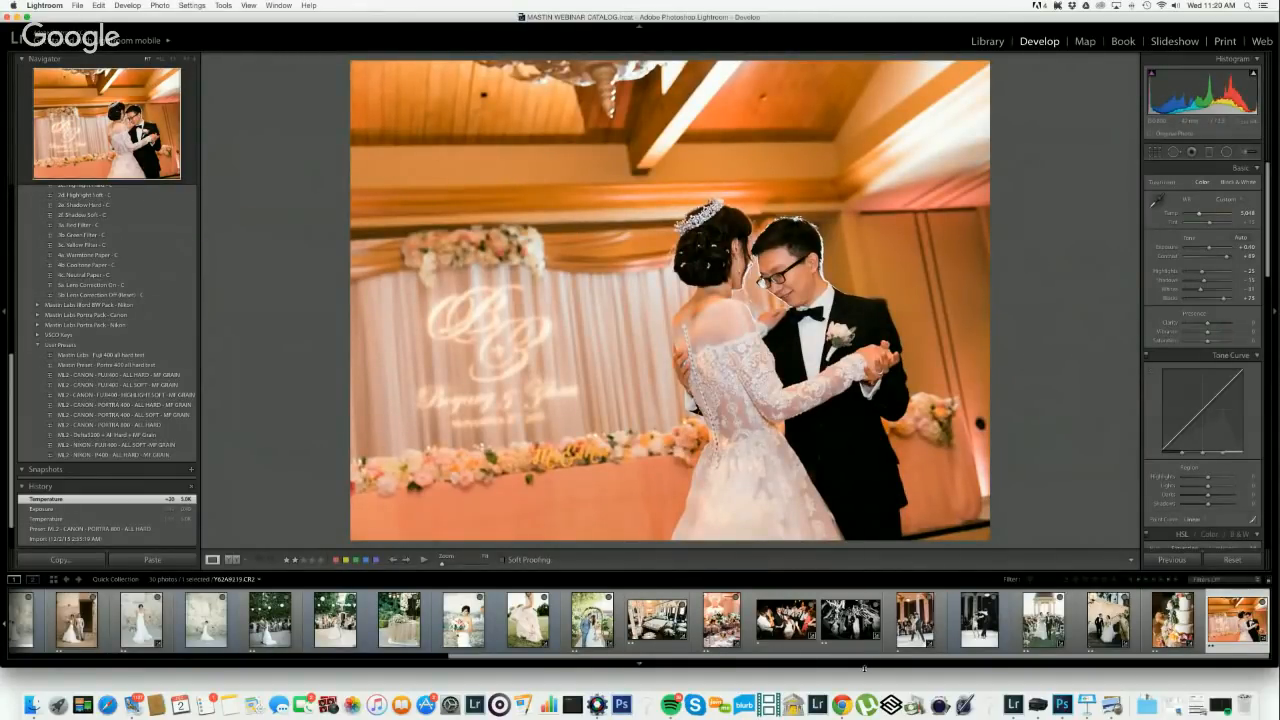
- Switch to Chrome to view the webinar attendees' questions in the Hangouts Q&A
click(849, 696)
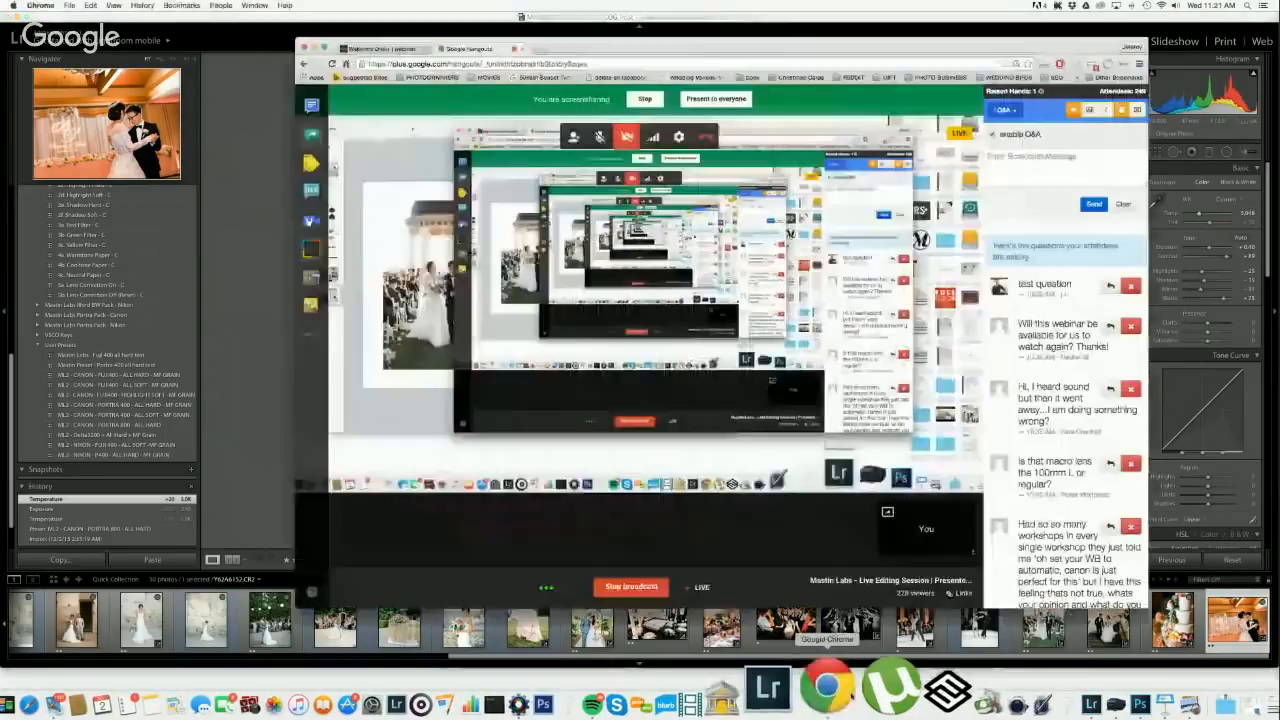